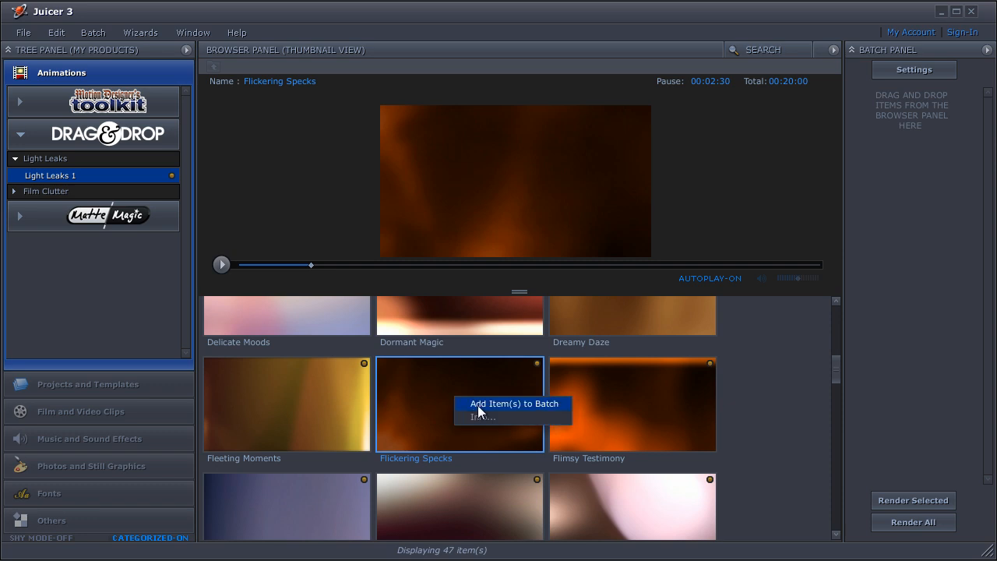
Add Flickering Specks and the Grainy Stains animation from Film Clutter 1 to the batch.
left_click(514, 404)
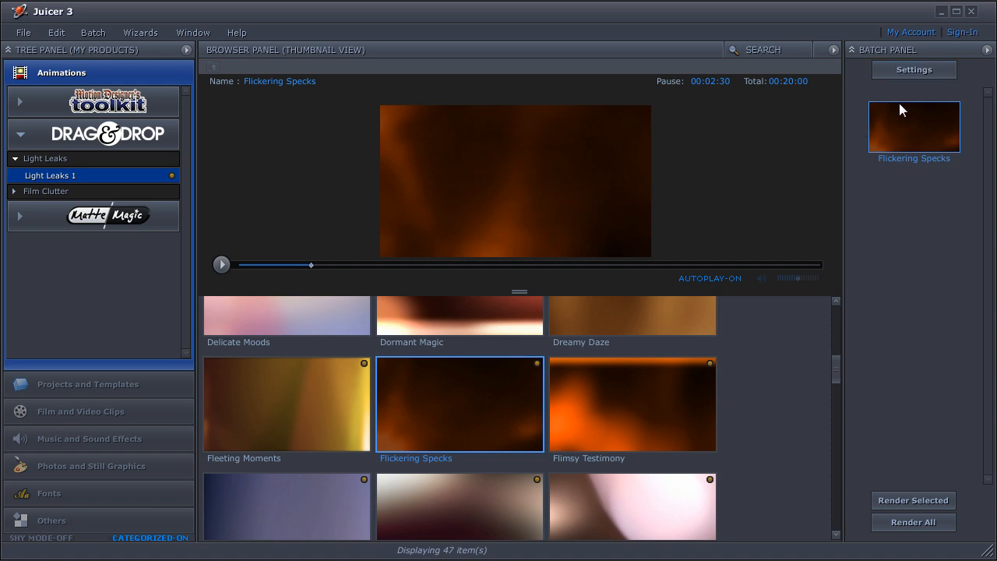
left_click(45, 191)
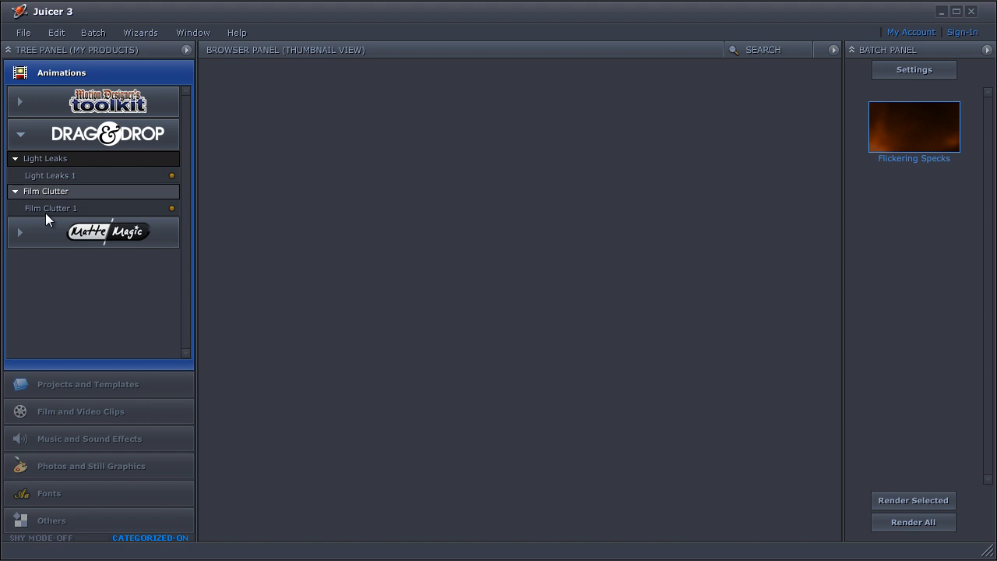
left_click(45, 211)
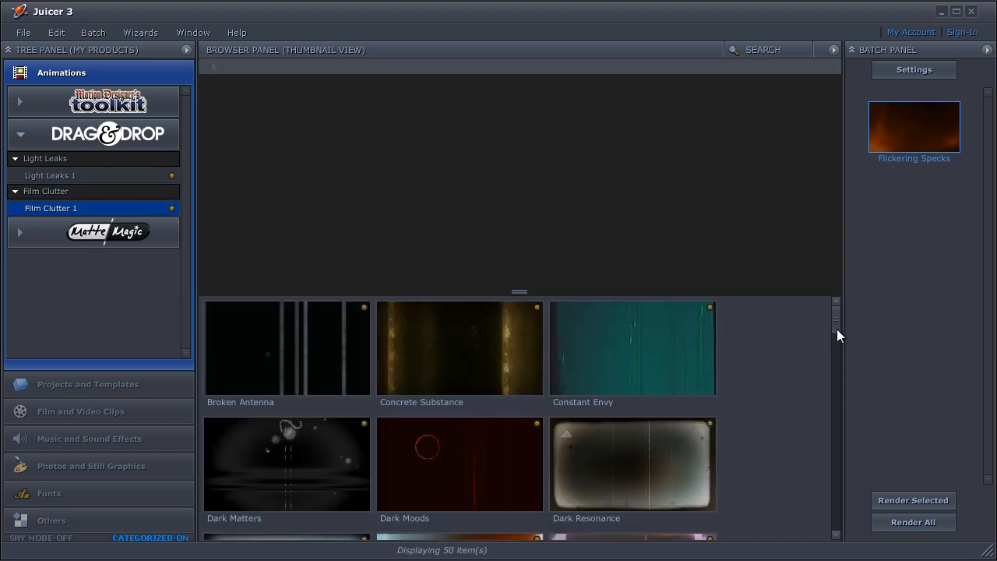
left_click_drag(836, 328, 840, 370)
left_click(655, 413)
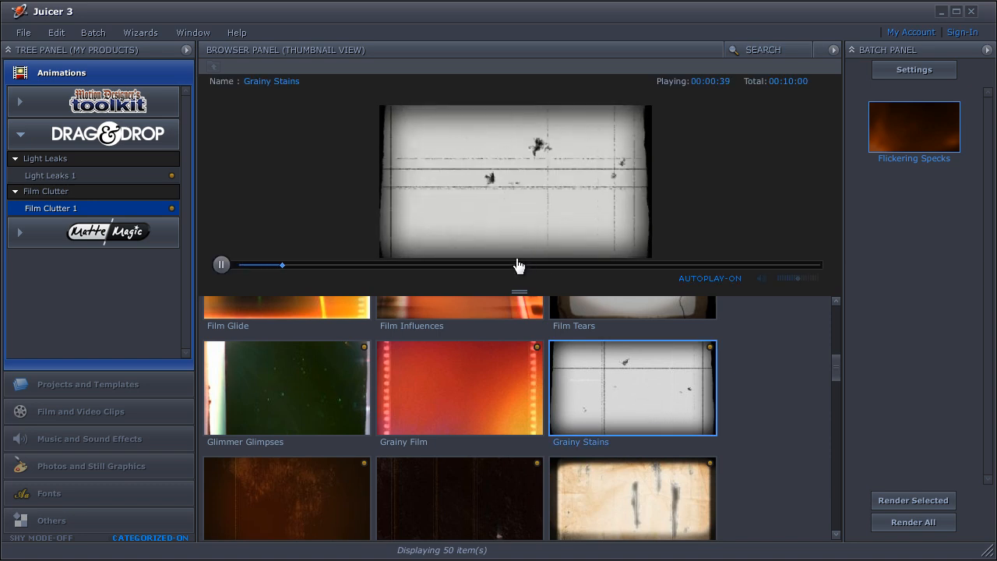
right_click(648, 412)
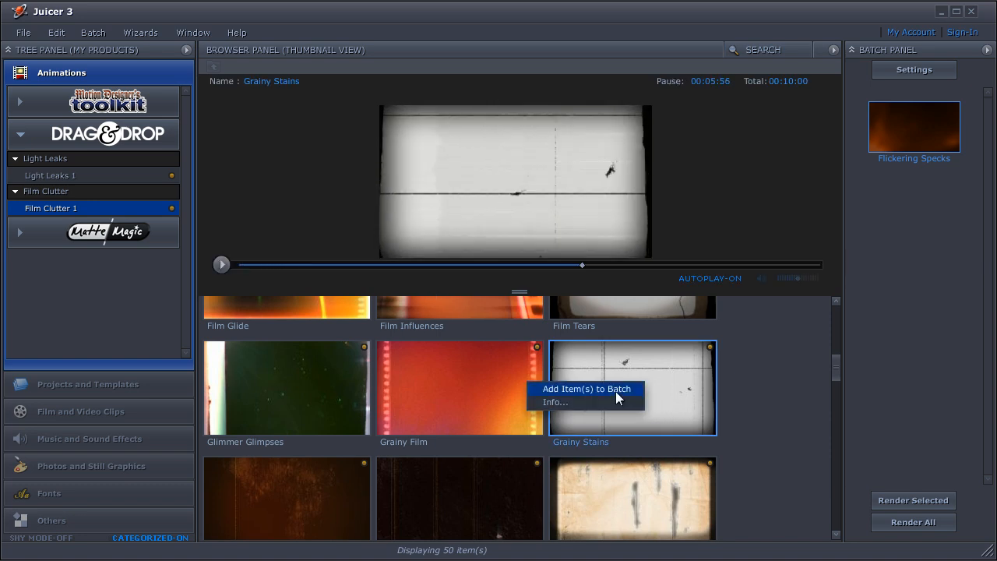
left_click(615, 392)
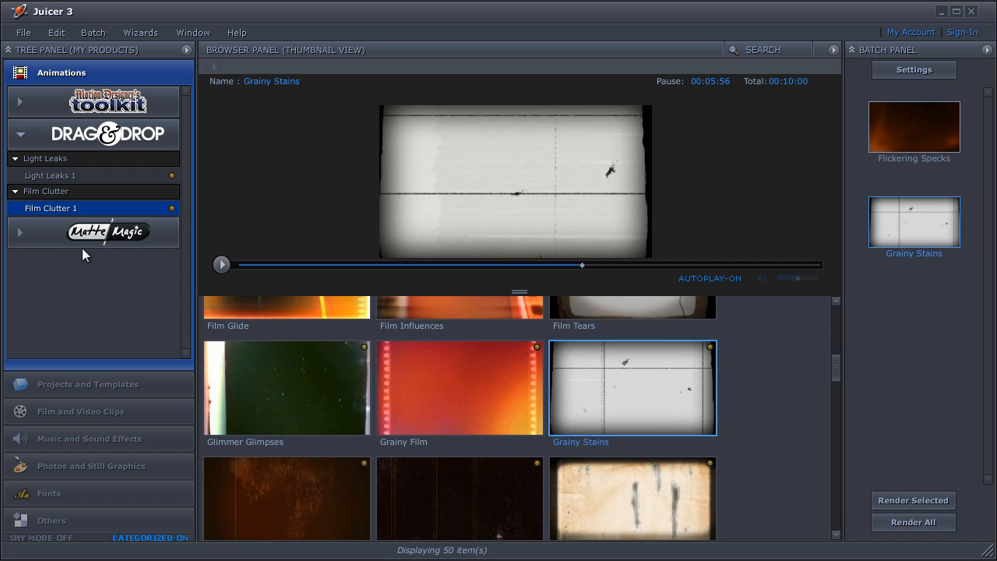
Add Tilted Rules Segment5 from the Tilted Rules folder of Matte Magic's Breakthroughs 2 to the batch.
left_click(22, 234)
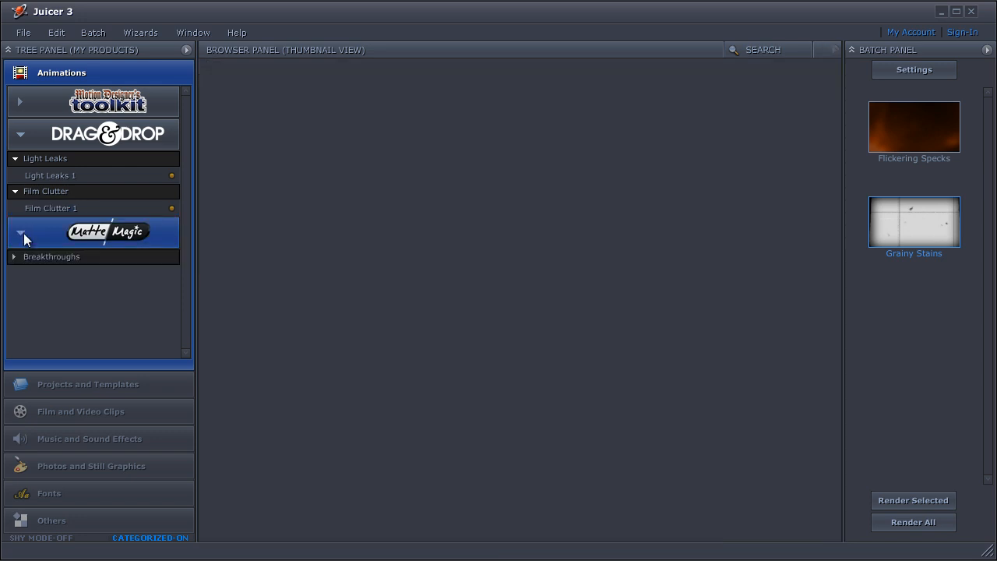
left_click(58, 258)
left_click(74, 275)
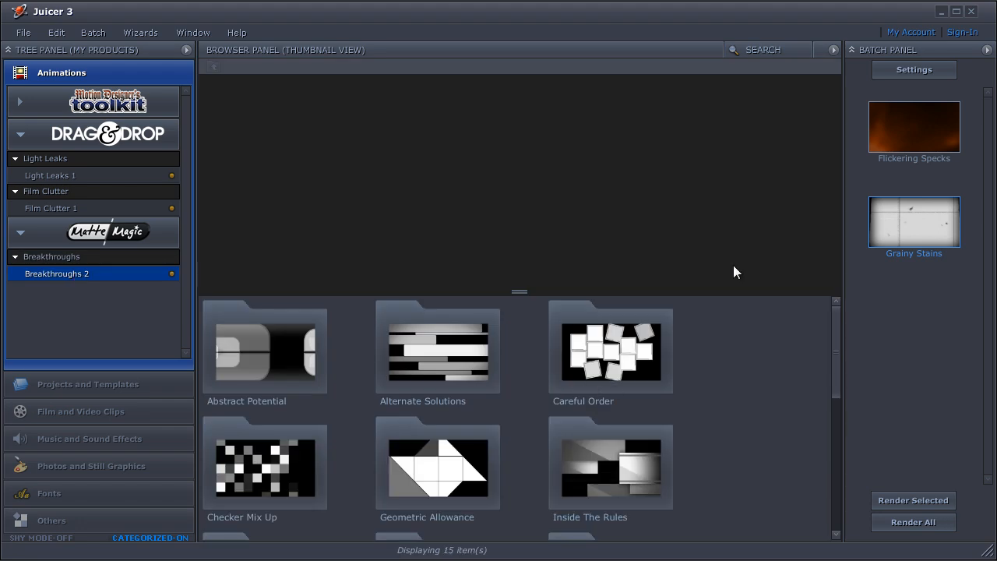
left_click_drag(837, 344, 828, 477)
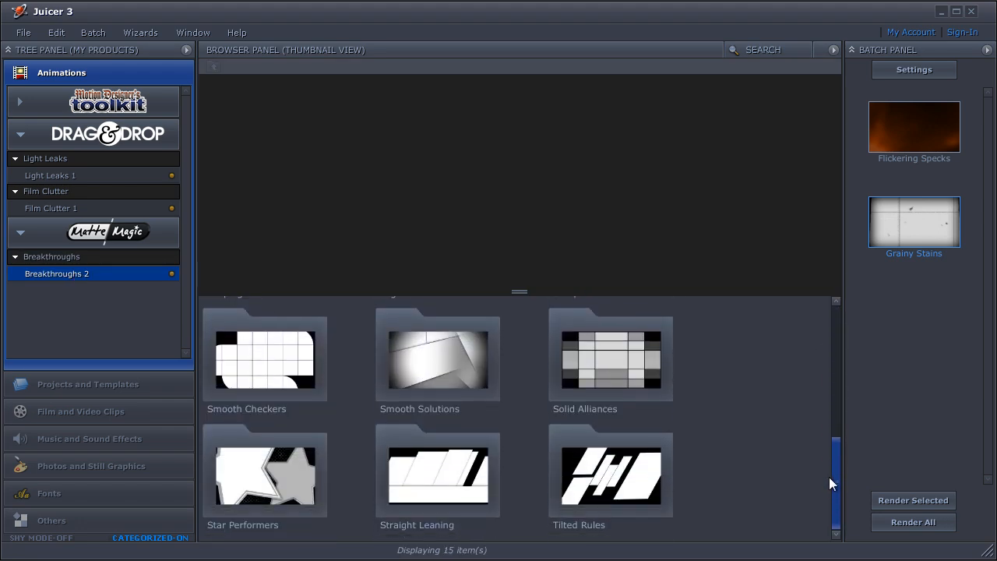
left_click(620, 454)
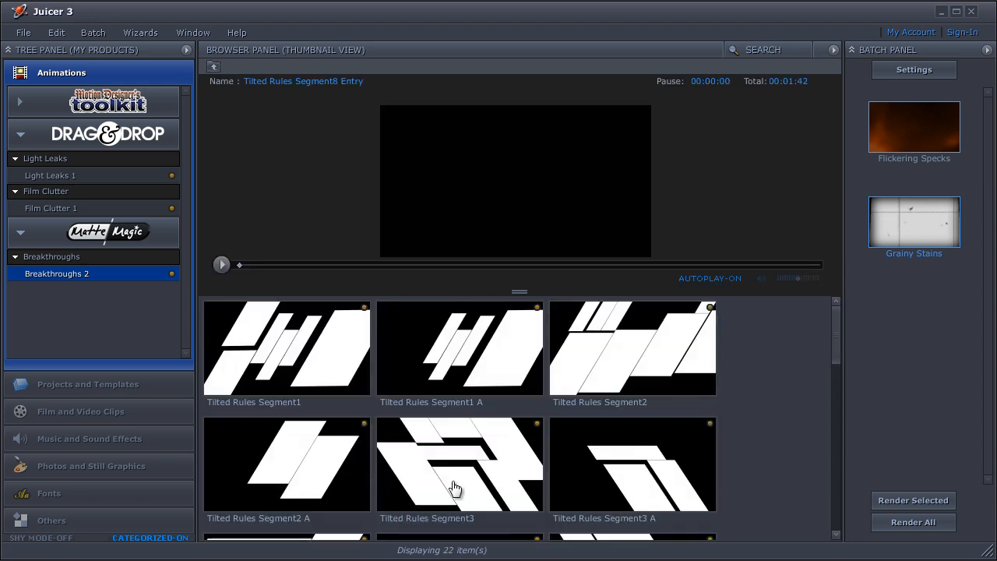
left_click(614, 374)
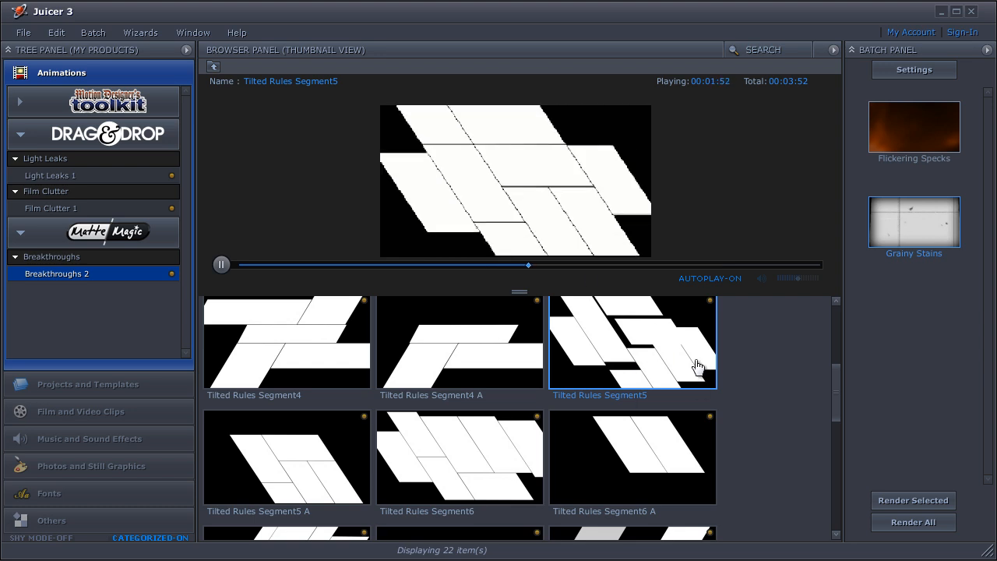
left_click(222, 265)
right_click(631, 366)
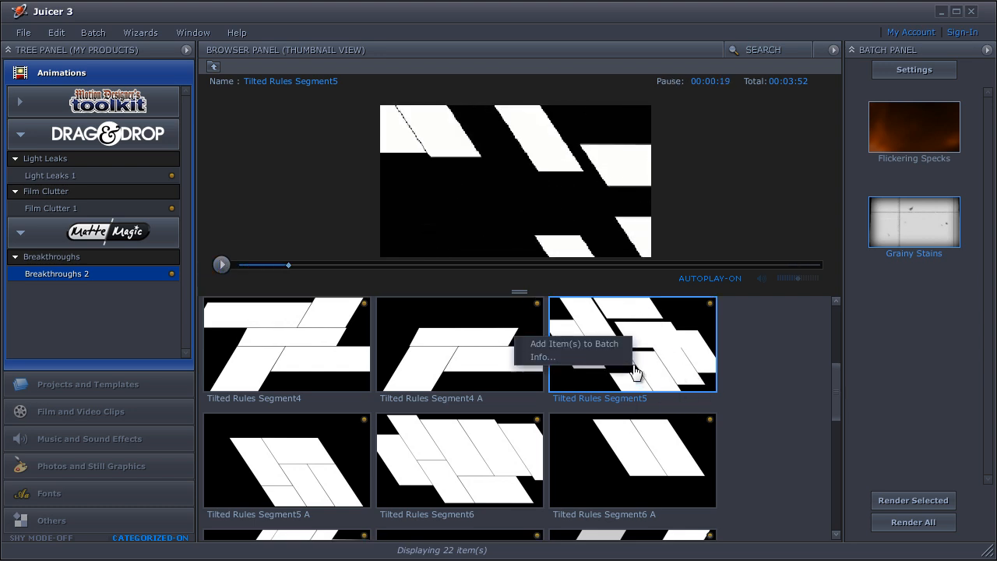
left_click(586, 343)
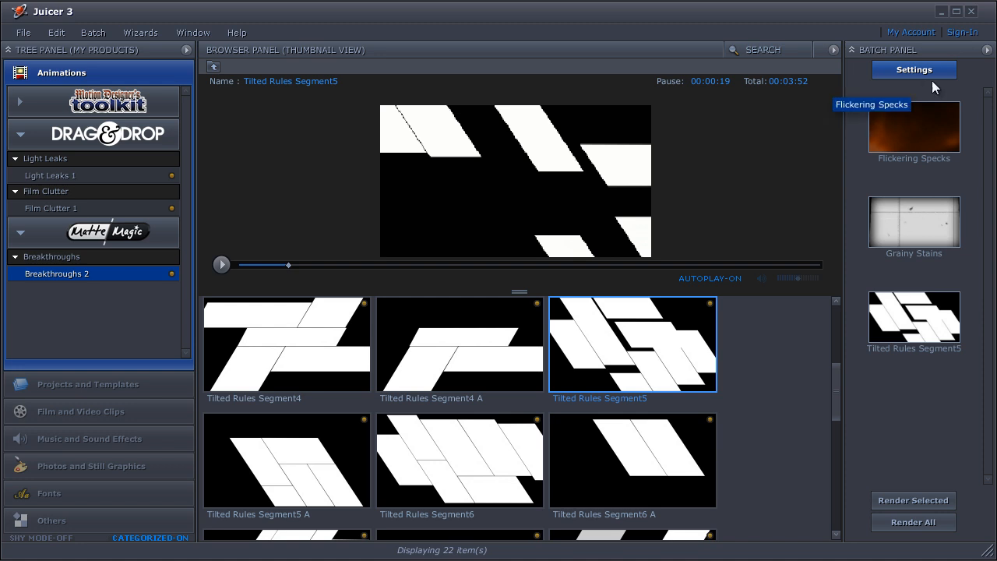
Open the batch settings for Flickering Specks and set its frame rate to 25.
left_click(923, 139)
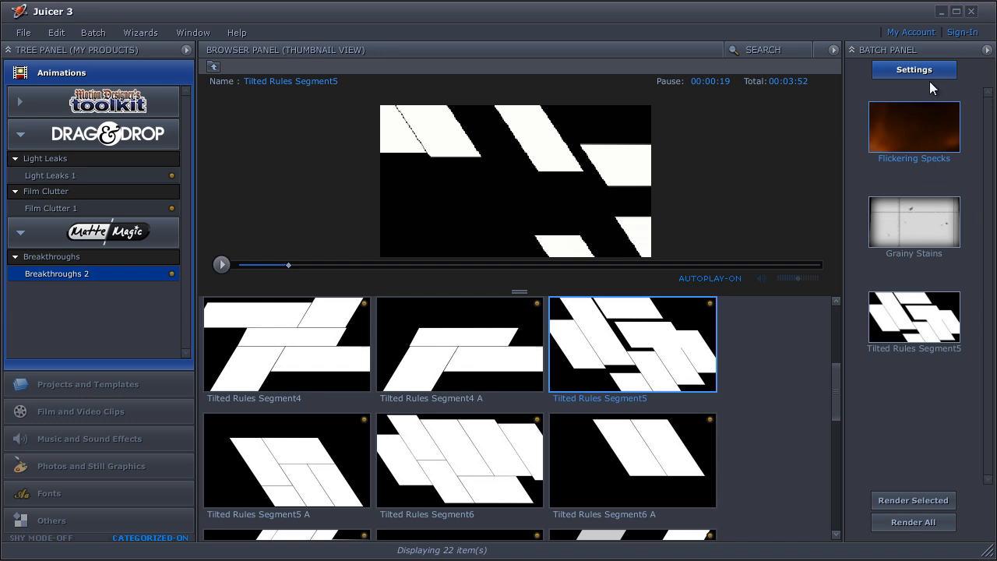
left_click(930, 71)
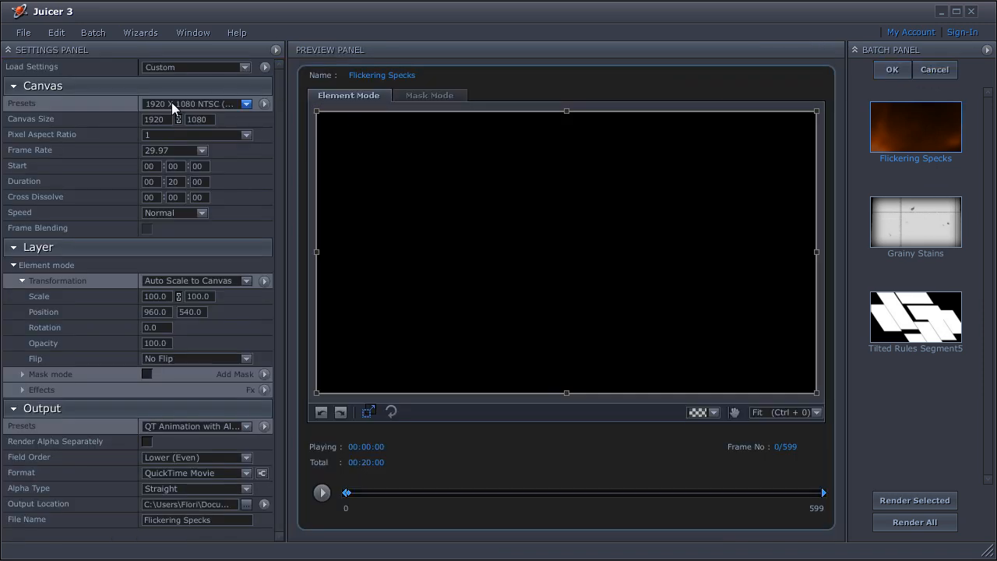
left_click(175, 153)
left_click(172, 200)
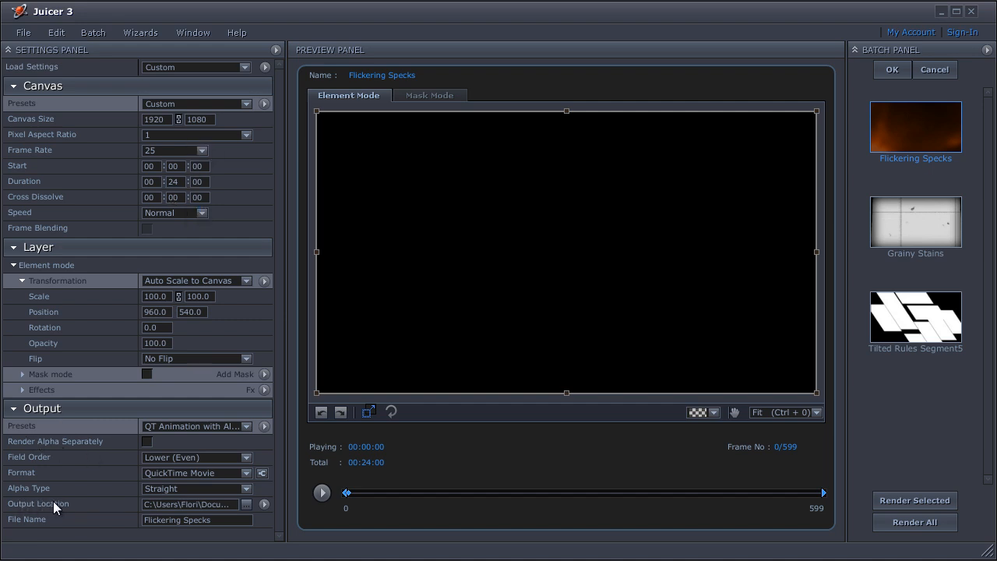
Set the output location to the surf_intro folder inside digital_juice and apply it to all current batch items.
left_click(246, 503)
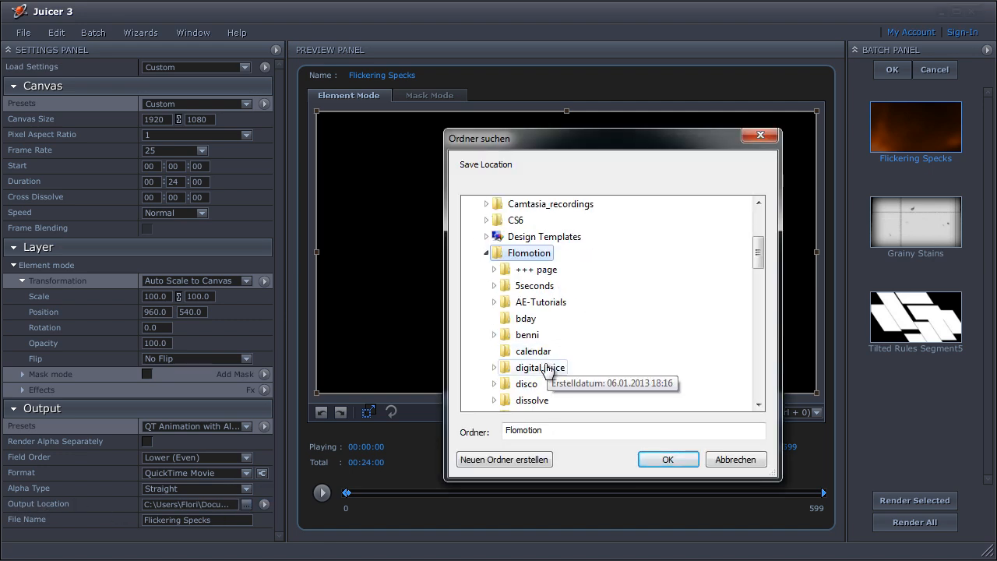
left_click(541, 367)
scroll(632, 343, "down", 1)
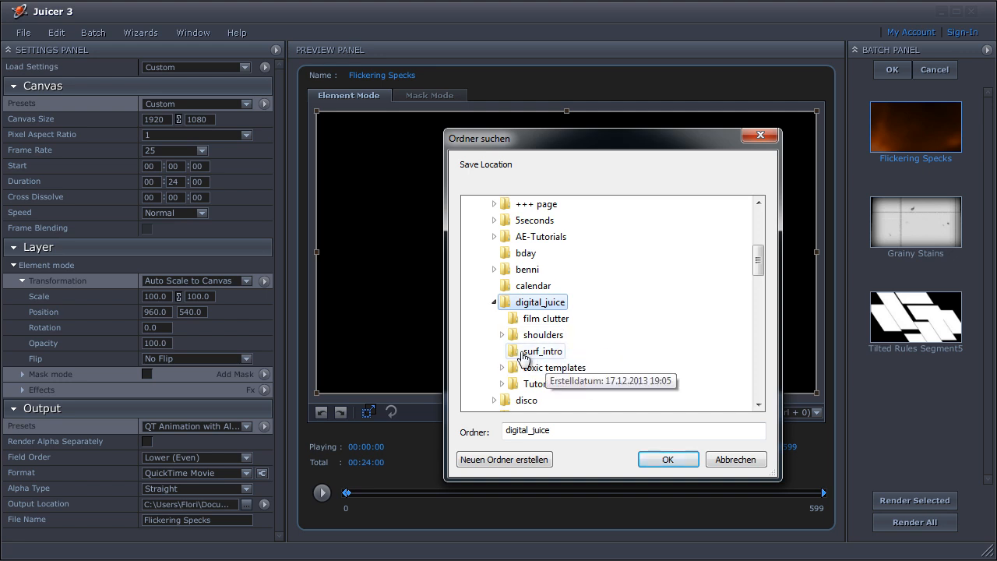
left_click(545, 351)
left_click(667, 459)
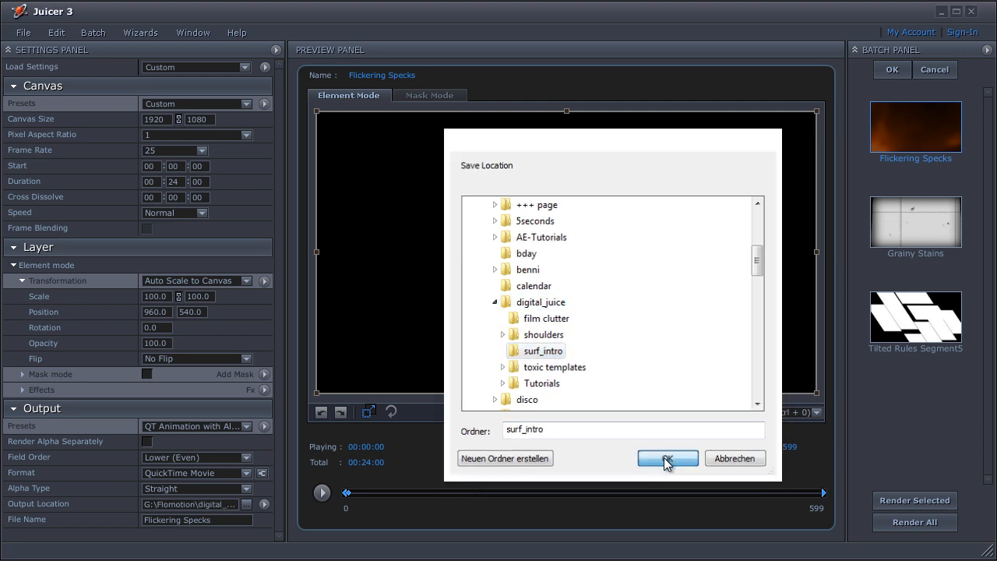
left_click(264, 505)
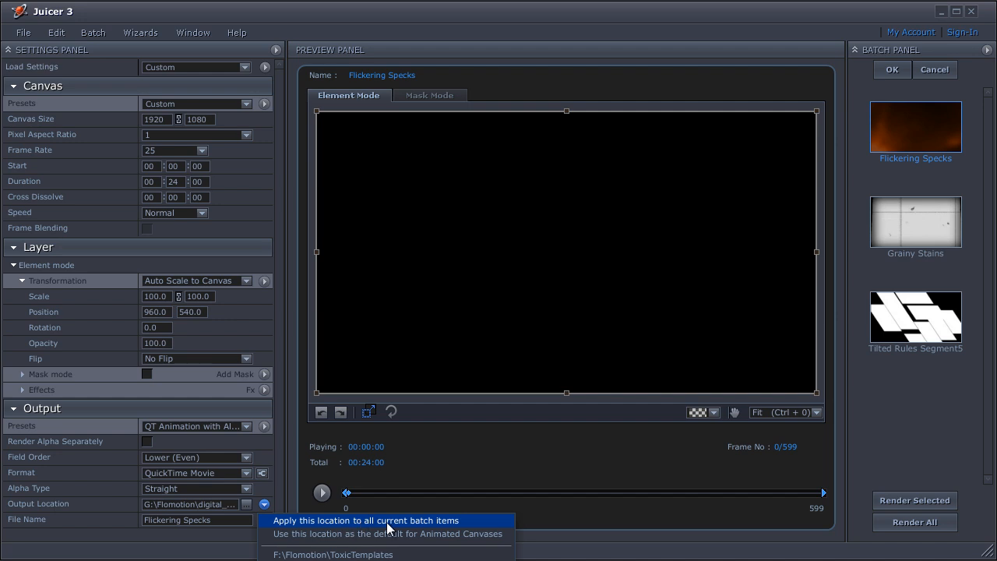
left_click(421, 521)
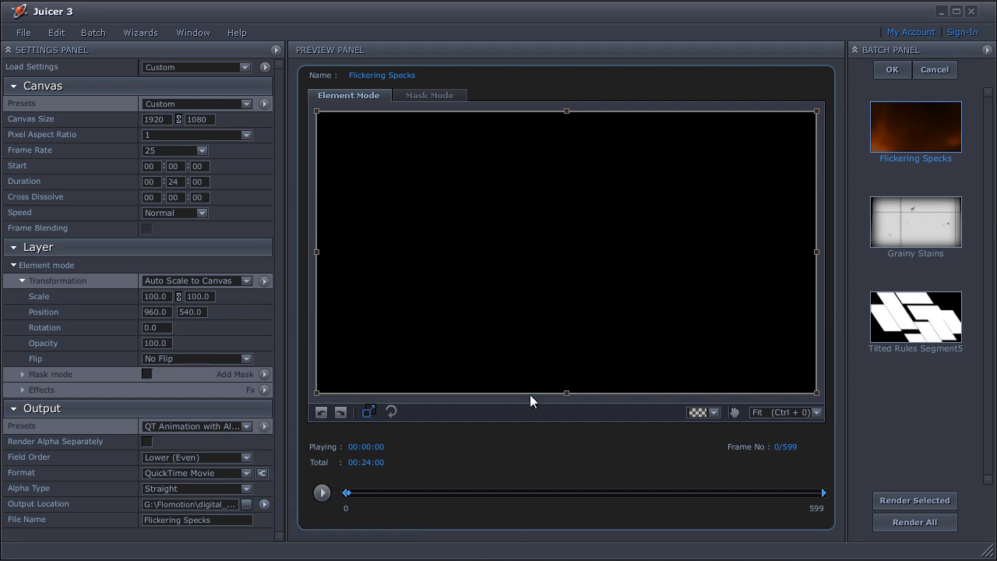
Set the frame rate of both Grainy Stains and Tilted Rules Segment5 to 25.
left_click(901, 228)
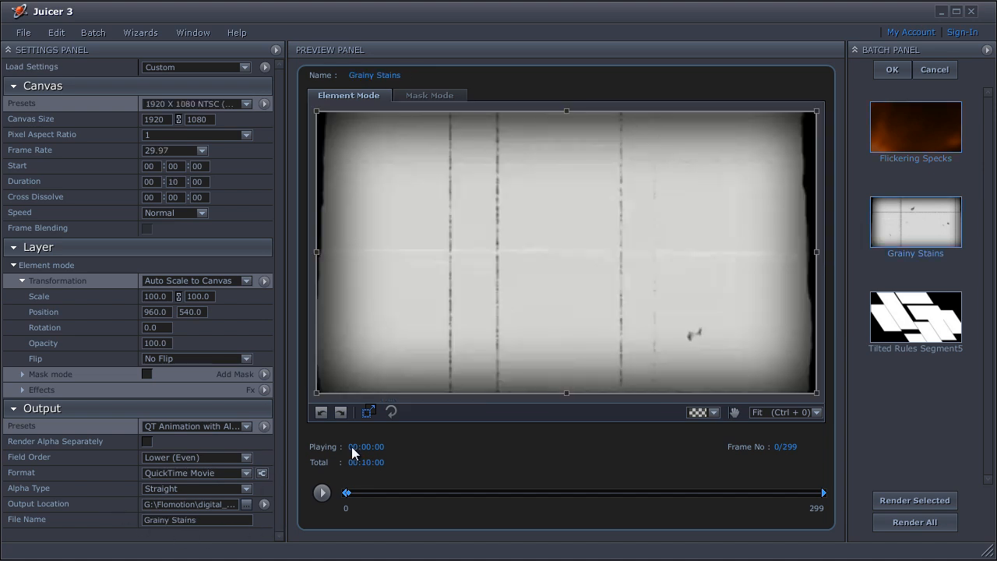
left_click(883, 323)
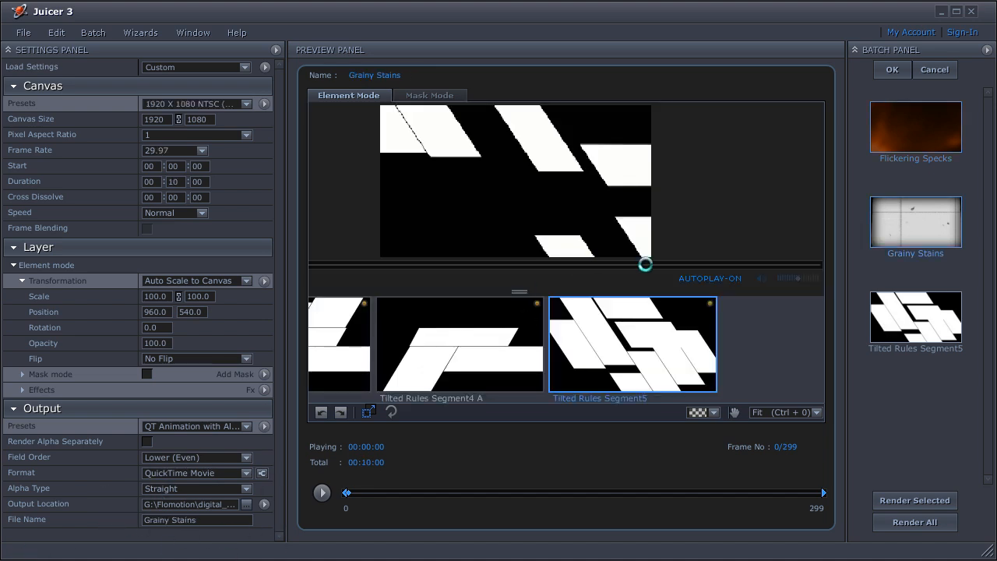
left_click(902, 137)
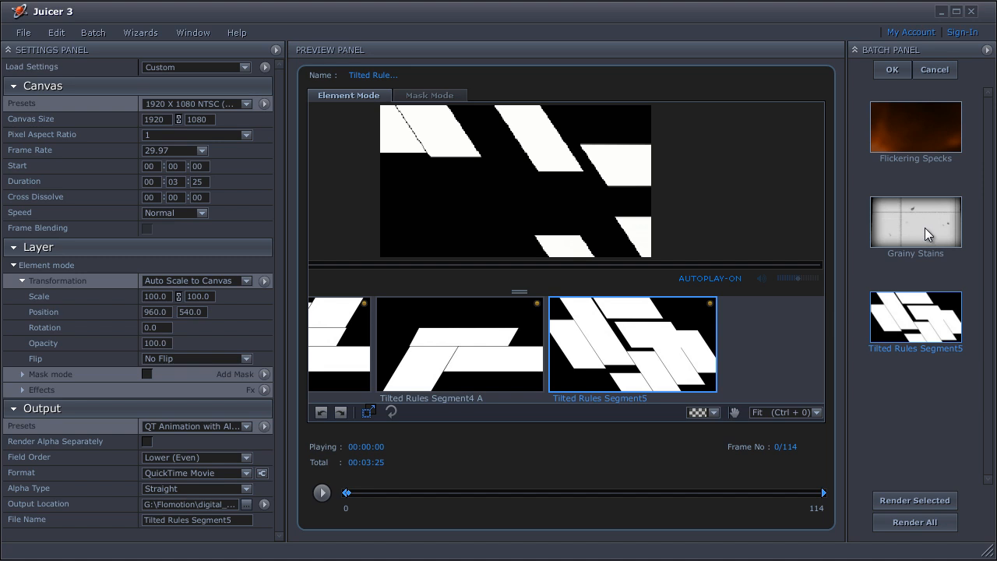
left_click(925, 234)
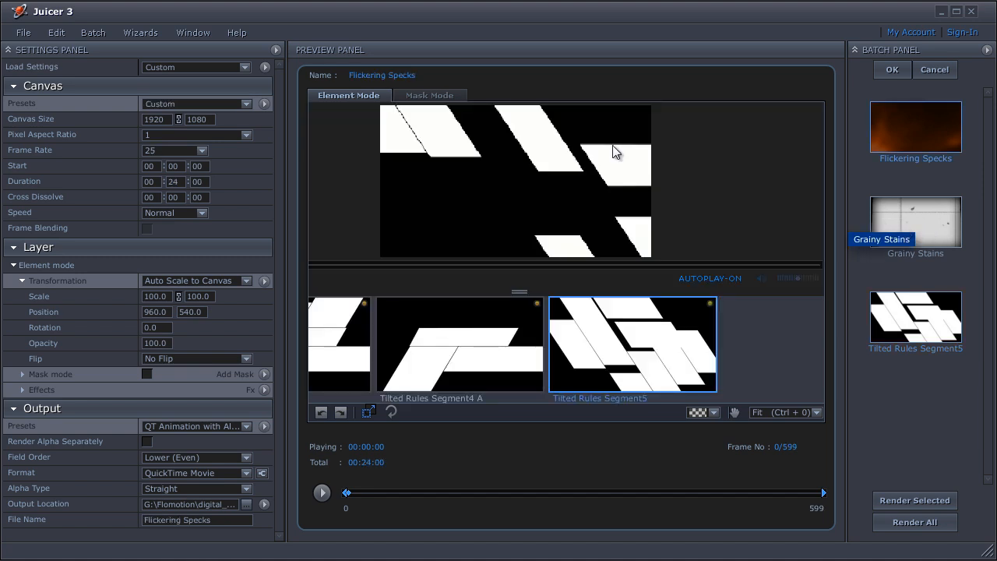
left_click(191, 154)
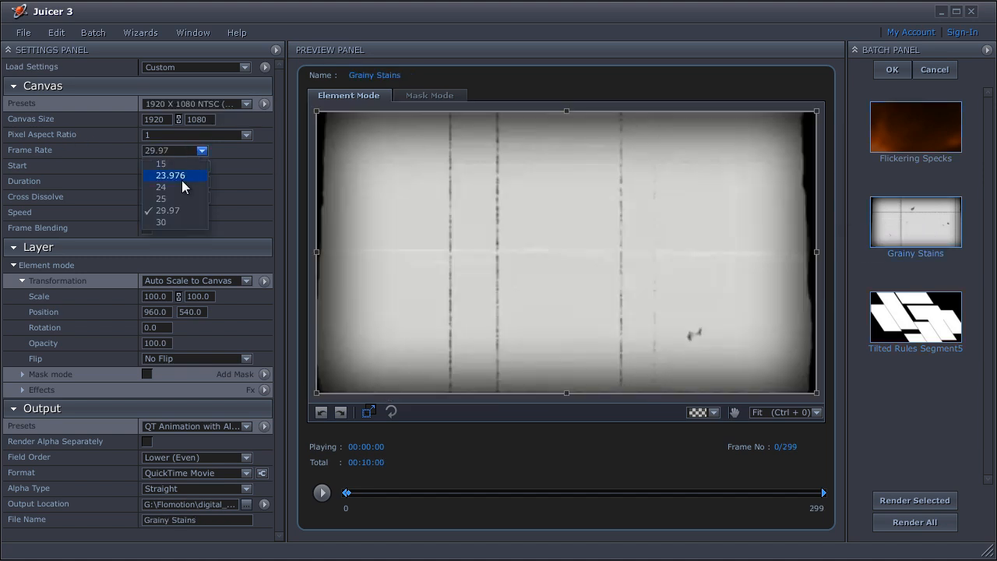
left_click(181, 192)
left_click(881, 306)
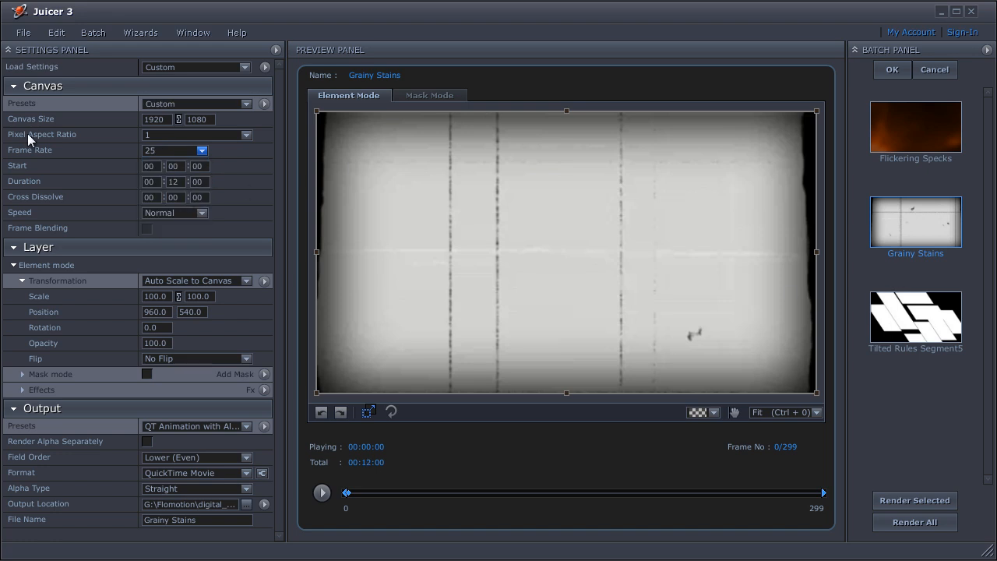
left_click(186, 152)
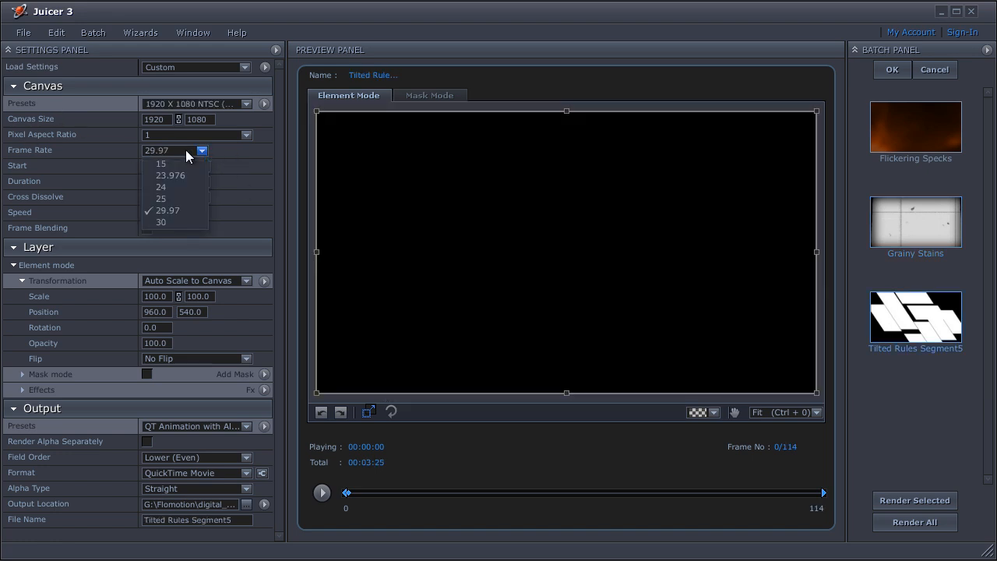
left_click(186, 199)
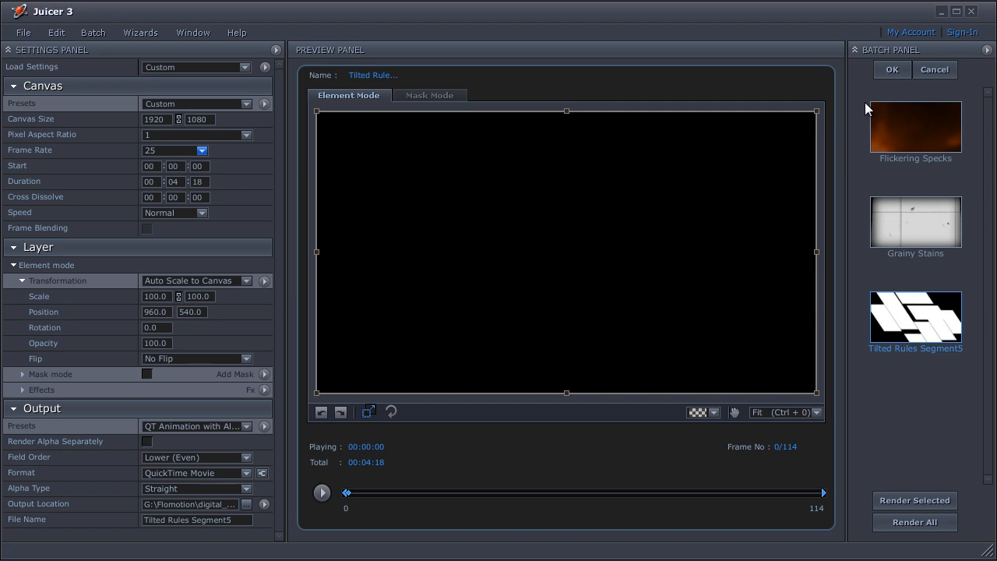
Set the field order of all three batch items to None (Progressive) and render the whole batch.
left_click(918, 125)
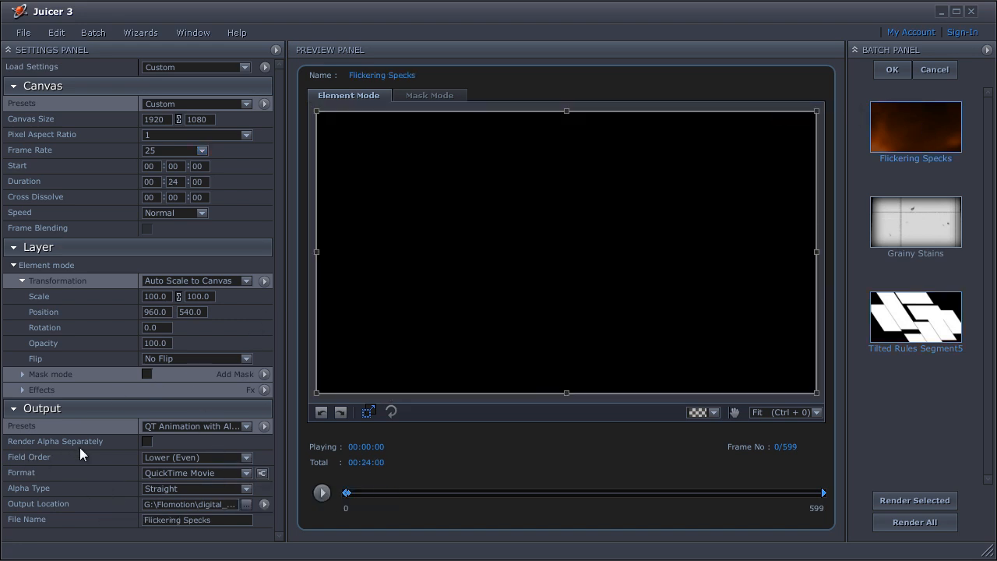
left_click(190, 459)
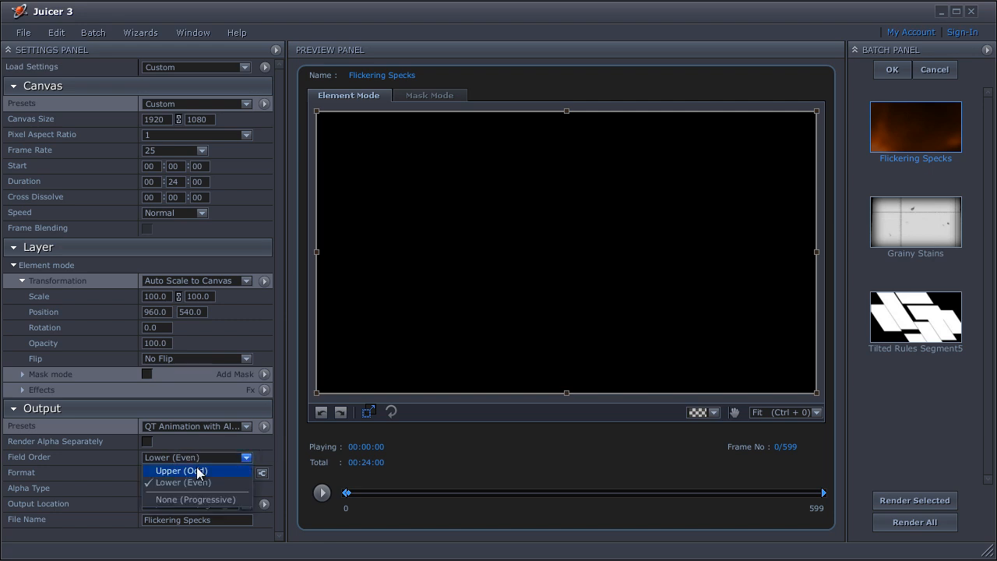
left_click(185, 506)
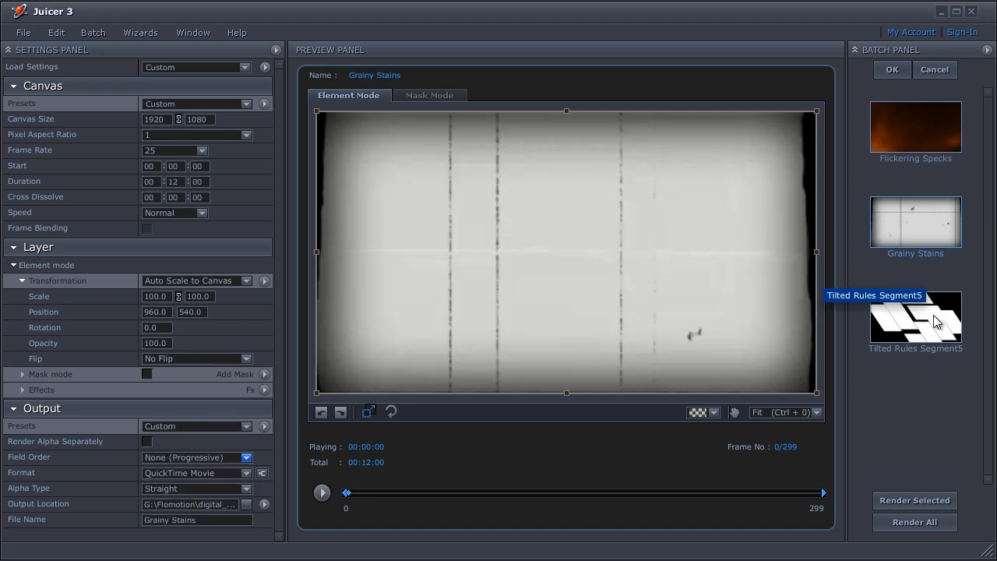
left_click(477, 303)
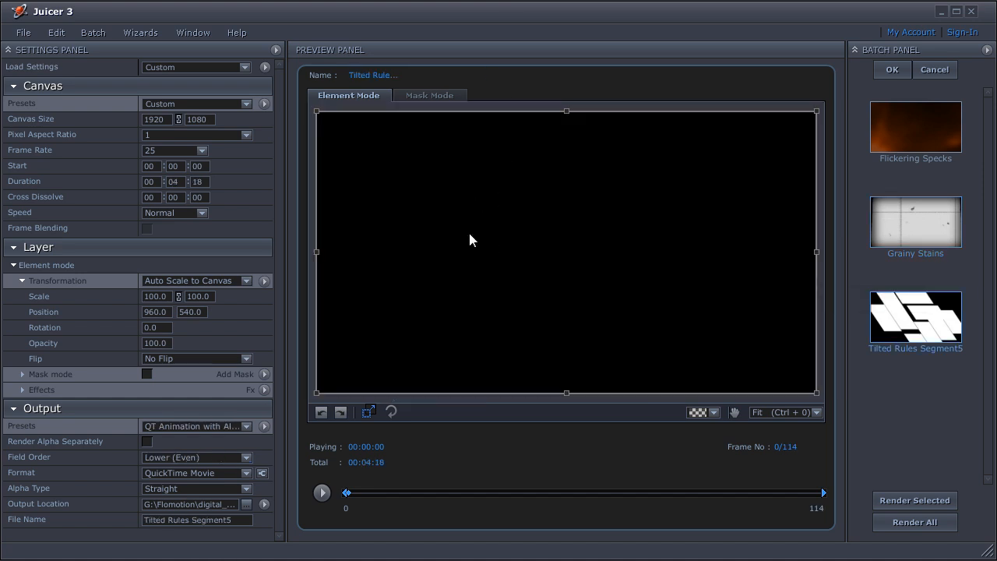
left_click(210, 458)
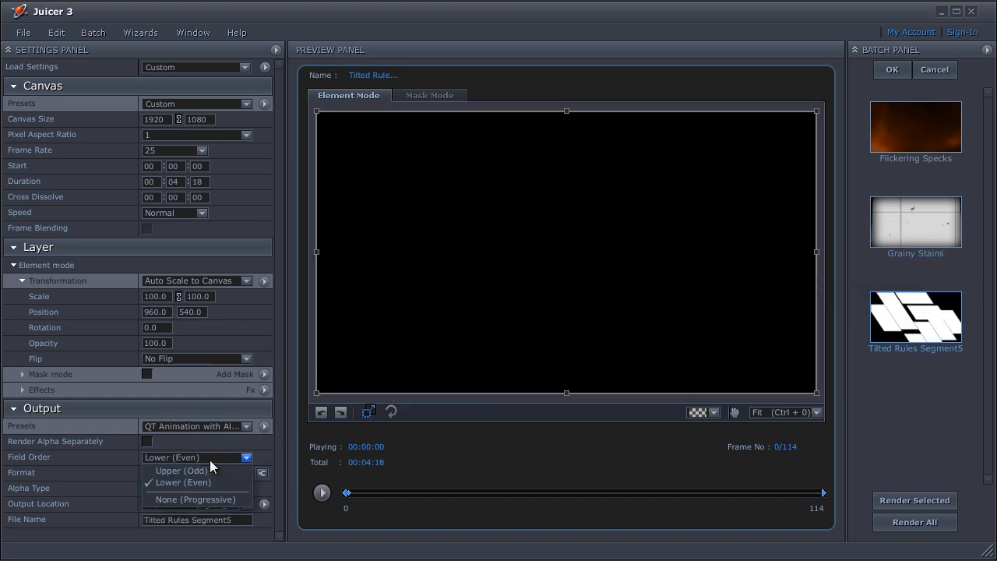
left_click(208, 498)
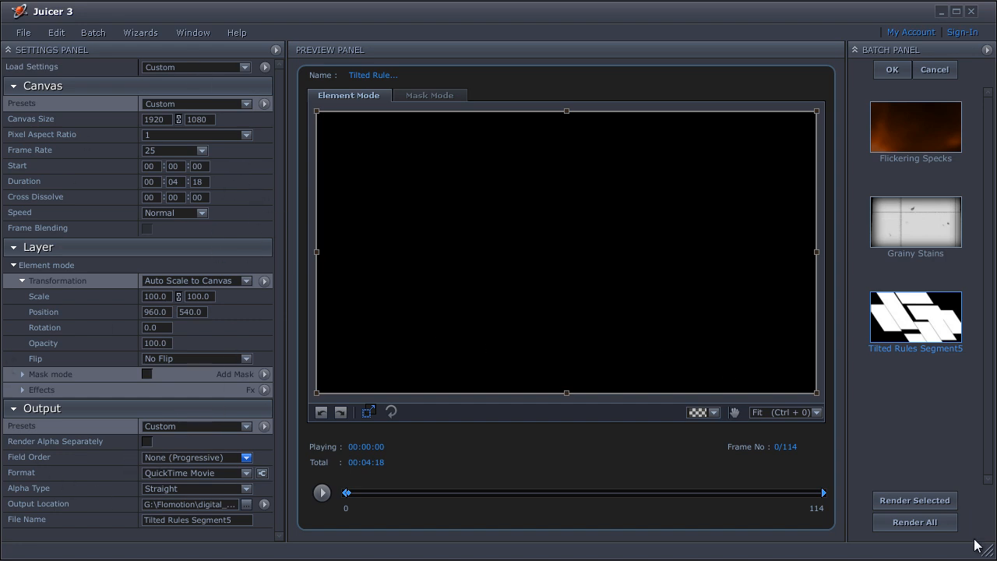
left_click(934, 523)
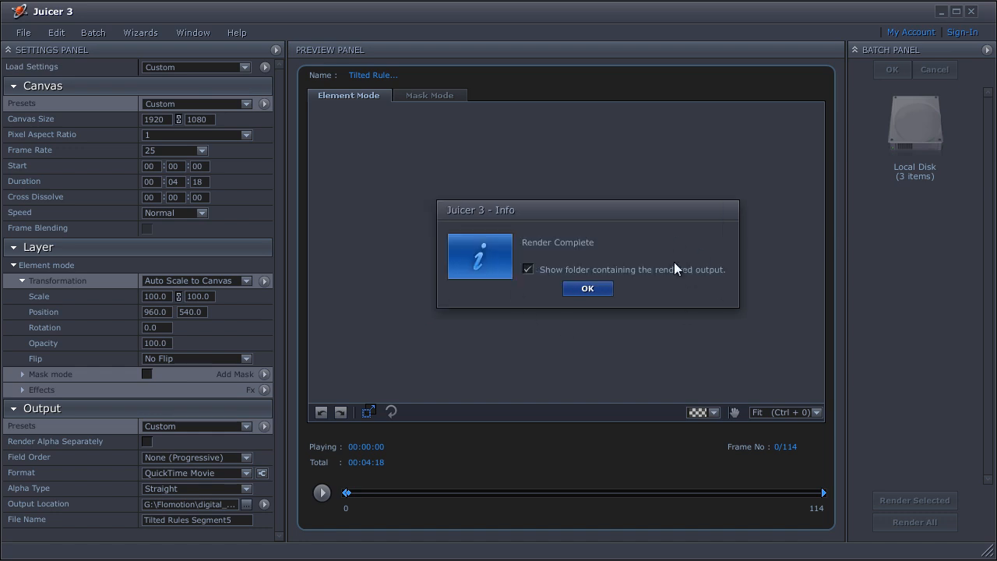
Import the rendered Flickering Specks, Grainy Stains and Tilted Rules Segment5 clips from the surf_intro folder into the After Effects project.
left_click(588, 290)
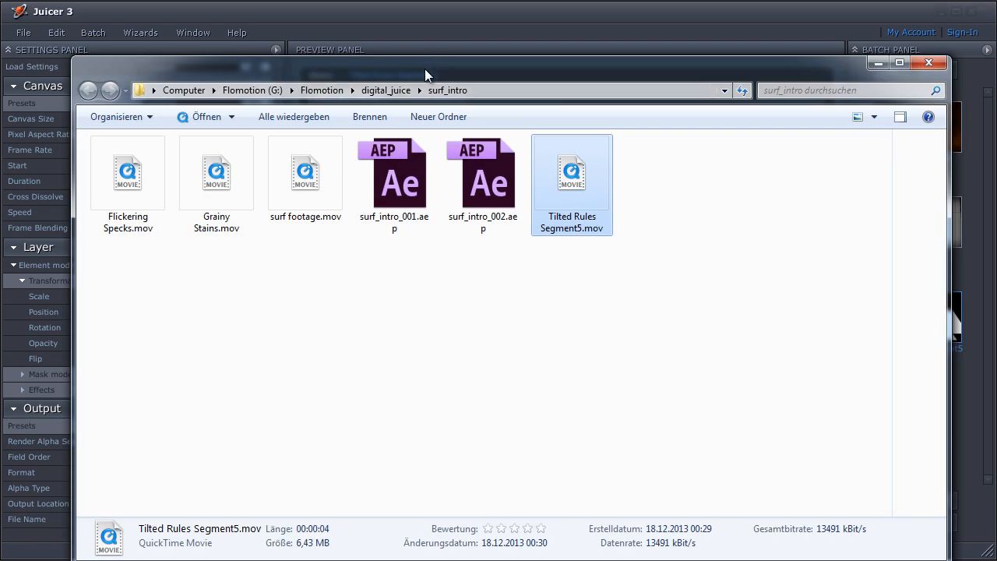
left_click_drag(425, 70, 430, 48)
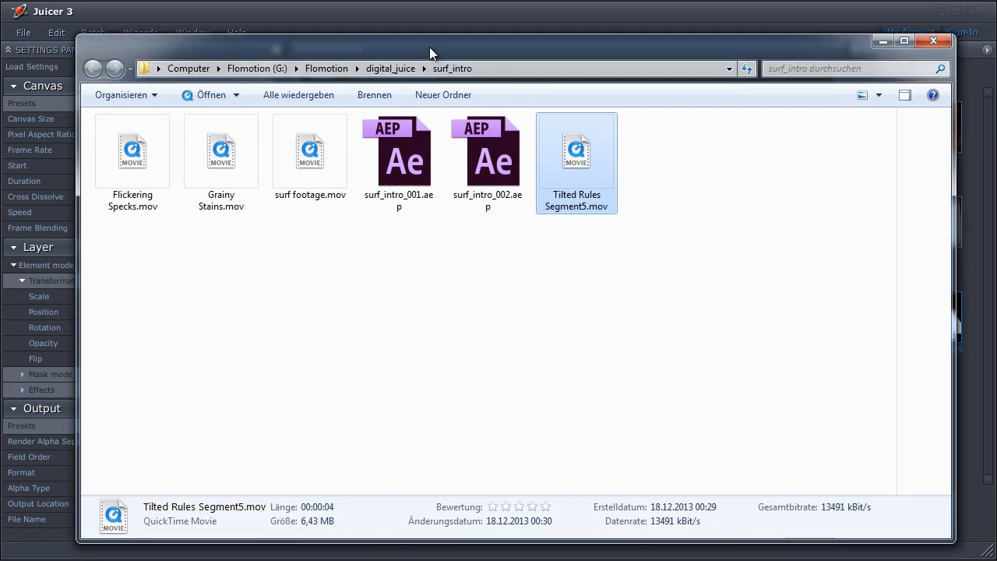
left_click(499, 294)
left_click(115, 160)
left_click(222, 165, "ctrl")
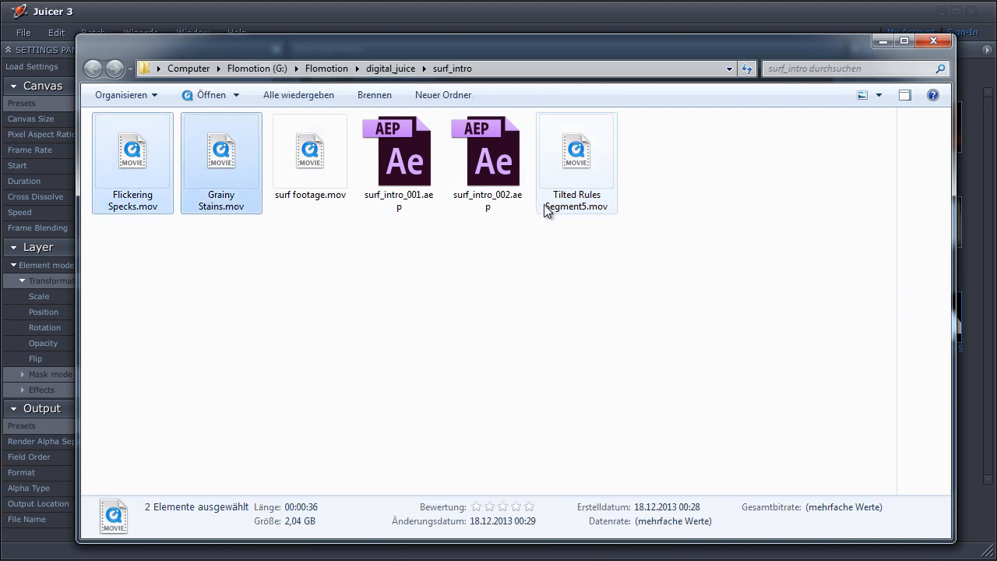
left_click(557, 204, "ctrl")
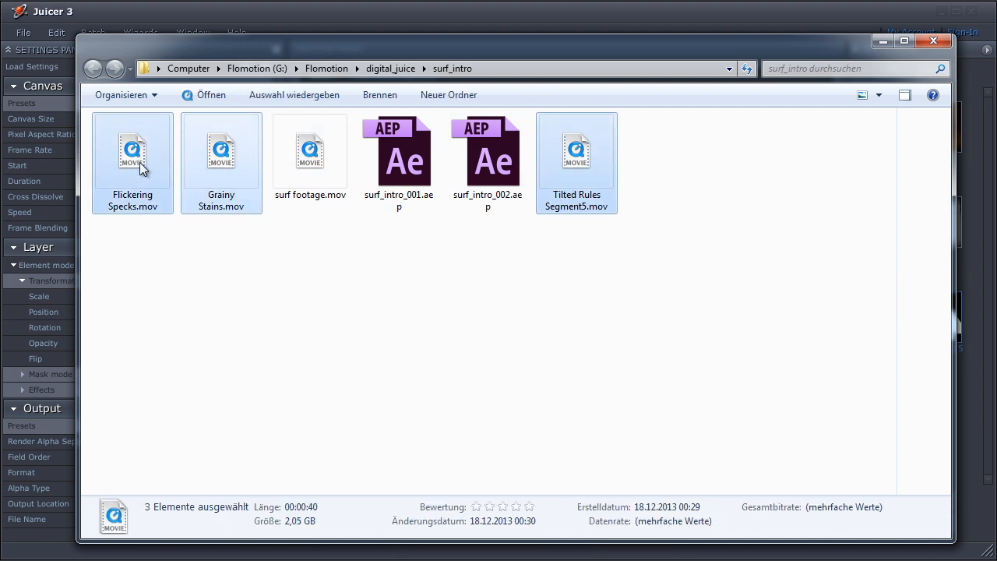
left_click_drag(137, 166, 71, 296)
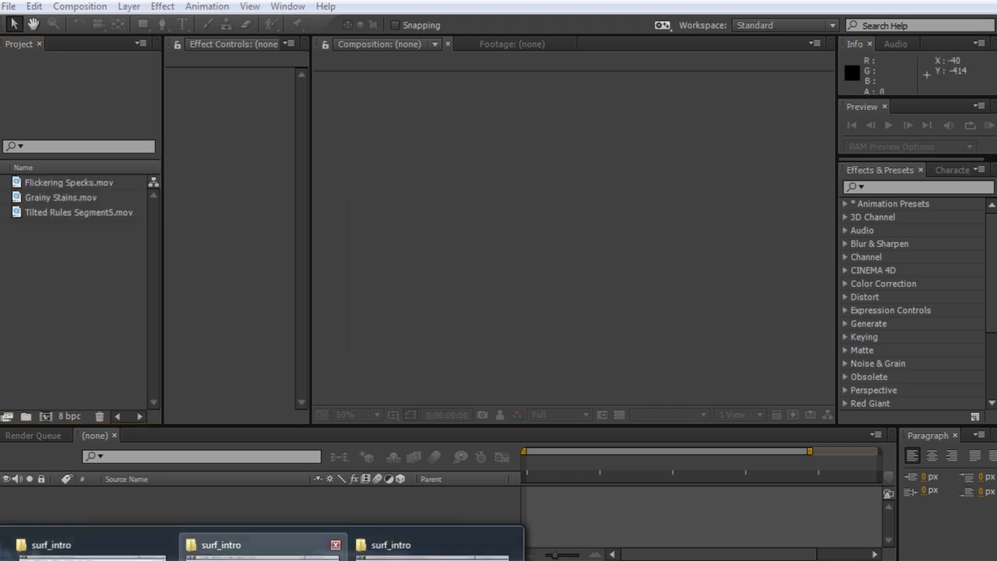
Import surf footage.mov from the surf_intro folder into the After Effects project.
left_click(234, 549)
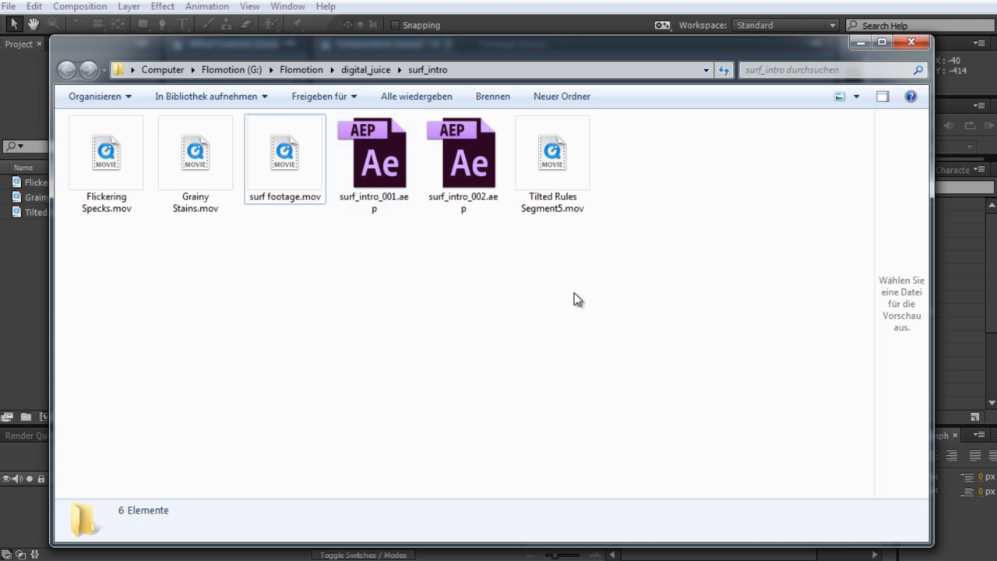
left_click(296, 149)
left_click(348, 306)
left_click_drag(282, 160, 93, 340)
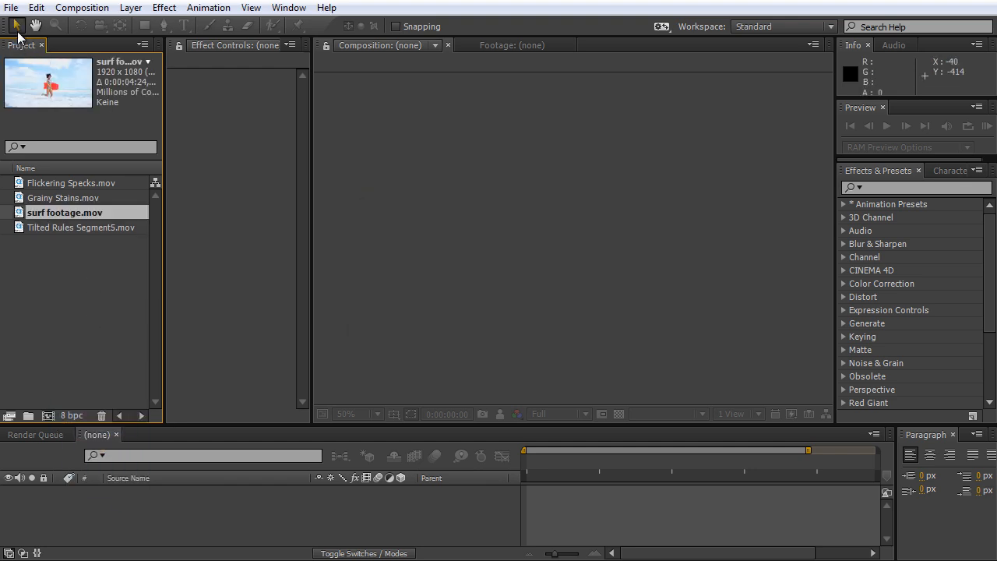
Save the project as surf_intro_002.aep in the surf_intro folder.
left_click(12, 11)
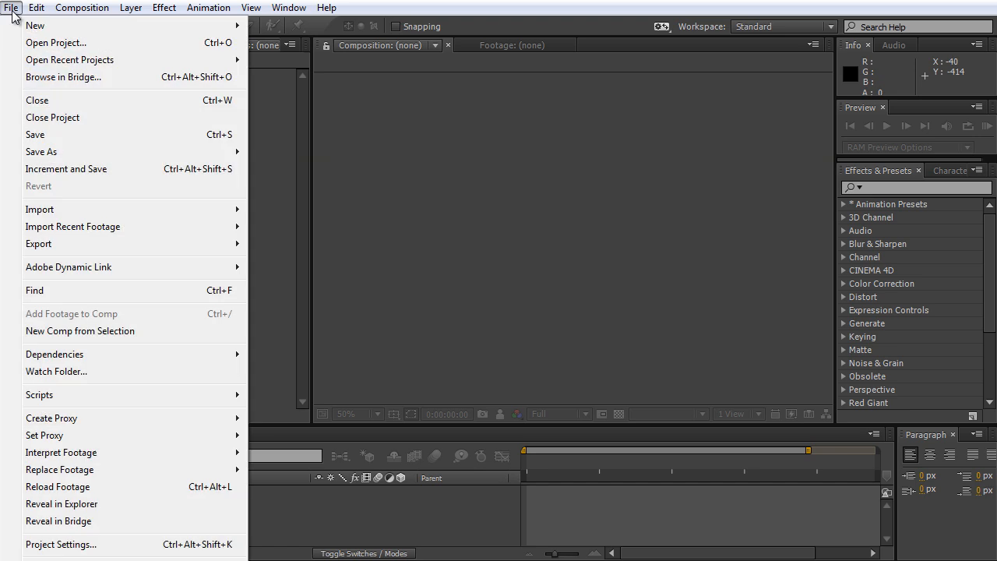
mouse_move(127, 153)
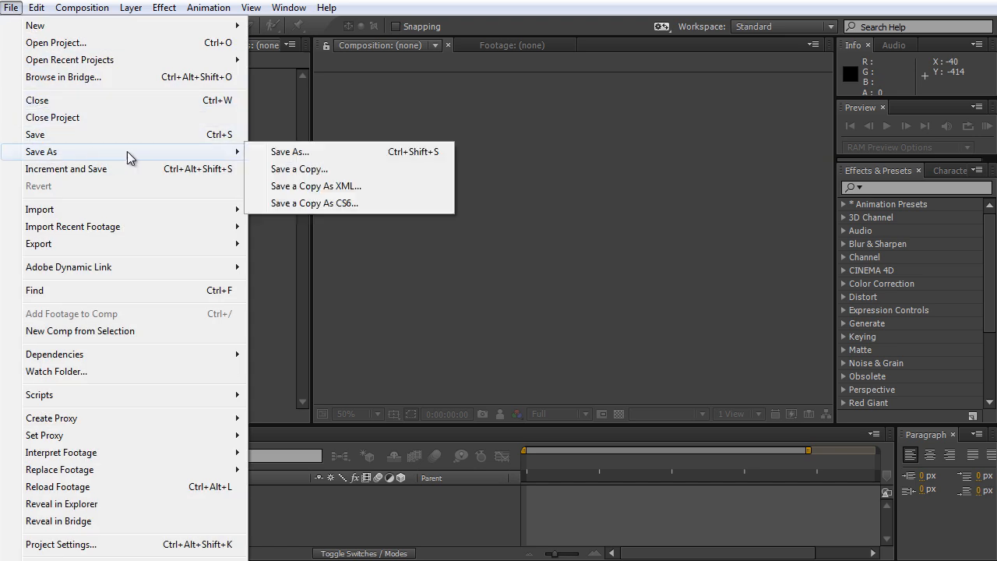
left_click(276, 152)
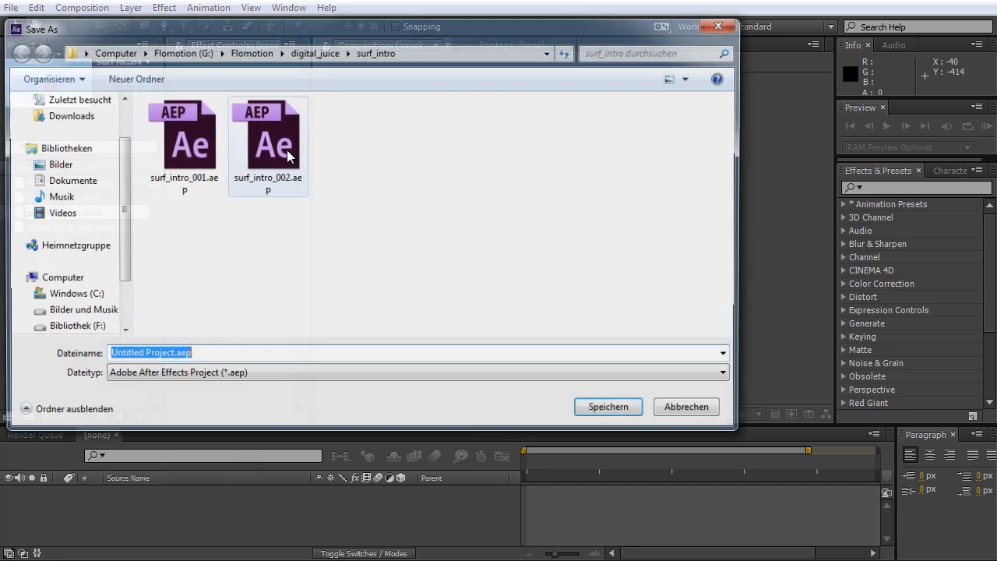
left_click(280, 144)
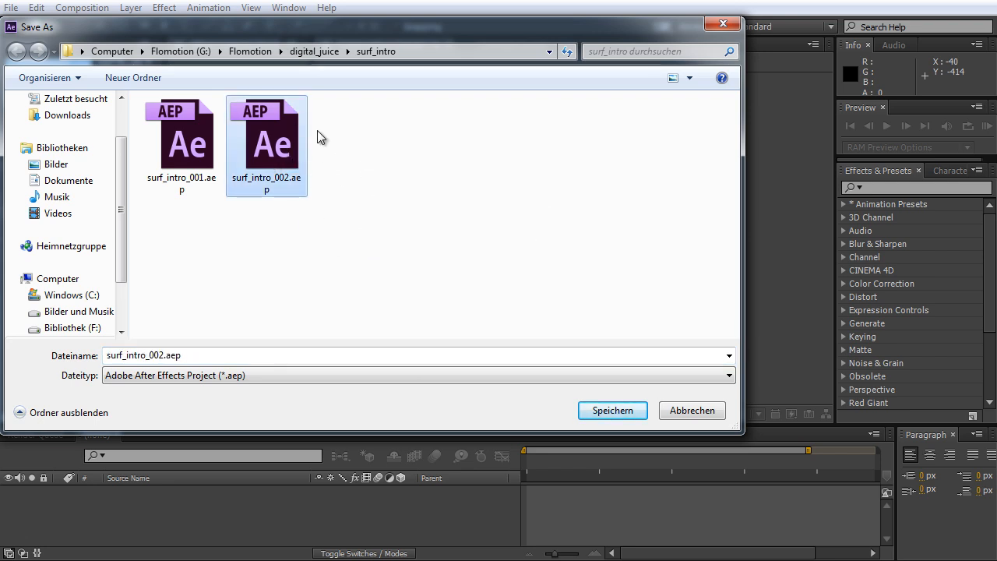
key("Return")
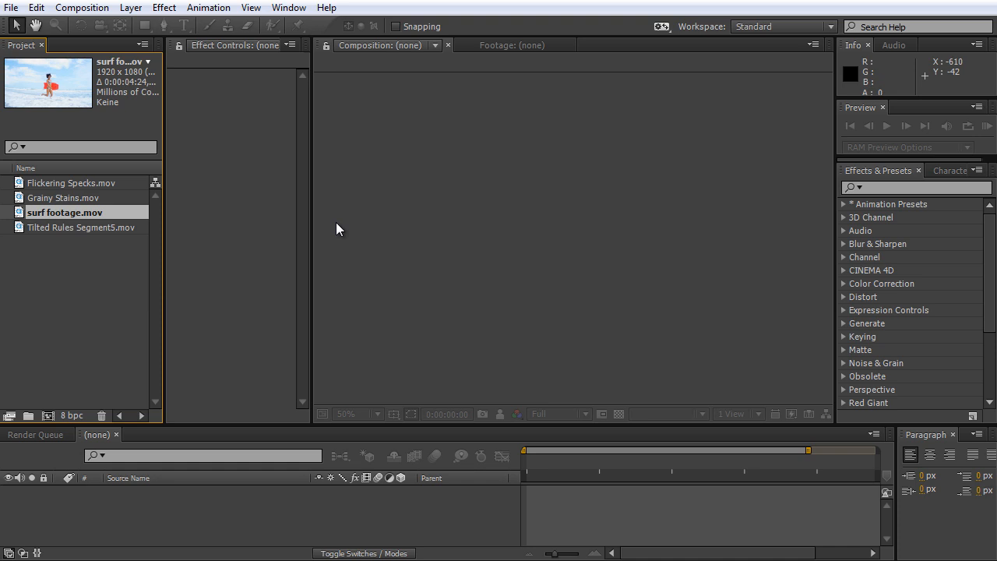
Create a new composition from surf footage.mov.
left_click(126, 278)
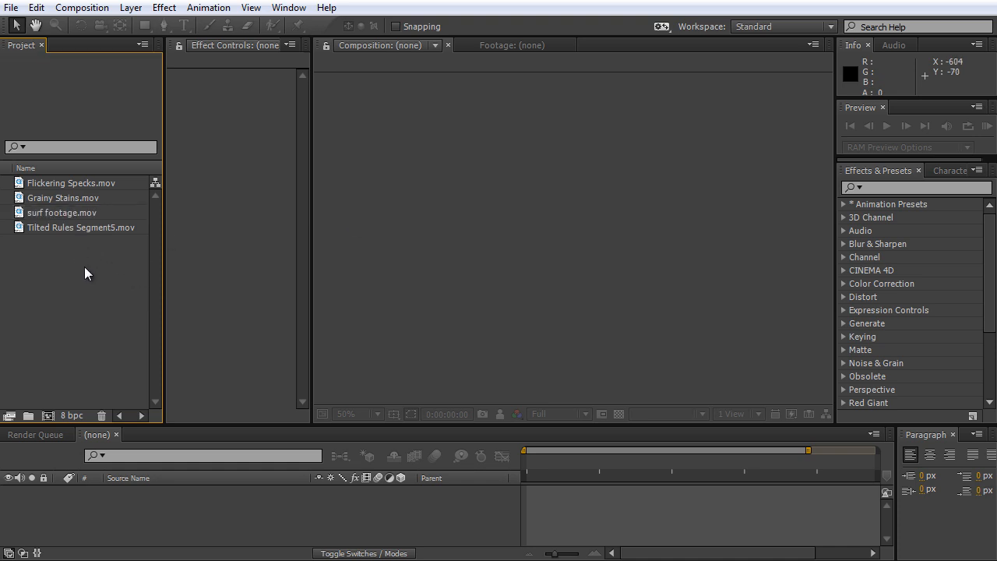
left_click(63, 214)
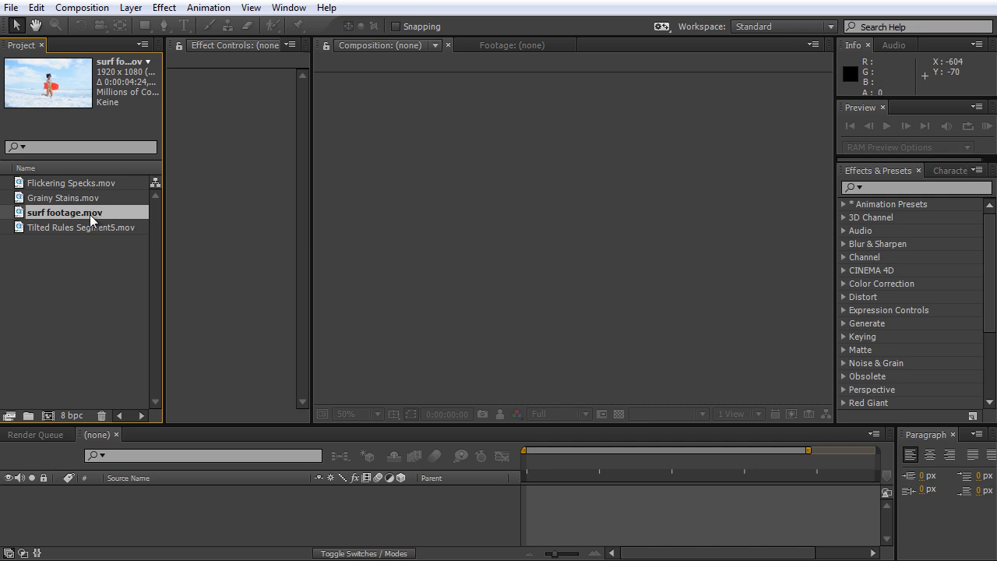
left_click_drag(88, 216, 47, 418)
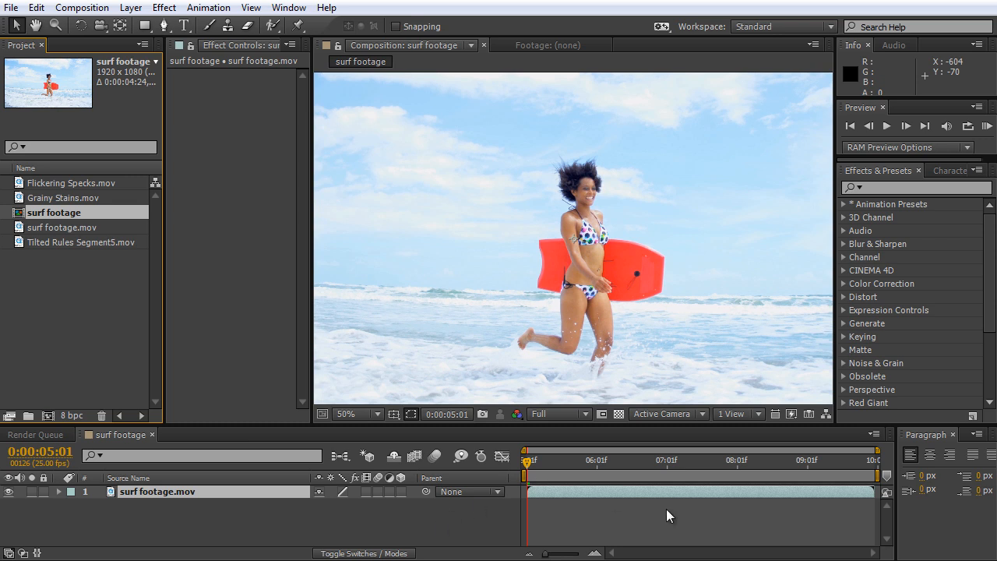
Duplicate the surf footage composition in the project.
left_click(61, 193)
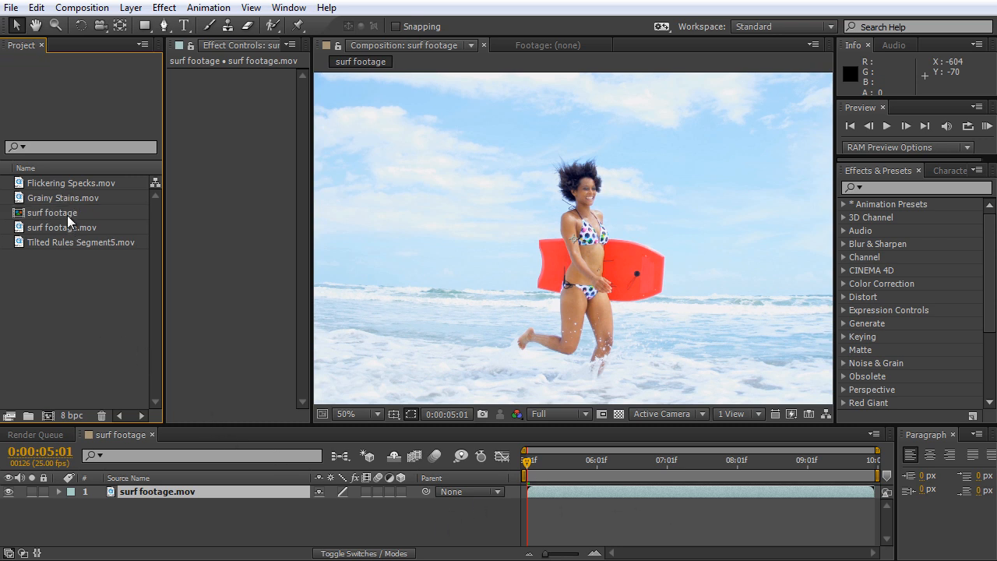
left_click(66, 214)
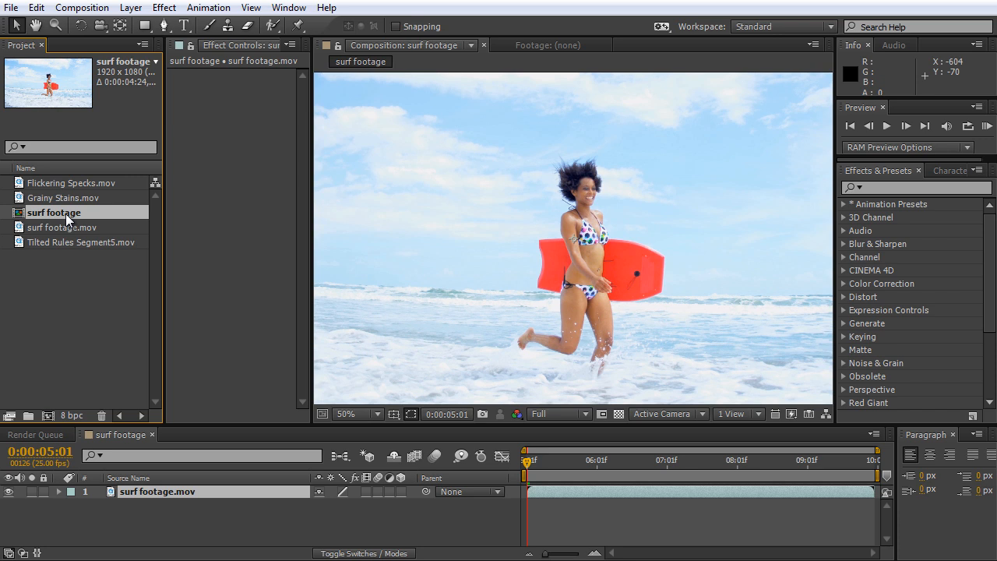
key("ctrl+d")
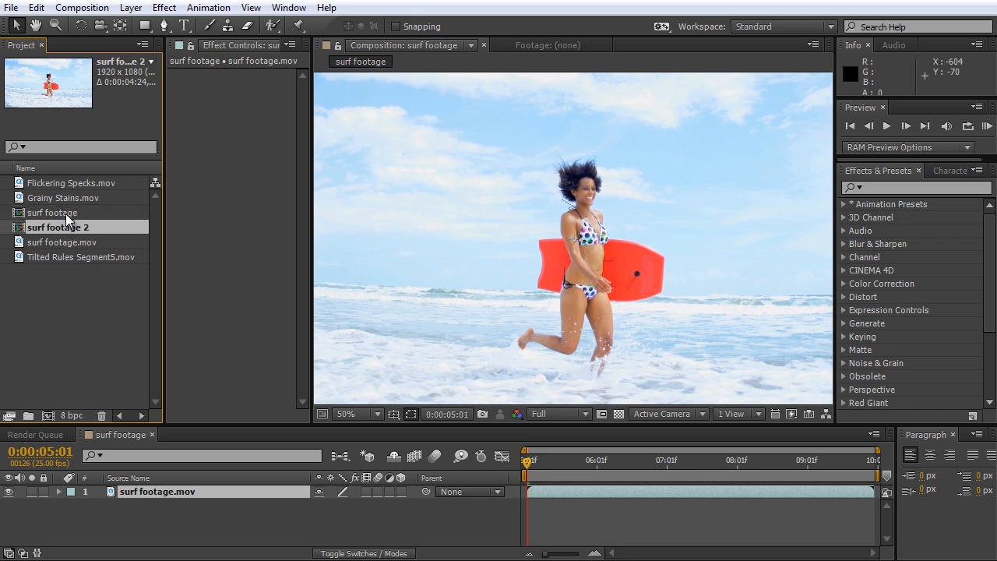
Rename the duplicated surf footage composition as 01_beauty.
left_click(76, 214)
left_click(79, 224)
left_click(77, 215)
left_click(80, 228)
left_click(76, 214)
left_click(77, 224)
key("Return")
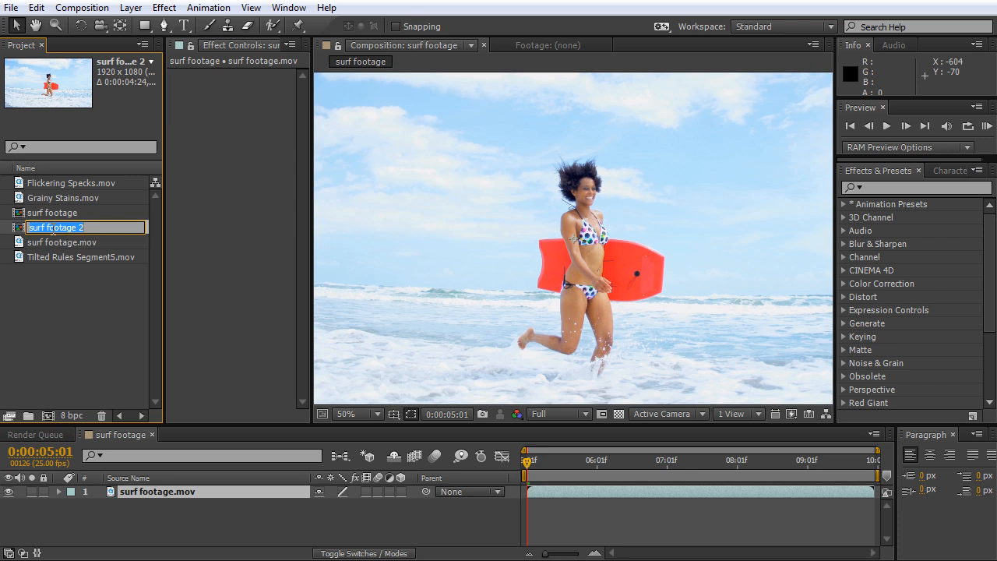
type("beauty")
type("01_")
key("Return")
Rename the original surf footage composition as 02_rough_sin_city.
left_click(51, 213)
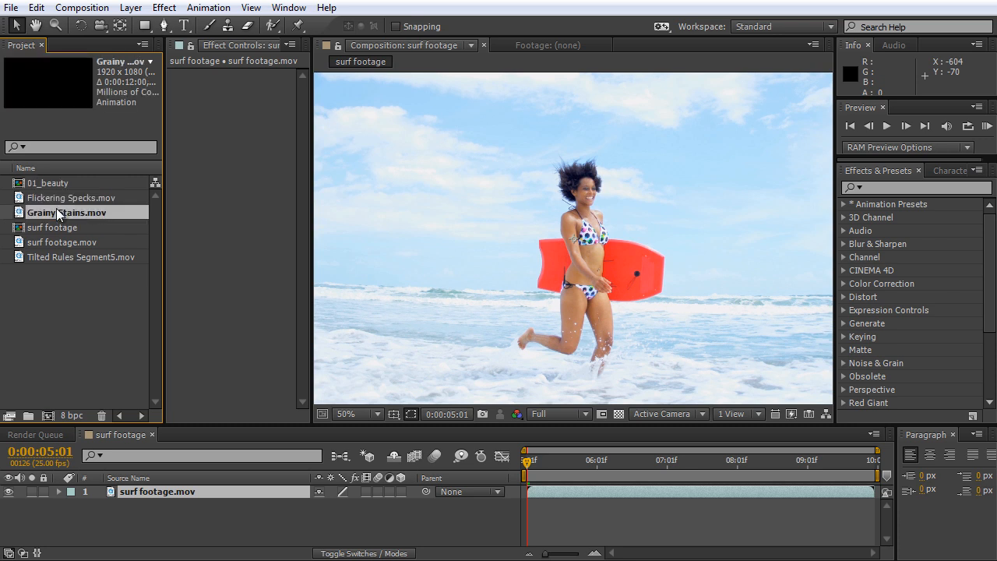
left_click(58, 225)
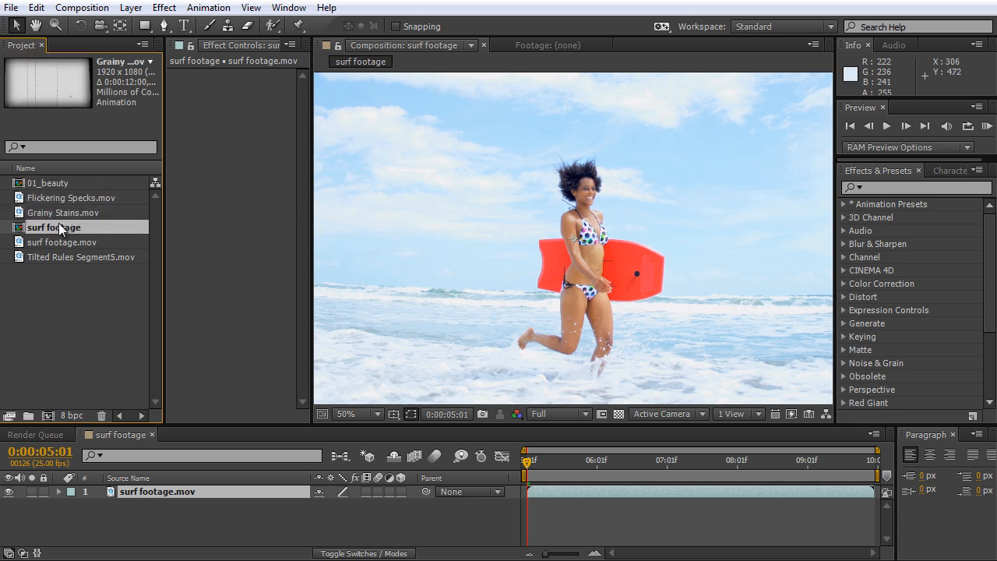
key("Return")
type("02_")
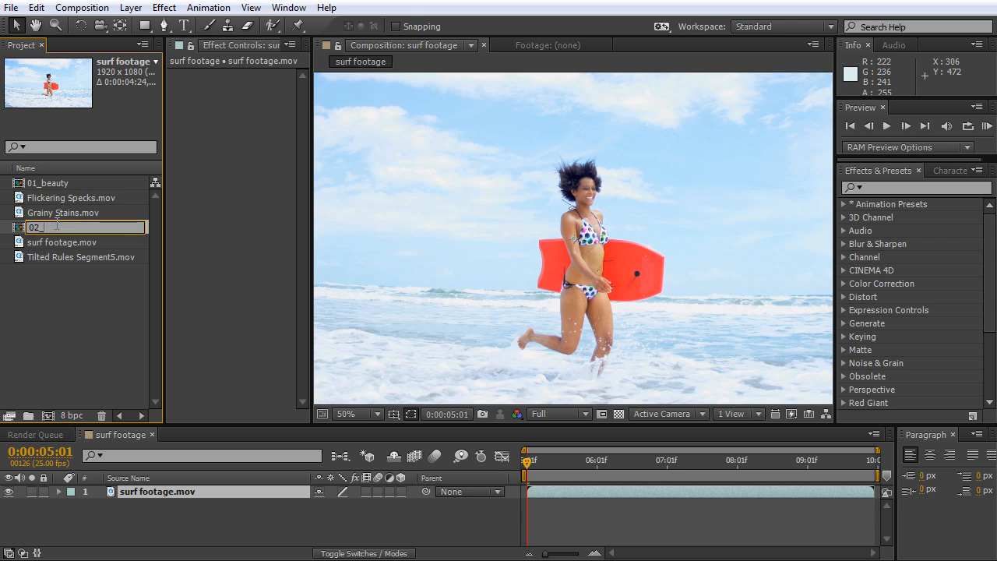
type("rough_sin_city")
key("Return")
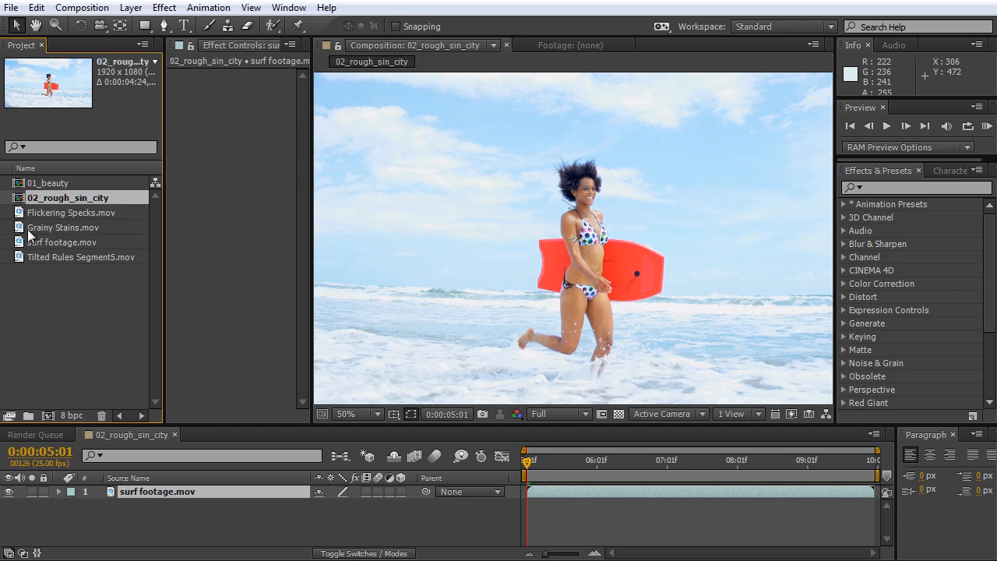
Open the 01_beauty composition and add Flickering Specks.mov as a layer above the surf footage.
left_click(28, 232)
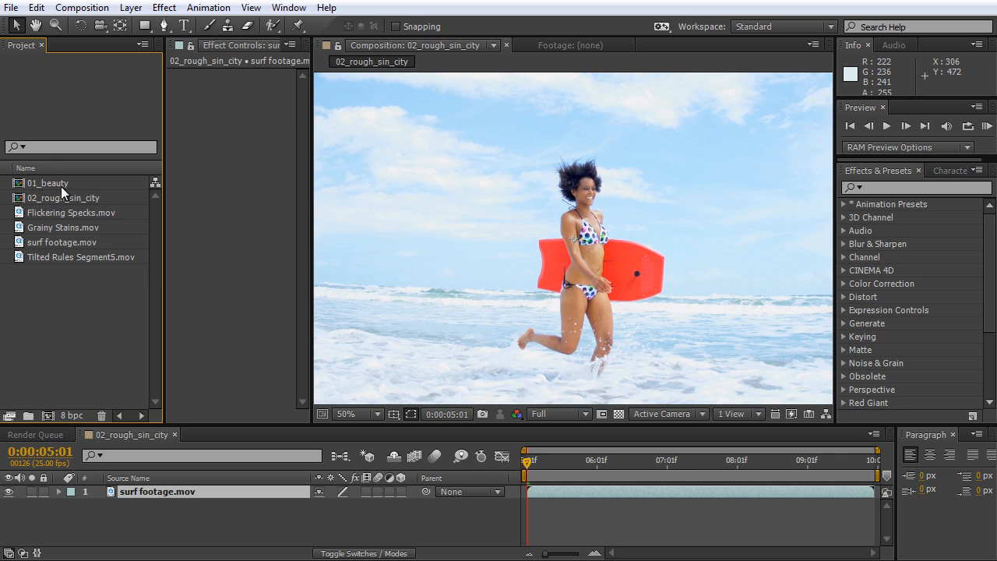
double_click(33, 184)
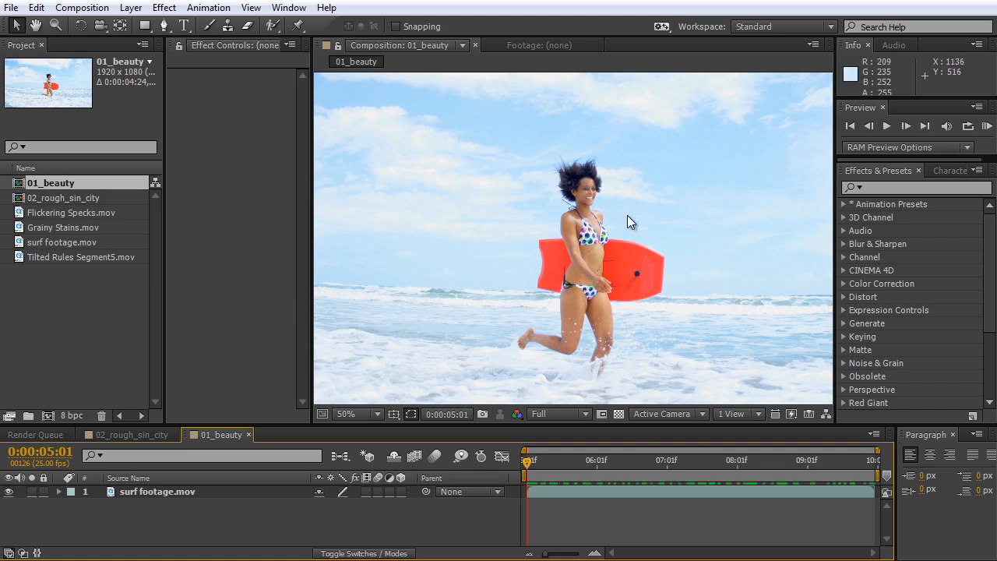
left_click(83, 282)
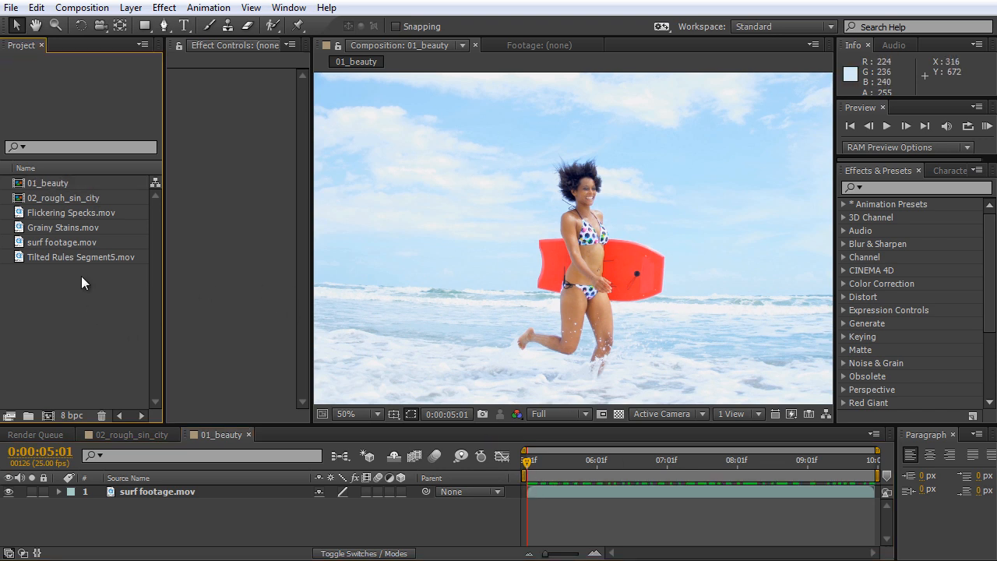
left_click(47, 215)
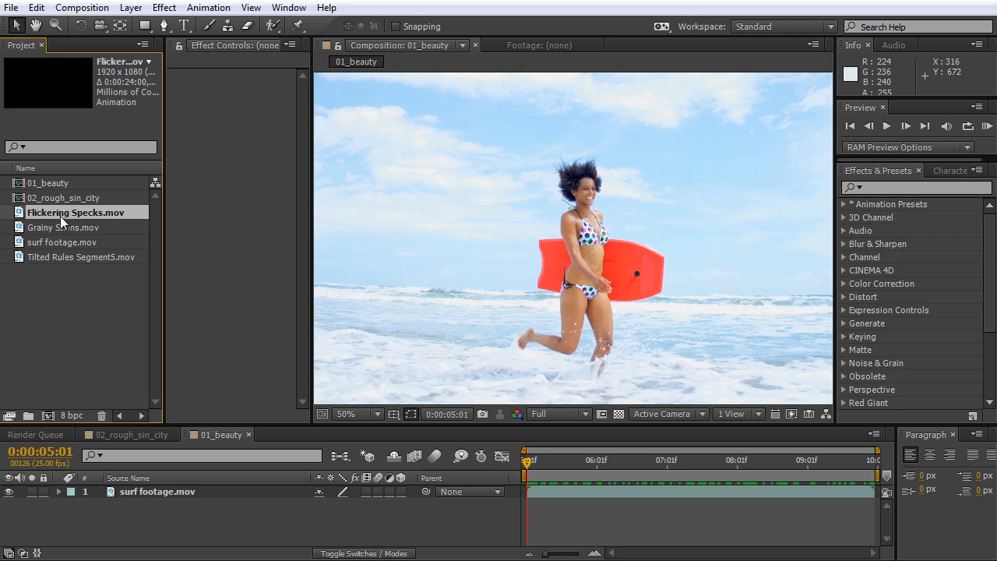
left_click_drag(66, 213, 535, 489)
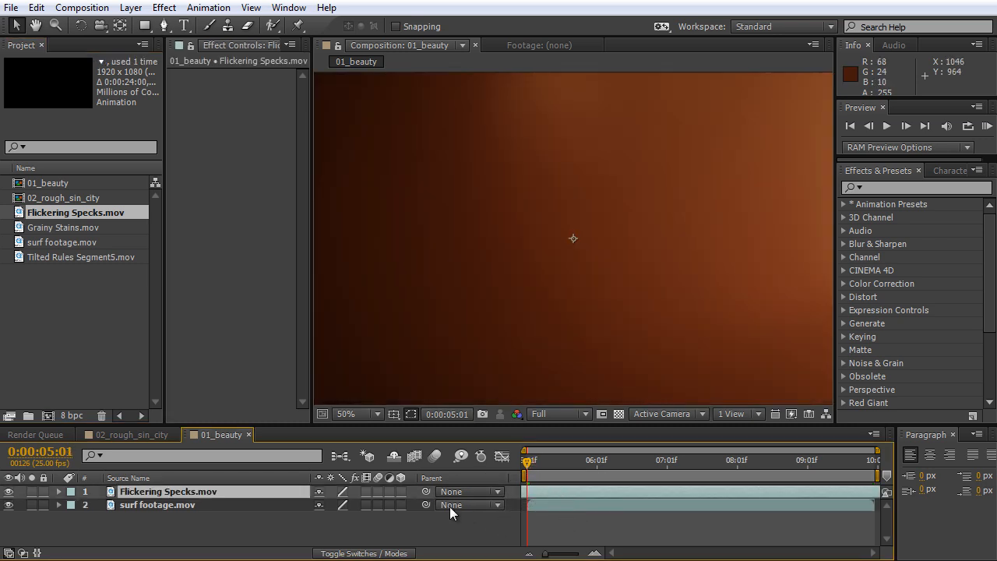
Set the blending mode of the Flickering Specks layer to Add and view the result at 0:00:08:08.
left_click(386, 553)
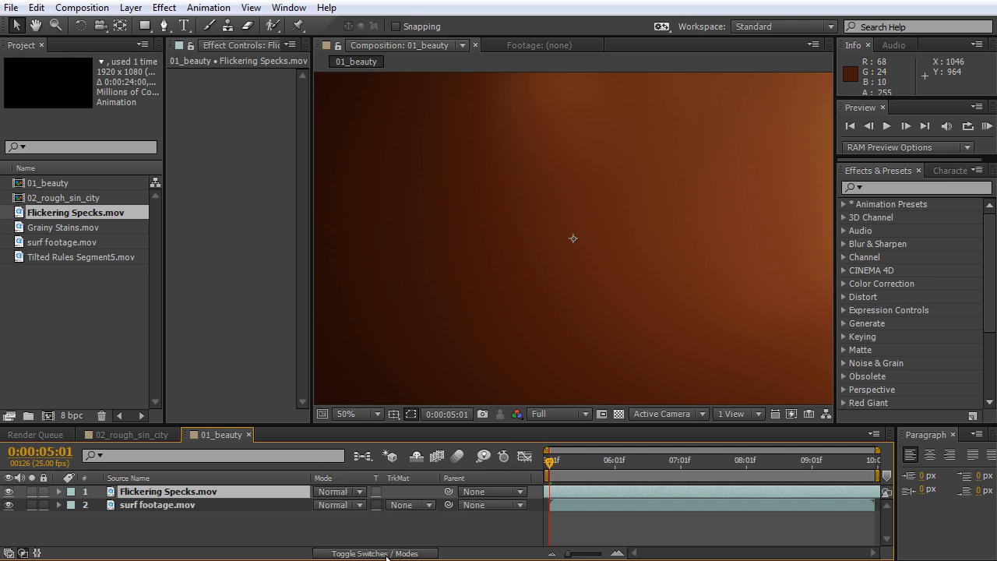
left_click(331, 492)
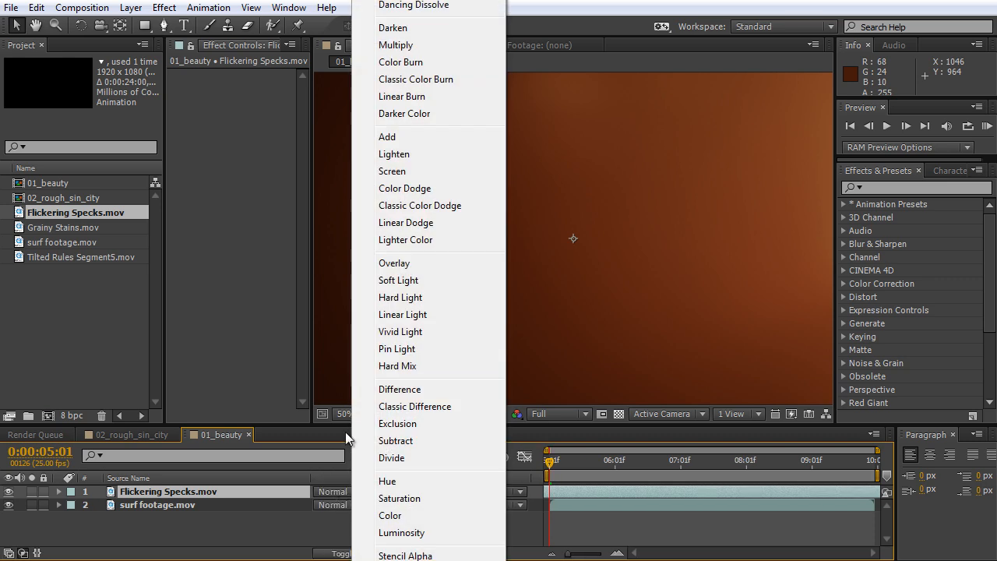
left_click(400, 136)
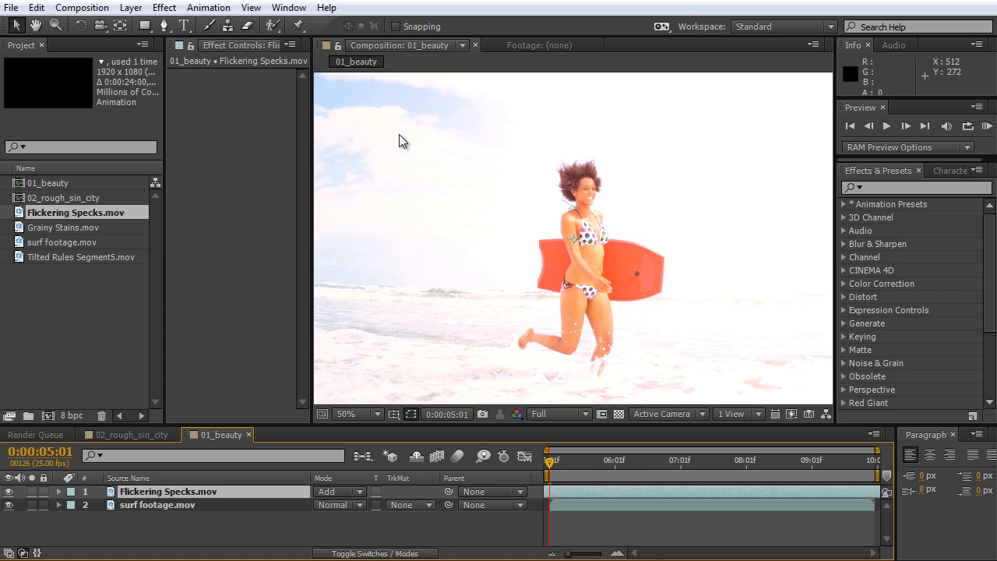
left_click_drag(548, 467, 763, 483)
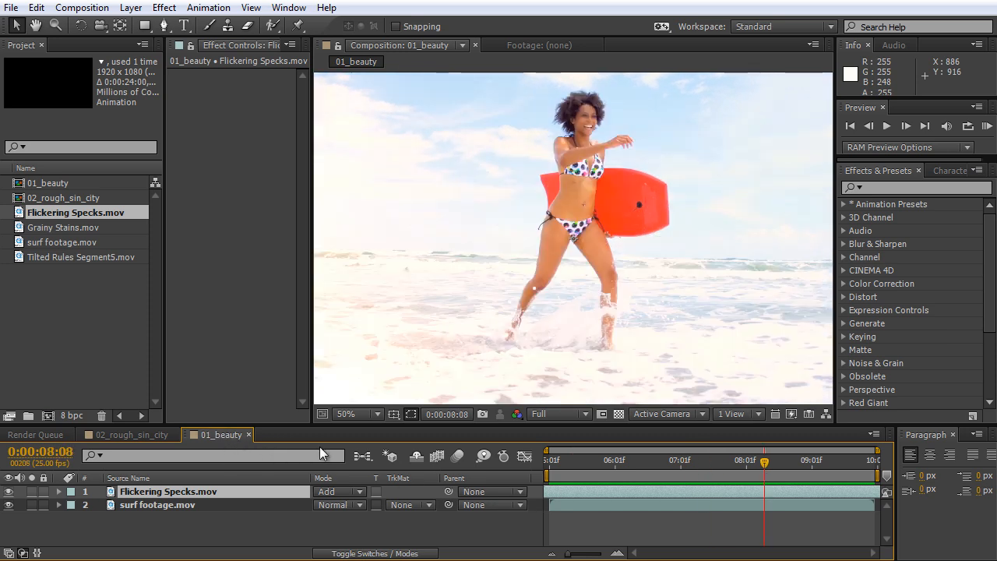
Close the 01_beauty timeline and go to 0:00:05:04 in the 02_rough_sin_city composition.
left_click(246, 434)
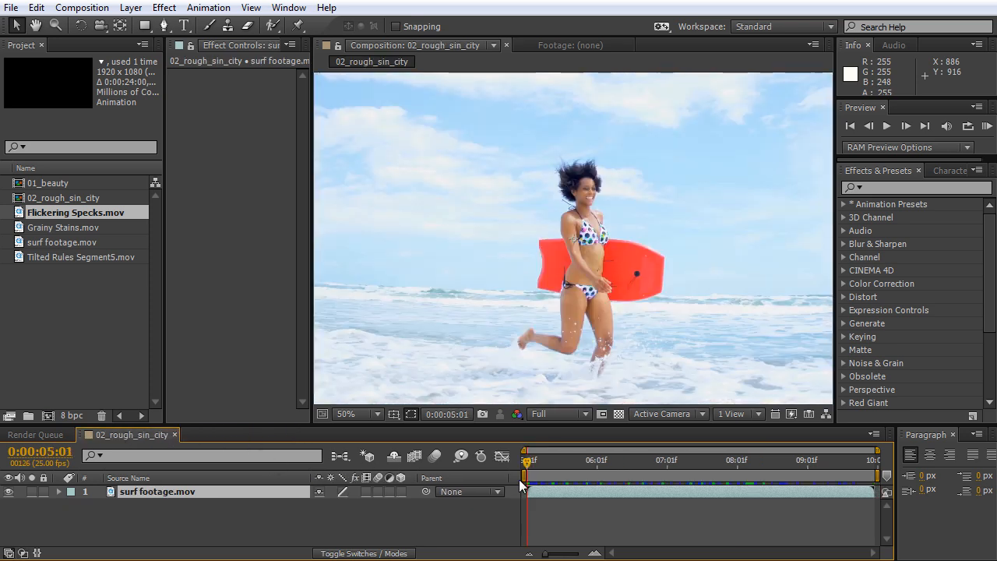
left_click_drag(523, 458, 534, 475)
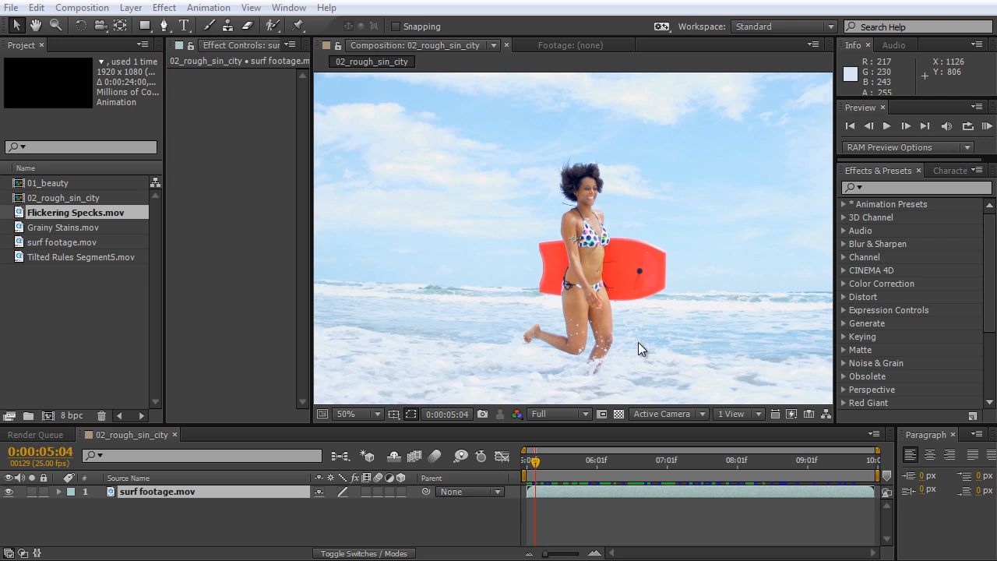
Apply the Shift Channels effect to the surf footage layer and make its settings fully readable.
left_click(907, 187)
type("shift")
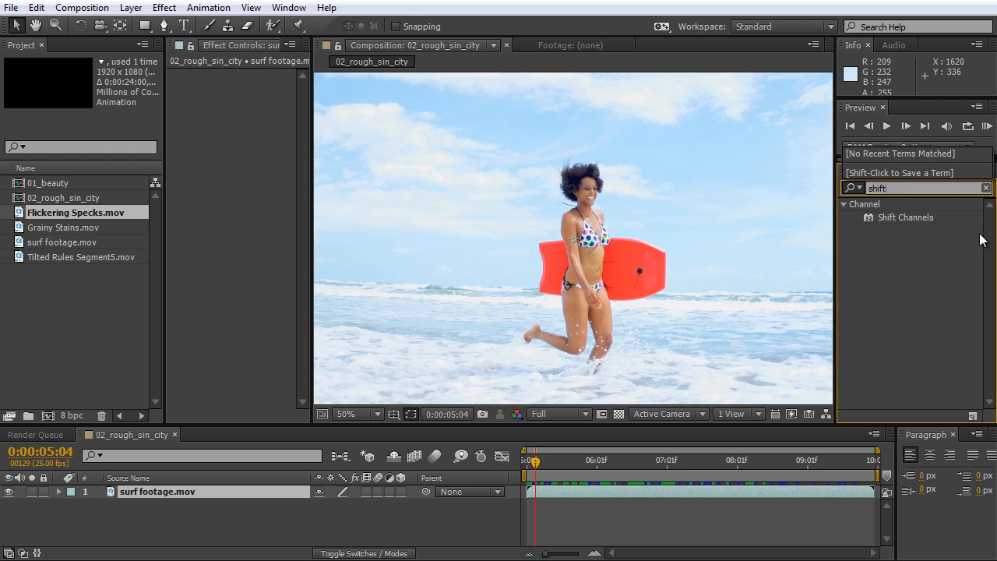
left_click_drag(905, 220, 690, 269)
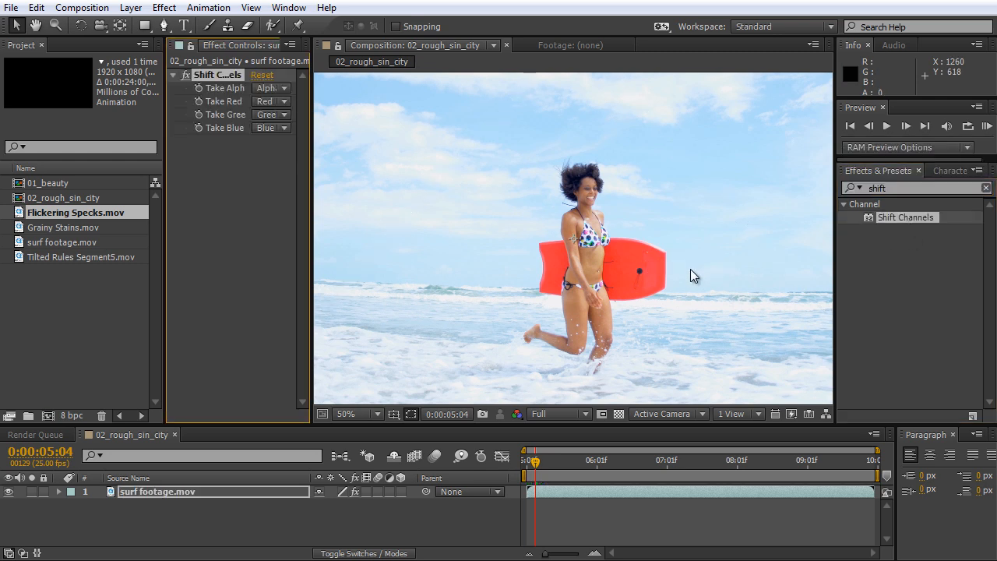
left_click_drag(310, 147, 386, 153)
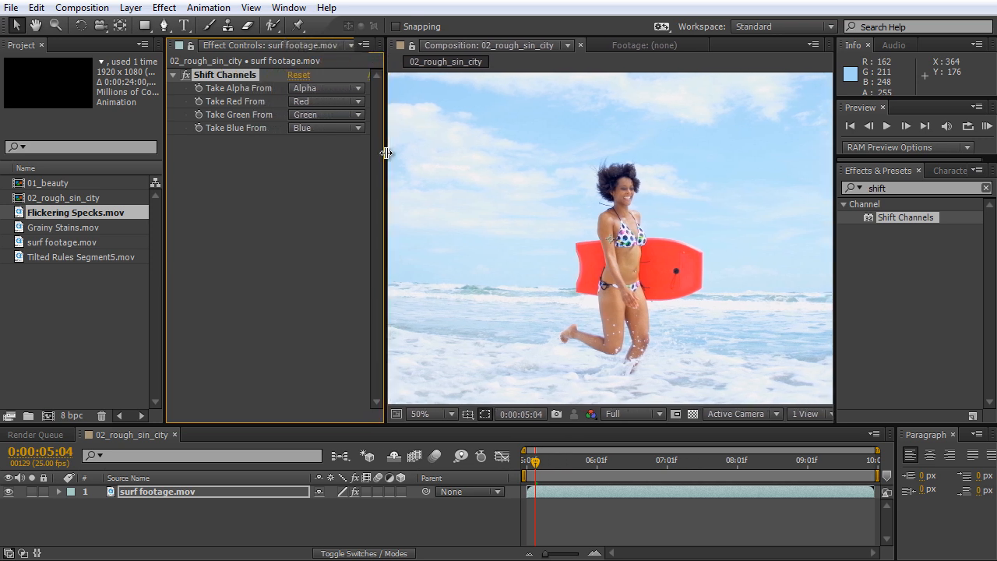
left_click(284, 250)
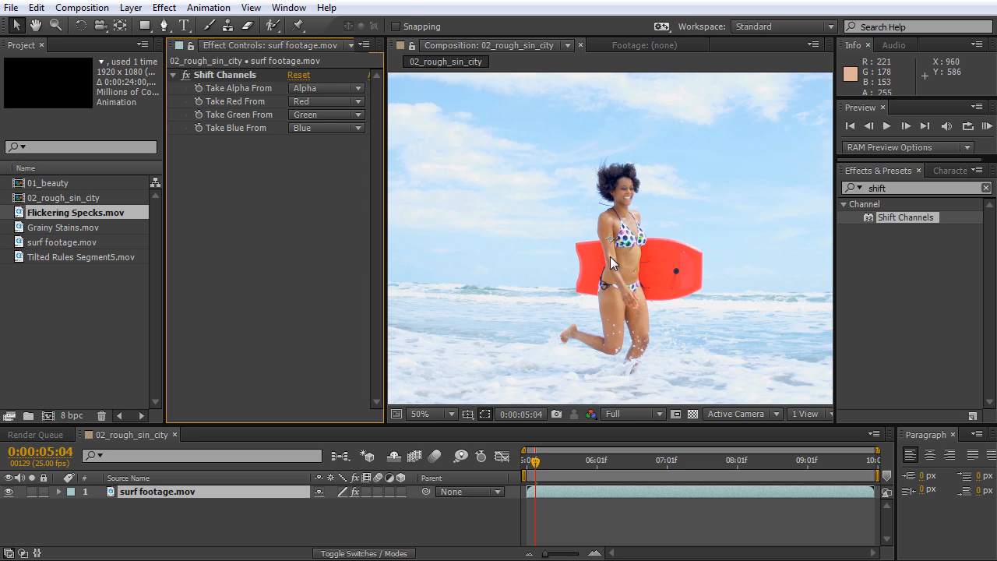
Set the Shift Channels effect to take both green and blue from Luminance.
left_click(311, 104)
left_click(333, 137)
key("comma")
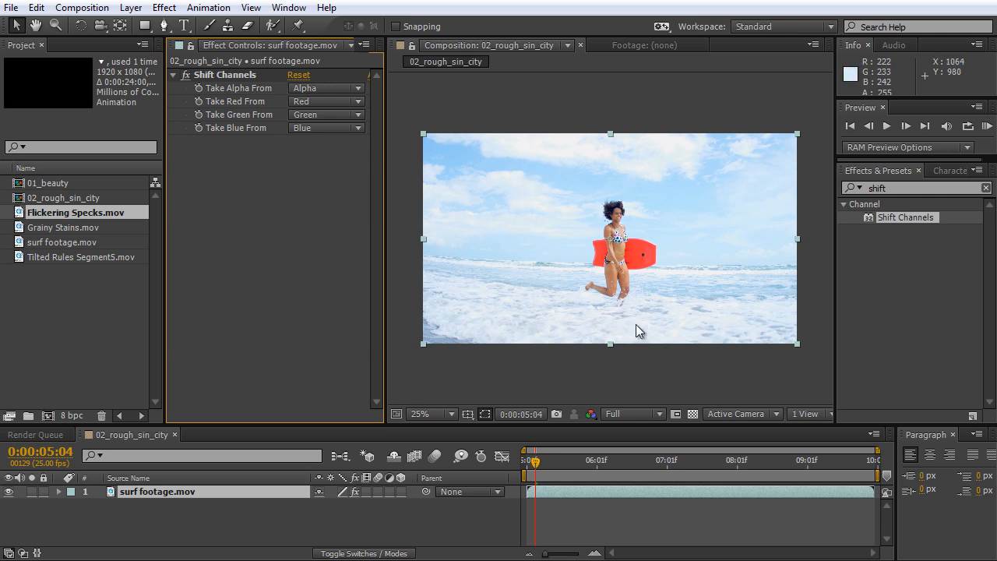
left_click(322, 115)
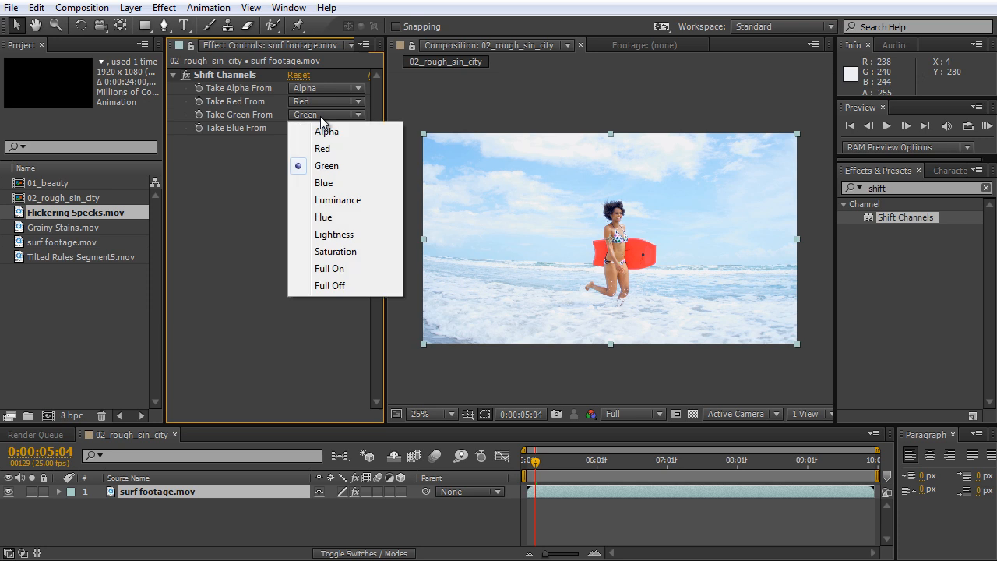
left_click(337, 200)
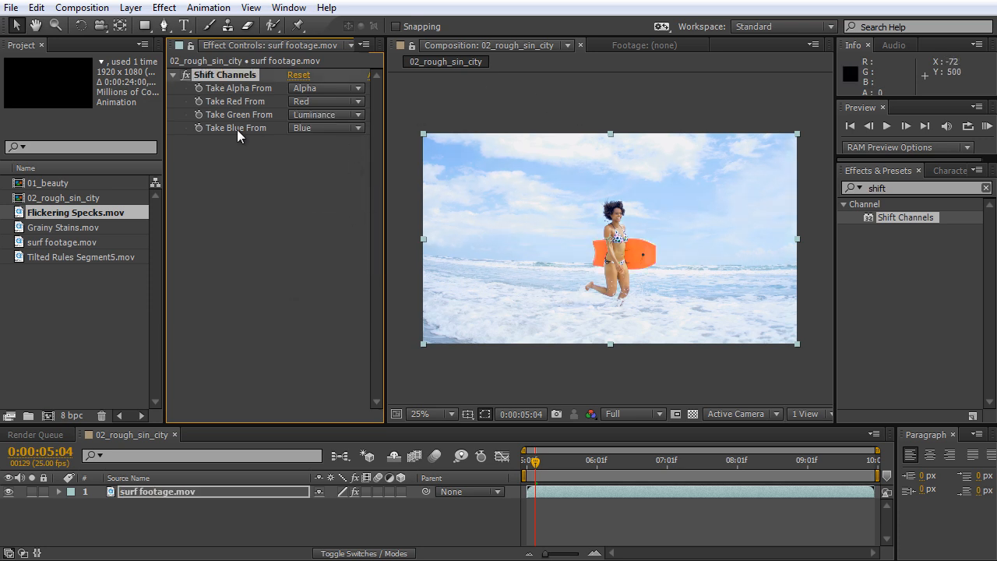
left_click(322, 128)
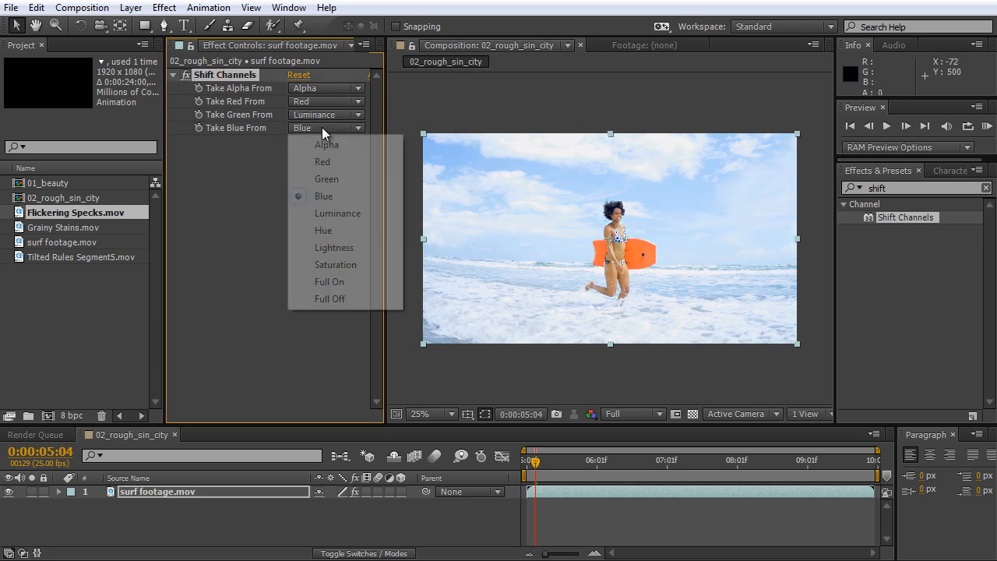
left_click(341, 213)
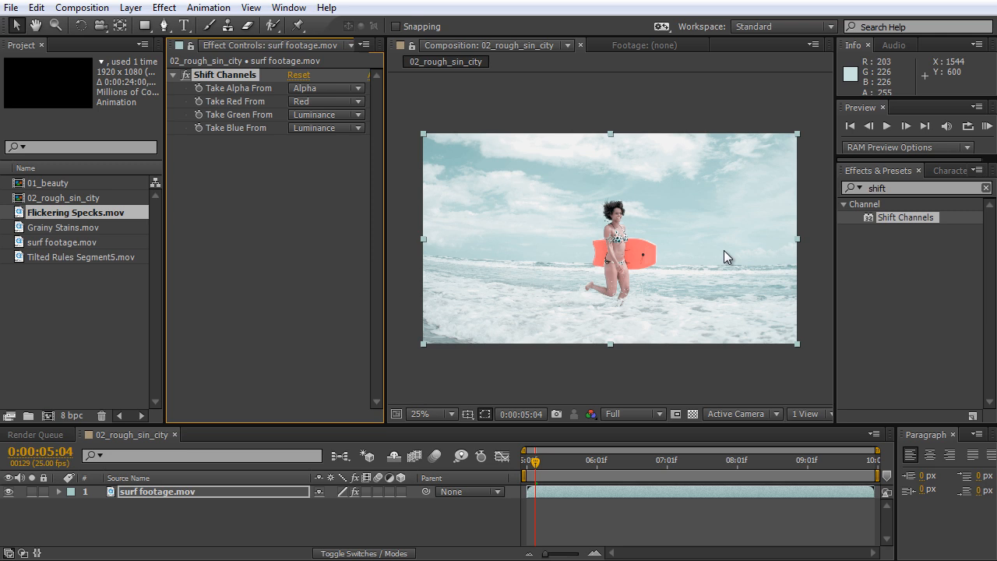
Add the Hue/Saturation effect to the surf footage layer below Shift Channels.
key("period")
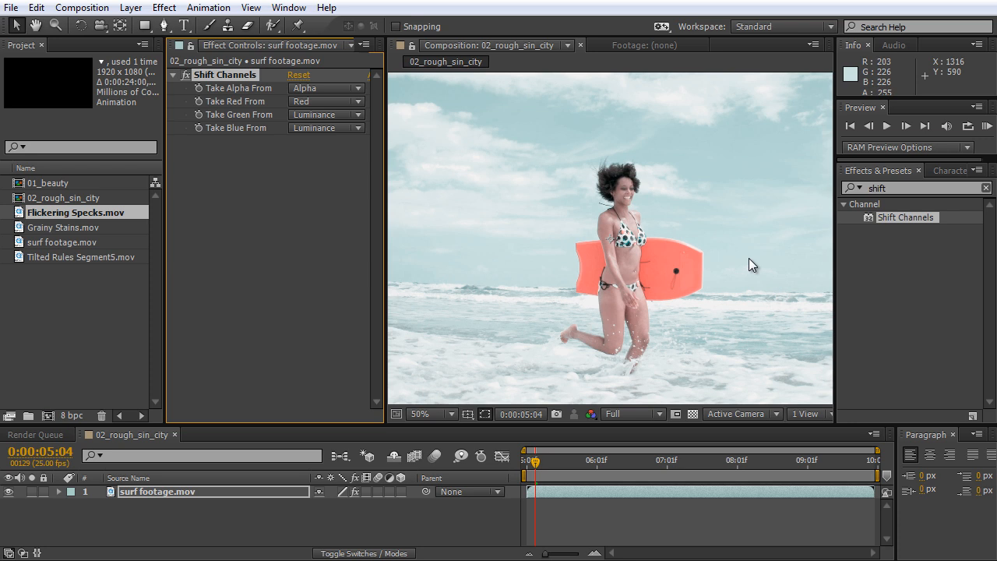
left_click(905, 189)
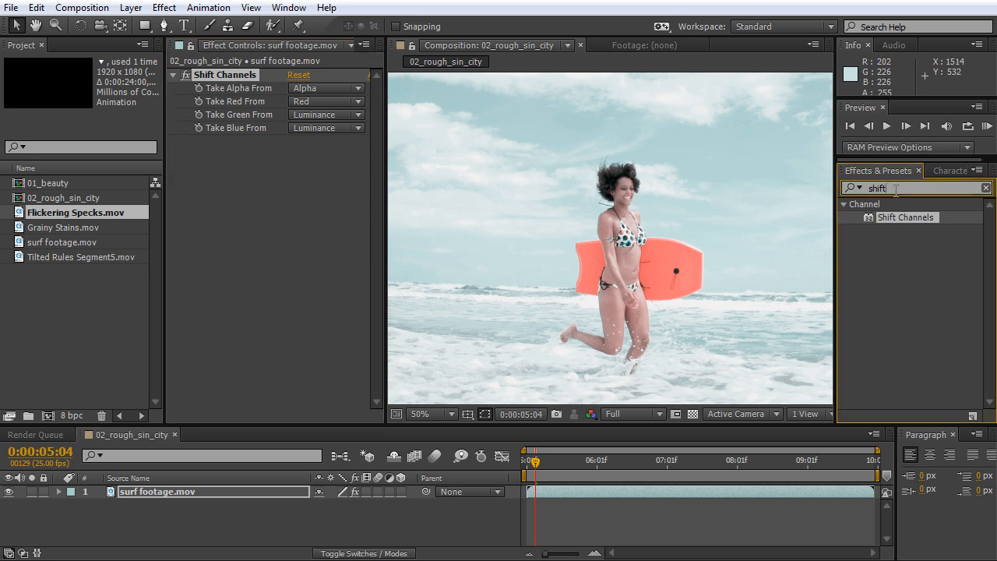
type("hue")
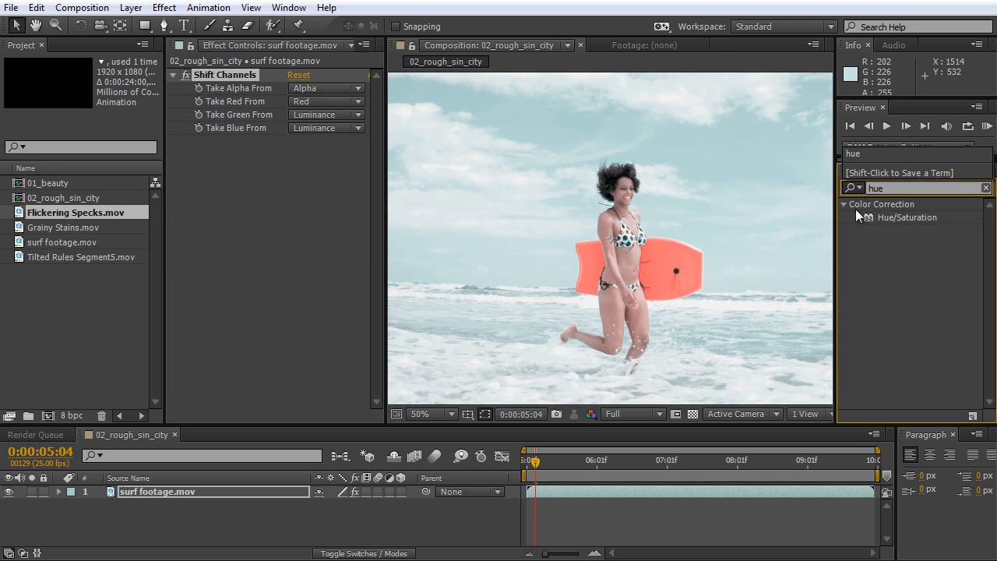
left_click(902, 218)
left_click_drag(902, 218, 325, 218)
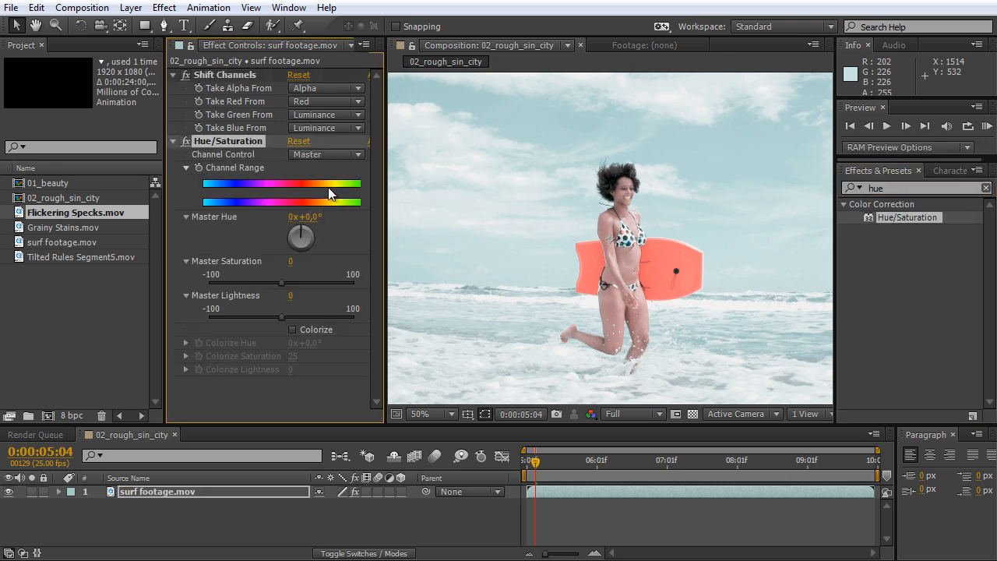
Fully desaturate the Yellows and Greens channels in the Hue/Saturation effect.
left_click(332, 154)
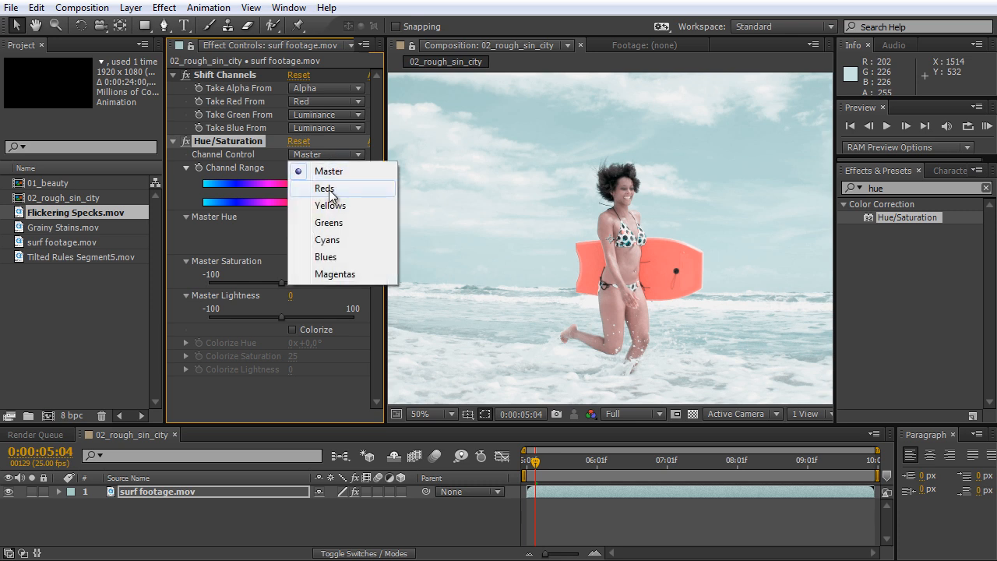
left_click(327, 189)
left_click(327, 155)
left_click(331, 201)
left_click_drag(281, 285, 182, 288)
left_click(317, 156)
left_click(322, 222)
Fully desaturate the Cyans and Blues channels in Hue/Saturation and leave the Magentas channel selected.
left_click(337, 155)
left_click(327, 240)
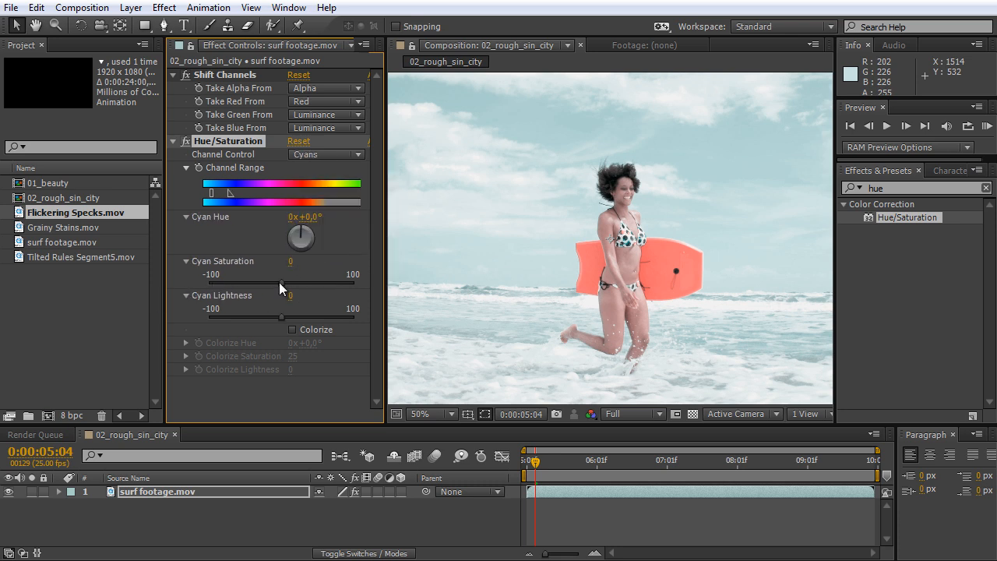
left_click(327, 155)
left_click(328, 222)
left_click(327, 155)
left_click(327, 154)
left_click(327, 277)
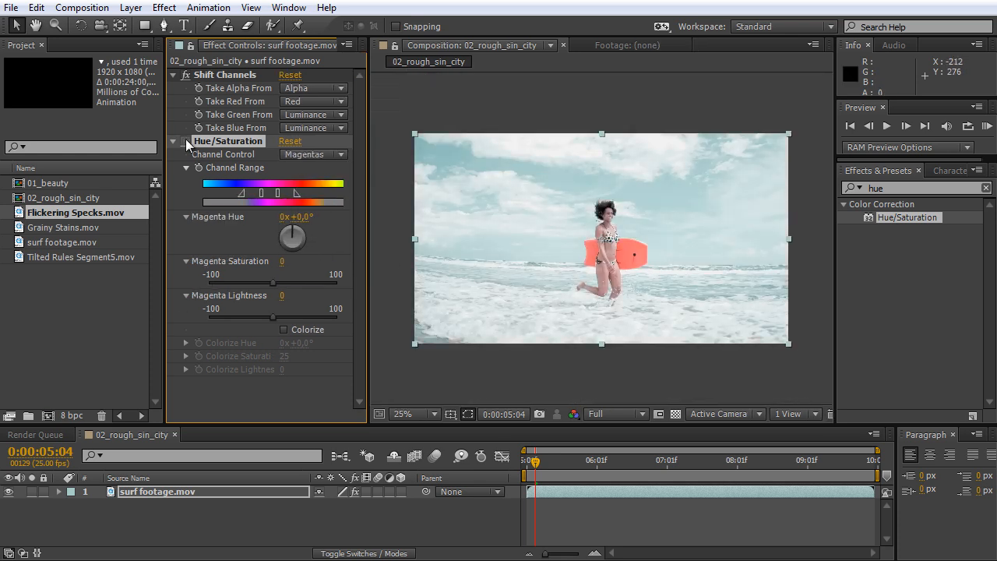
Compare the footage with and without the Hue/Saturation effect, leaving the effect enabled.
left_click(187, 143)
left_click(187, 143)
left_click(187, 143)
left_click(187, 143)
left_click(187, 142)
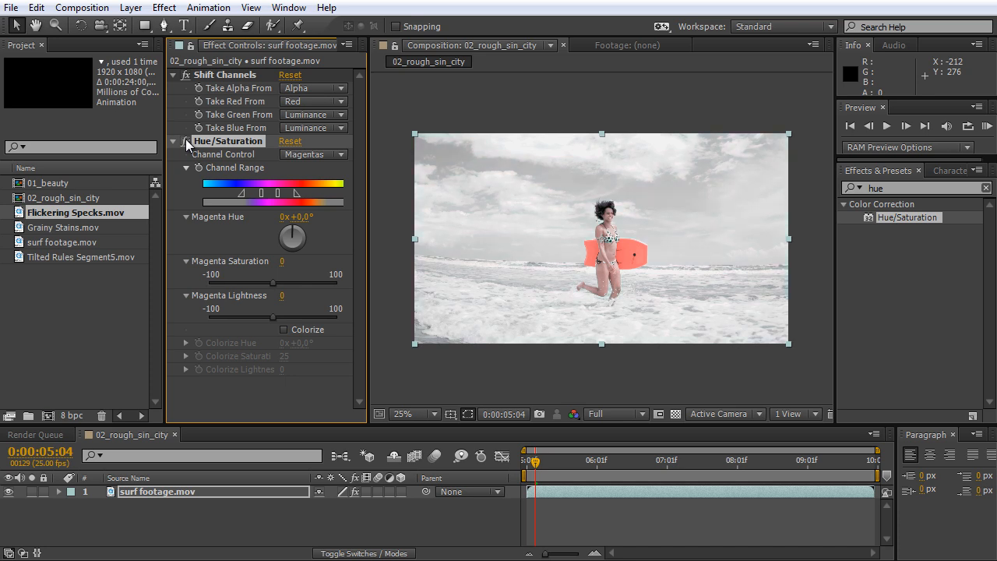
Collapse the Shift Channels and Hue/Saturation settings and add the Leave Color effect to the surf footage layer.
left_click(896, 187)
type("leave")
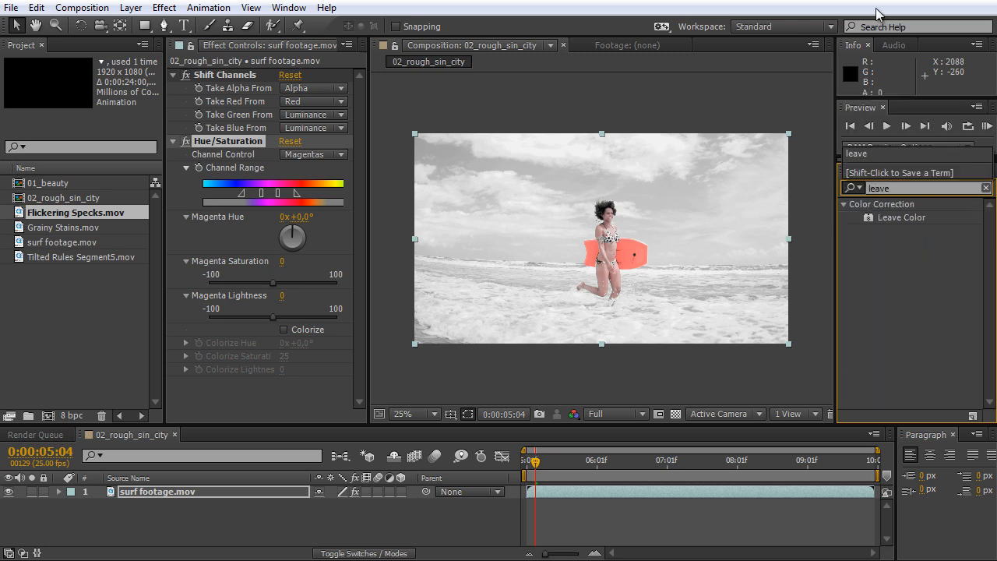
left_click(173, 140)
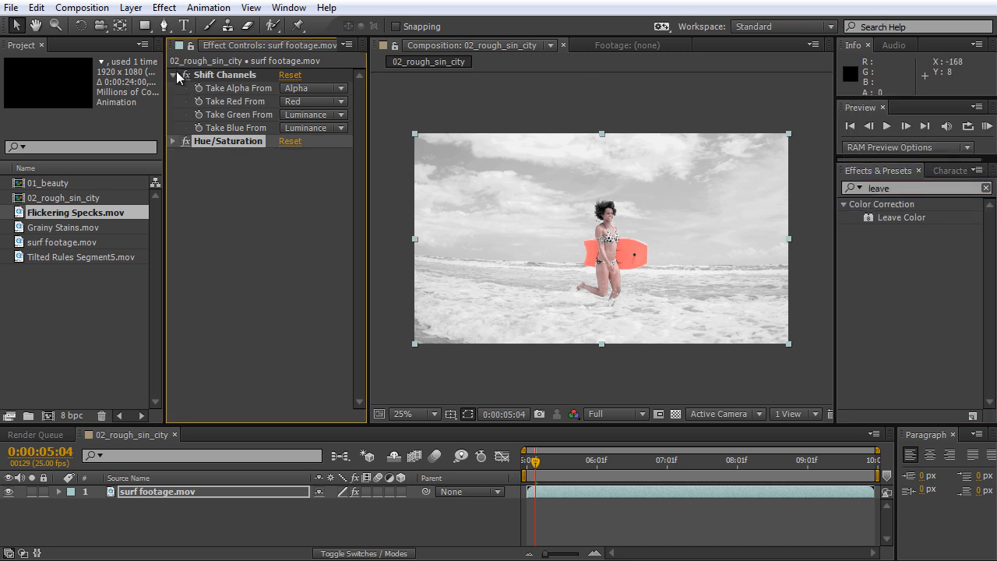
left_click(173, 75)
left_click_drag(892, 215, 304, 172)
Sample the surfboard's red as the Leave Color effect's color to leave, with 100% decolor and 0% tolerance.
scroll(670, 266, "up", 2)
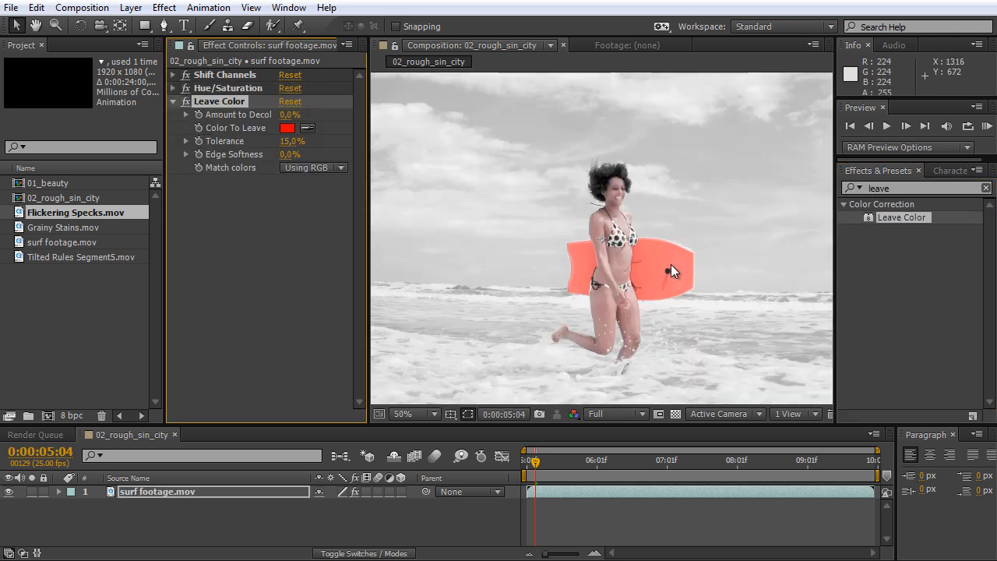
left_click_drag(835, 247, 942, 248)
left_click_drag(362, 204, 340, 207)
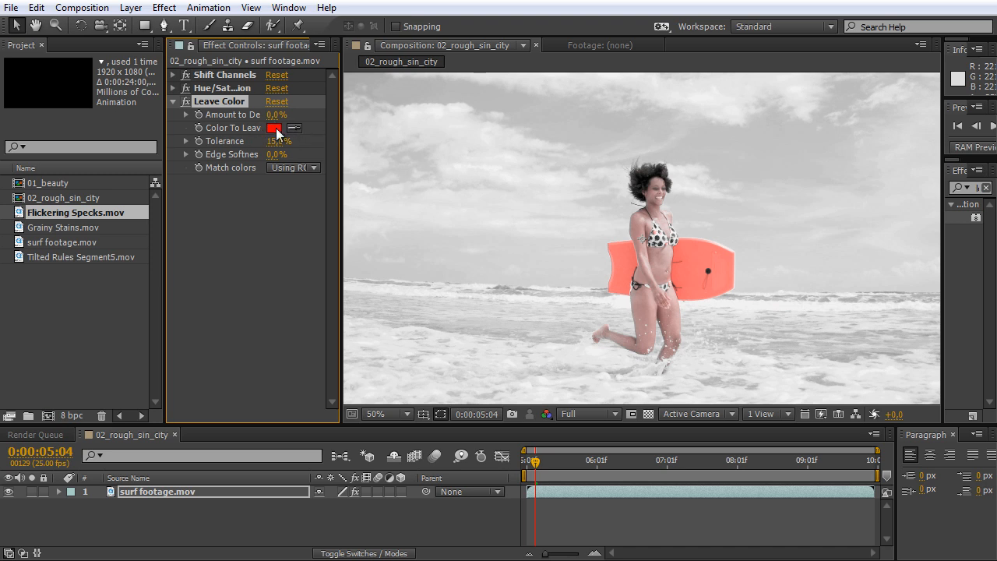
left_click_drag(340, 128, 411, 129)
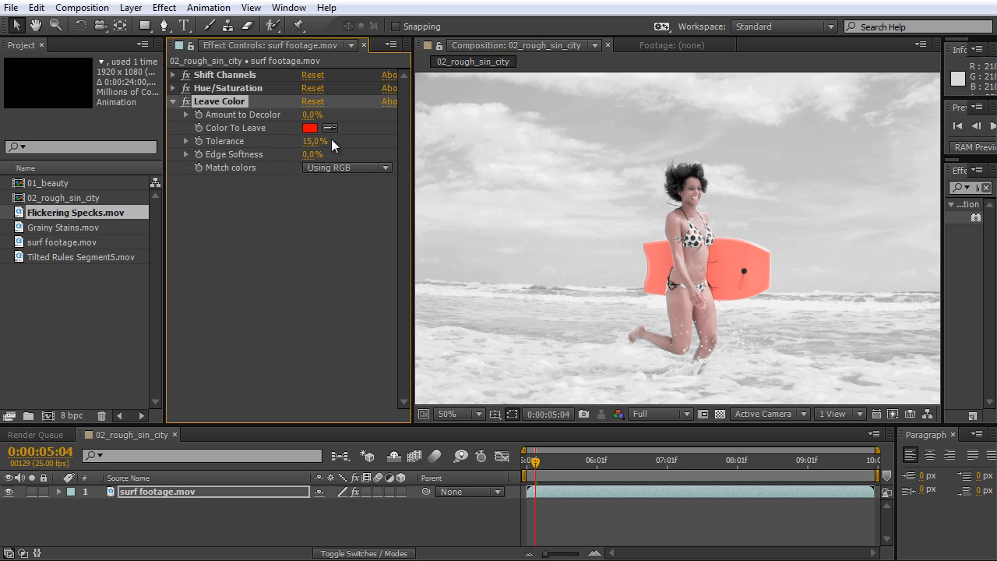
left_click(331, 126)
left_click(731, 268)
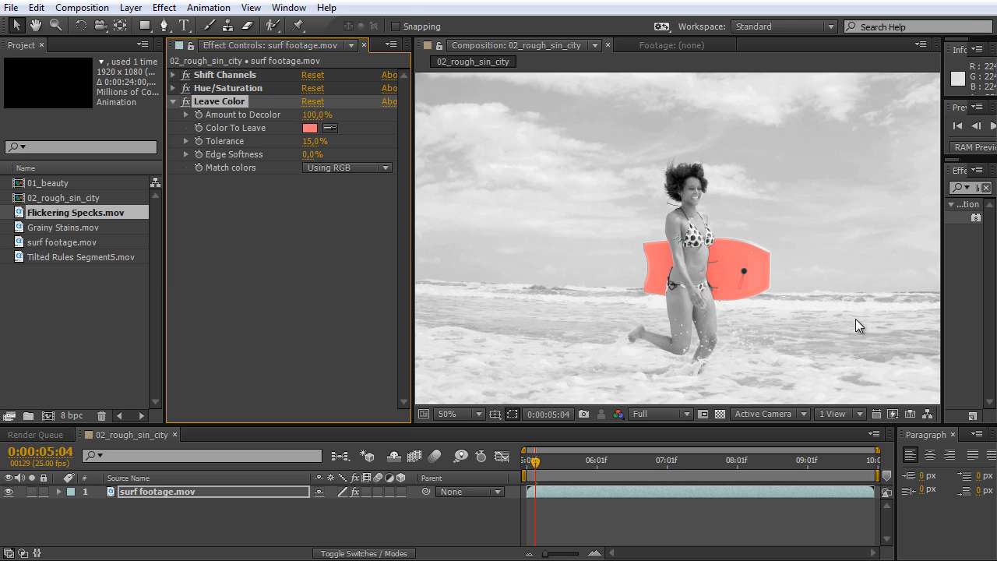
left_click_drag(310, 148, 283, 150)
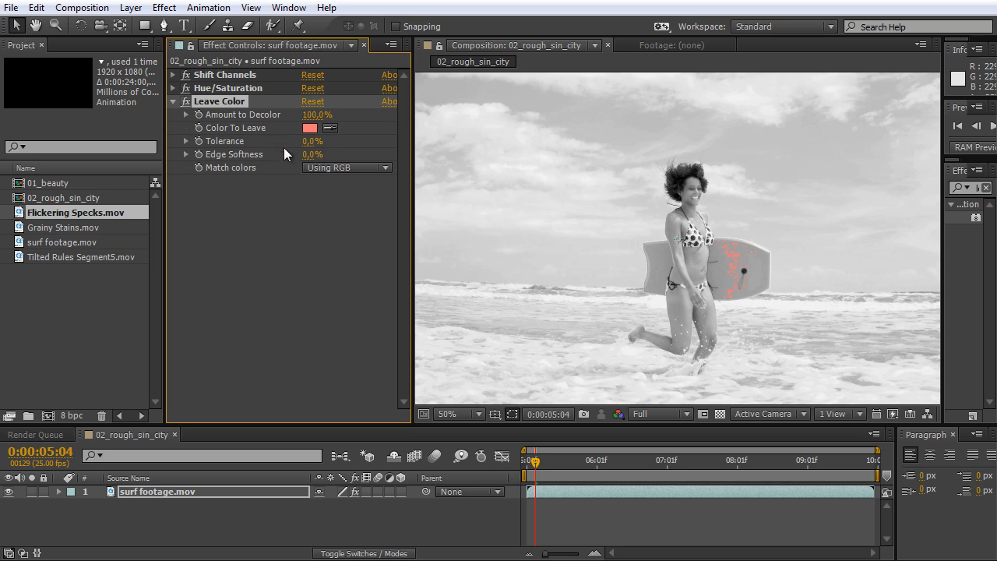
Set the Leave Color edge softness to 2% while checking the surfboard up close.
scroll(764, 285, "up", 4)
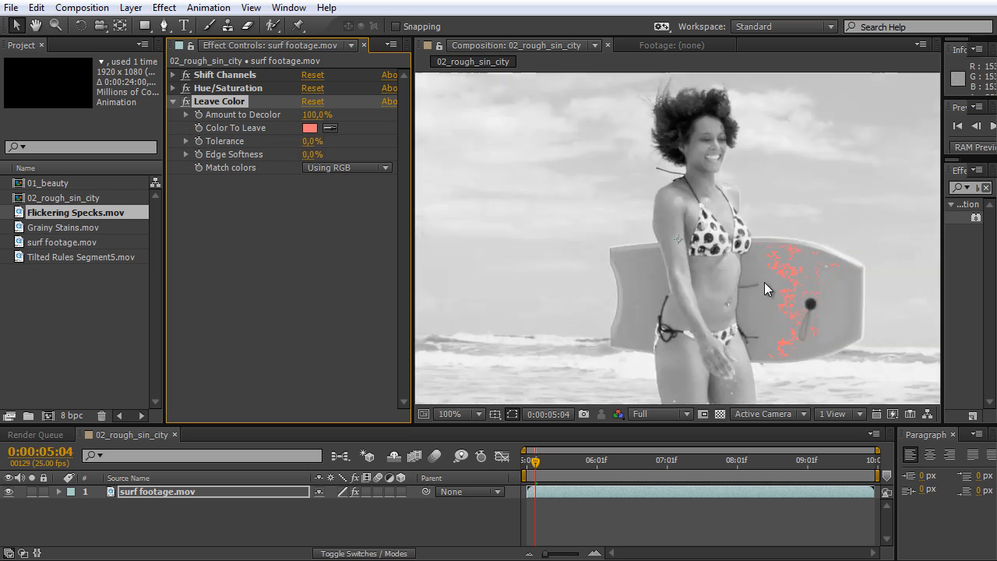
left_click_drag(855, 331, 708, 261)
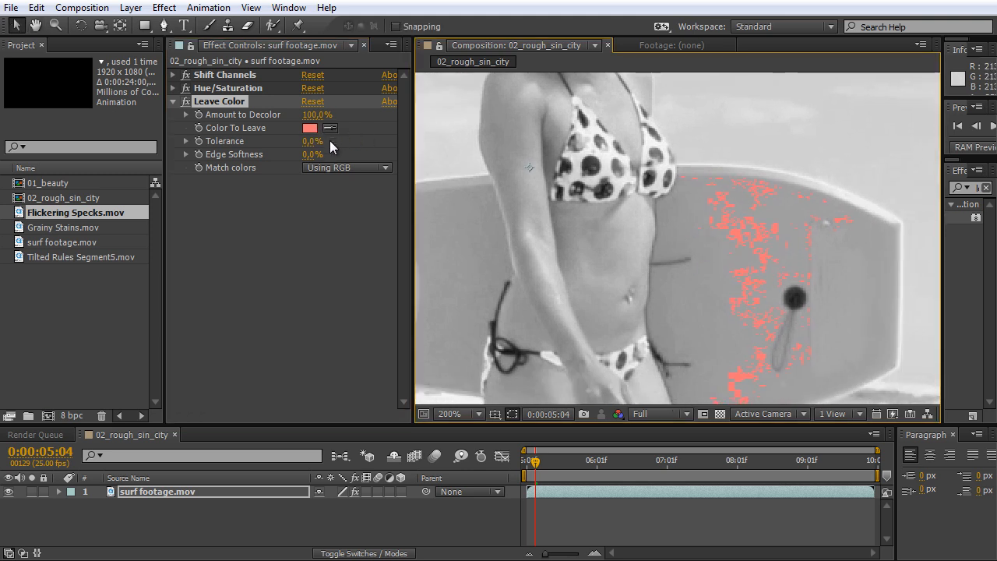
key("space")
left_click_drag(802, 352, 794, 308)
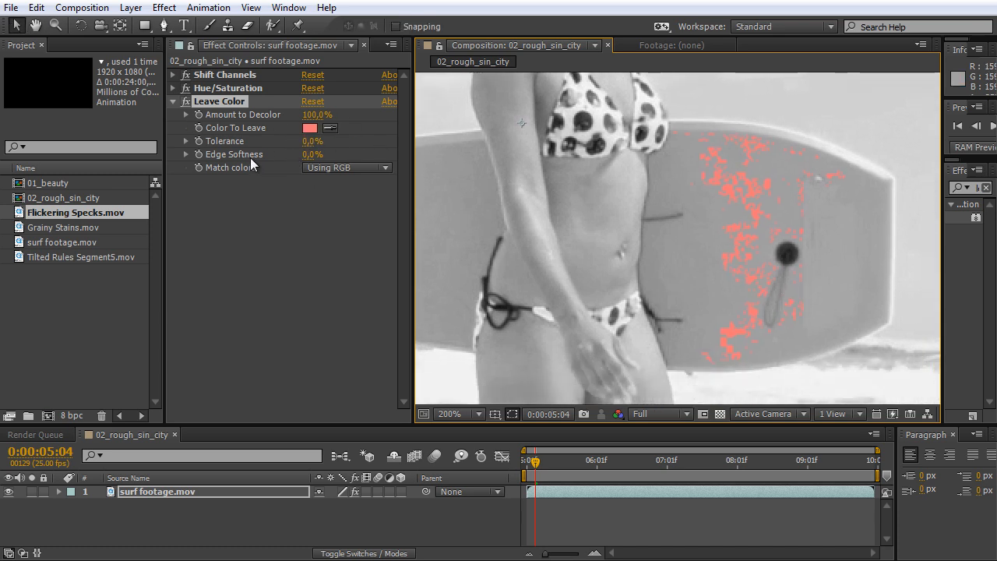
left_click(312, 154)
type("1")
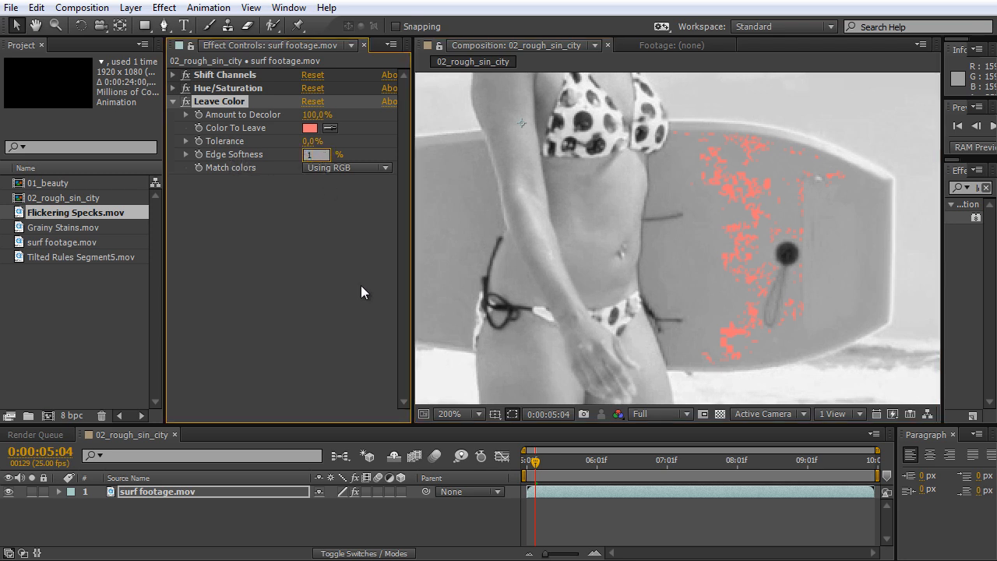
left_click(362, 286)
left_click(312, 154)
type("2")
left_click(333, 224)
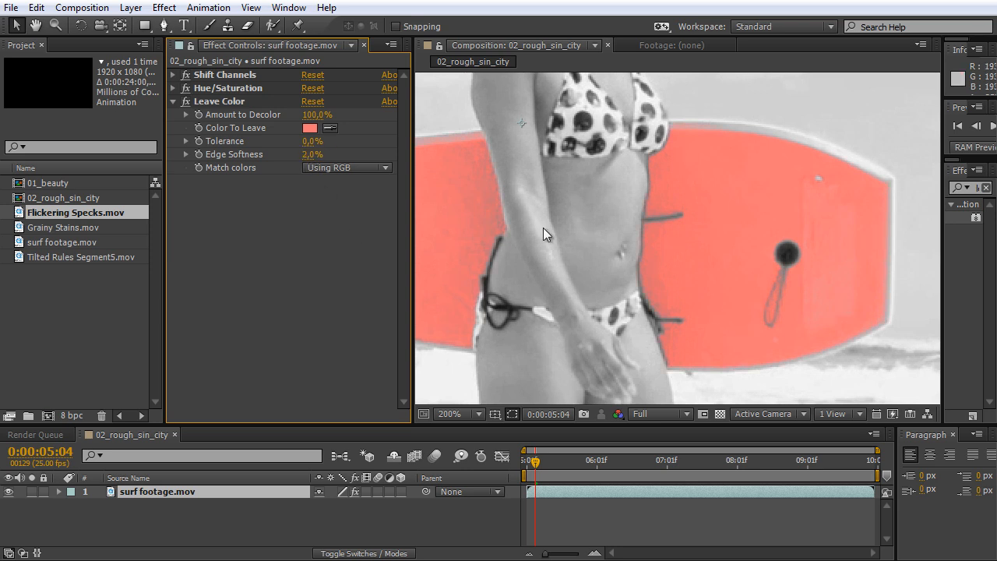
Set the Leave Color tolerance to 2% and inspect the edges of the surfboard.
left_click(315, 145)
type("2")
scroll(618, 199, "down", 2)
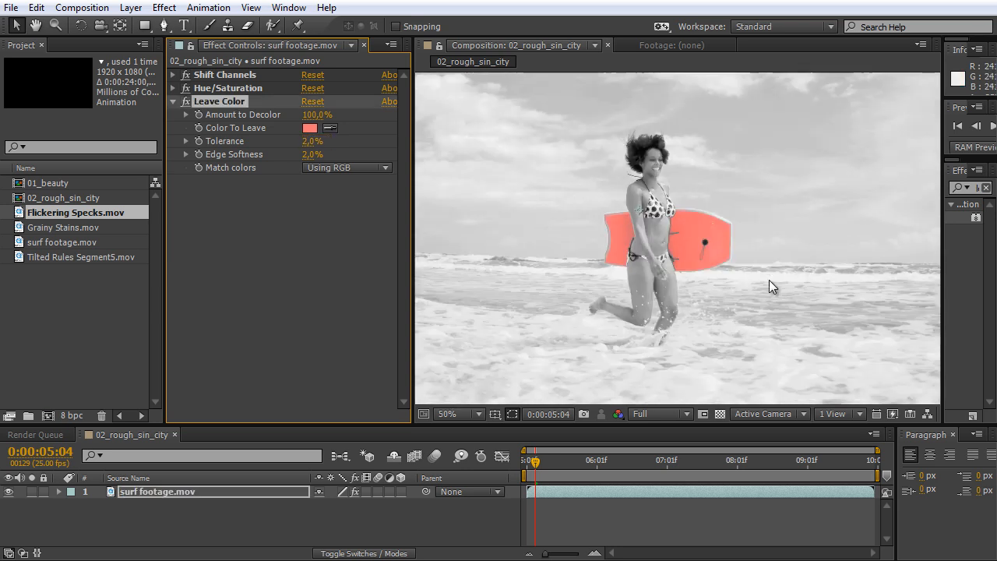
scroll(769, 280, "up", 2)
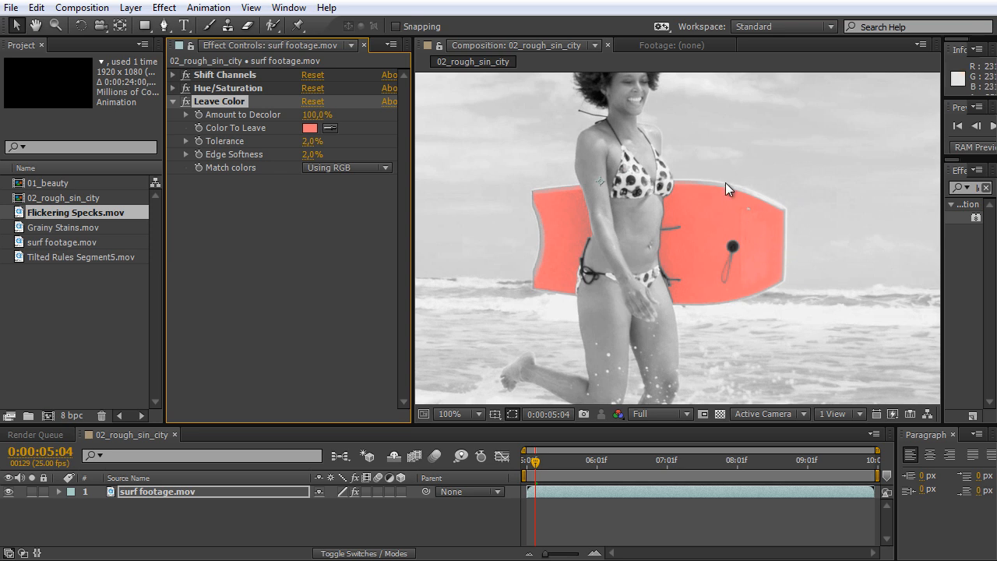
scroll(789, 192, "down", 2)
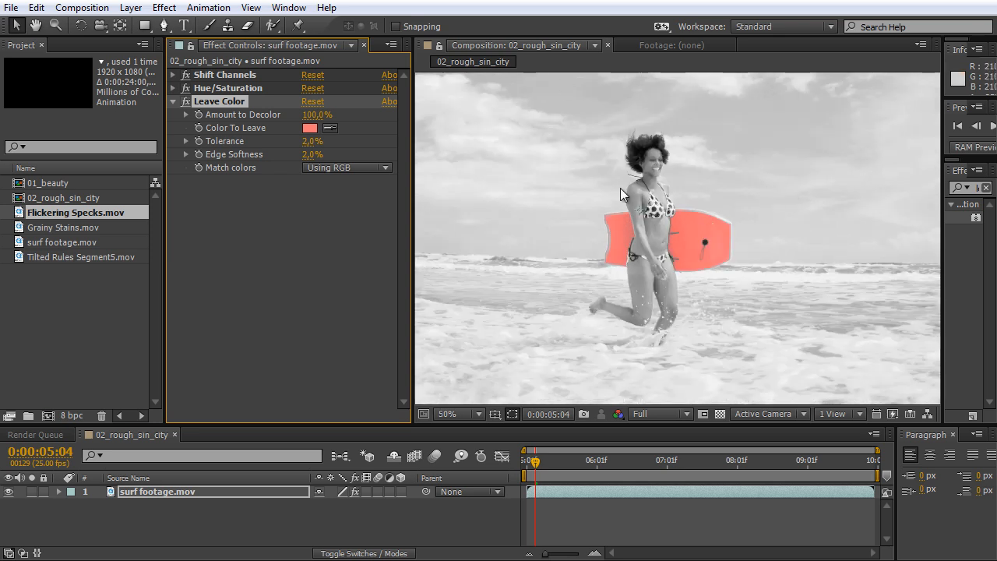
Add a second Hue/Saturation effect to the surf footage layer, placed after Leave Color.
left_click(254, 76)
left_click(254, 88)
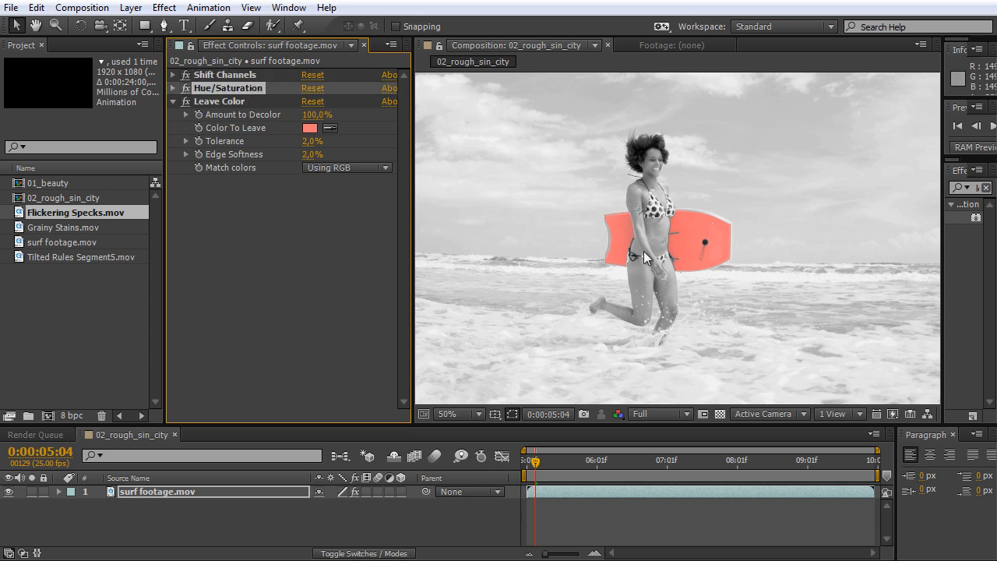
scroll(693, 279, "up", 2)
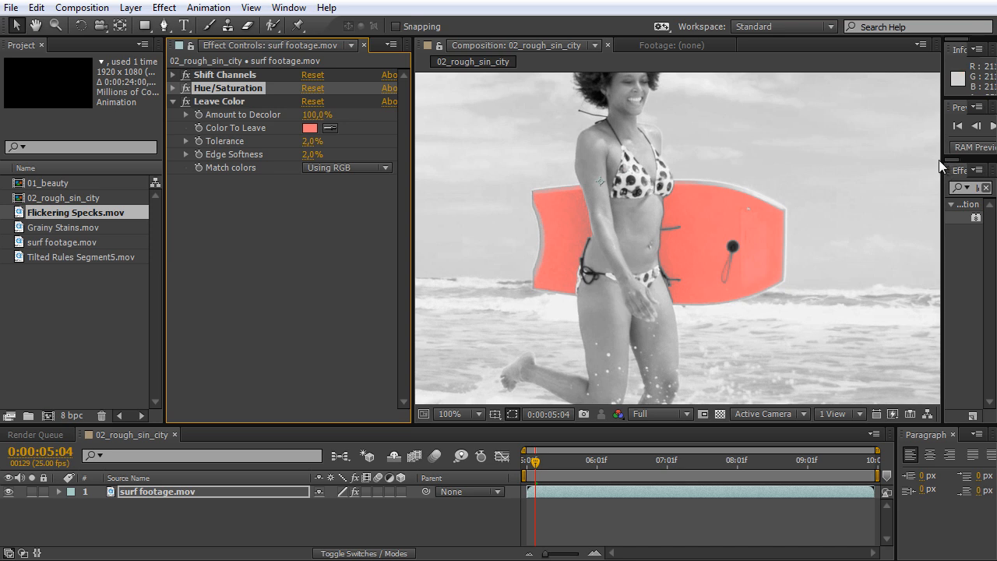
left_click_drag(942, 168, 874, 167)
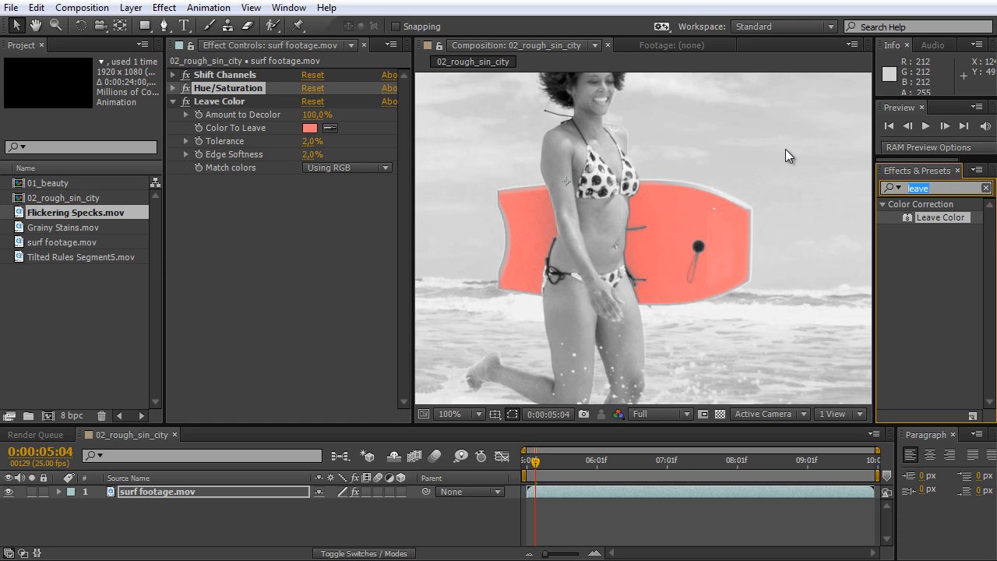
type("hue")
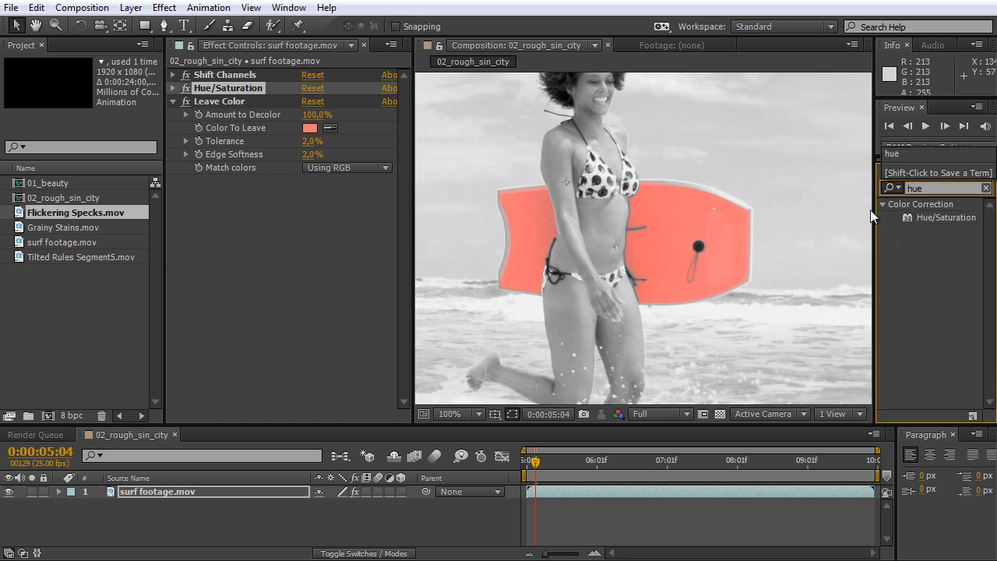
left_click_drag(931, 213, 358, 217)
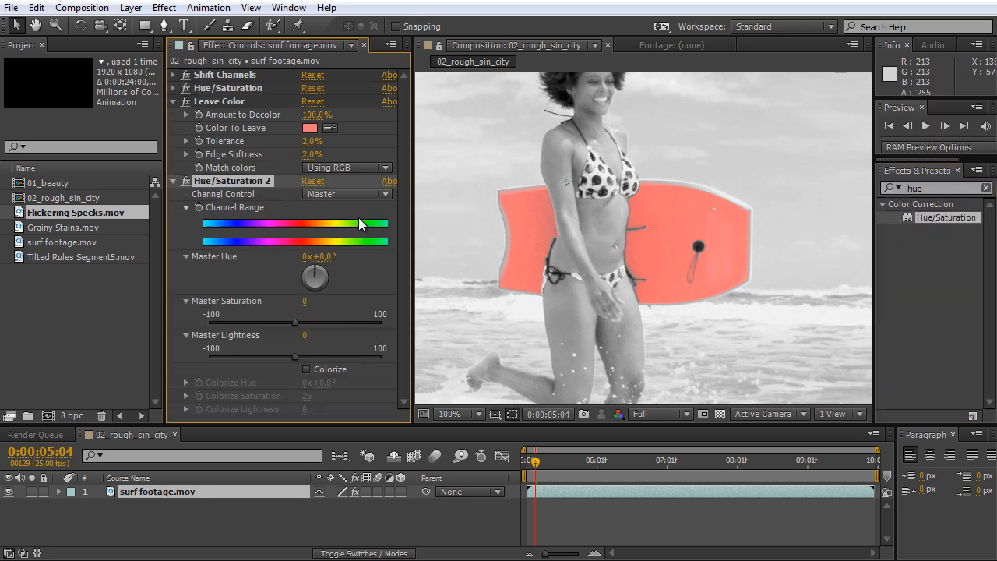
Limit the second Hue/Saturation effect to the Reds channel and raise the red saturation to 30.
left_click(342, 195)
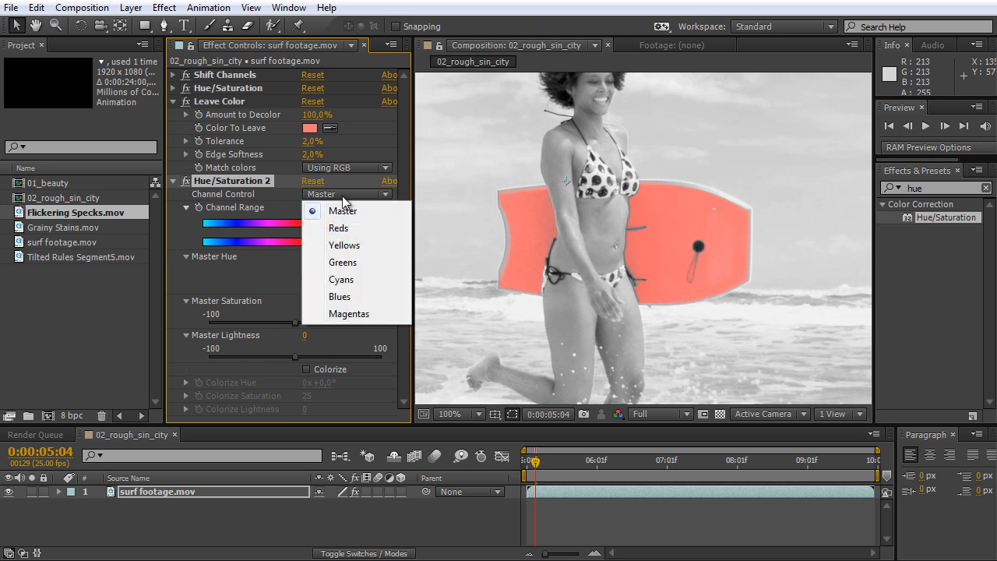
left_click(363, 227)
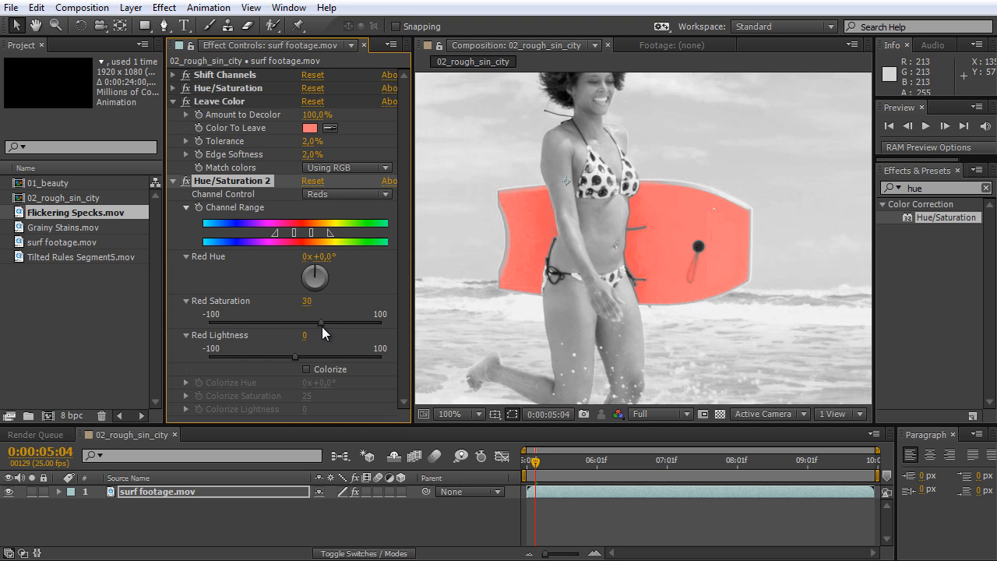
left_click(305, 301)
type("3")
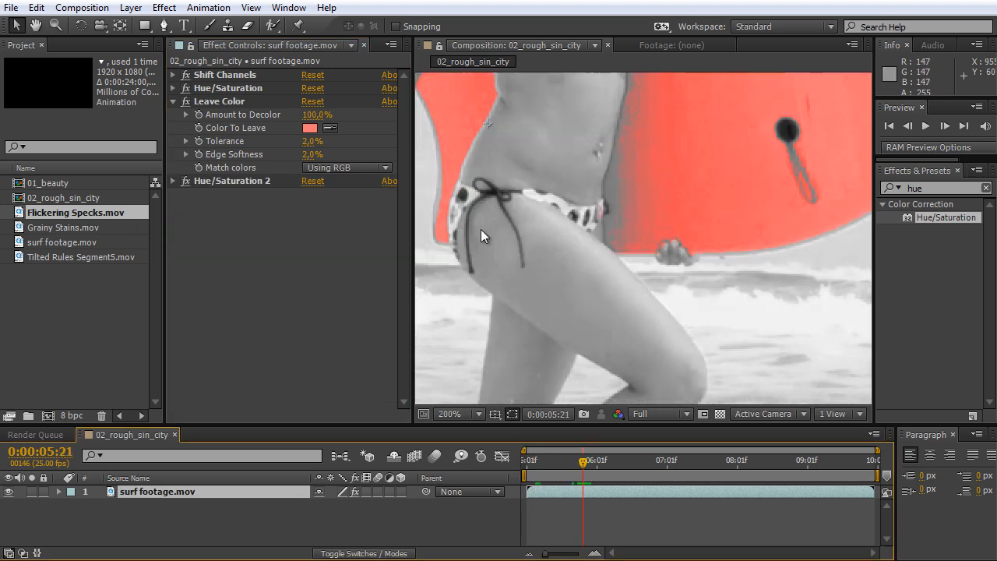
Preview the surf footage and examine the edges of the red surfboard at high magnification.
scroll(481, 229, "up", 2)
key("space")
left_click_drag(464, 139, 791, 302)
left_click_drag(619, 239, 694, 285)
scroll(695, 288, "up", 1)
scroll(703, 305, "up", 1)
scroll(707, 305, "down", 1)
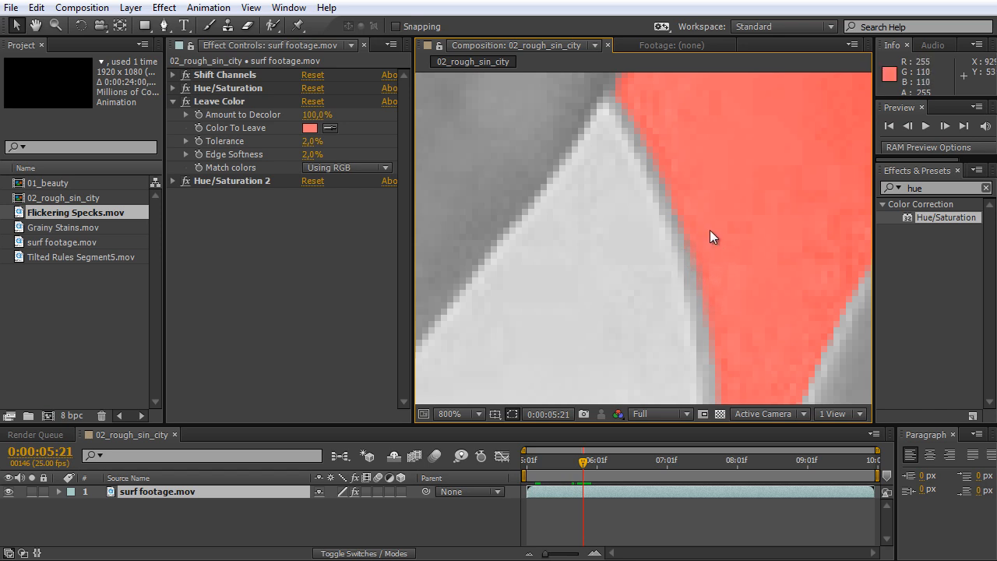
scroll(709, 230, "down", 1)
scroll(715, 229, "up", 1)
scroll(714, 271, "down", 1)
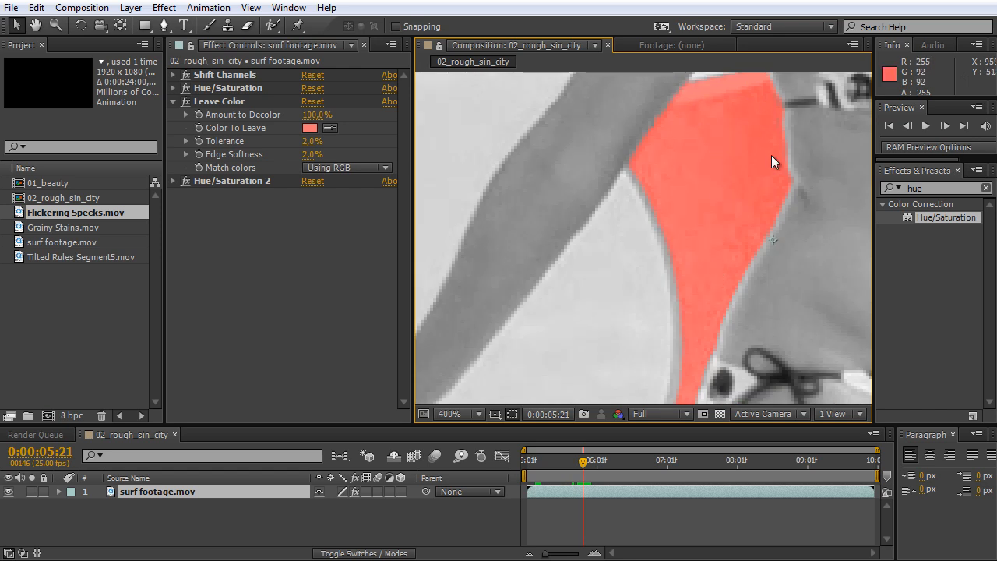
Find the Channel Blur effect and add it to the surf footage layer after the second Hue/Saturation effect.
left_click_drag(932, 192, 877, 146)
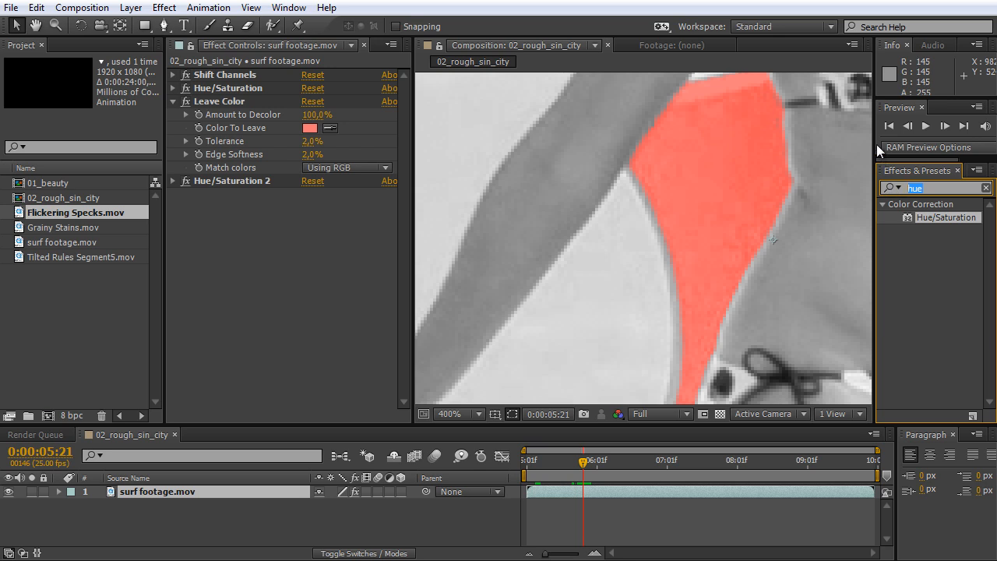
type("chann")
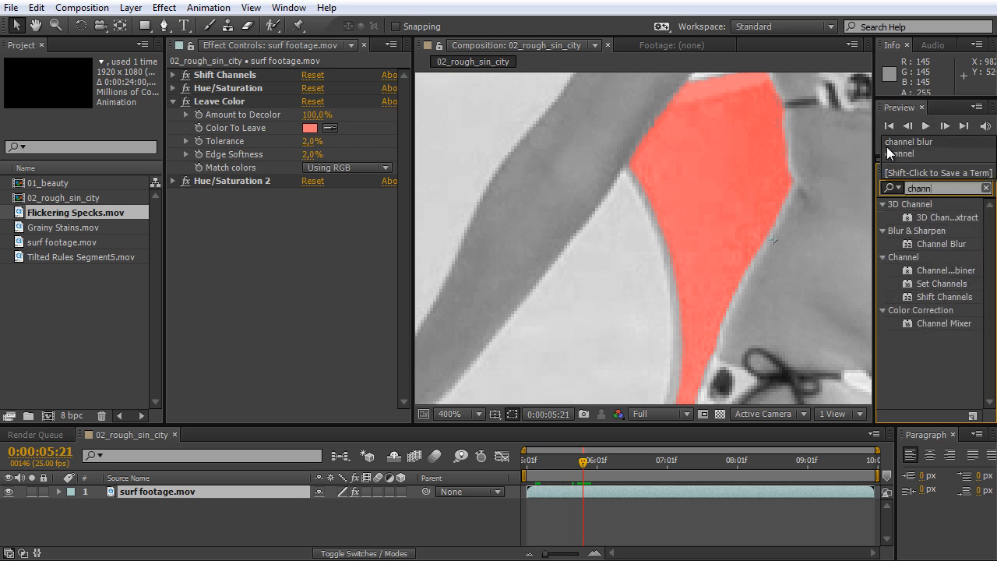
left_click(933, 246)
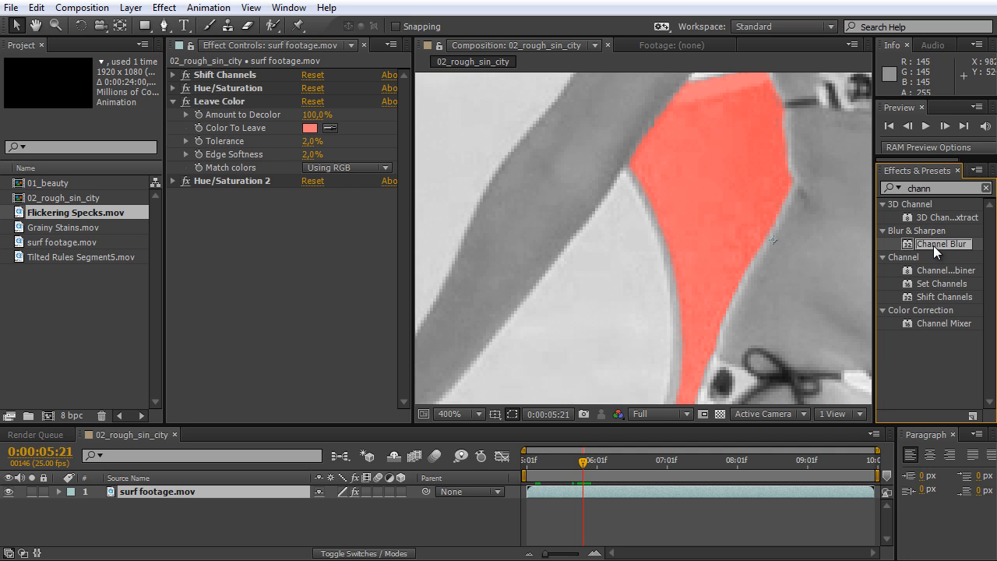
left_click_drag(933, 246, 307, 288)
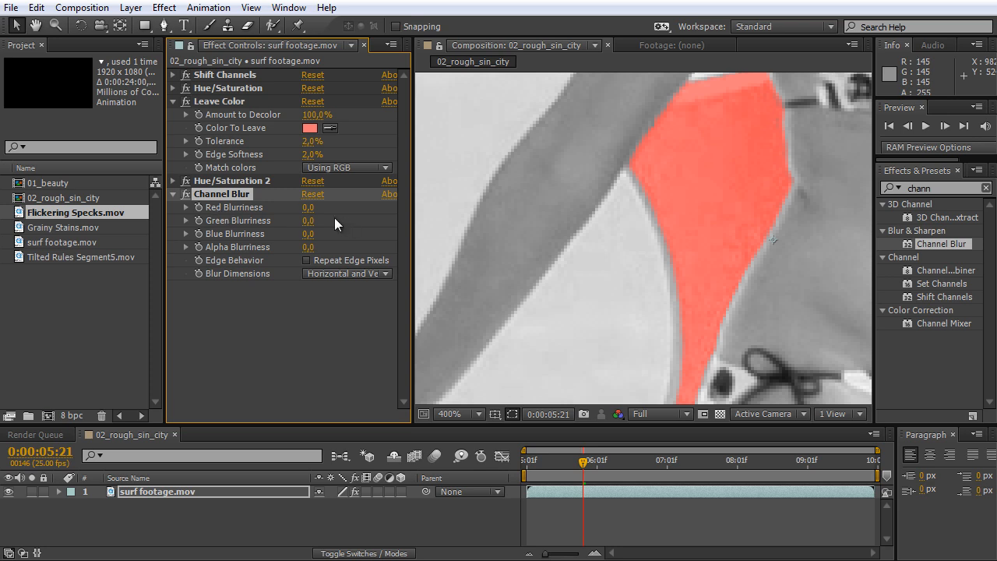
Set Channel Blur's red blurriness to 1 and compare the surfboard's edge with the effect off and on.
left_click(308, 207)
type("1")
left_click(293, 320)
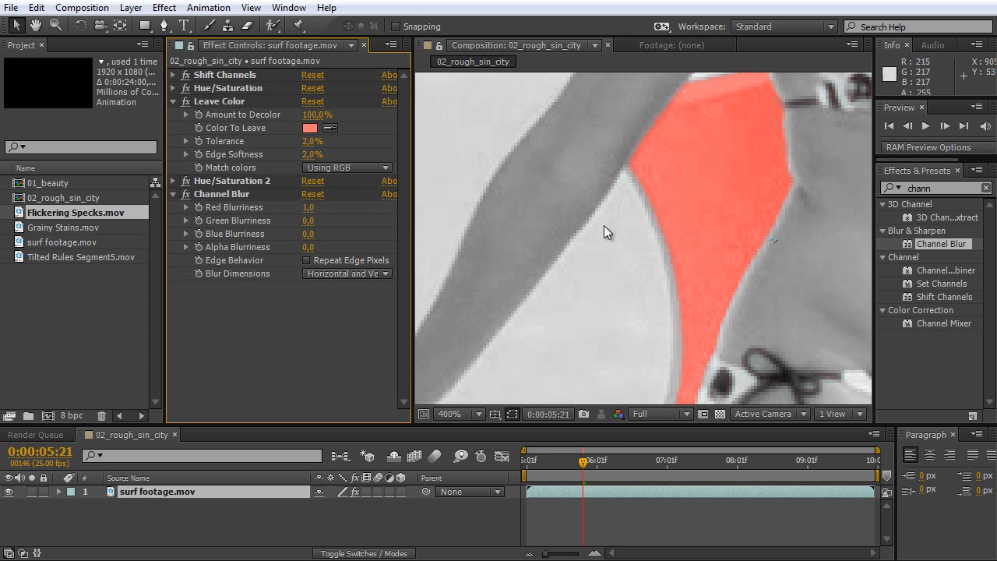
scroll(705, 259, "up", 2)
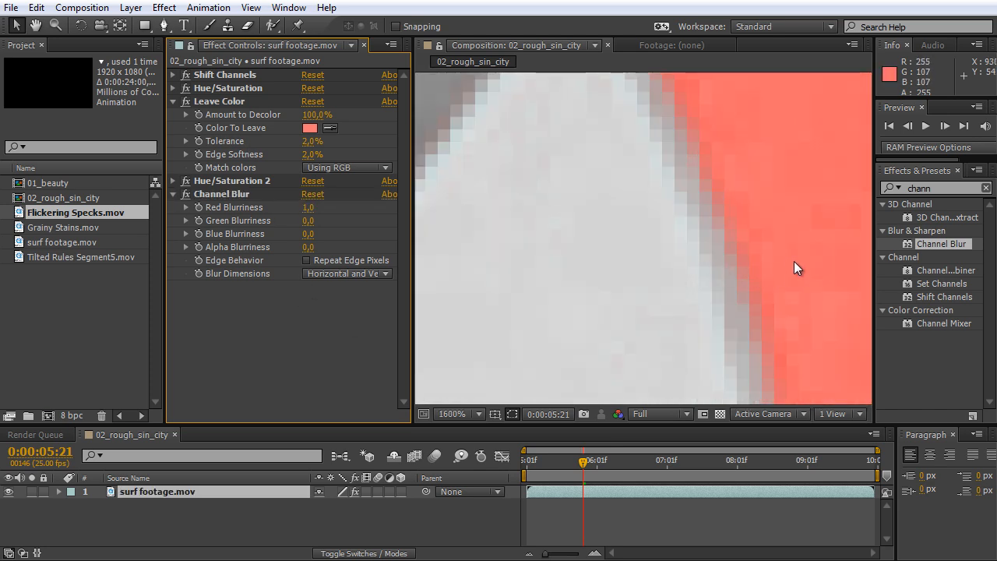
key("h")
left_click_drag(828, 265, 707, 182)
left_click(185, 192)
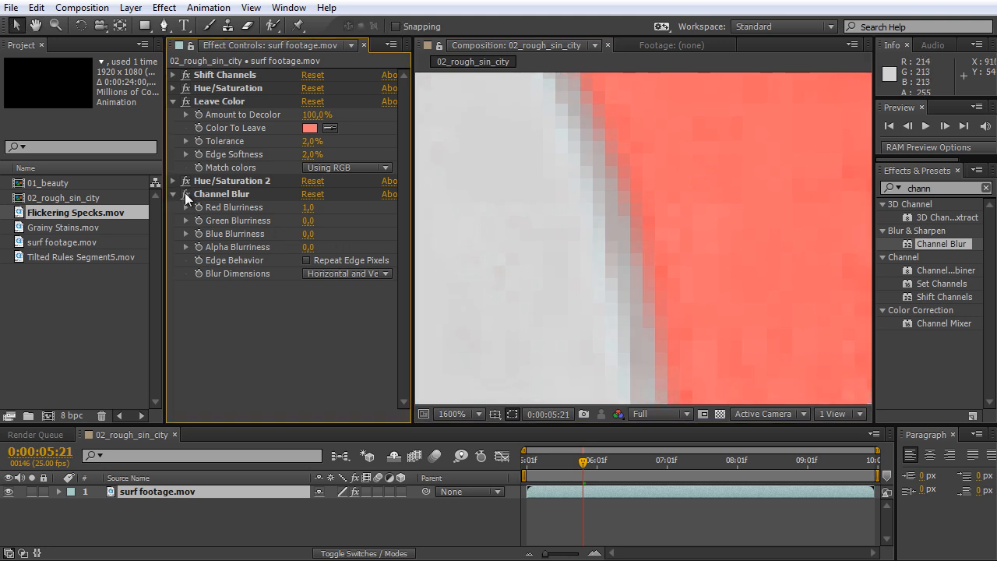
left_click(184, 192)
Collapse the Channel Blur and Leave Color settings and bring the whole frame back into view.
left_click(174, 194)
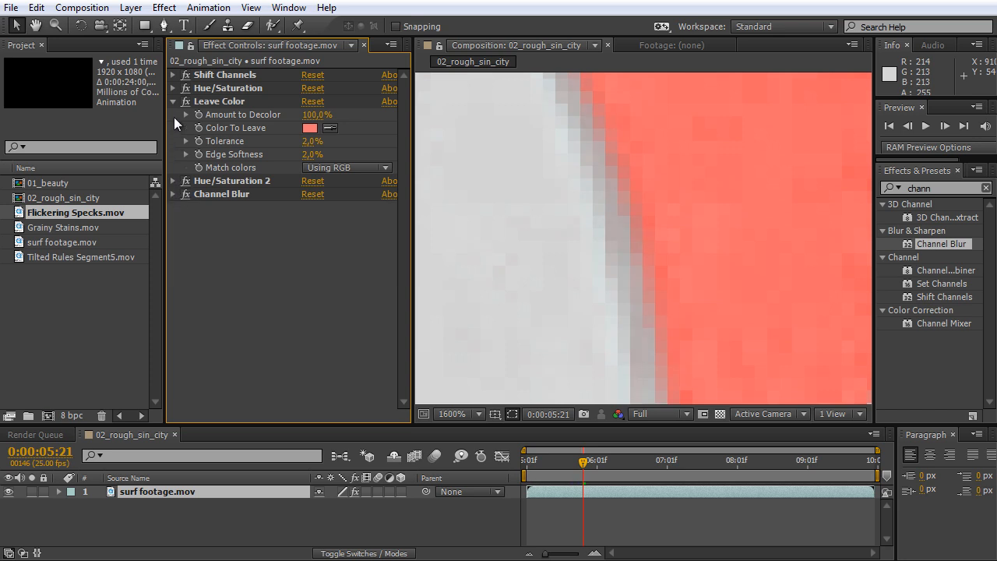
left_click(173, 101)
scroll(739, 290, "down", 8)
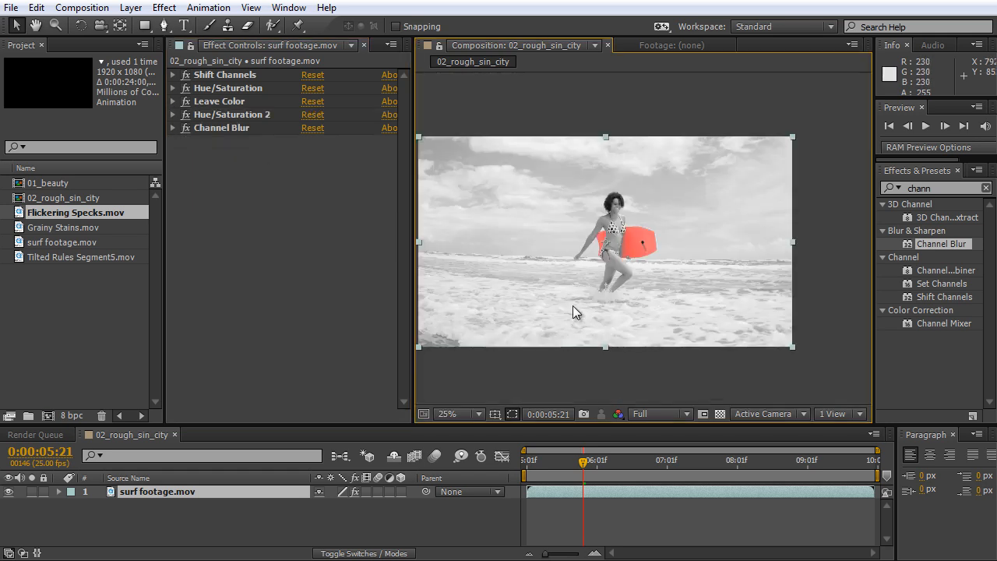
key("space")
left_click_drag(523, 311, 573, 303)
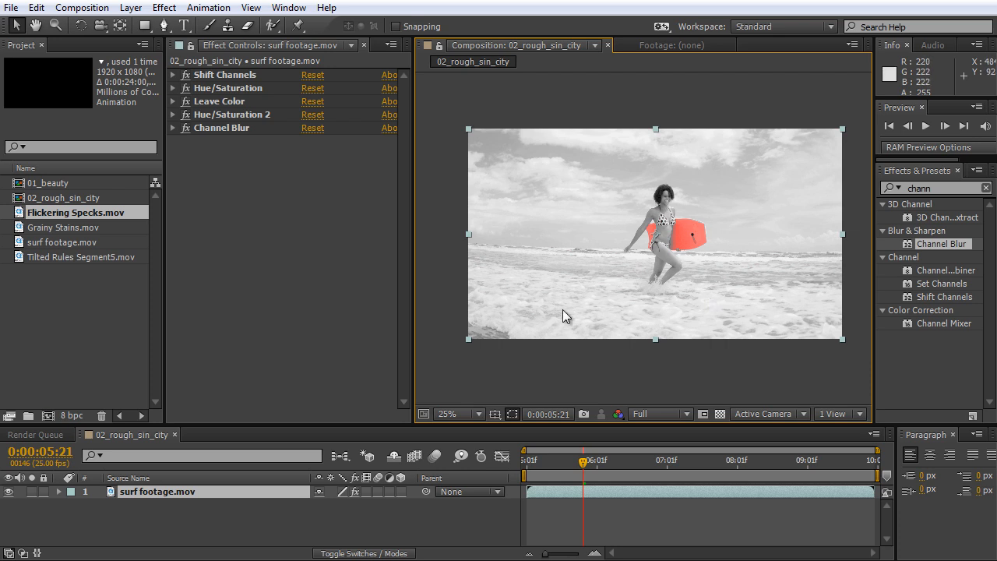
left_click(294, 299)
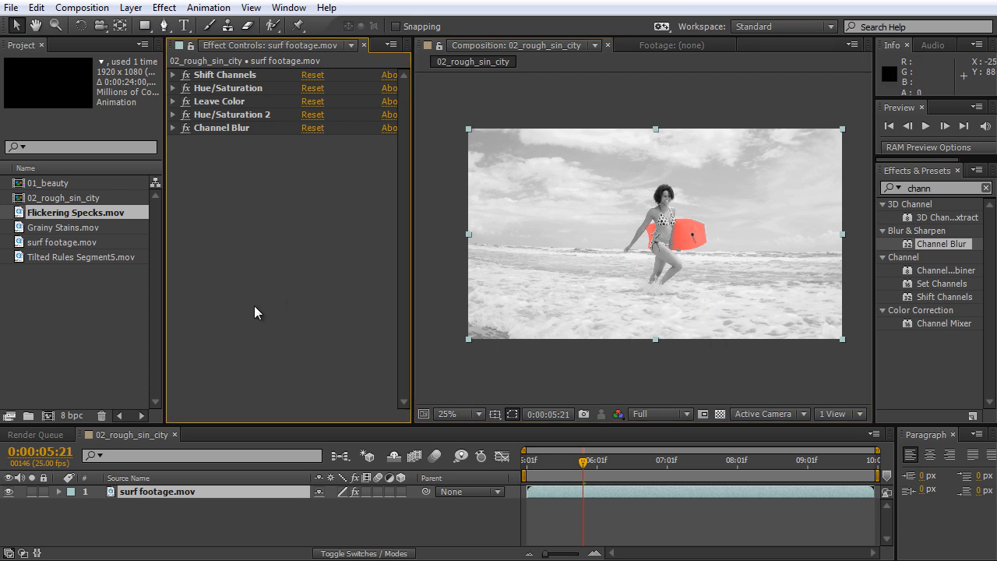
Place Grainy Stains.mov above the surf footage in 02_rough_sin_city and set its blending mode to Multiply.
left_click(71, 229)
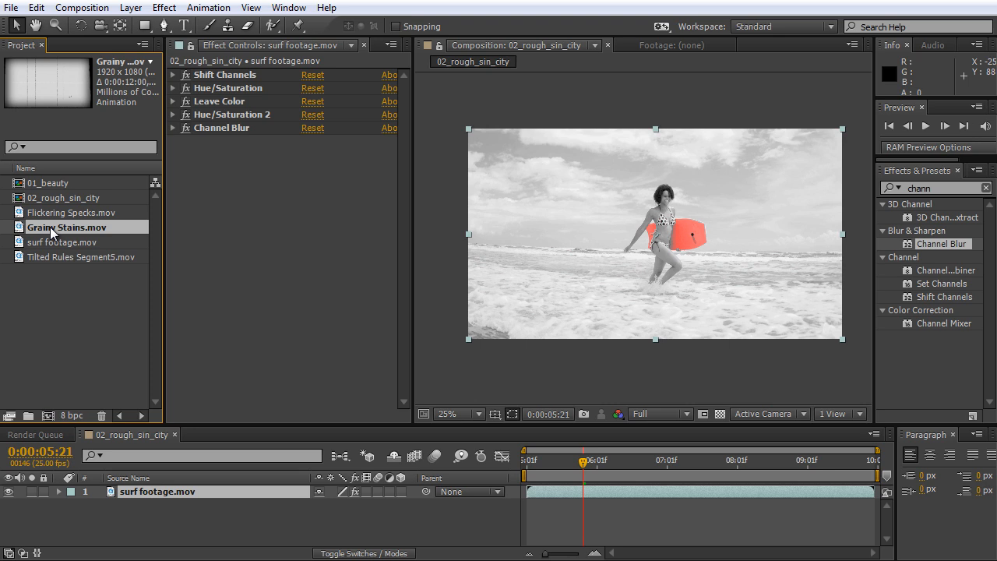
left_click_drag(50, 227, 485, 486)
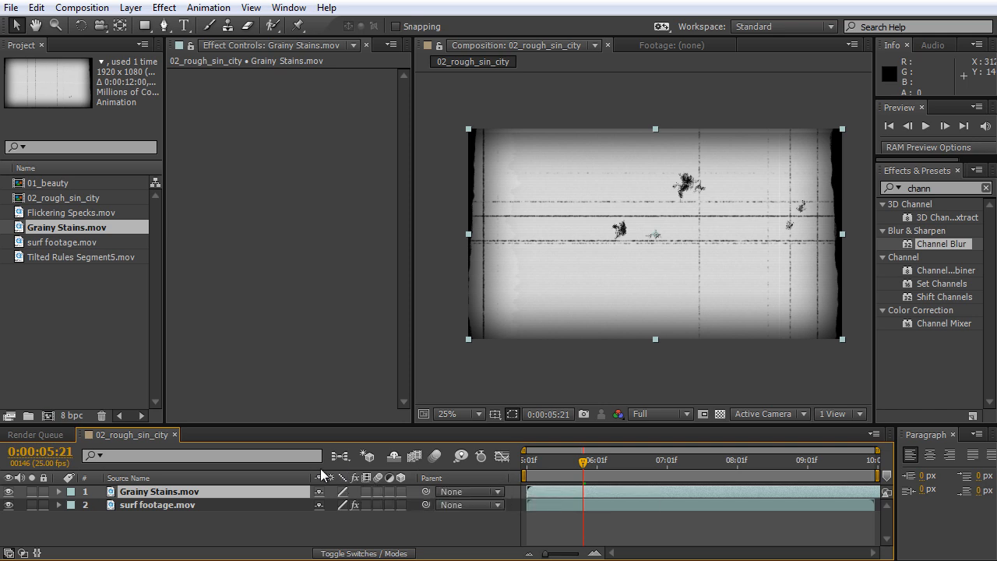
left_click(369, 554)
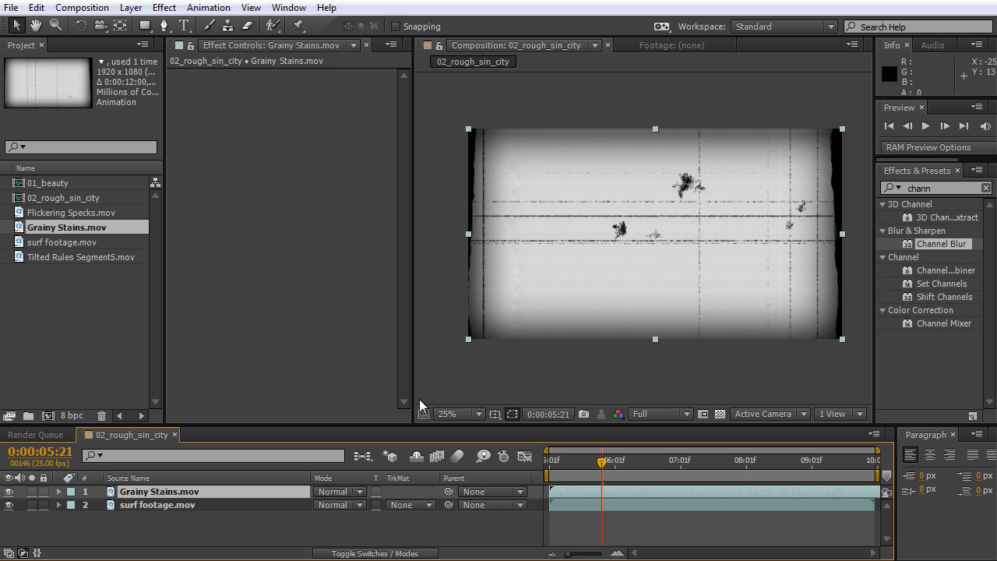
left_click(361, 491)
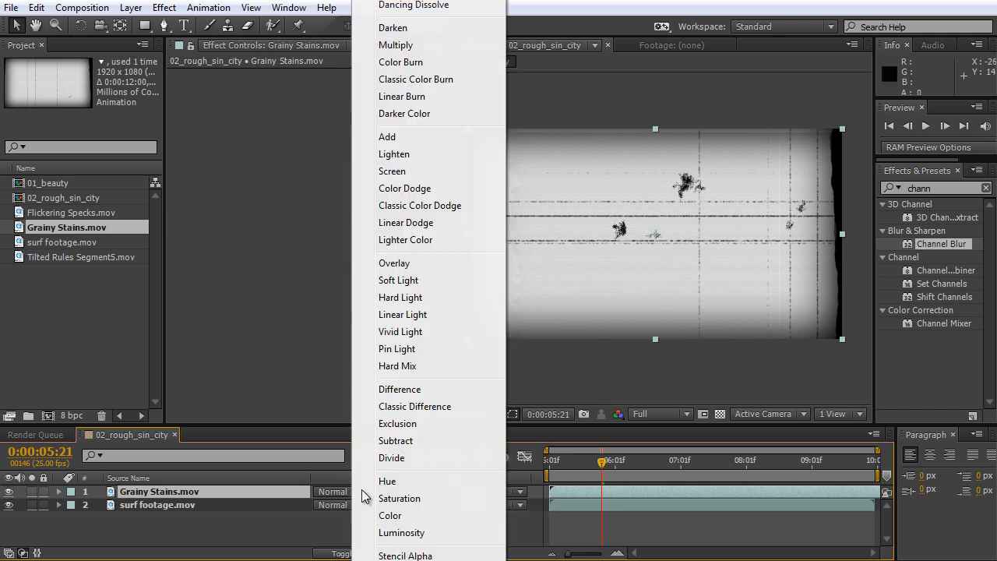
left_click(404, 48)
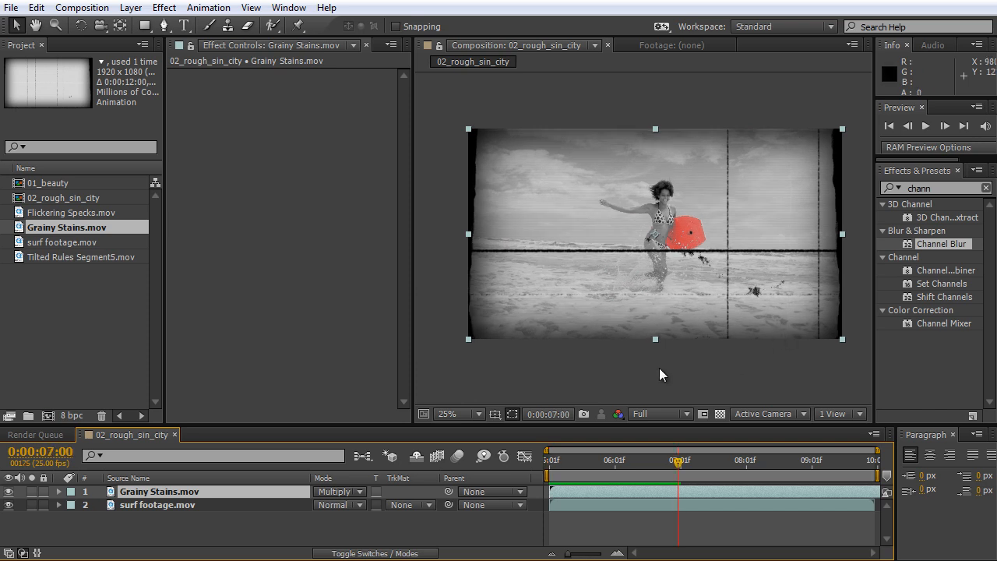
Close the 02_rough_sin_city timeline, create a new composition from Tilted Rules Segment5.mov and enlarge the composition view.
left_click(176, 435)
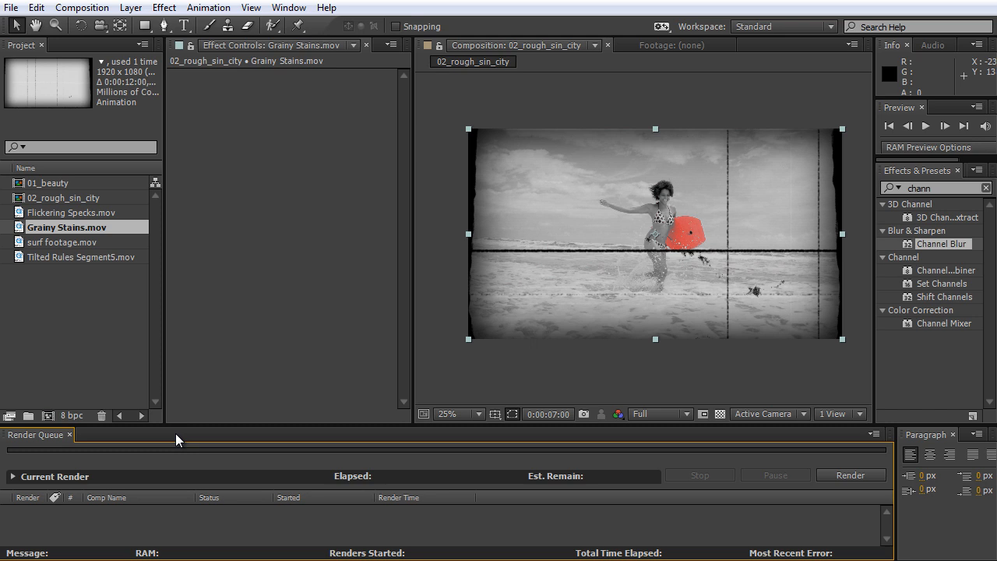
left_click(97, 258)
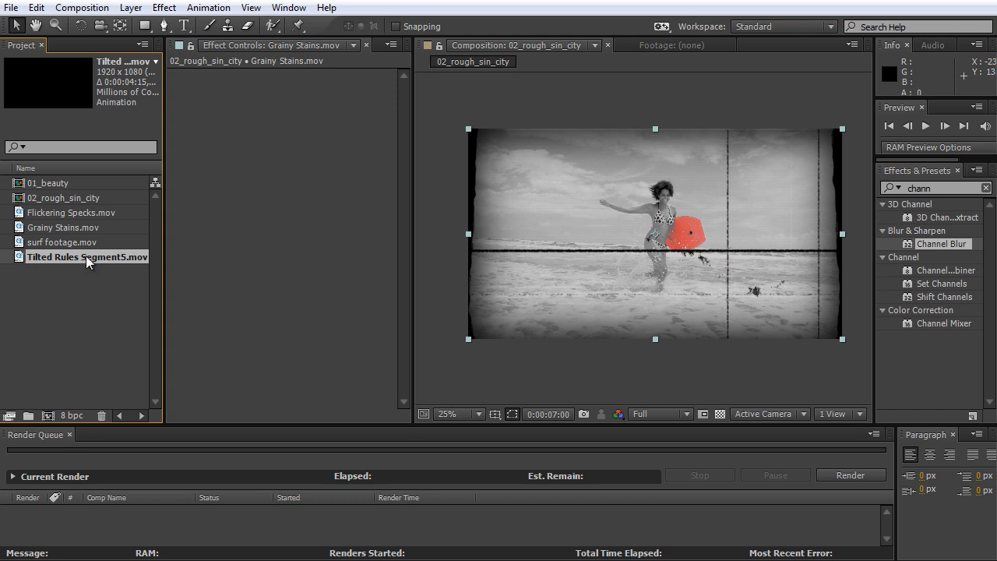
left_click(46, 412)
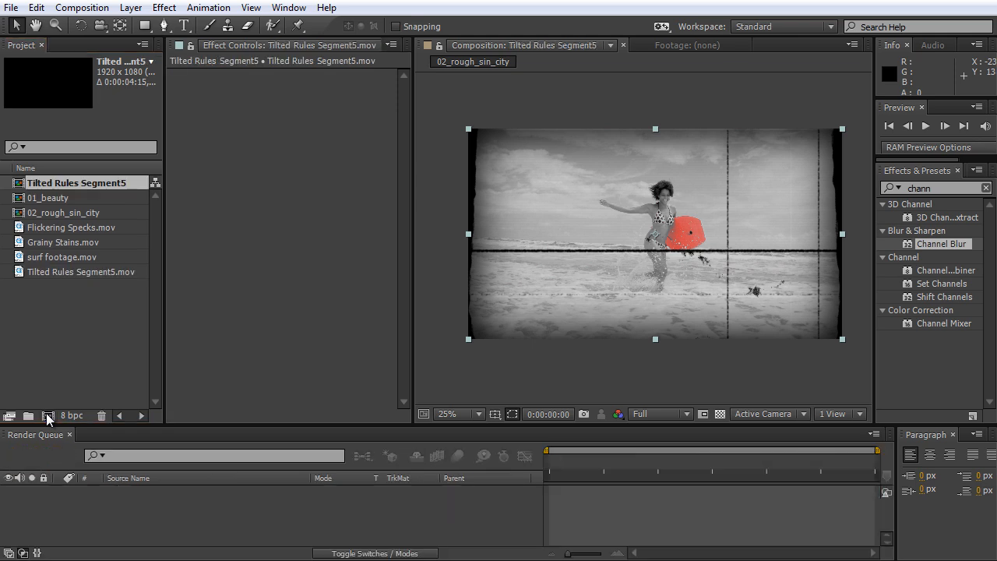
left_click_drag(411, 227, 201, 233)
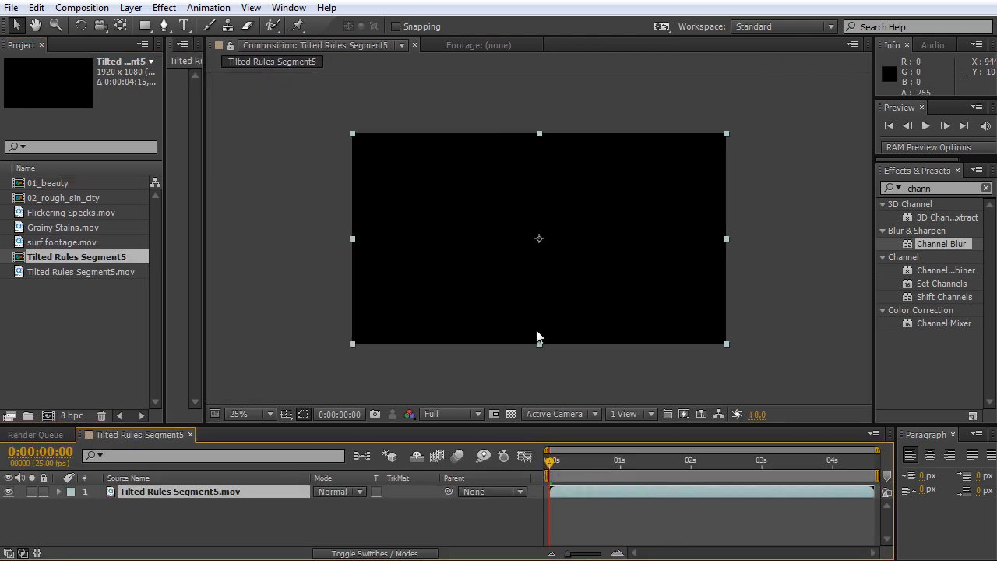
Rename the Tilted Rules Segment5 composition to 03_mattes in its composition settings.
right_click(155, 438)
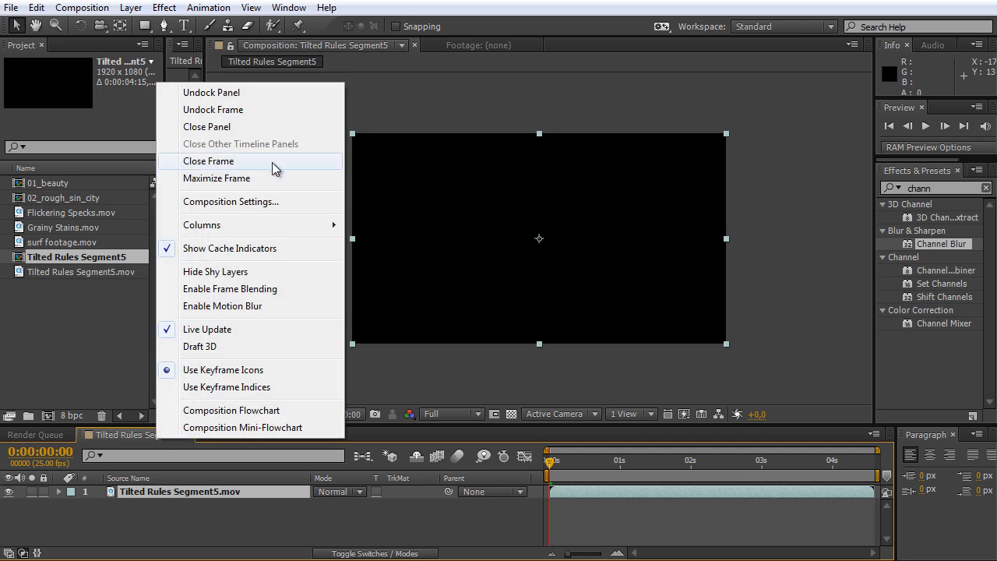
left_click(245, 201)
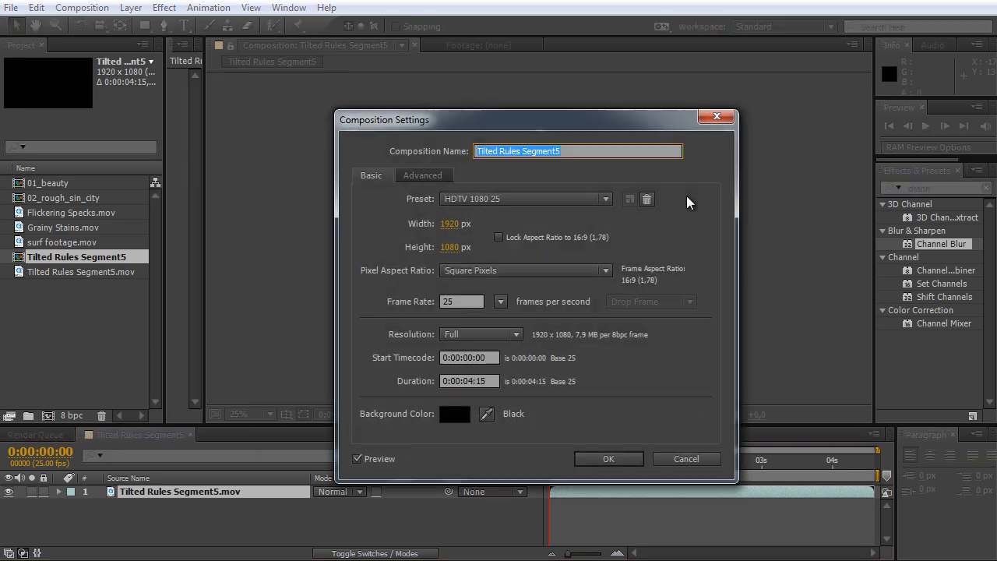
type("03_mattes")
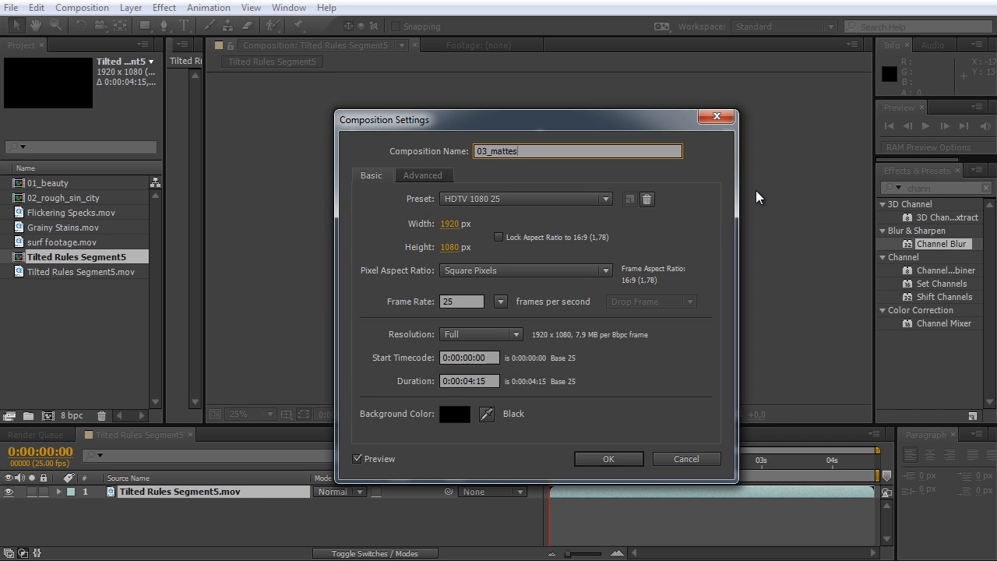
left_click(623, 459)
Scrub through 03_mattes to 0:00:02:22 and examine the tilted white matte panels.
left_click_drag(590, 457, 629, 487)
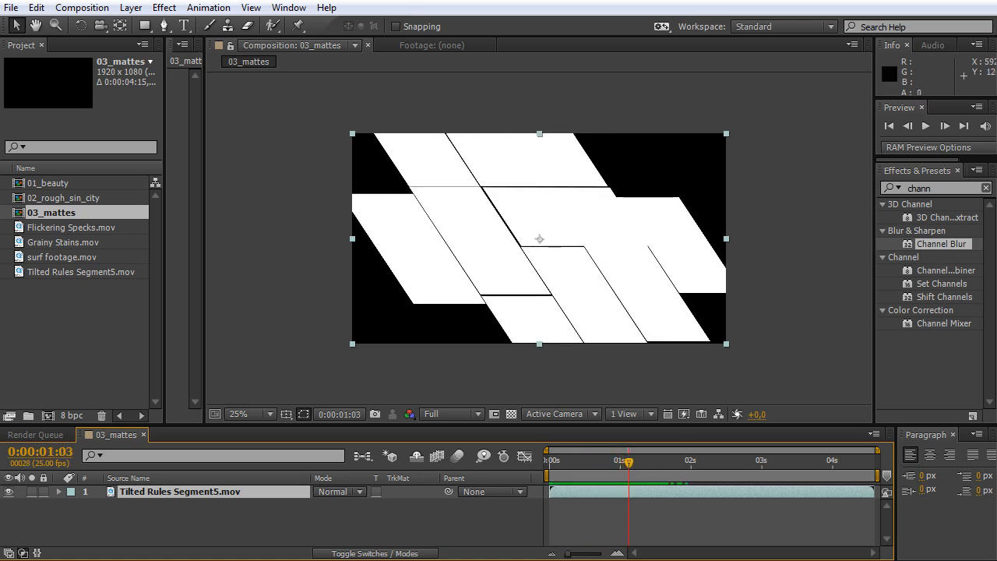
left_click_drag(637, 475, 757, 500)
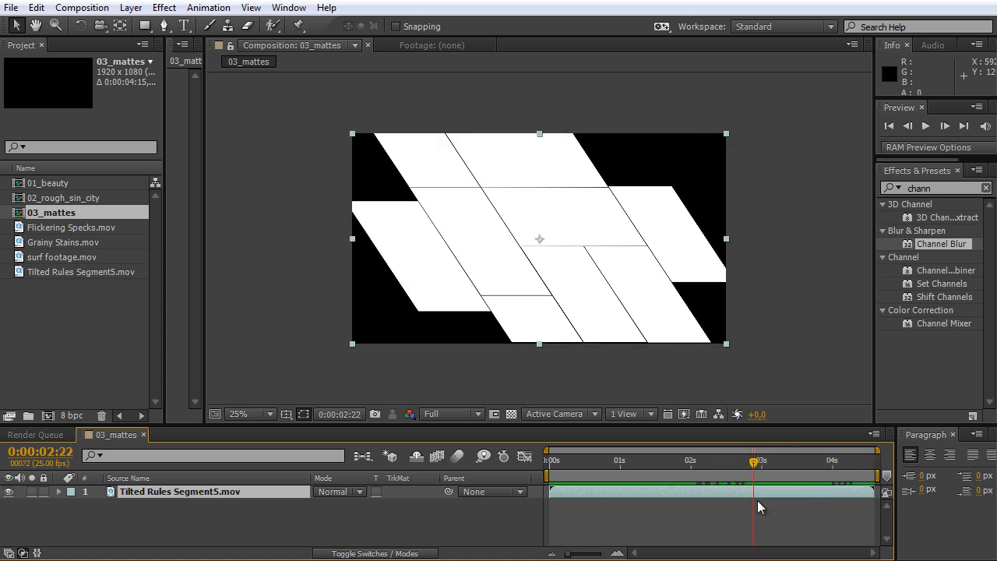
scroll(653, 315, "up", 2)
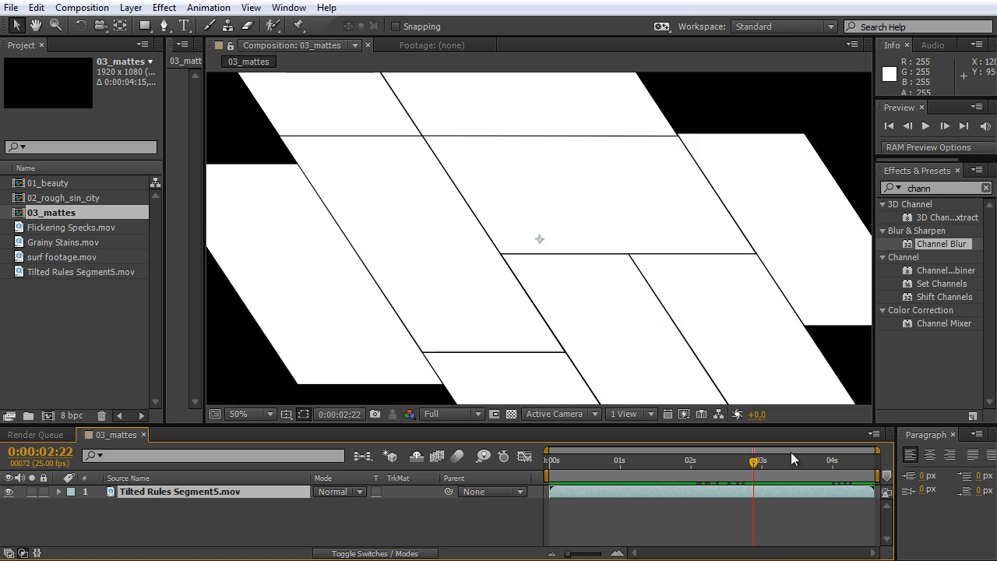
Check the tilted panels for transparency with the full frame in view and move to 0:00:01:10.
left_click(512, 414)
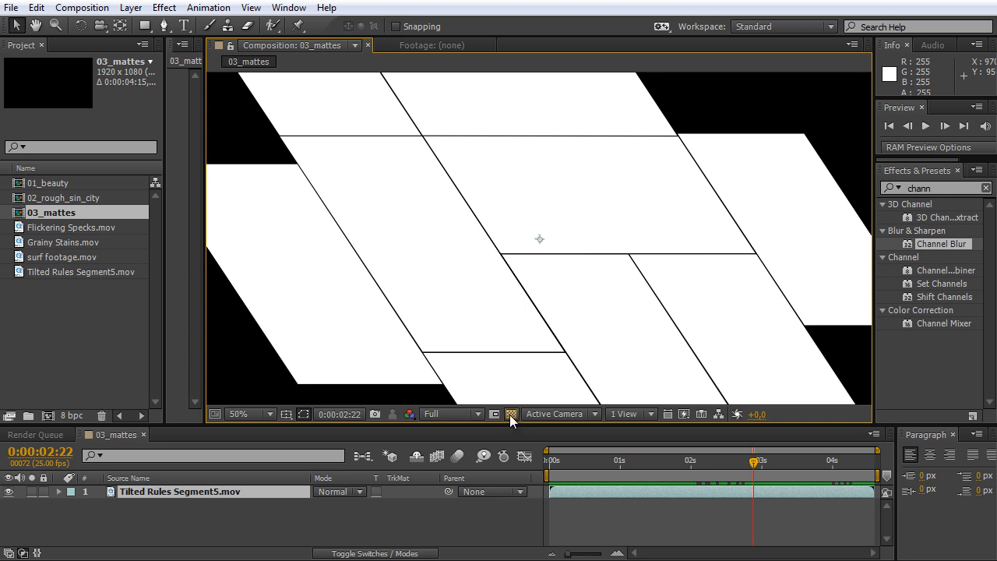
scroll(572, 263, "down", 2)
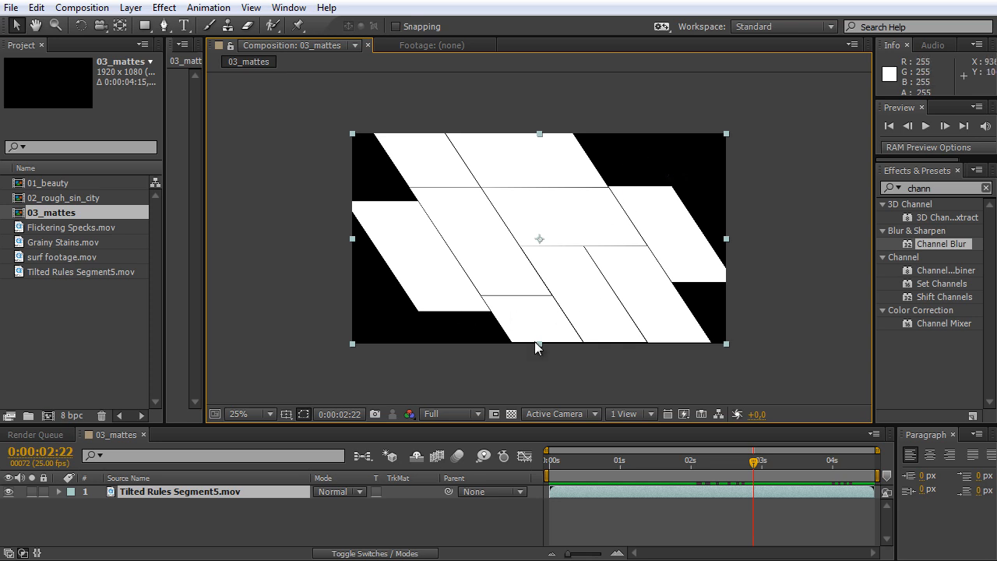
left_click_drag(669, 457, 649, 470)
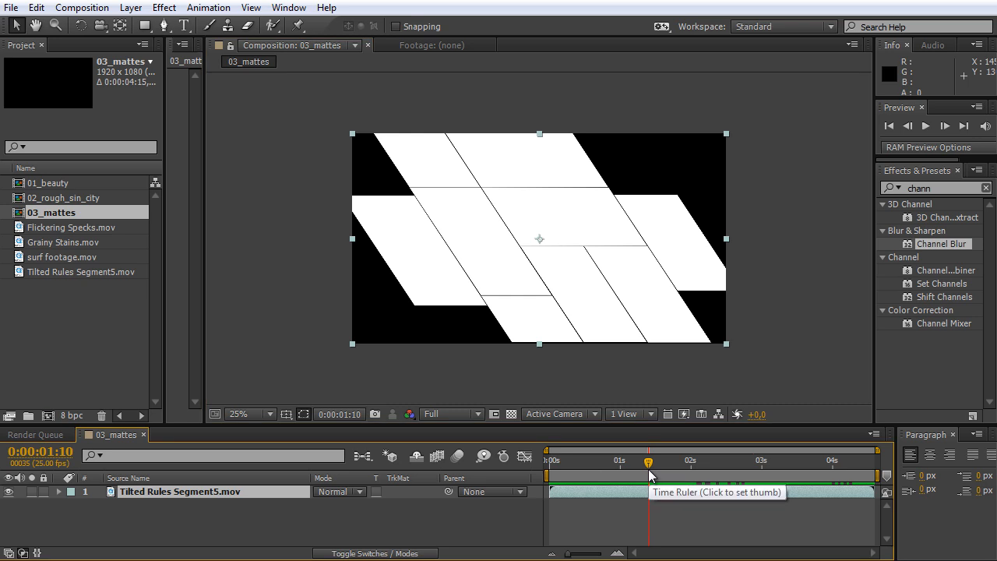
Duplicate the Tilted Rules Segment5.mov layer and use the upper copy as a luma track matte for the lower one.
left_click(269, 525)
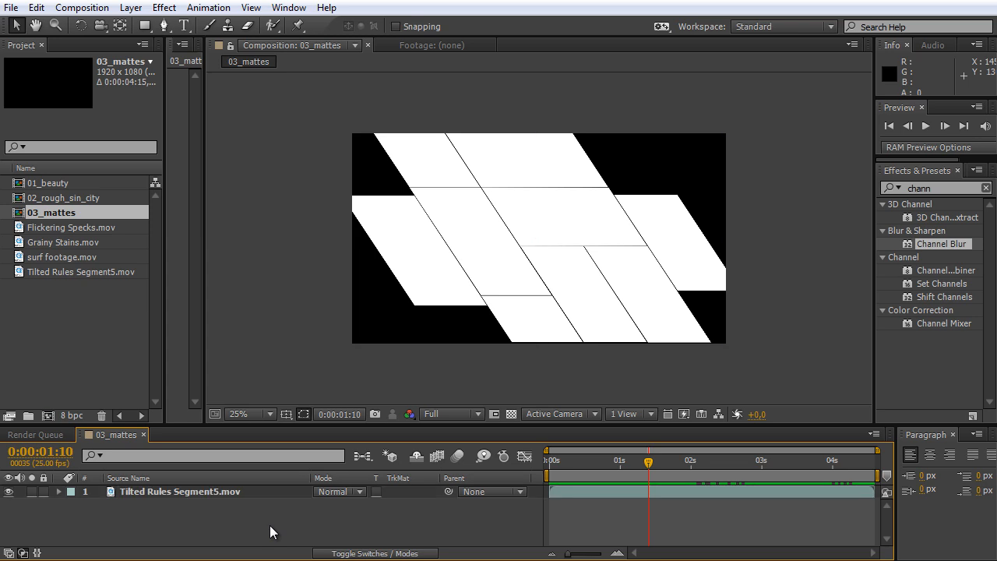
left_click(220, 497)
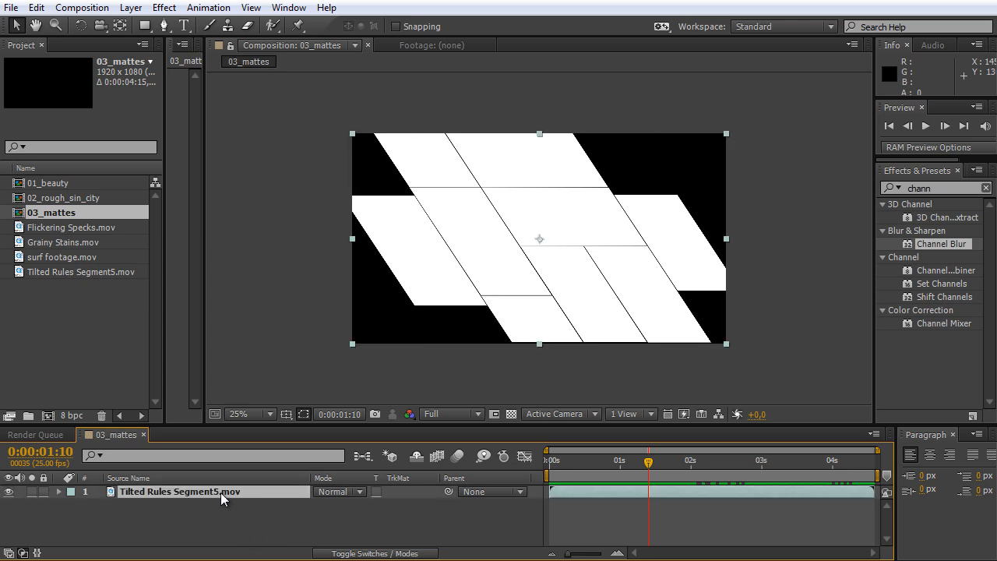
key("ctrl+d")
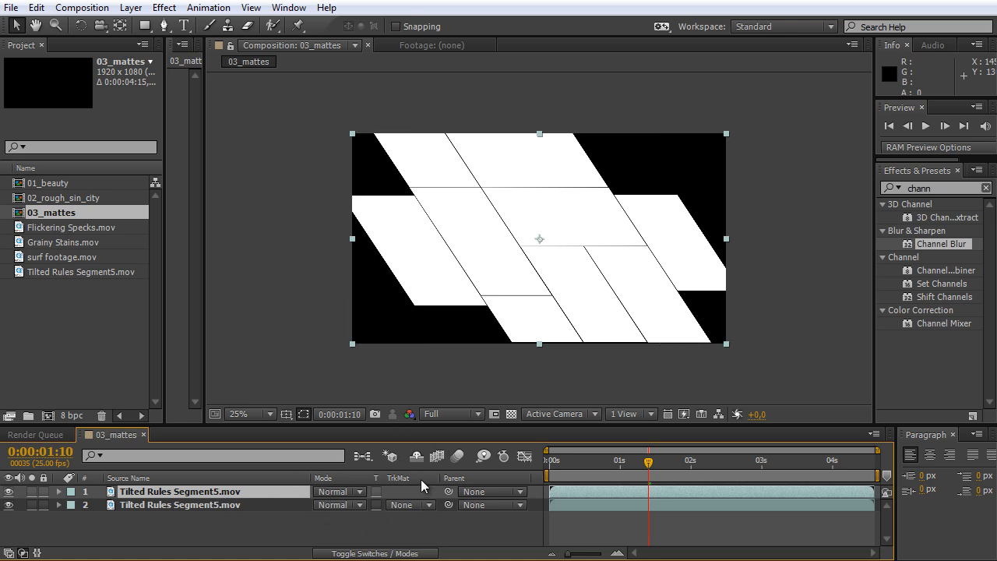
left_click(417, 505)
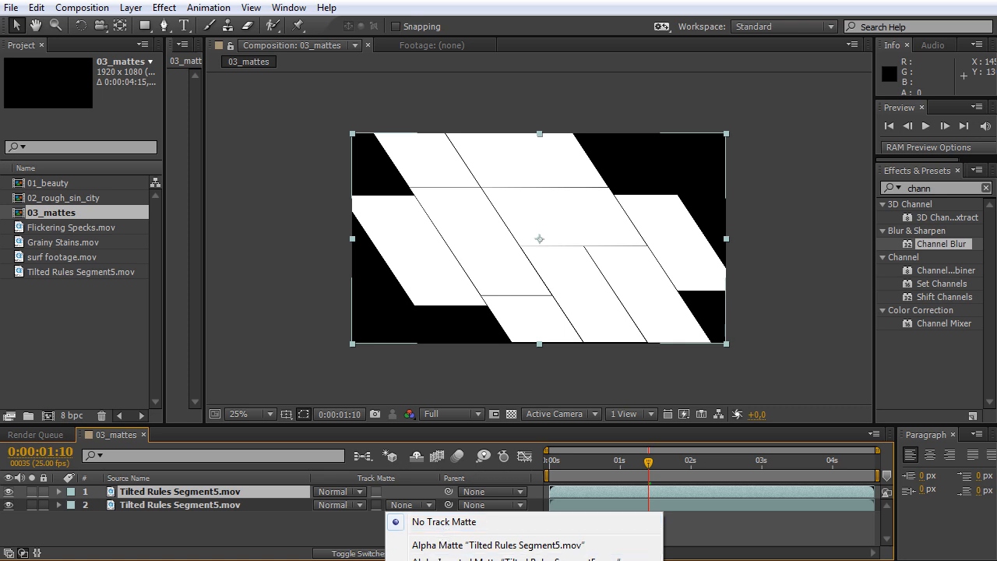
left_click(467, 560)
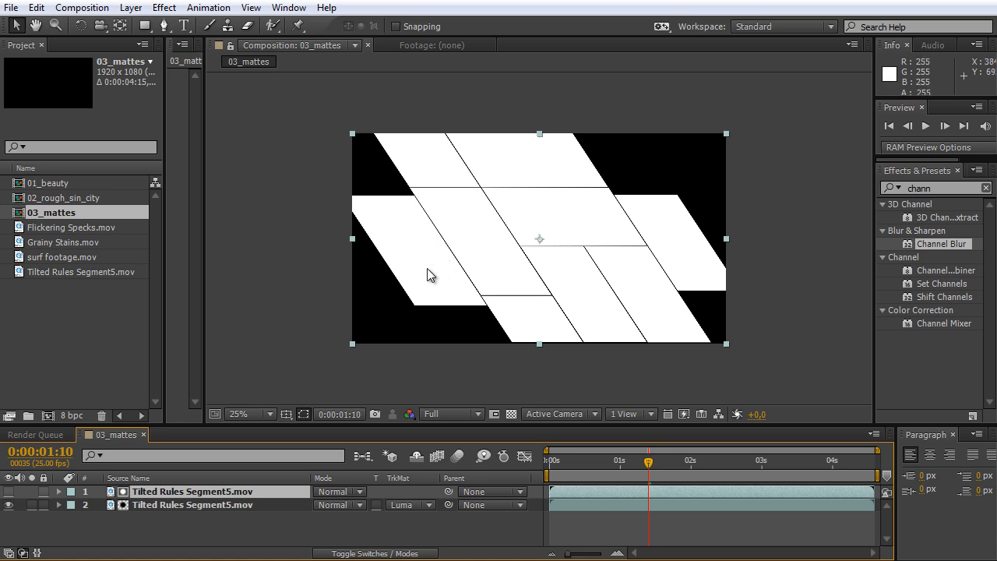
Turn on the transparency grid and examine the areas cut out around the luma-matted panels.
key("period")
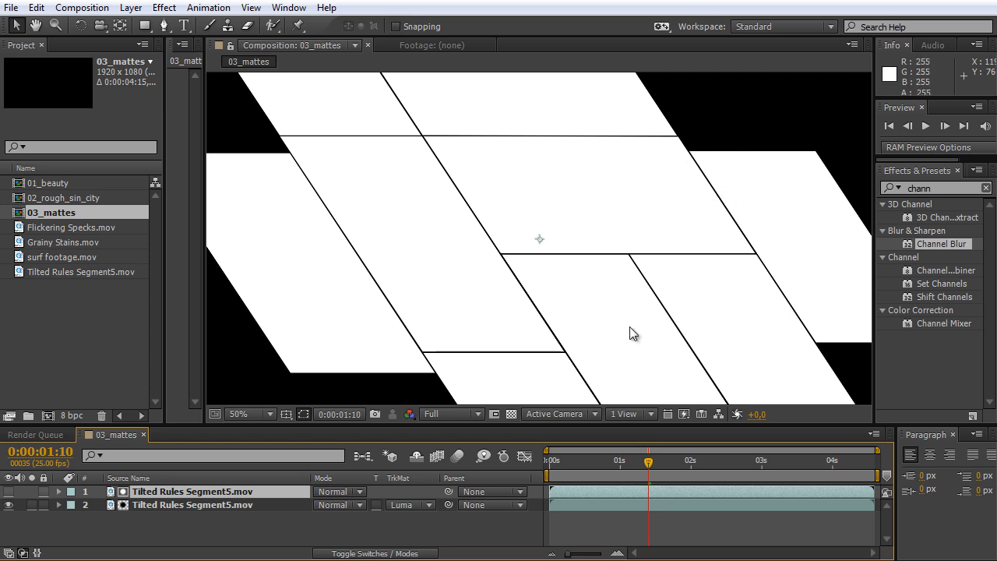
left_click(511, 415)
key("period")
key("comma")
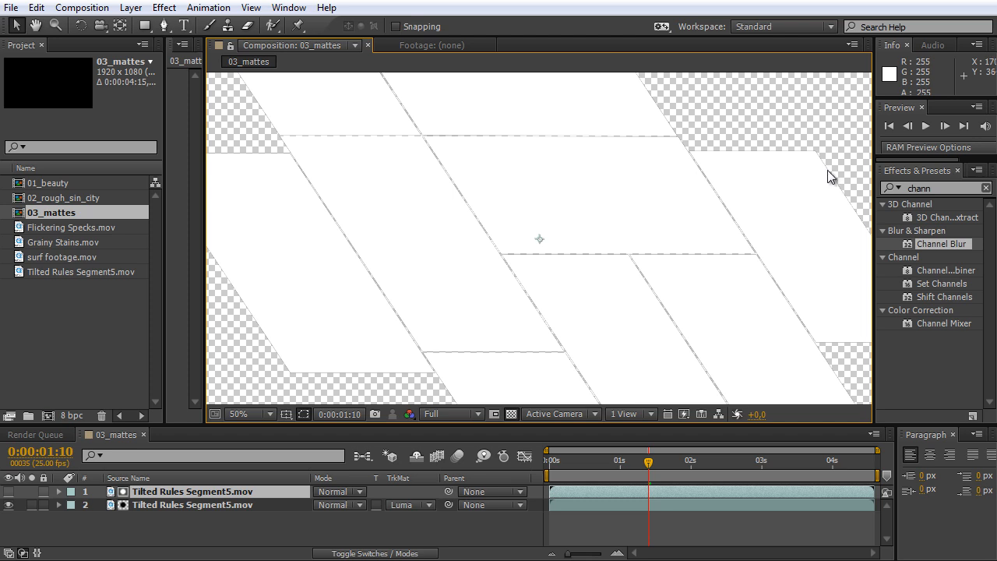
left_click(263, 482)
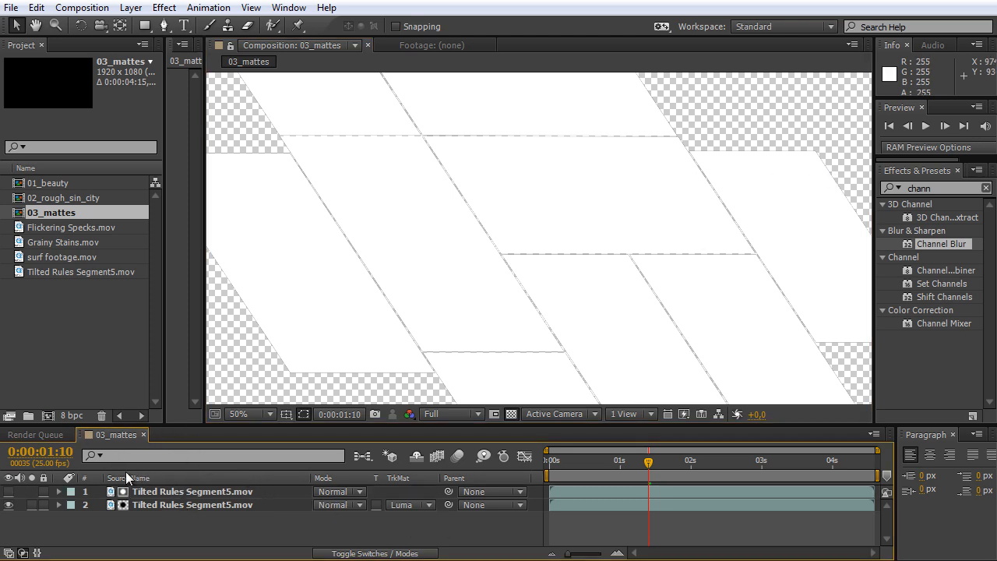
left_click(167, 505)
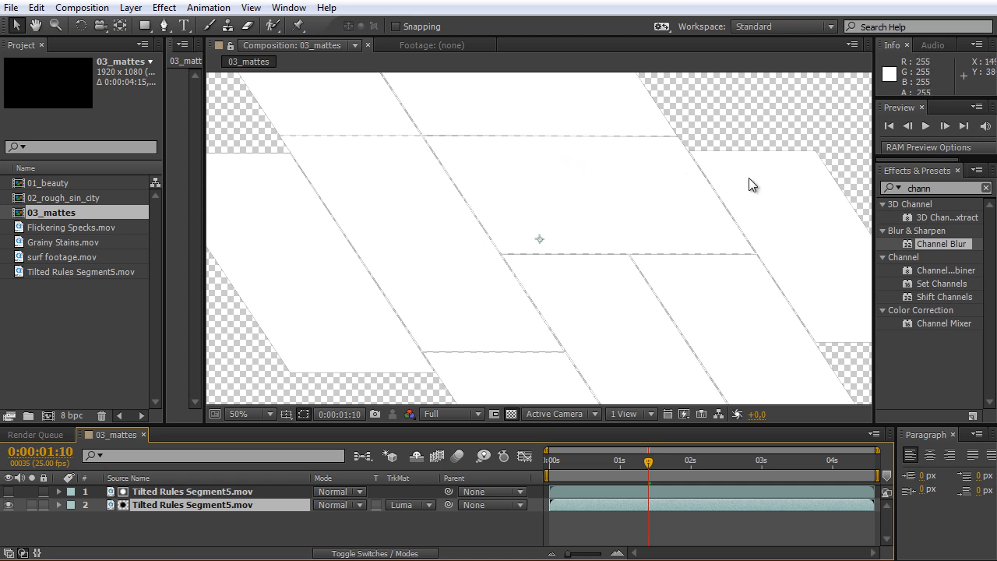
Close the 03_mattes timeline and start a new composition named Final_Comp.
left_click(143, 435)
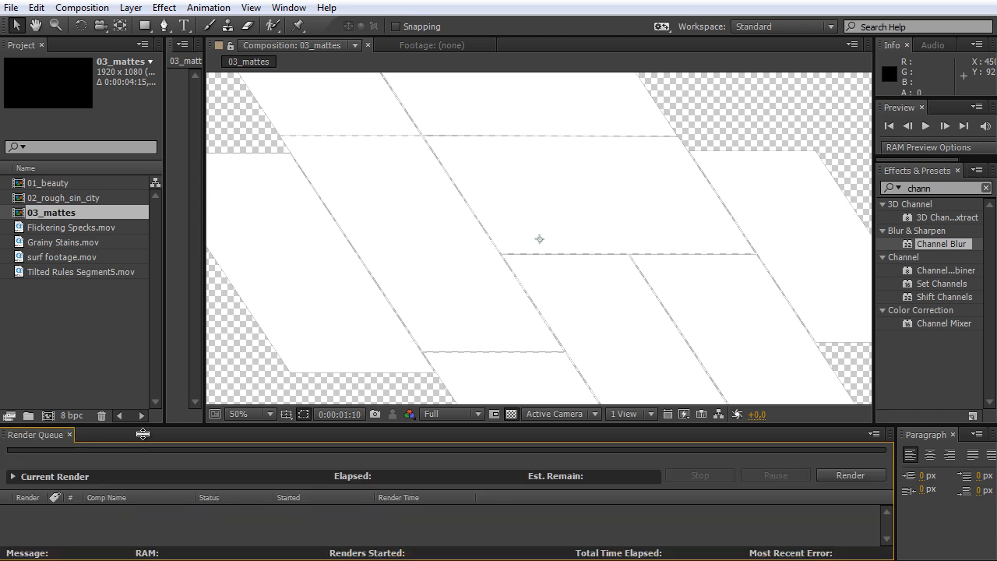
left_click(97, 9)
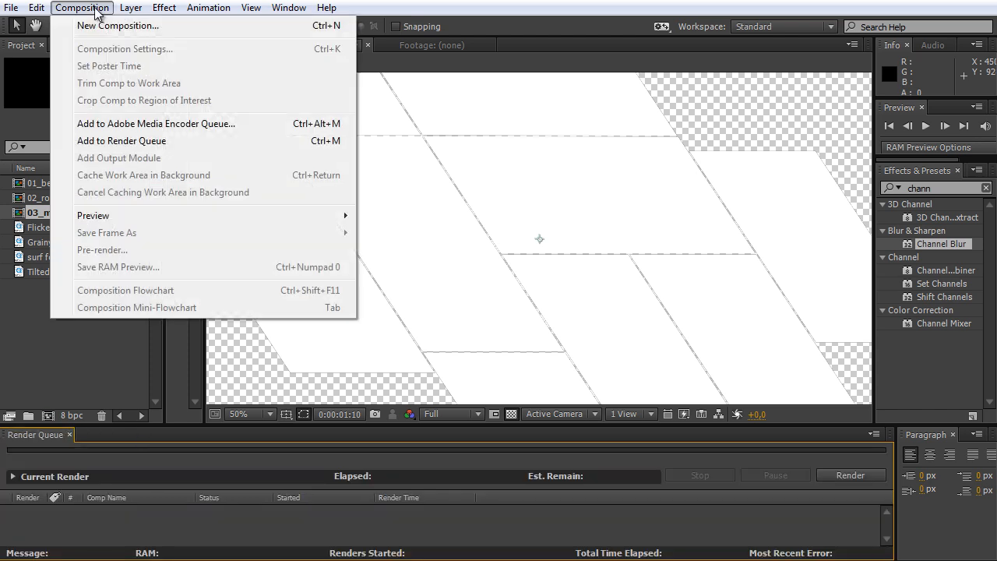
left_click(107, 27)
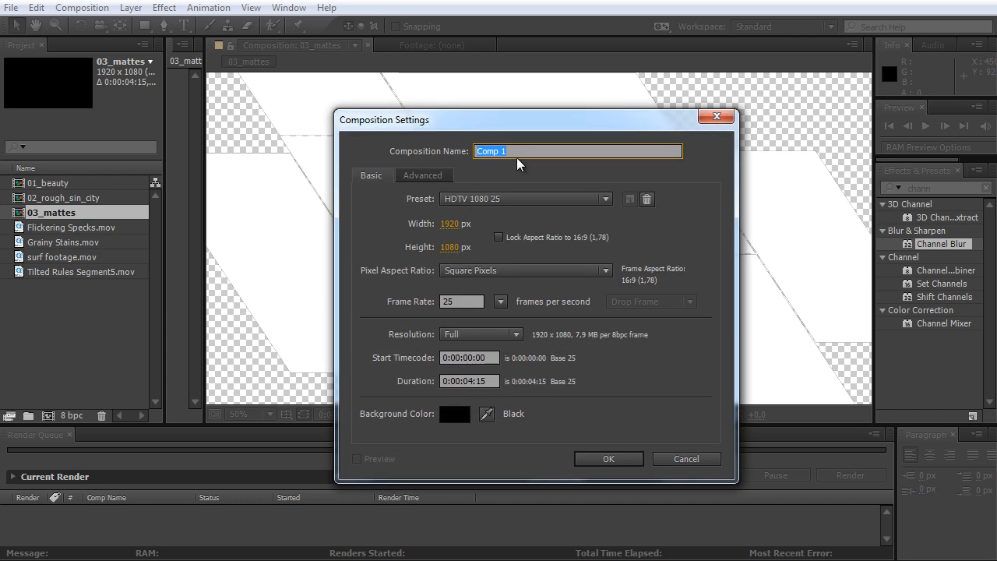
type("Final")
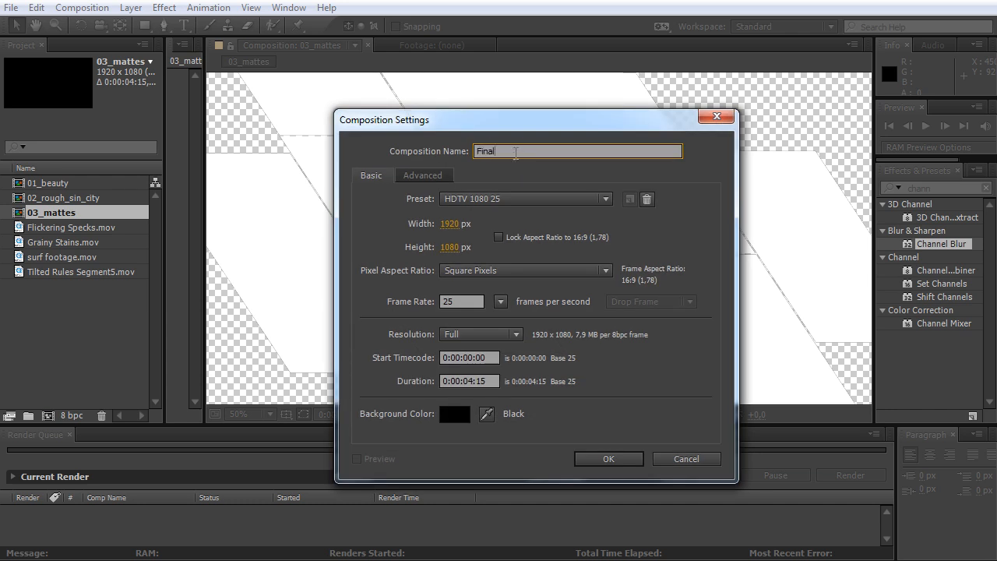
type("_Comp")
Set the Final_Comp duration to 0:00:06:00 and create the composition.
left_click(464, 381)
type("0:00:15")
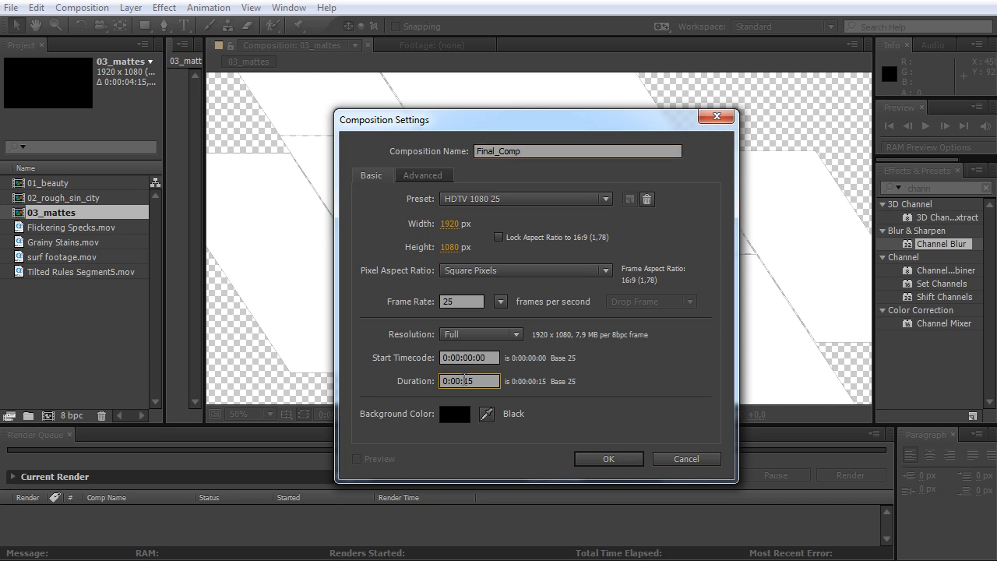
type("24")
key("BackSpace")
key("BackSpace")
type(":00")
left_click(614, 456)
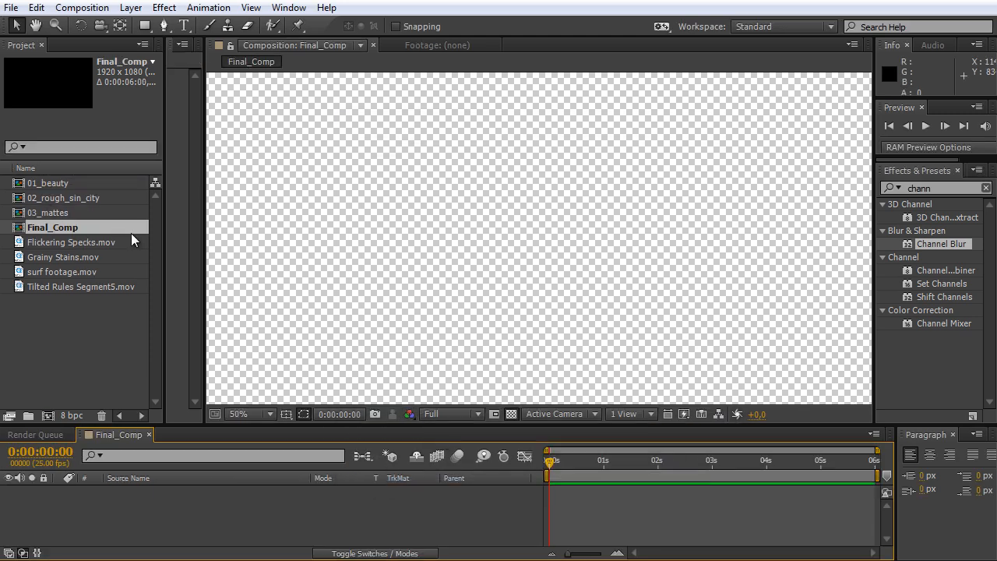
Place 03_mattes in the Final_Comp timeline and apply the Simple Choker effect to it.
left_click_drag(64, 213, 144, 513)
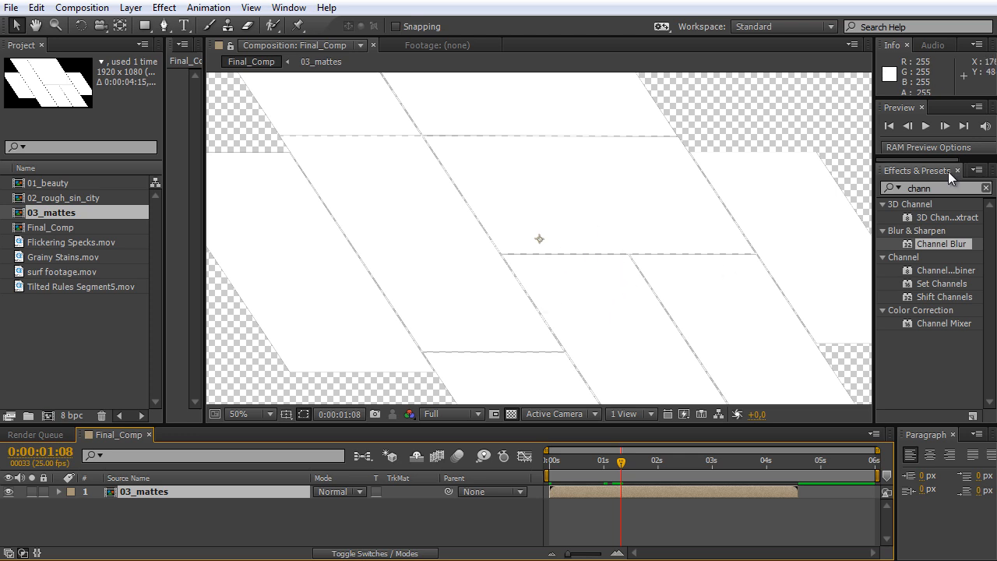
left_click_drag(948, 188, 852, 181)
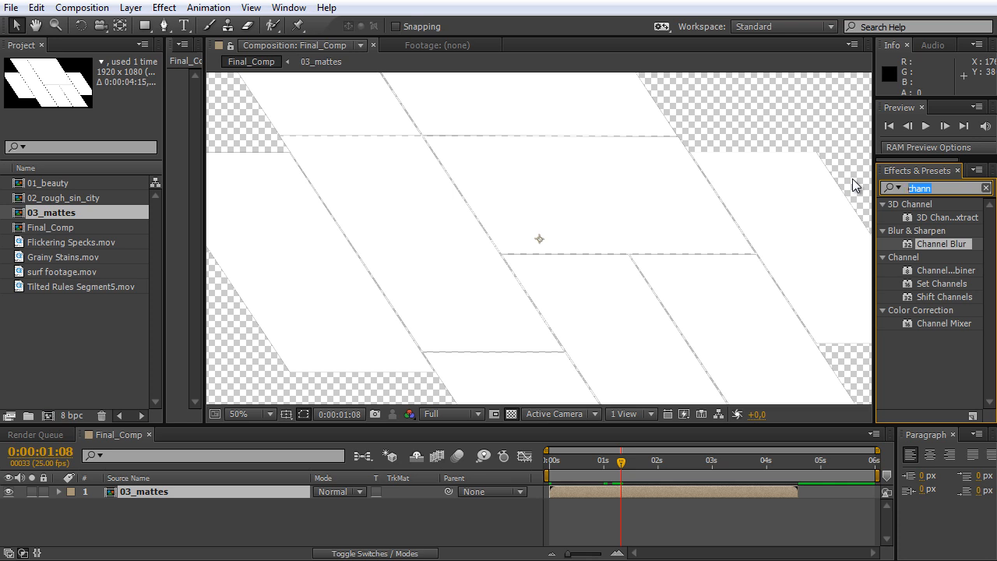
type("choker")
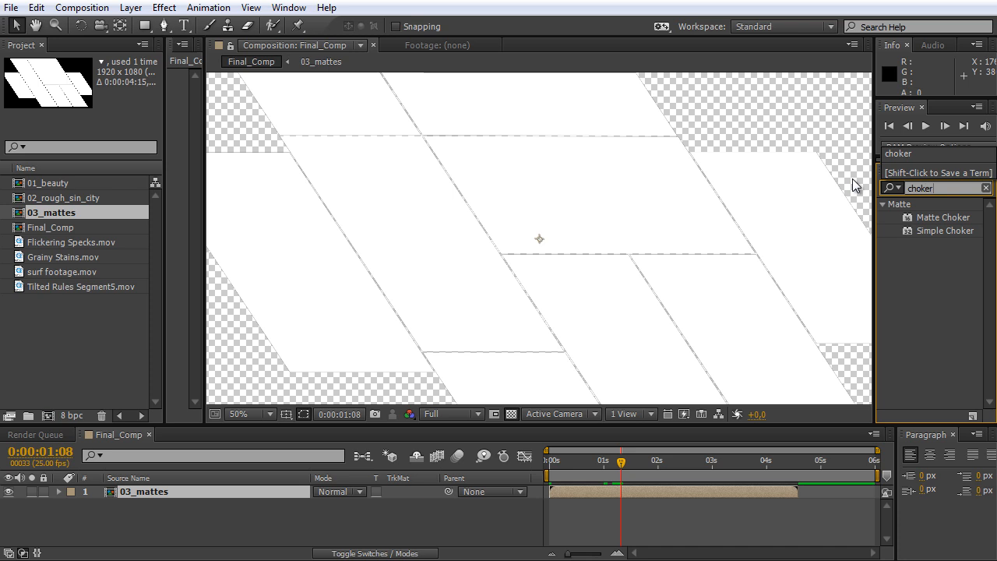
left_click(954, 234)
left_click_drag(958, 231, 739, 239)
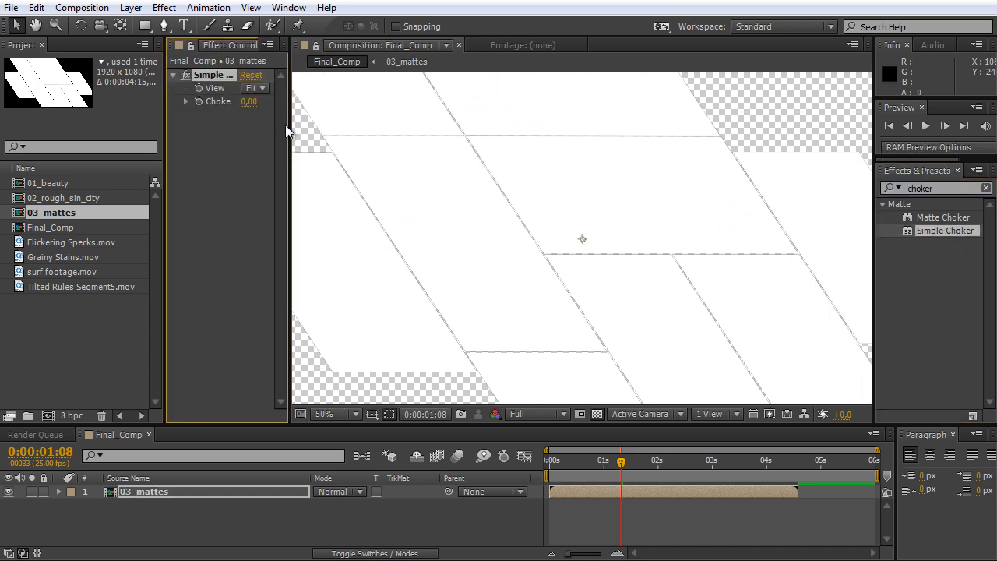
Try positive Choke Matte values of 4.10 and 3.80 in Simple Choker, viewing the panels against black.
left_click_drag(286, 145, 320, 145)
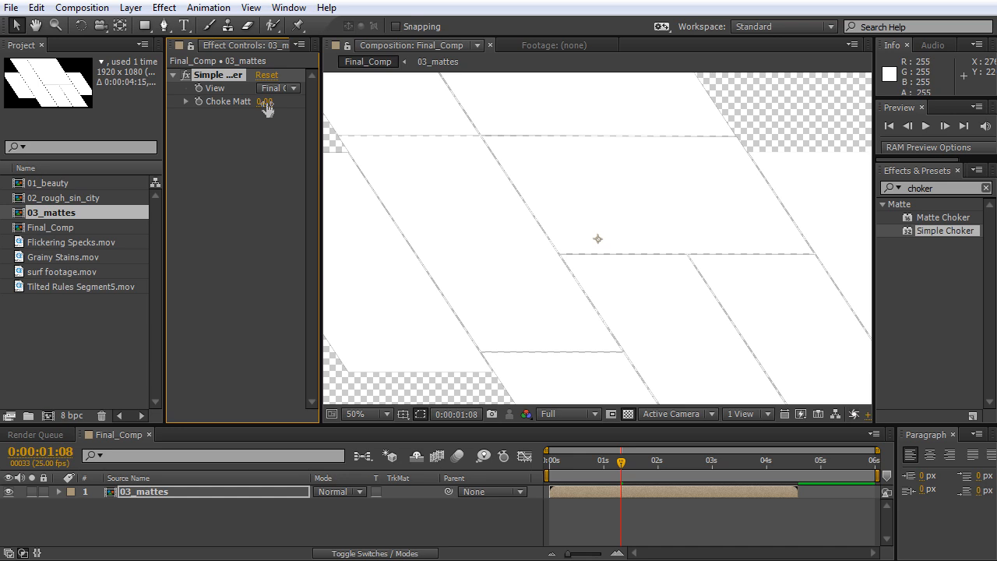
left_click_drag(266, 109, 340, 122)
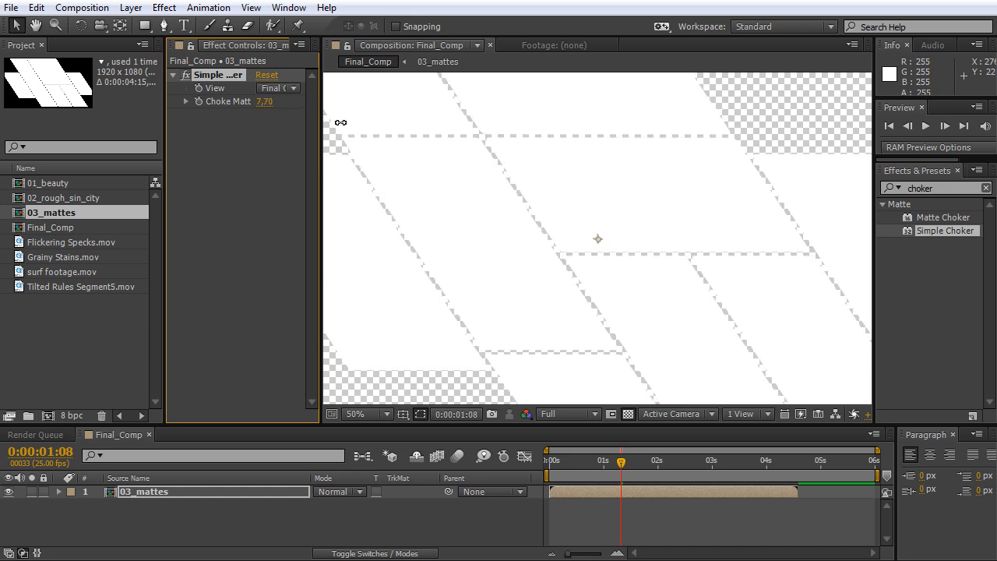
left_click(628, 415)
left_click_drag(265, 102, 312, 153)
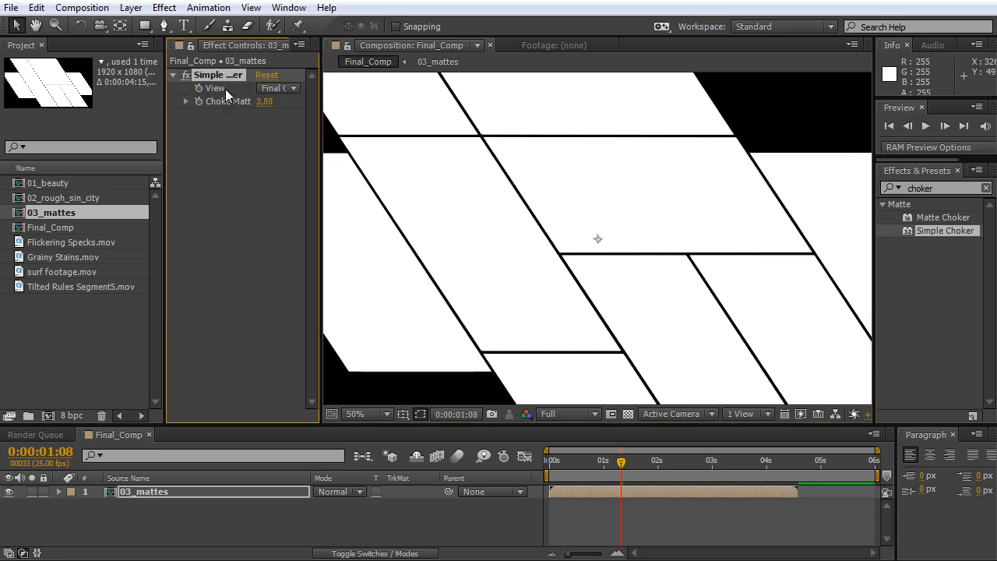
Set Simple Choker's Choke Matte to -4.30 and show the panels over the transparency grid.
left_click_drag(267, 102, 211, 109)
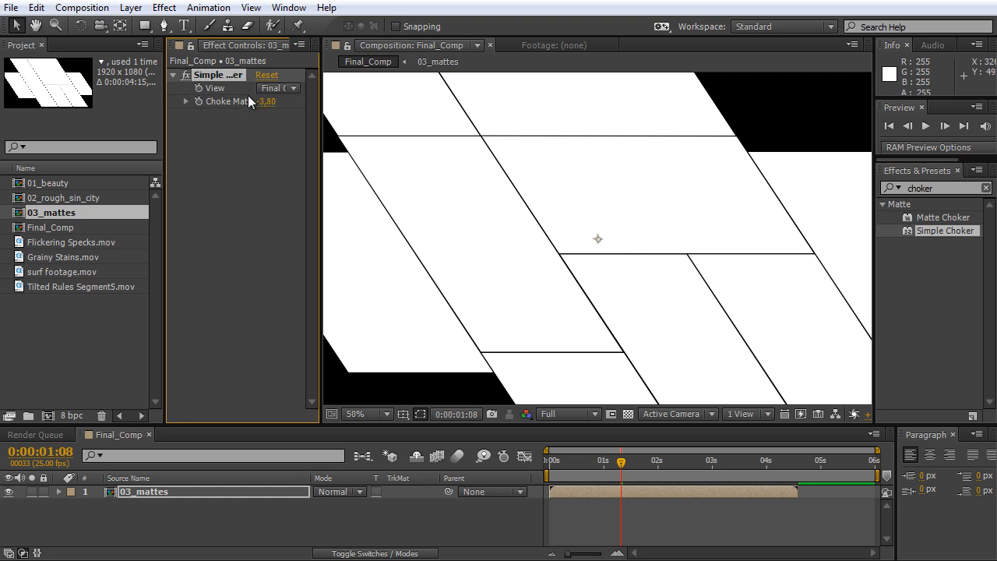
left_click(627, 414)
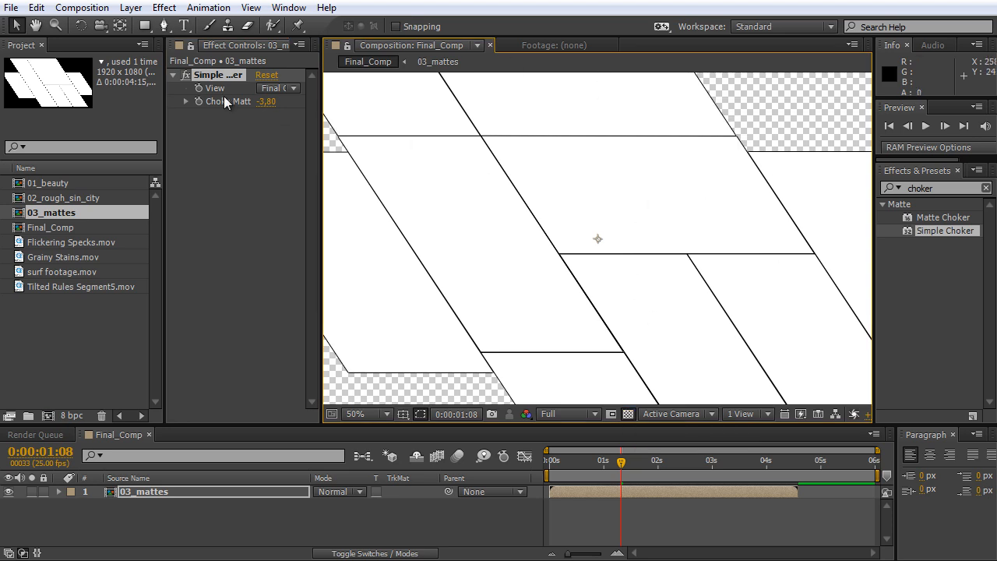
mouse_move(265, 101)
left_mouse_down()
mouse_move(318, 106)
mouse_move(266, 103)
left_mouse_up()
Apply the Tint effect to the 03_mattes layer and map black to white.
key("ctrl+5")
type("tint")
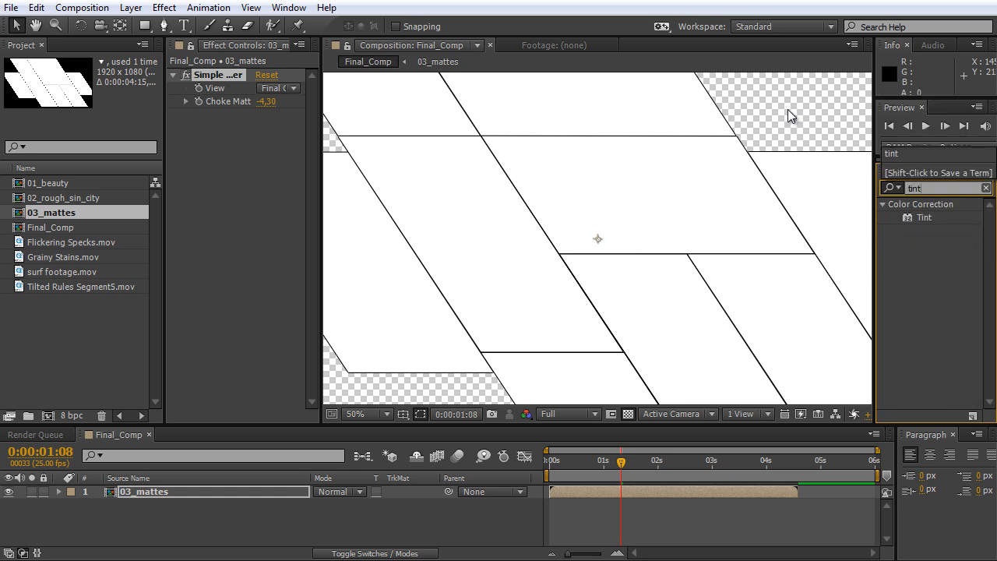
left_click_drag(915, 215, 257, 129)
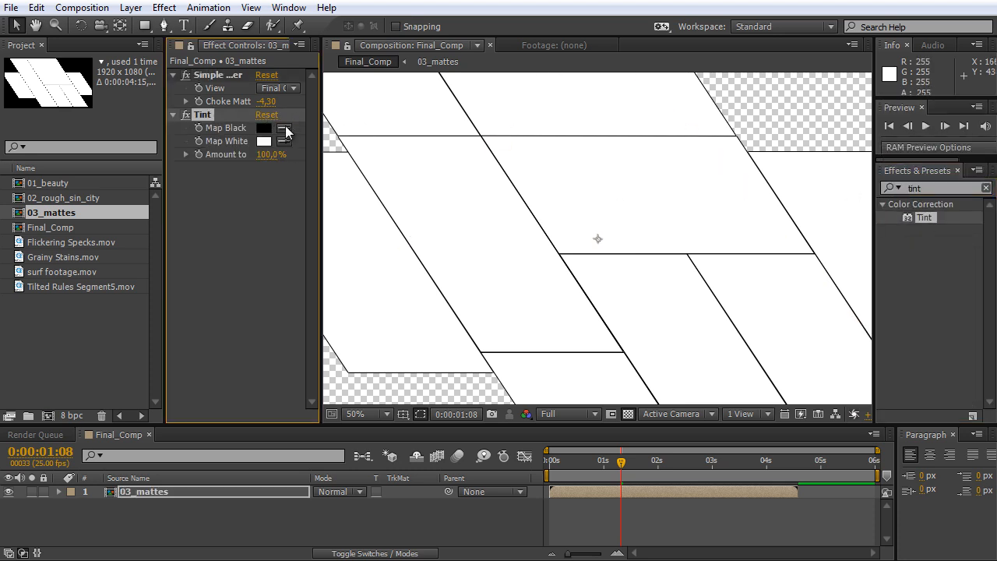
left_click(284, 128)
left_click(265, 142)
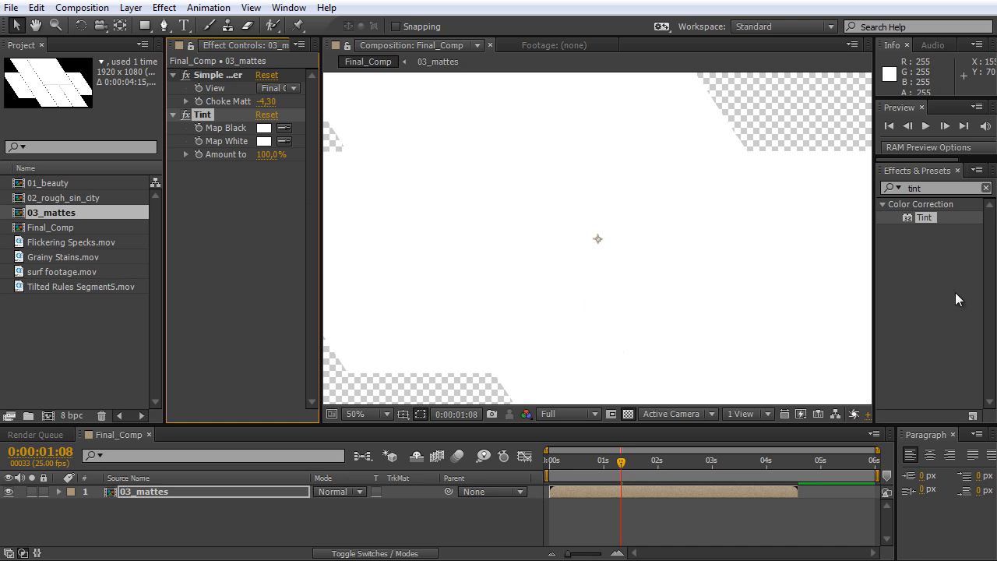
Collapse the Tint settings, test Choke Matte at 9.10 and lower it until the gaps between the panels close.
left_click(173, 114)
left_click_drag(272, 104, 319, 104)
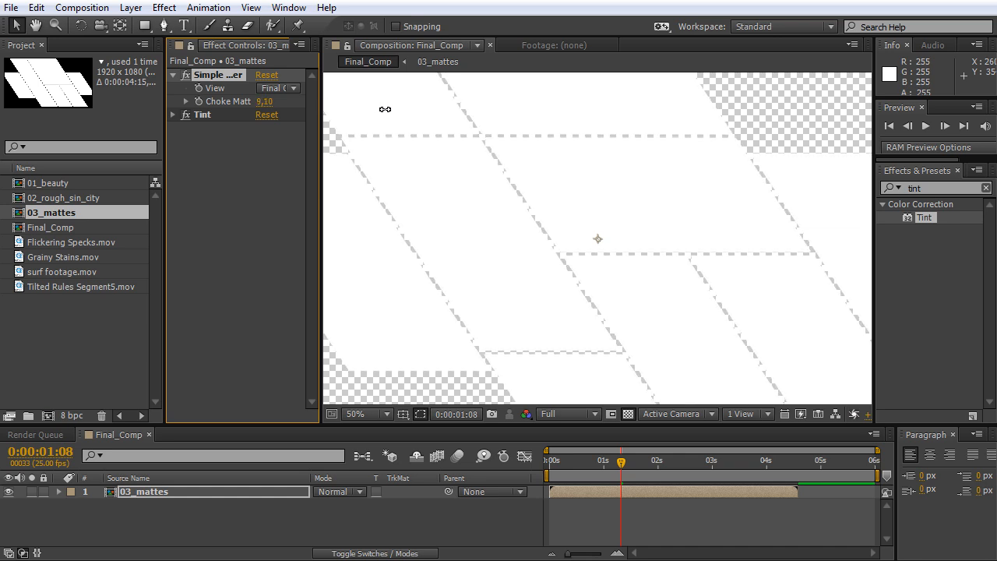
left_click_drag(352, 112, 307, 109)
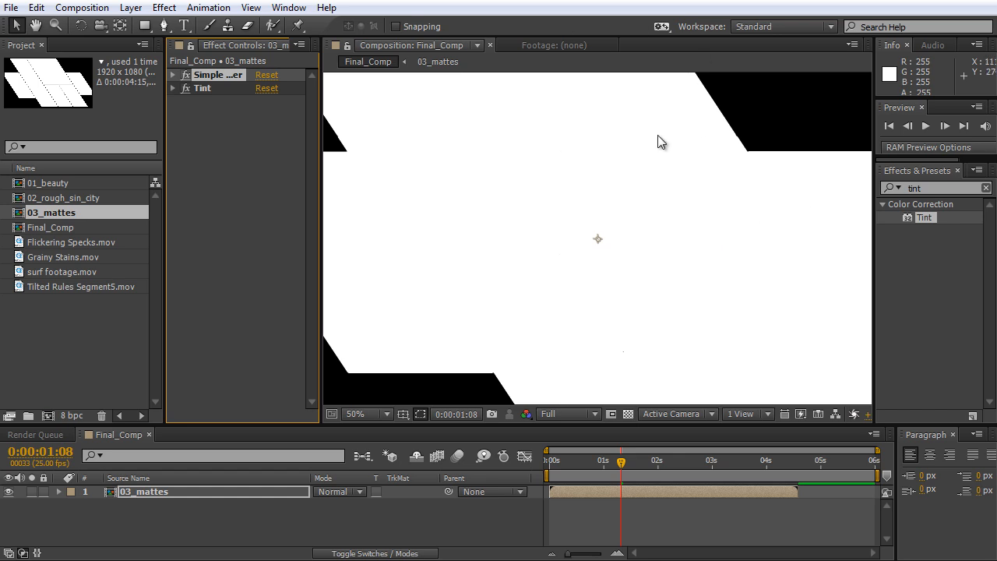
Find the choker effects and apply Matte Choker to the 03_mattes layer.
left_click_drag(922, 187, 911, 188)
type("choker")
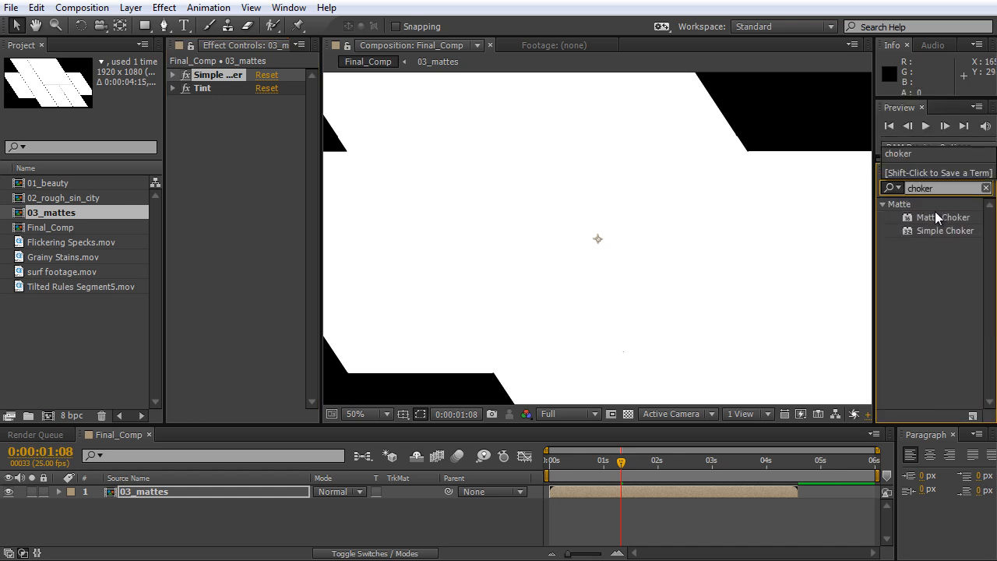
left_click(947, 218)
left_click_drag(947, 218, 262, 139)
Widen the effect settings area and set Matte Choker's Geometric Softness 1 to 60.
left_click_drag(322, 119, 402, 122)
left_click_drag(304, 114, 647, 127)
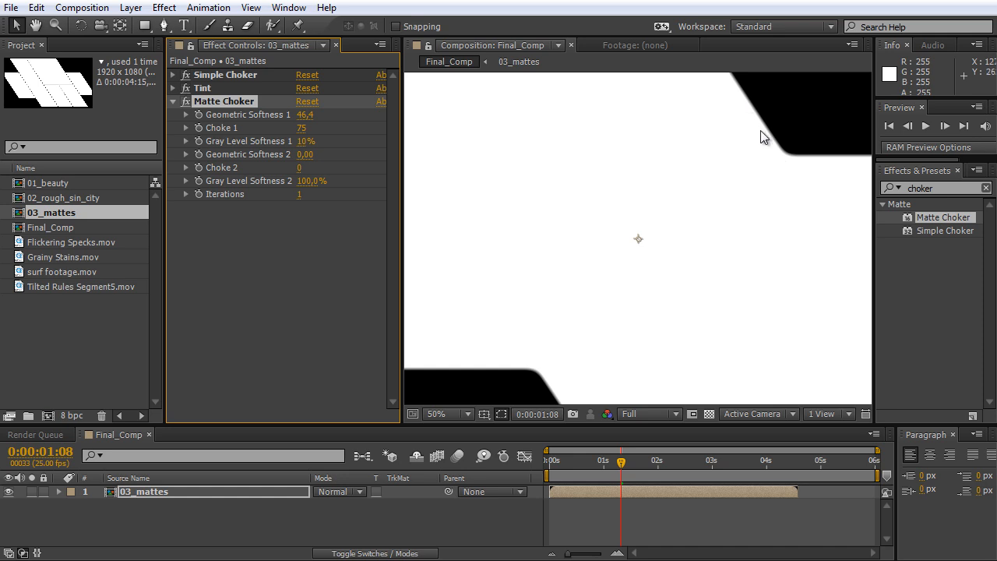
left_click(304, 115)
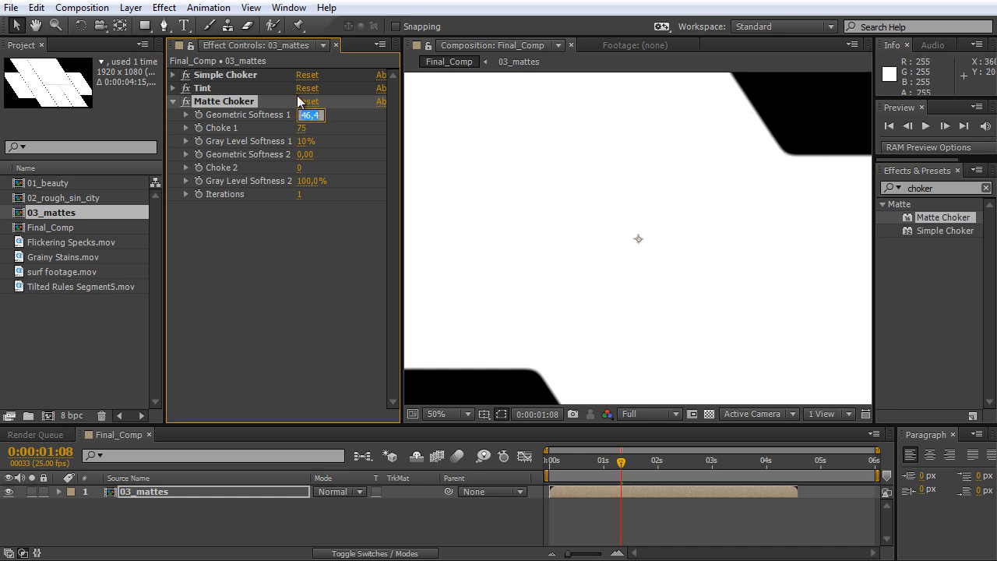
type("60")
left_click(282, 214)
Lower Matte Choker's Gray Level Softness 1 to 2%, judging the edge on a magnified panel corner.
scroll(786, 206, "up", 1)
key("space")
left_click_drag(837, 160, 567, 309)
scroll(738, 226, "up", 1)
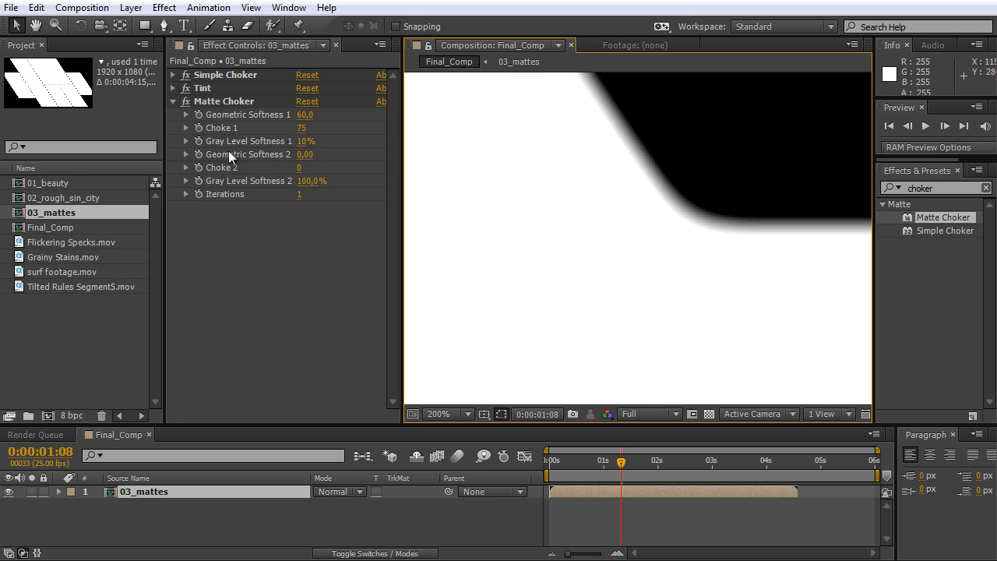
mouse_move(308, 145)
left_mouse_down()
mouse_move(294, 141)
mouse_move(302, 145)
left_mouse_up()
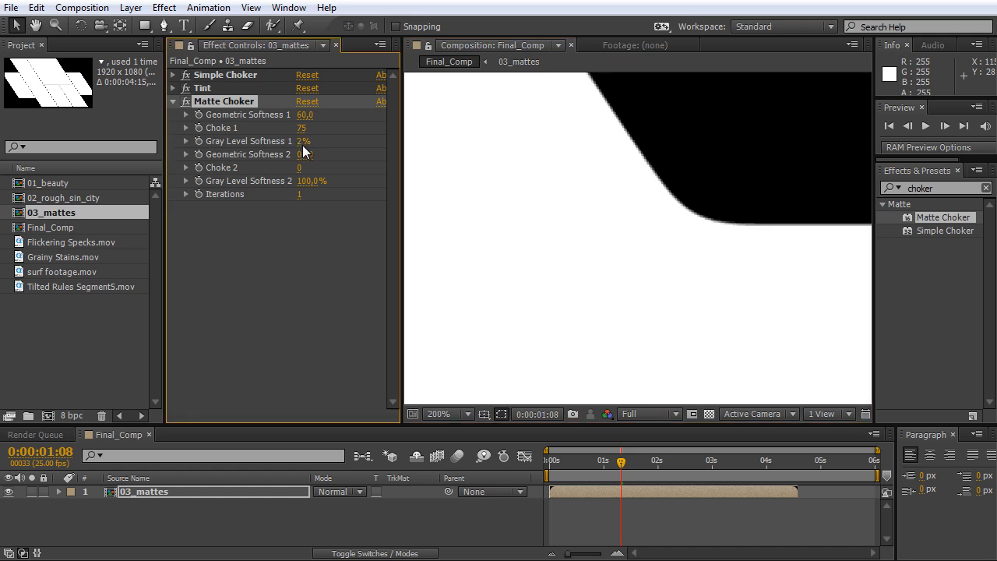
Examine the rounded panel shapes in the full frame and at several times in the animation.
scroll(643, 243, "down", 6)
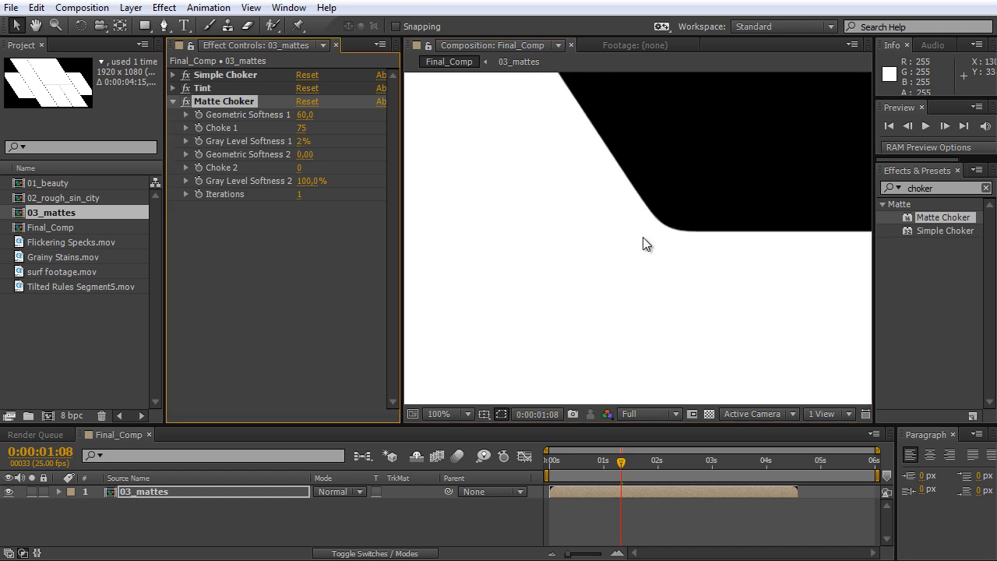
left_click_drag(594, 304, 668, 243)
left_click_drag(403, 257, 327, 265)
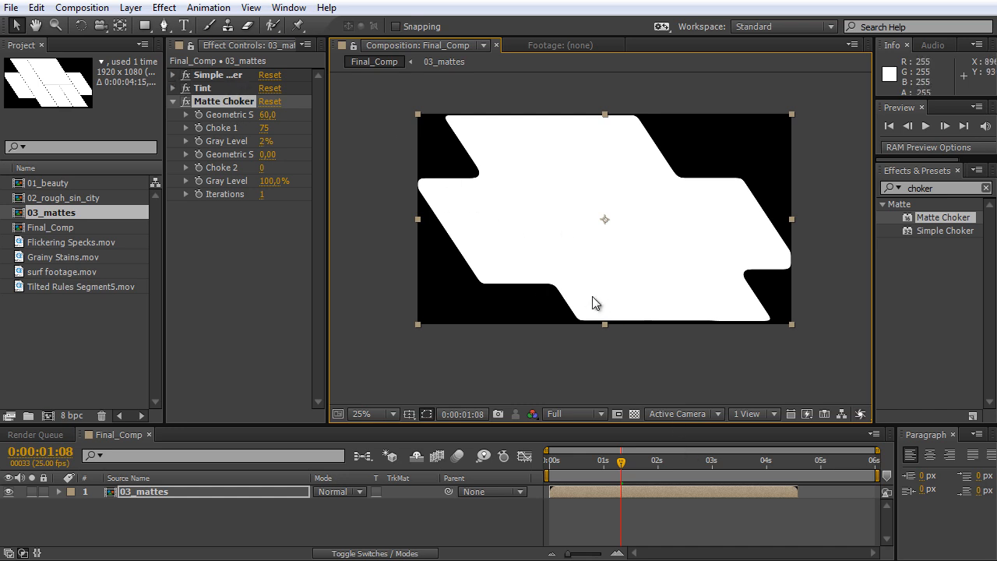
left_click_drag(621, 464, 597, 471)
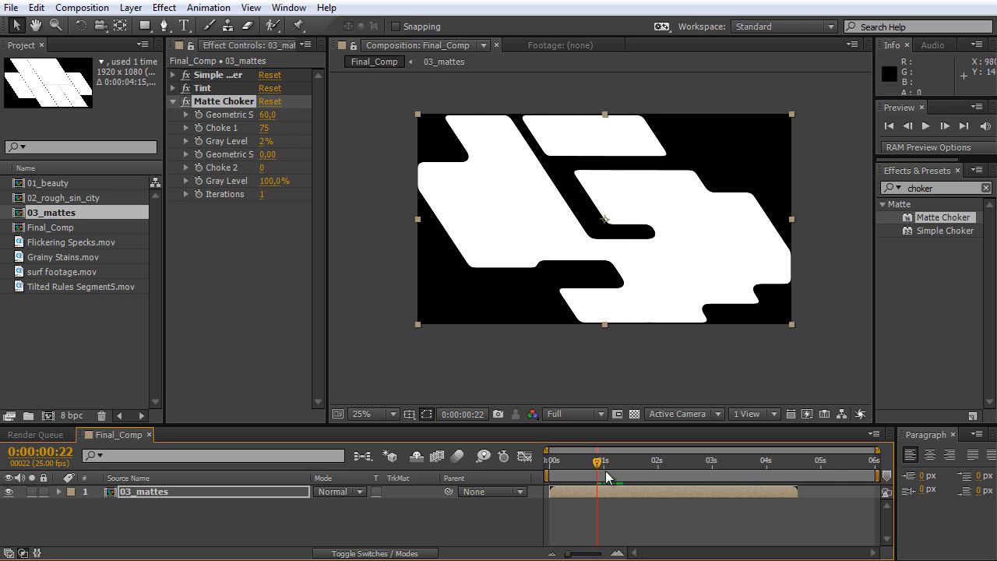
left_click_drag(598, 468, 586, 466)
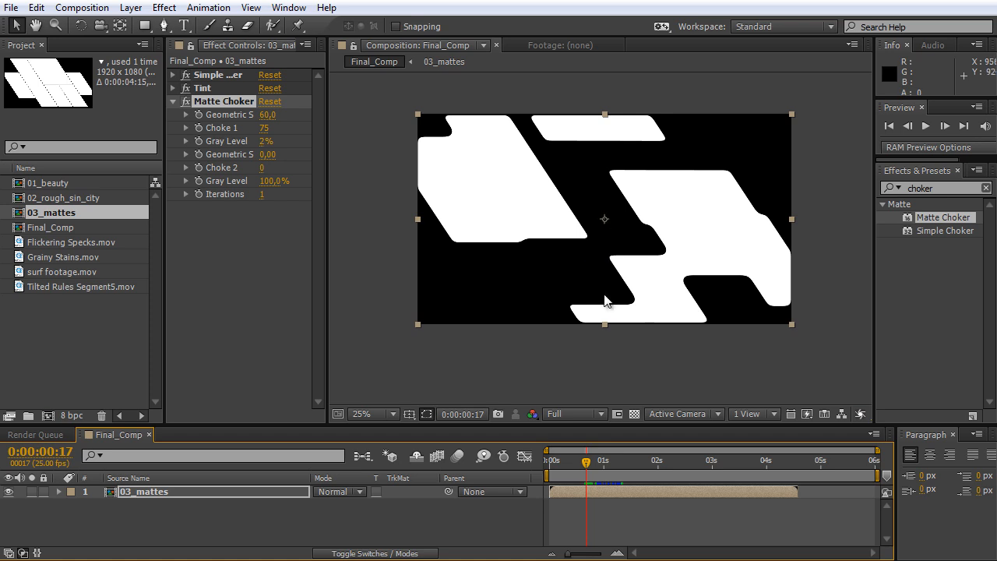
left_click_drag(601, 467, 597, 466)
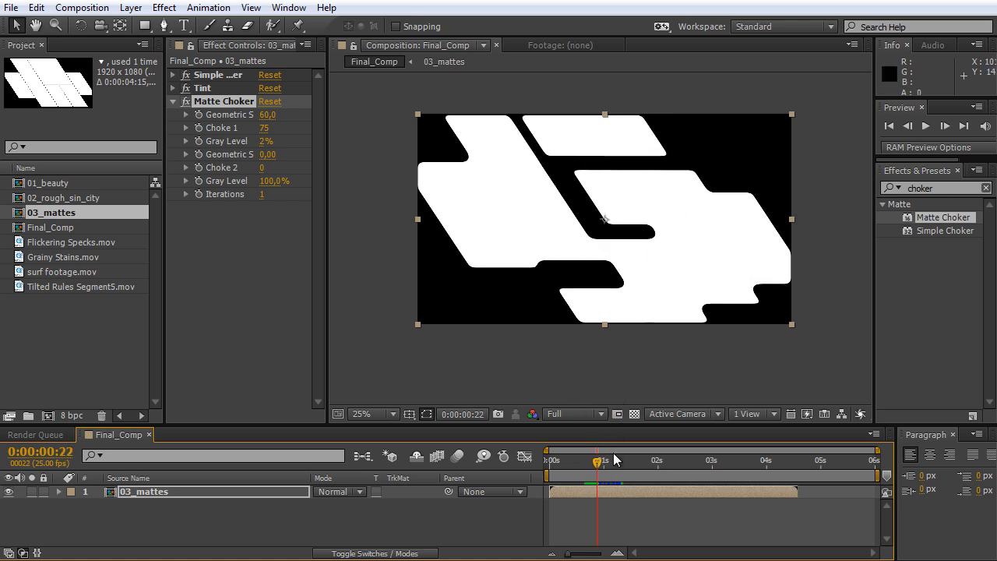
left_click_drag(599, 466, 609, 466)
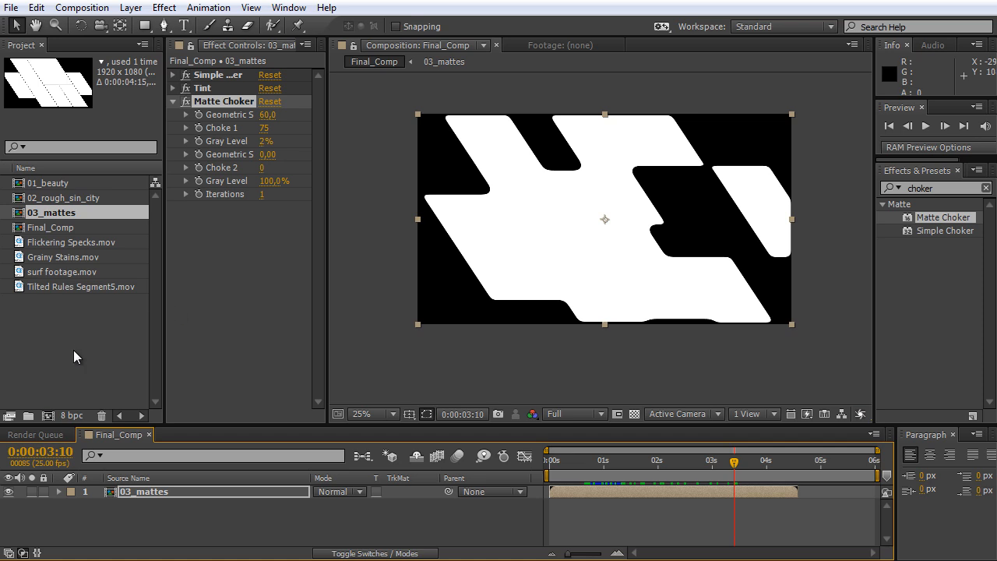
Add 01_beauty and 02_rough_sin_city to Final_Comp beneath 03_mattes, with 01_beauty as the lowest layer.
left_click(73, 350)
left_click(71, 185)
left_click(74, 200, "shift")
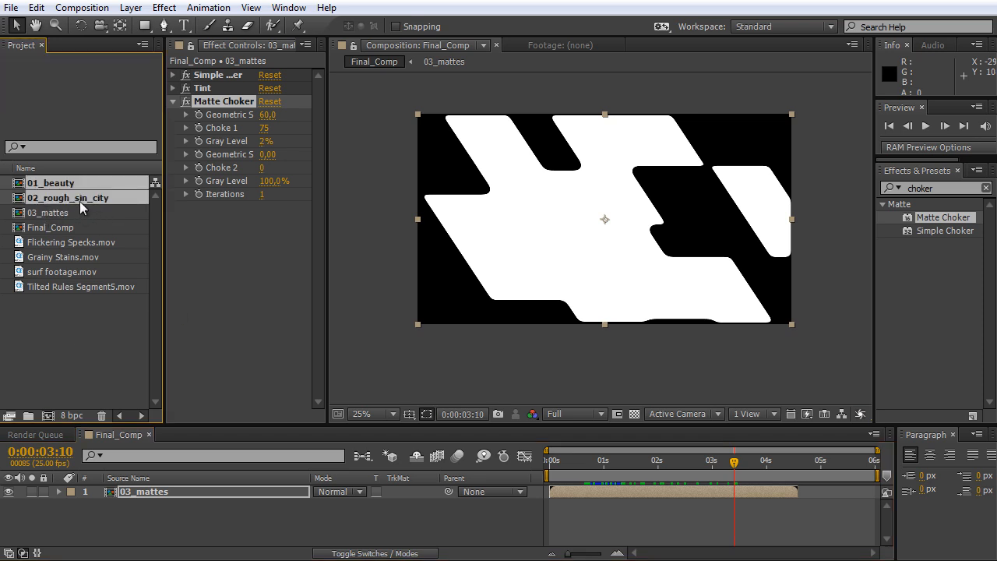
left_click_drag(79, 199, 78, 520)
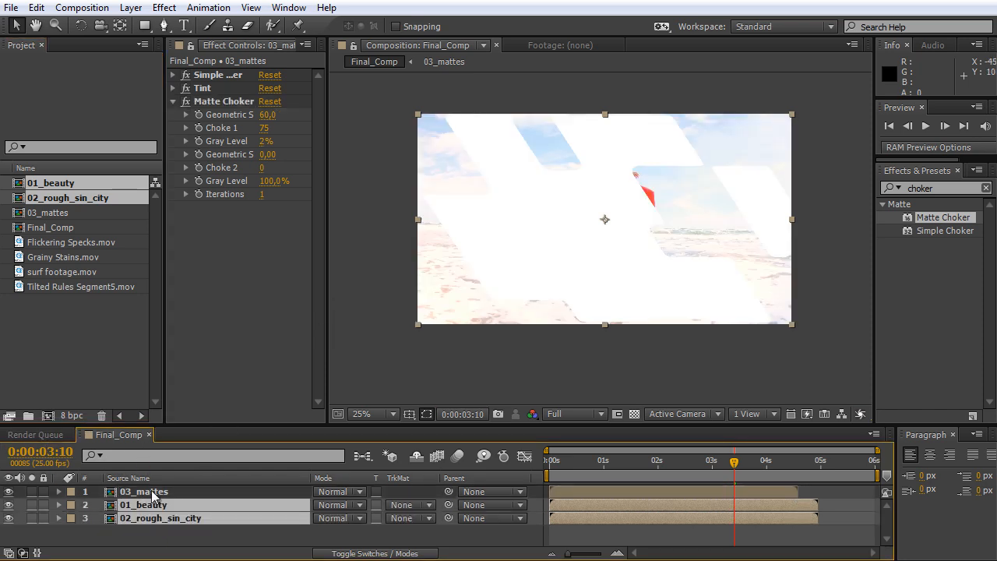
left_click(176, 540)
left_click_drag(153, 501, 153, 520)
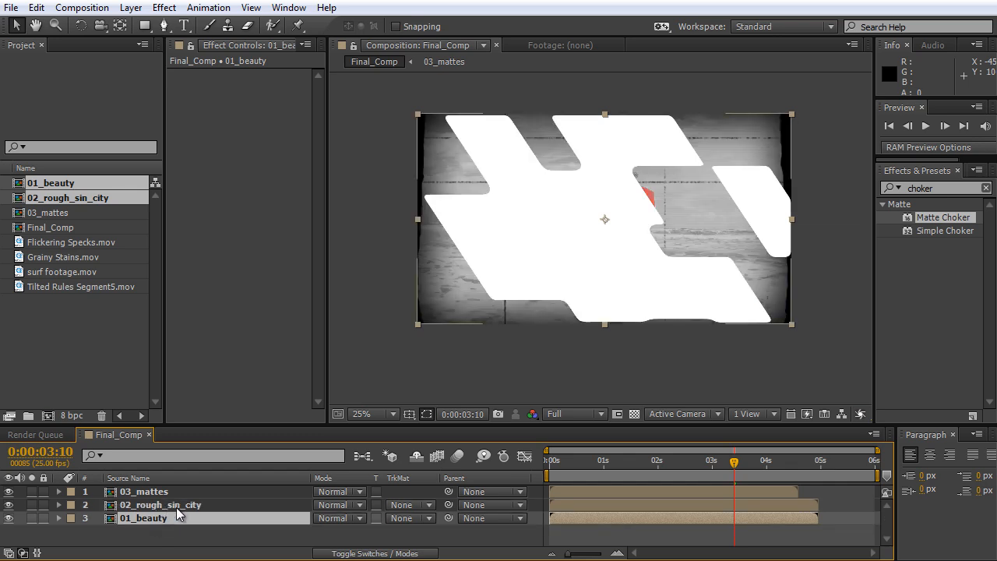
Set the track matte of 02_rough_sin_city to Alpha Matte "03_mattes" and preview the composition from the start.
left_click(162, 493)
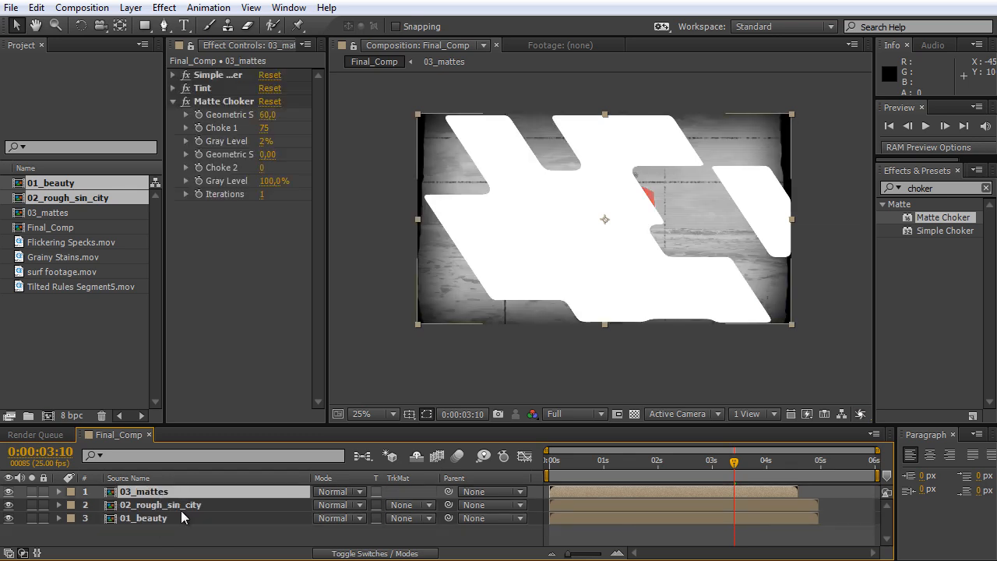
left_click(183, 505)
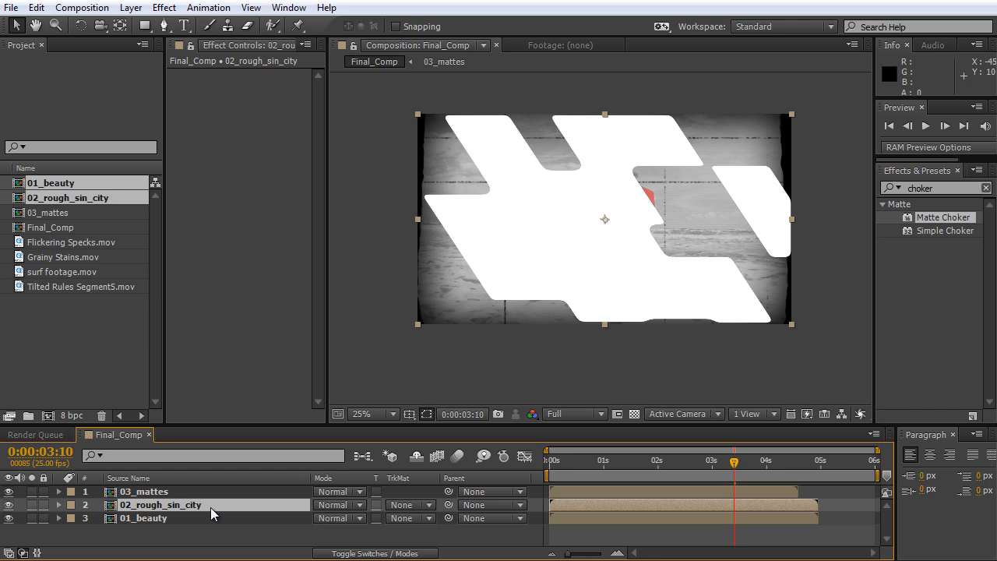
left_click(420, 506)
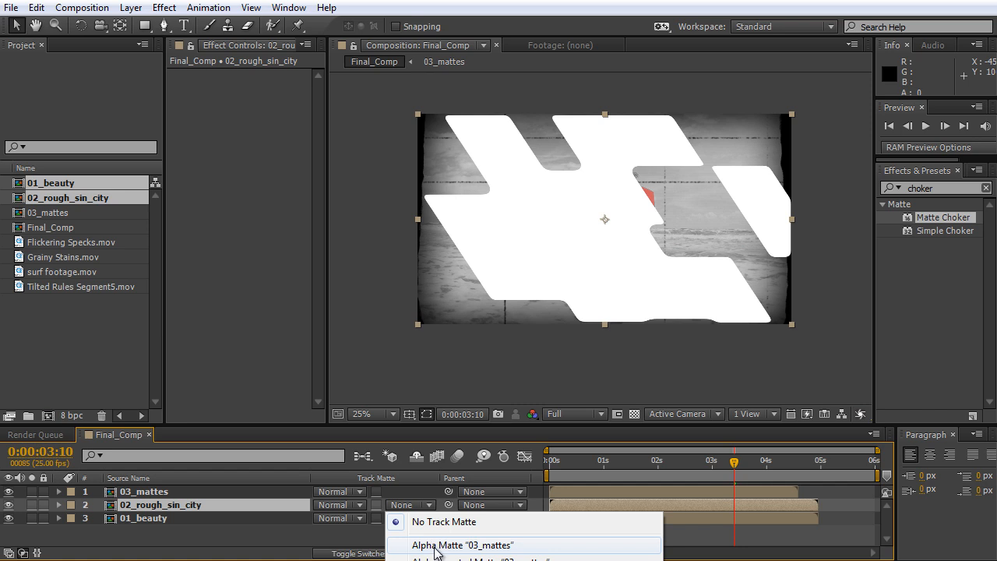
left_click(435, 545)
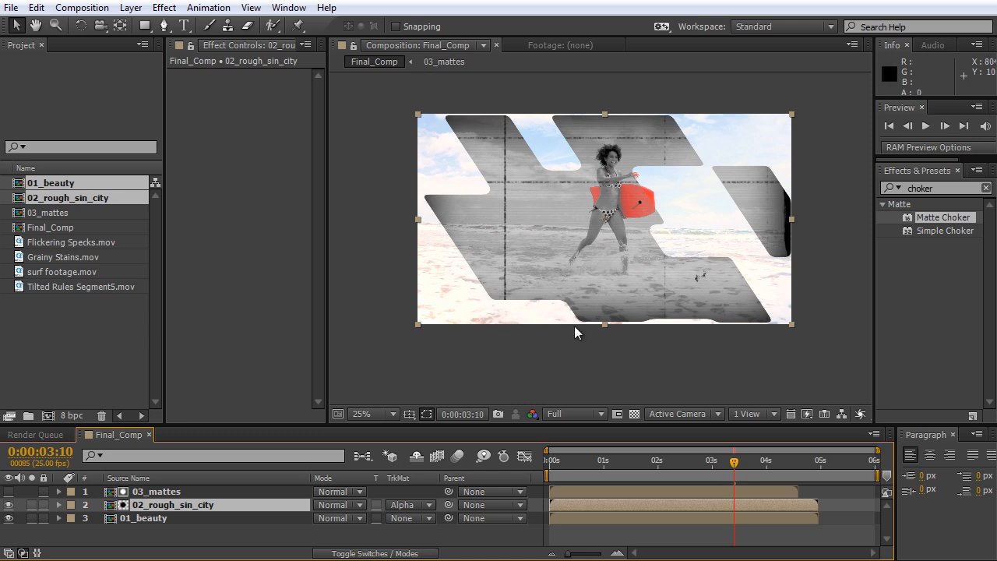
key("period")
key("KP_0")
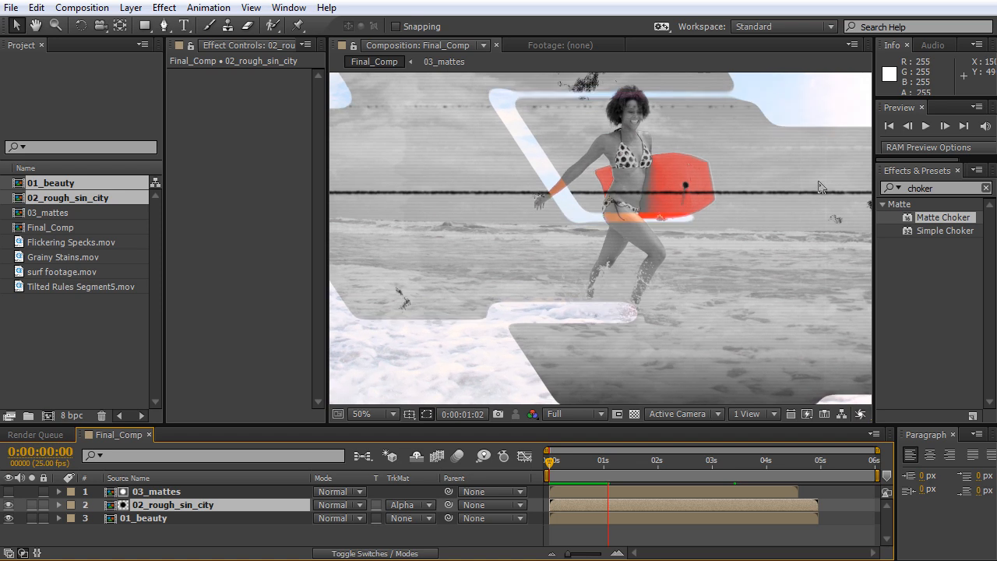
key("space")
scroll(652, 249, "down", 2)
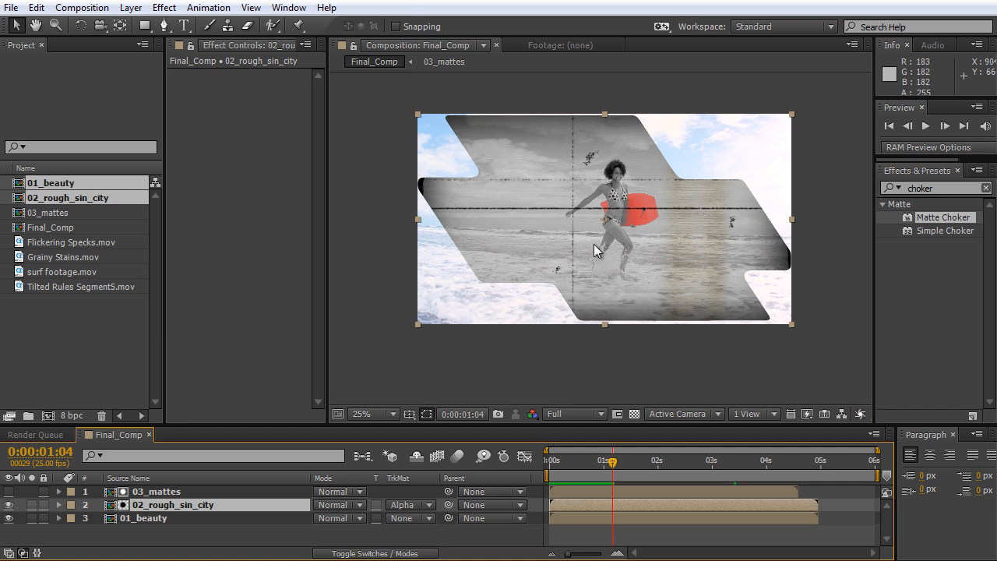
Duplicate the 03_mattes layer as "shadow" and place it, switched visible, between 02_rough_sin_city and 01_beauty.
left_click(176, 491)
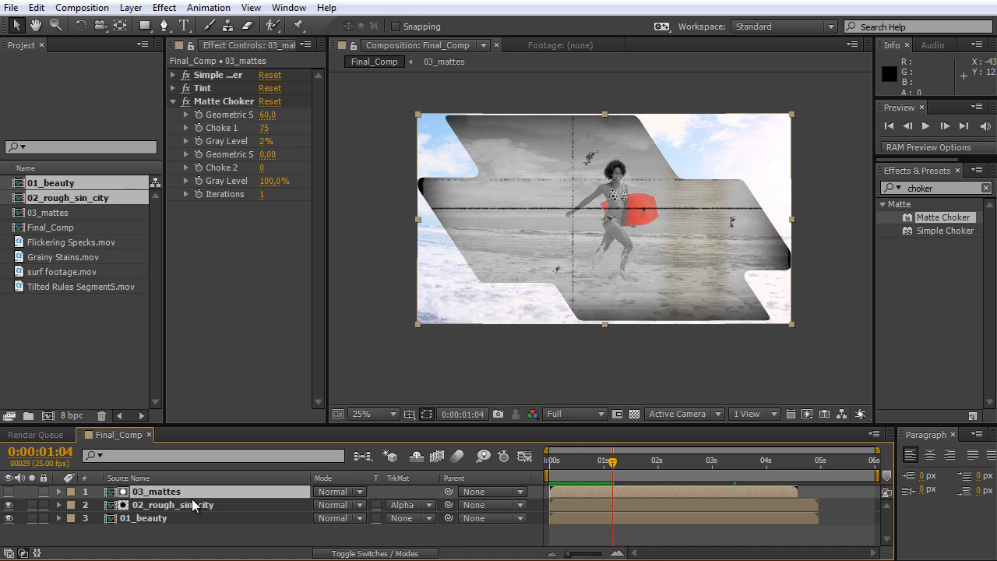
key("ctrl+d")
key("Return")
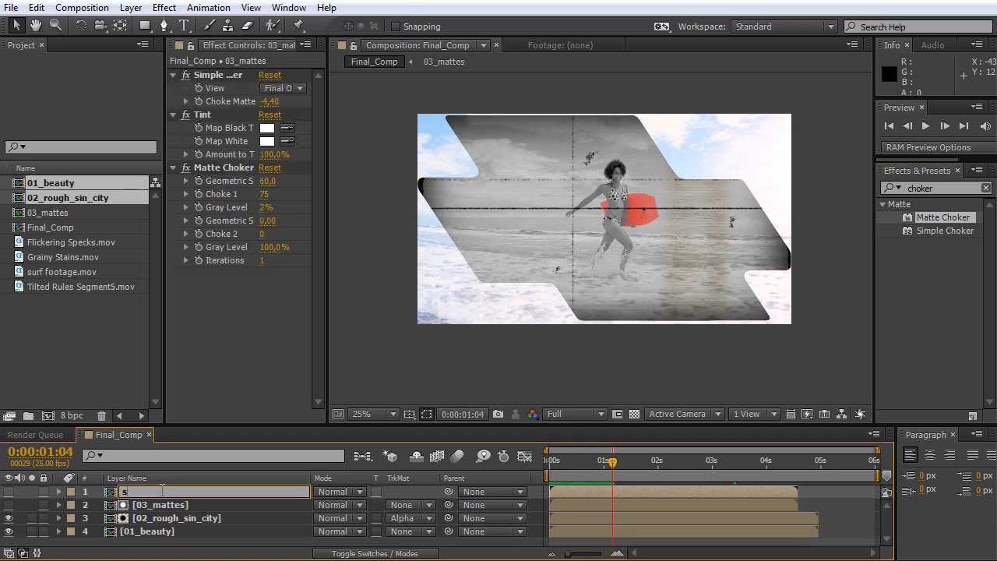
type("shadow")
key("Return")
left_click_drag(144, 493, 187, 535)
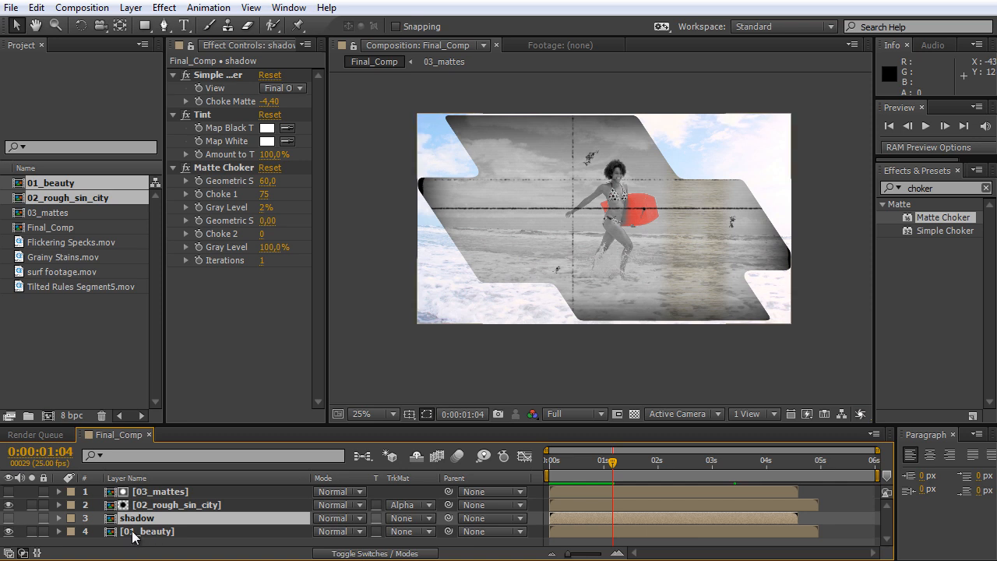
left_click(8, 518)
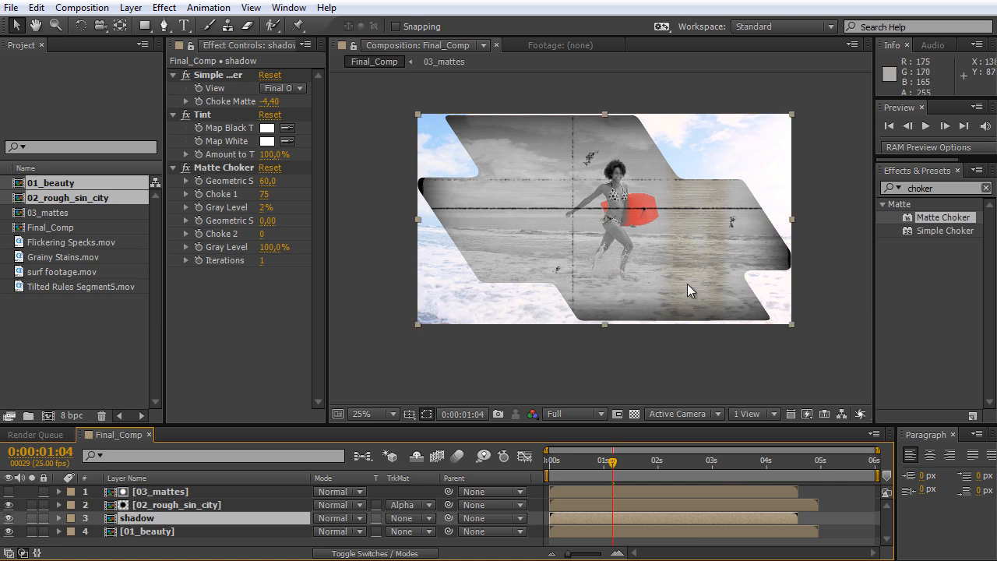
Apply the Drop Shadow effect to the shadow layer and collapse the settings of its other effects.
left_click(942, 187)
type("shadow")
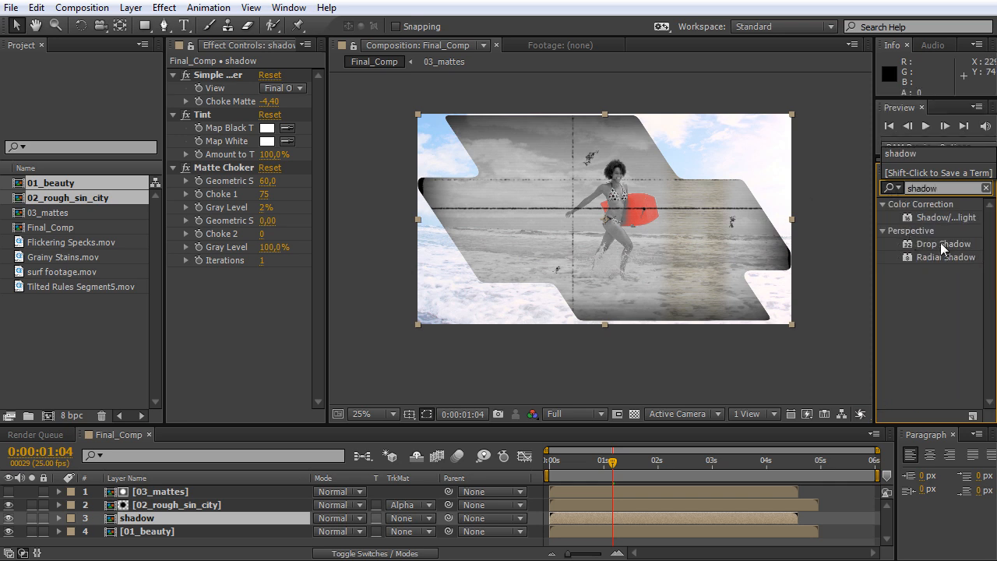
left_click_drag(941, 244, 319, 518)
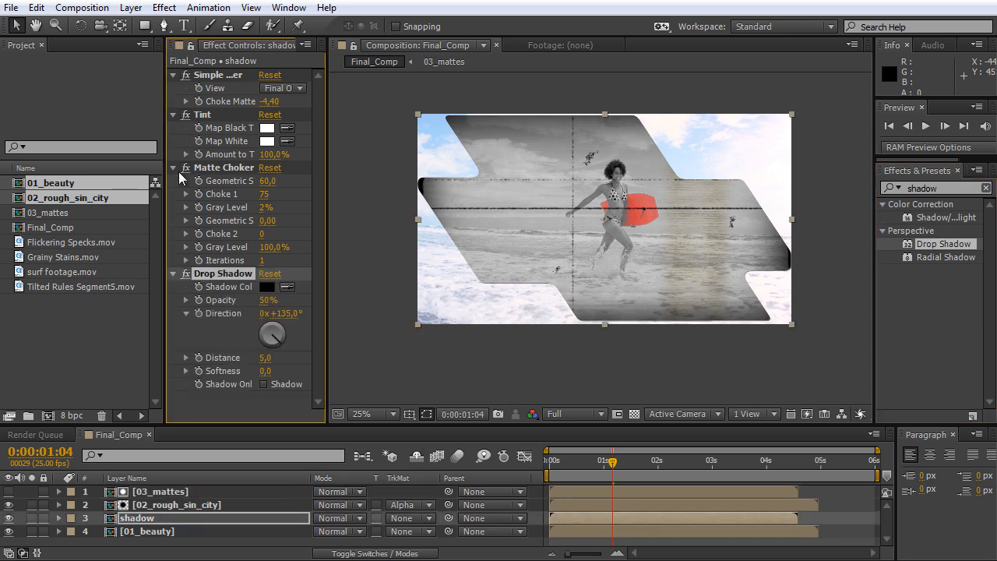
left_click(174, 168)
left_click(174, 114)
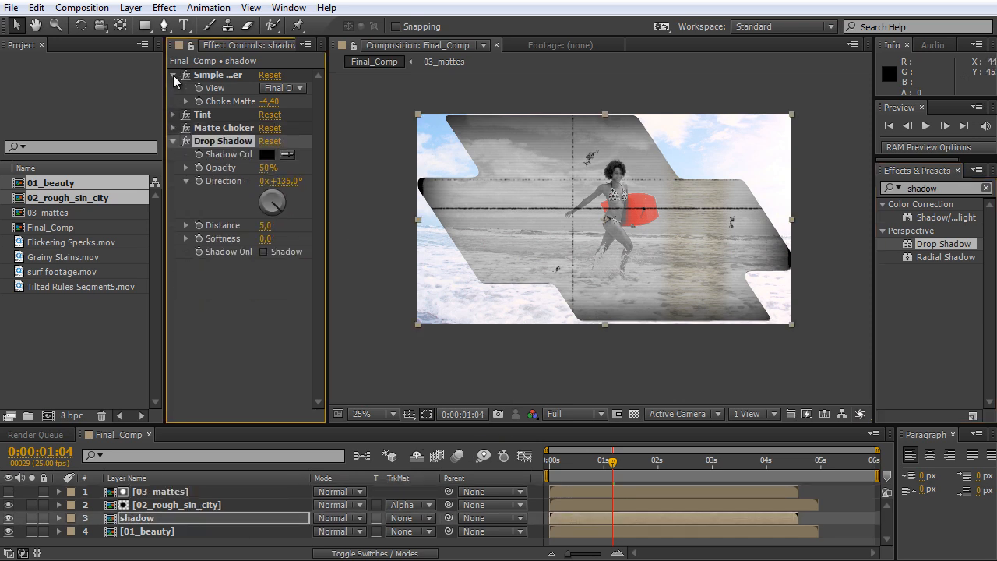
left_click(174, 75)
left_click_drag(324, 224, 373, 224)
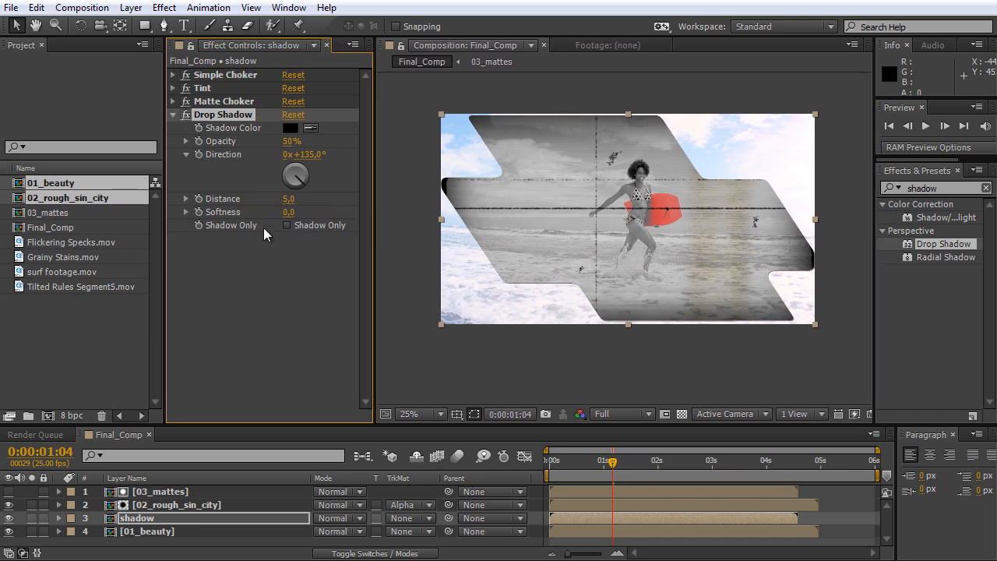
Configure the Drop Shadow as Shadow Only with direction 224°, distance 45, softness 93 and opacity 56%.
left_click(286, 225)
scroll(632, 203, "up", 2)
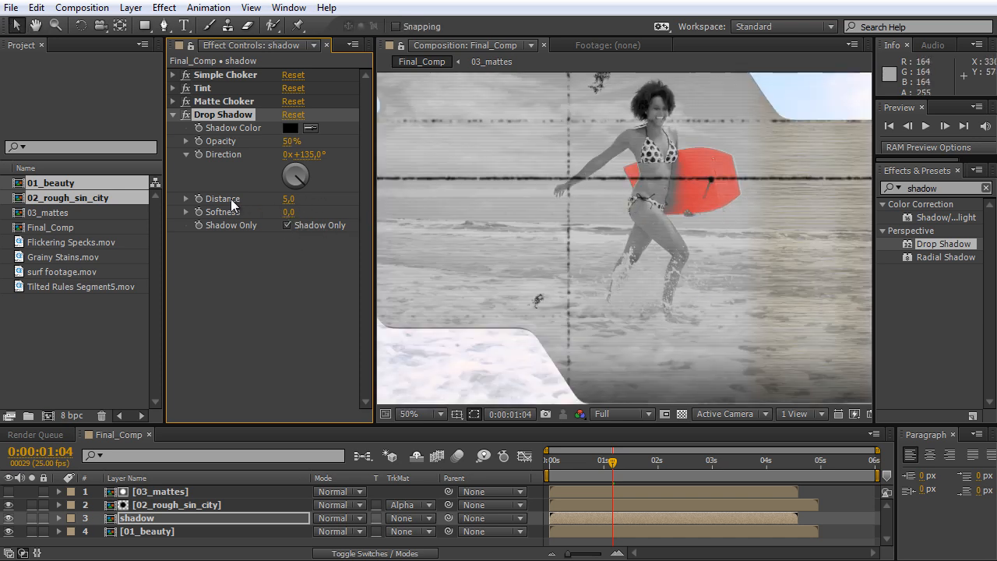
mouse_move(287, 199)
left_mouse_down()
mouse_move(318, 198)
mouse_move(301, 185)
mouse_move(283, 190)
left_mouse_up()
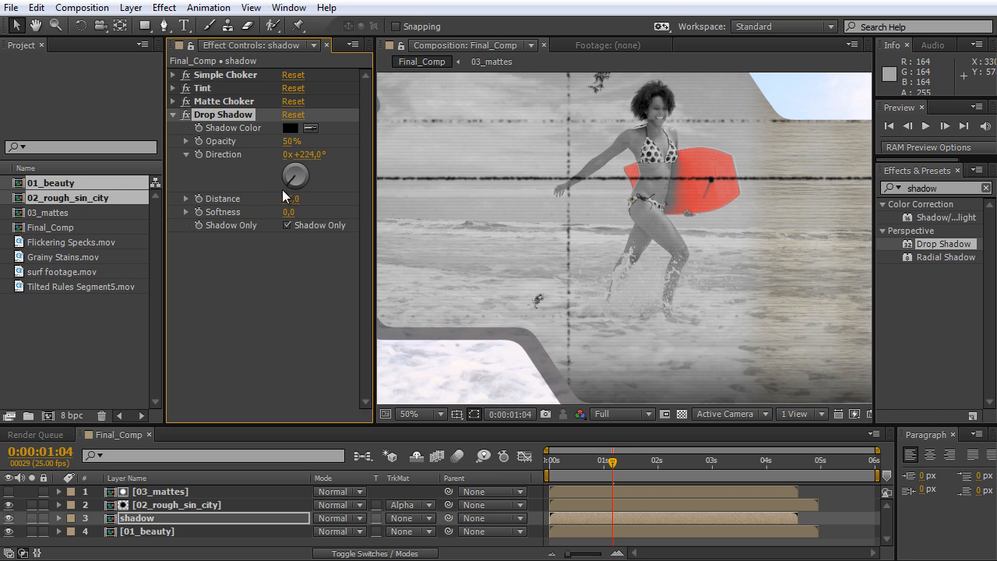
scroll(711, 253, "down", 2)
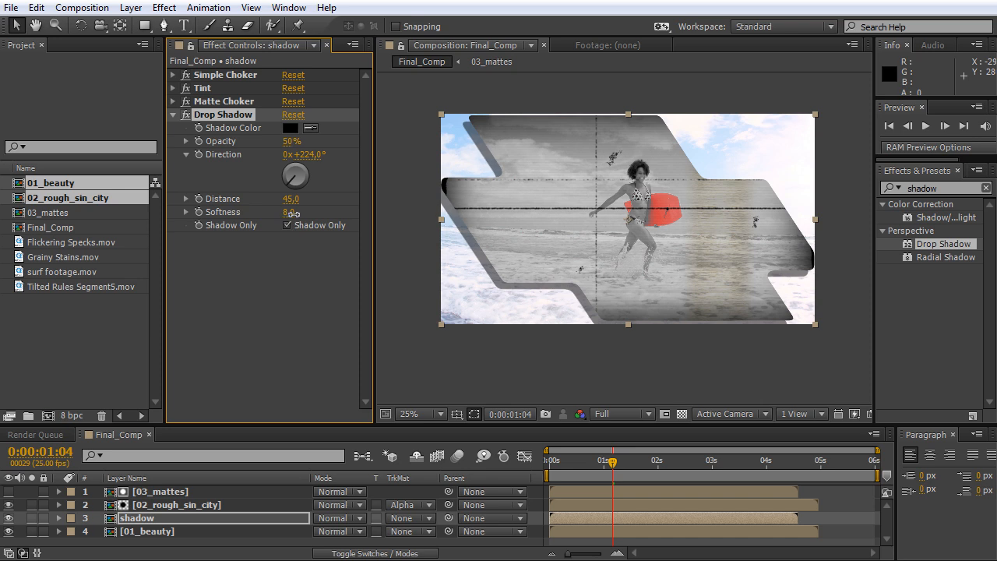
left_click_drag(307, 213, 336, 213)
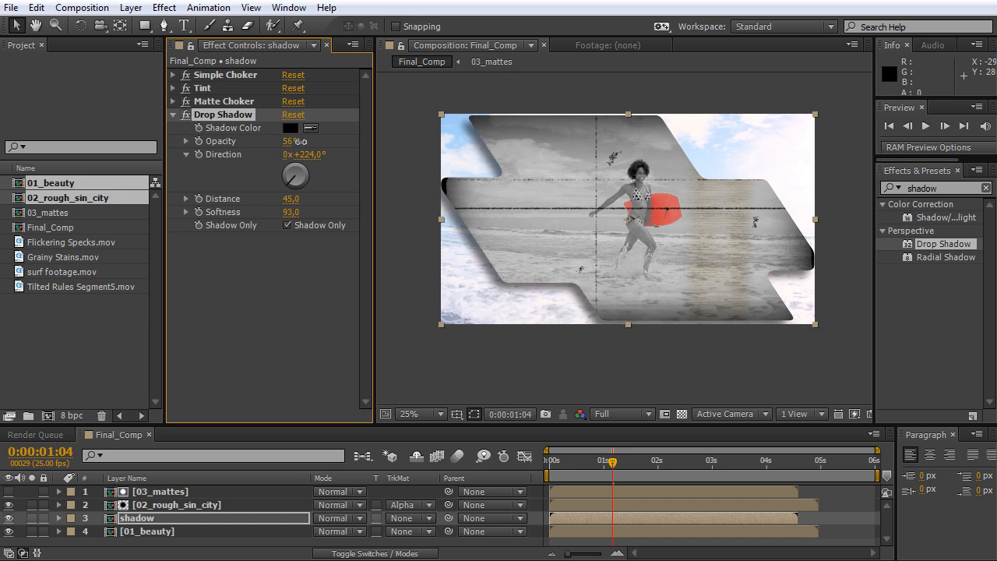
Check the panels' drop shadow at several frames from 0:00:01:05 to 0:00:01:20.
left_click(615, 465)
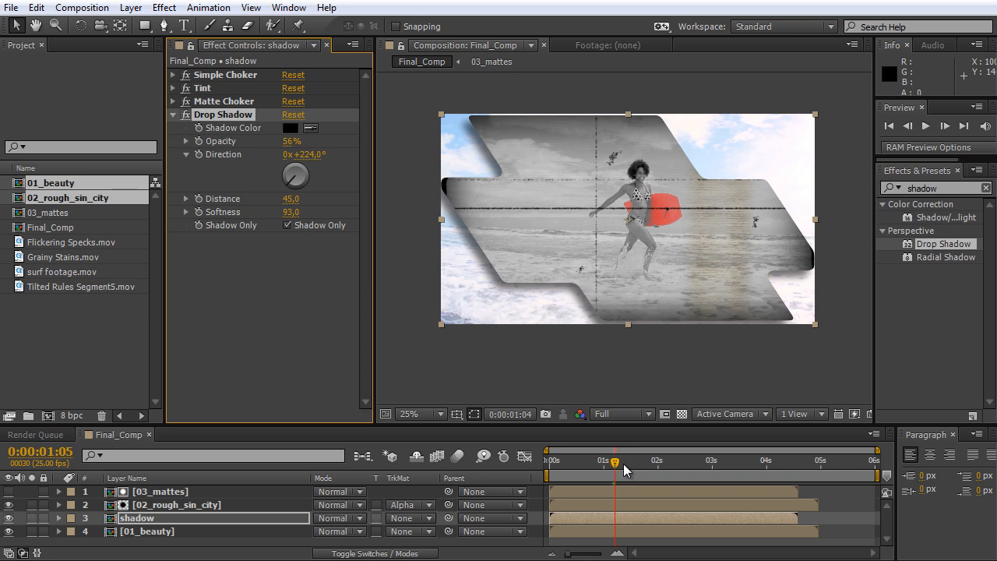
left_click(630, 465)
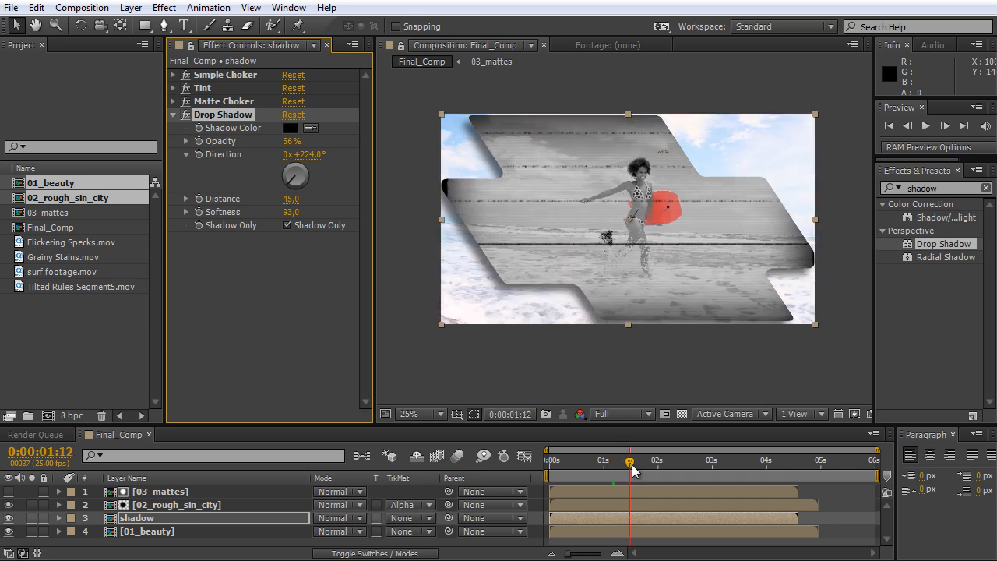
left_click(652, 473)
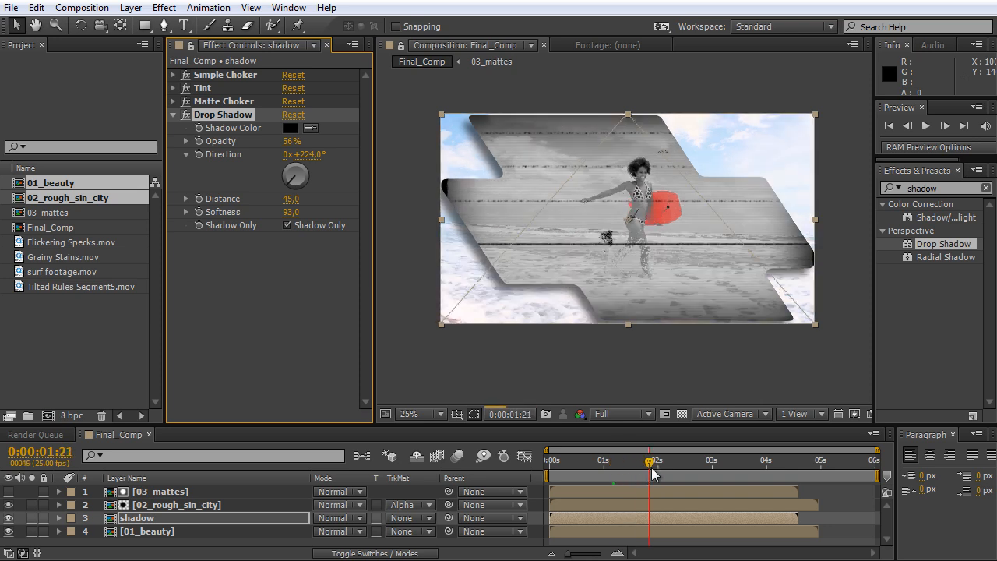
Scale the 01_beauty layer to 110% at frame 0:00:00:20.
left_click(597, 472)
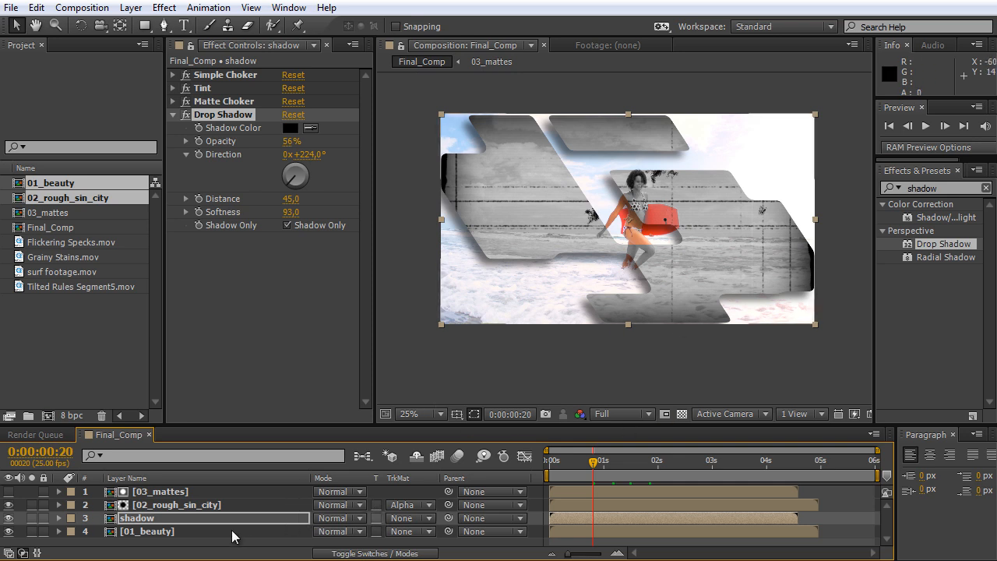
left_click(174, 533)
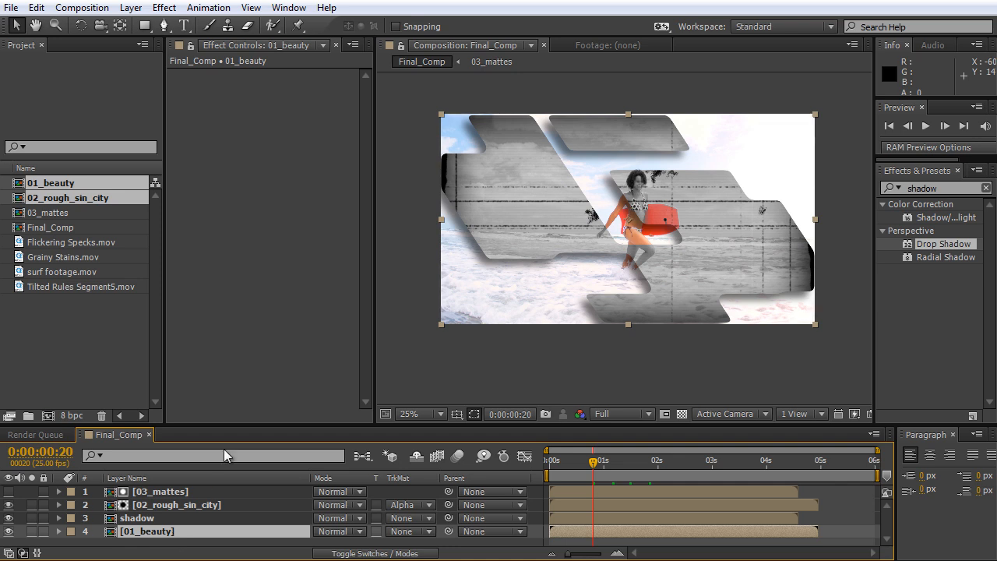
left_click_drag(231, 426, 231, 409)
scroll(473, 314, "up", 2)
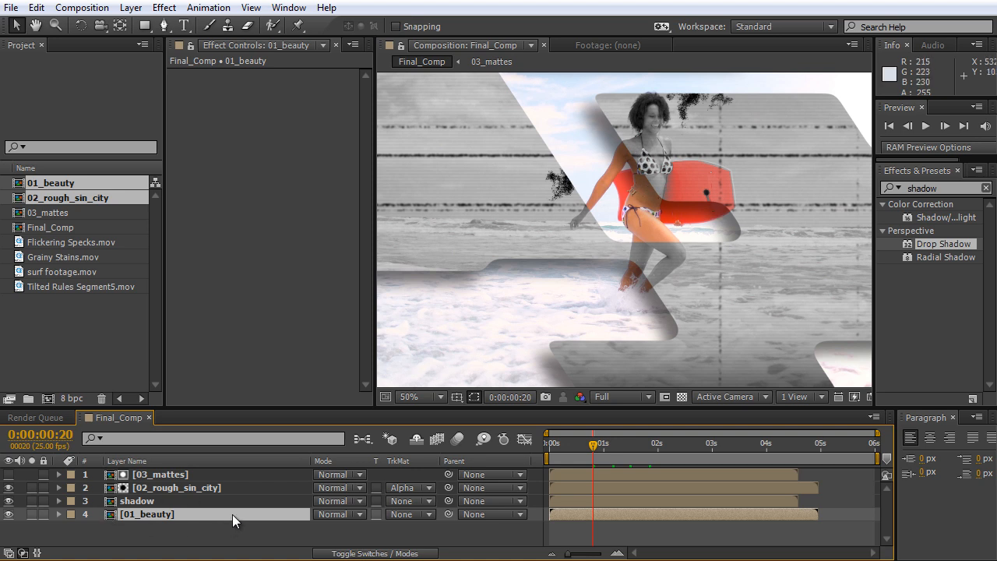
key("s")
left_click(360, 527)
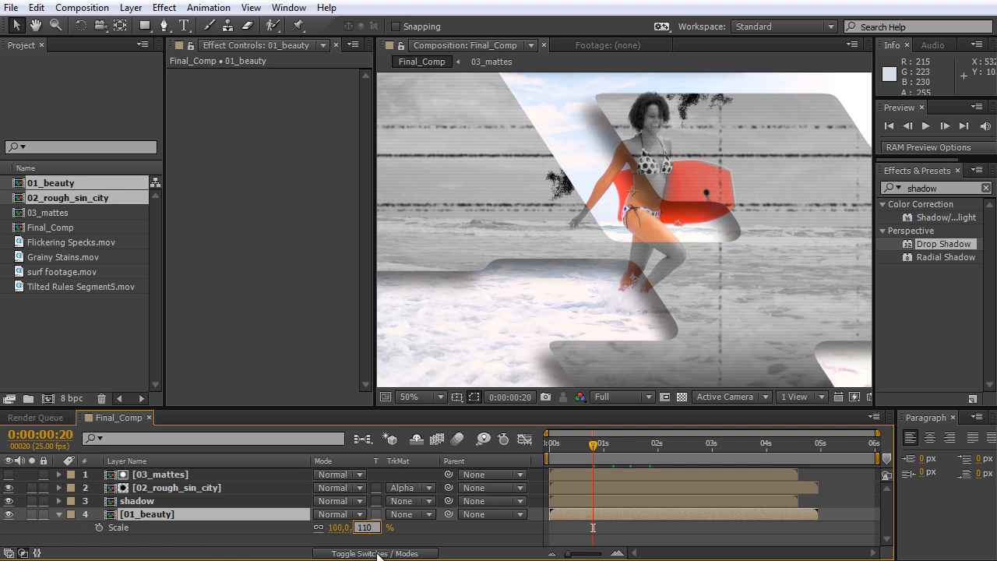
left_click(443, 539)
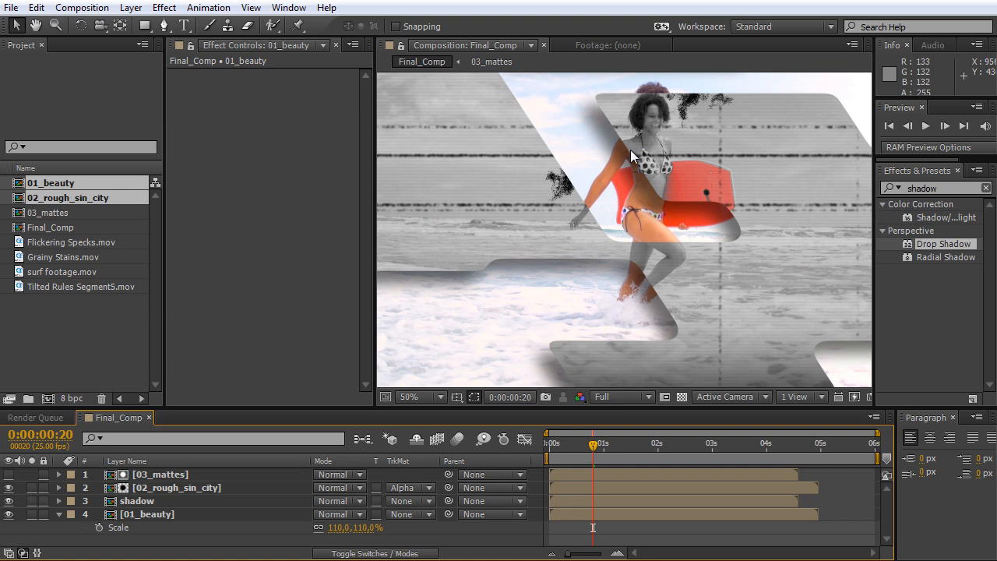
At 0:00:01:07, duplicate the 03_mattes layer at the top of the stack, then make the copy visible and solo it.
left_click(618, 455)
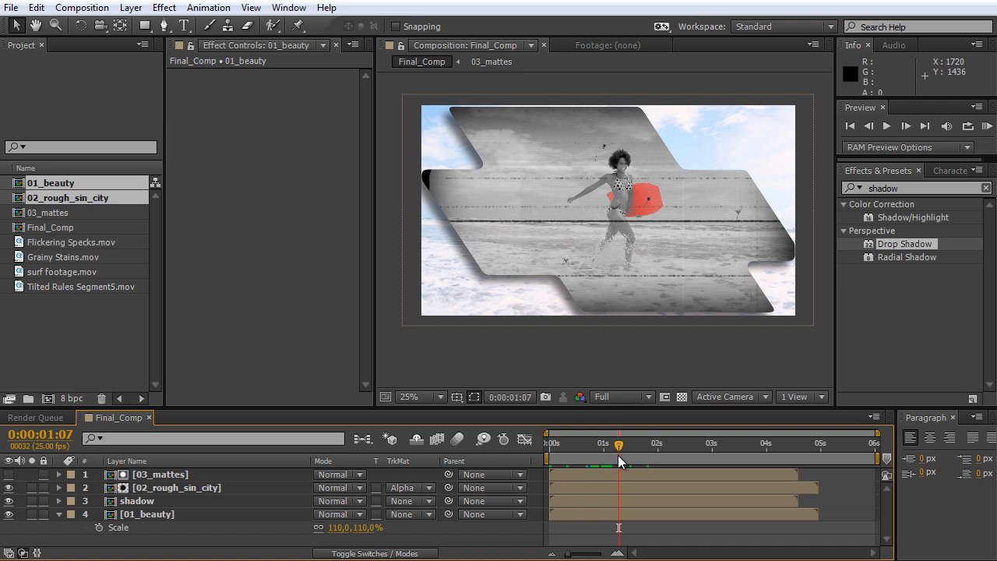
left_click(148, 475)
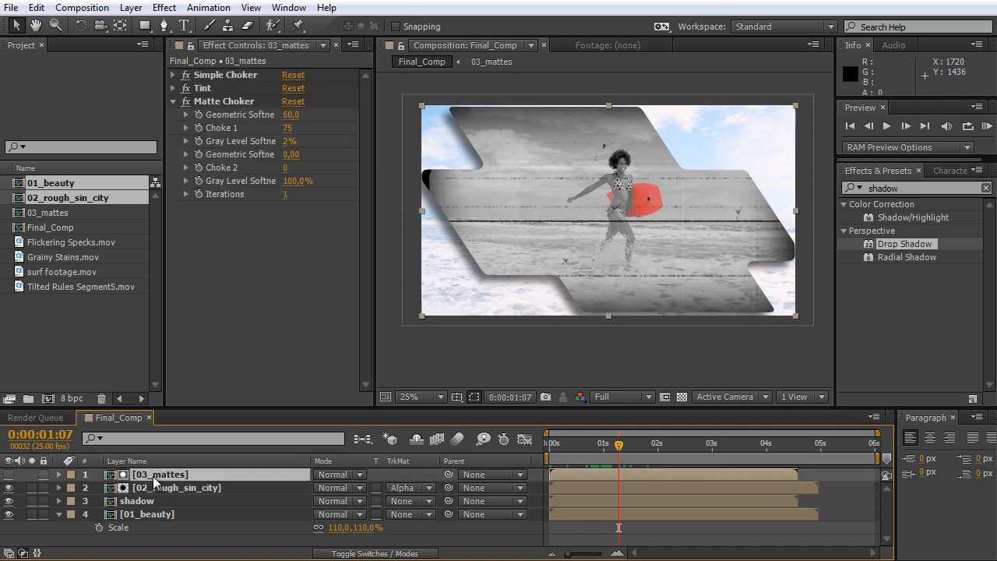
key("ctrl+d")
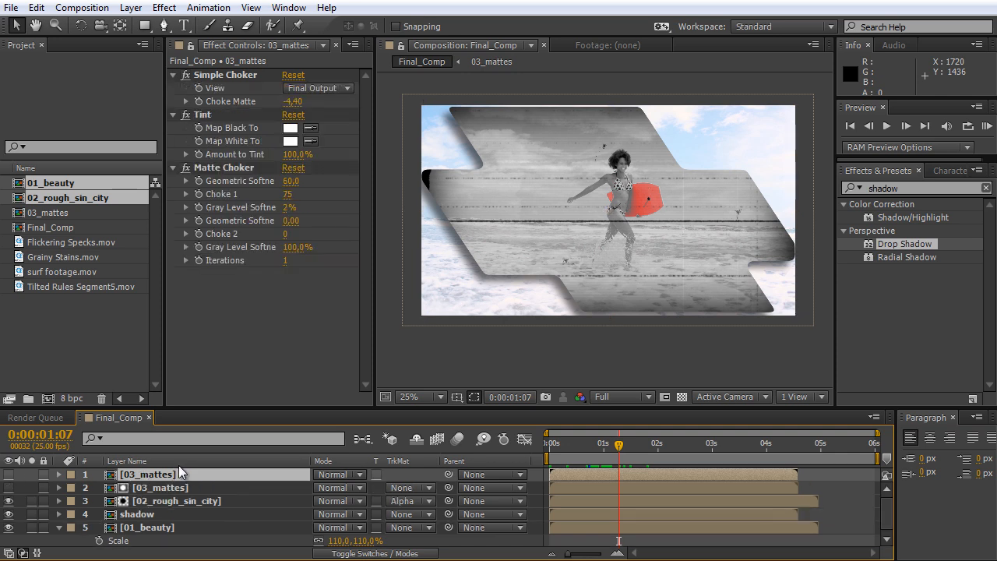
left_click(9, 474)
left_click(31, 474)
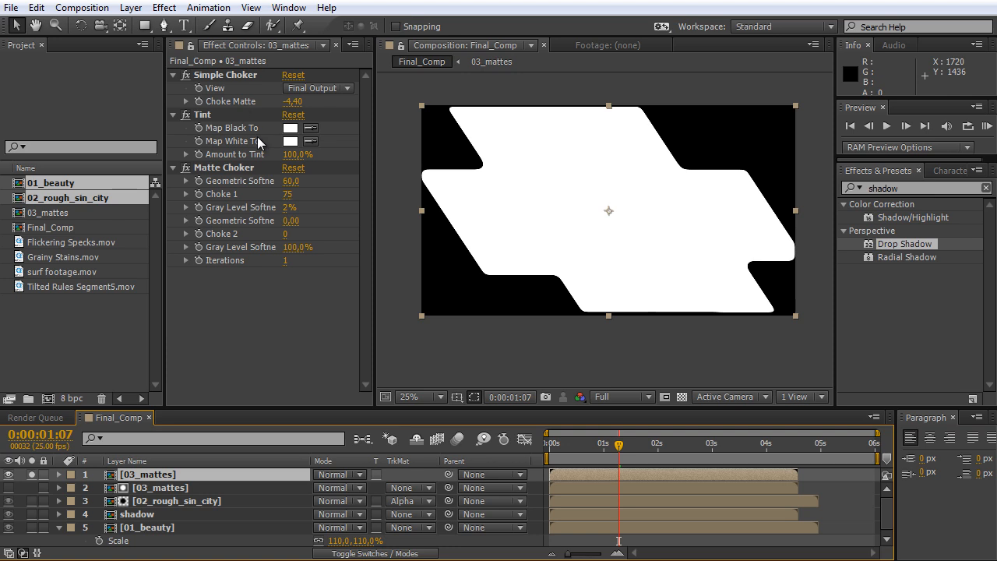
Disable all effects on the soloed 03_mattes duplicate using its layer effects switch.
left_click(192, 77)
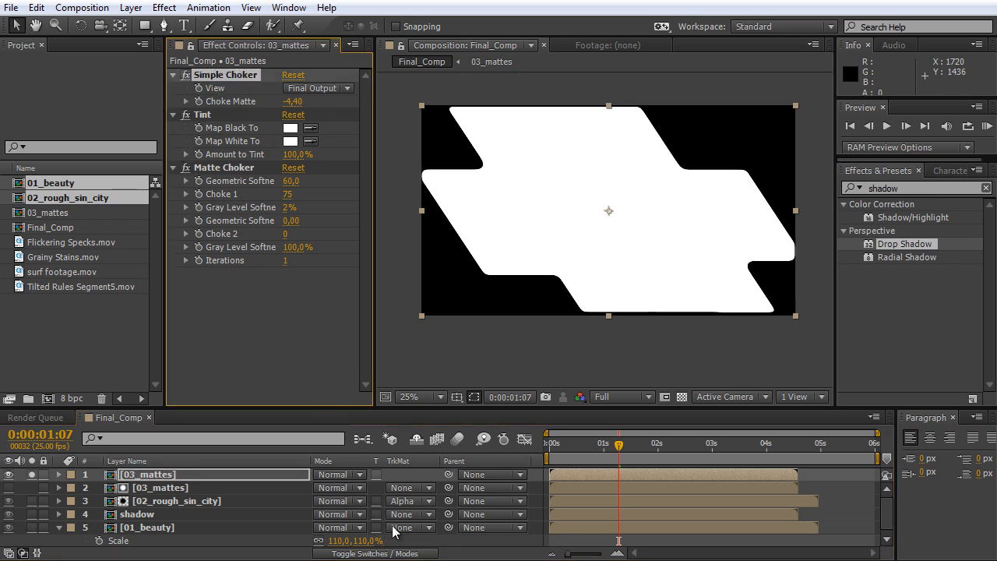
left_click(376, 554)
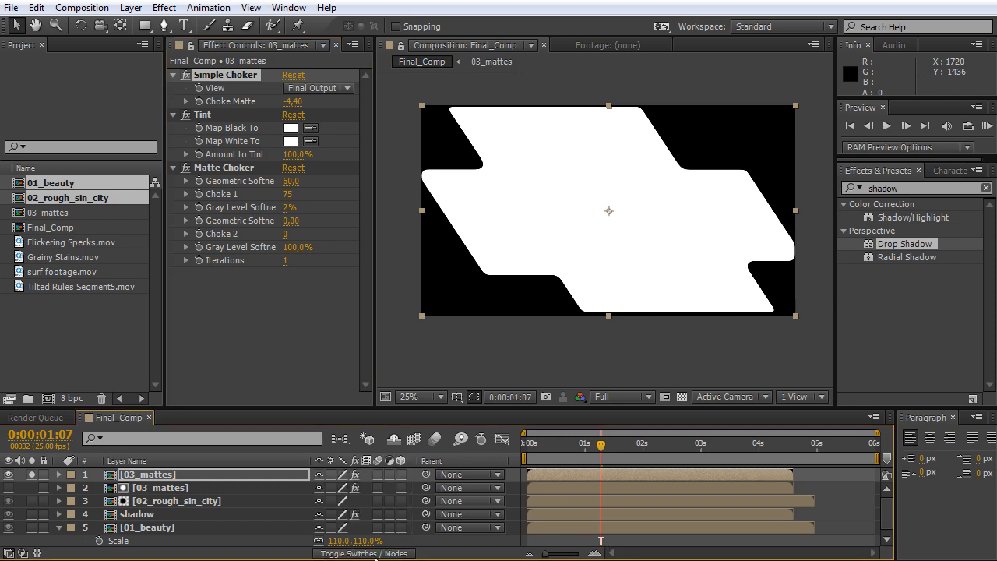
left_click(355, 474)
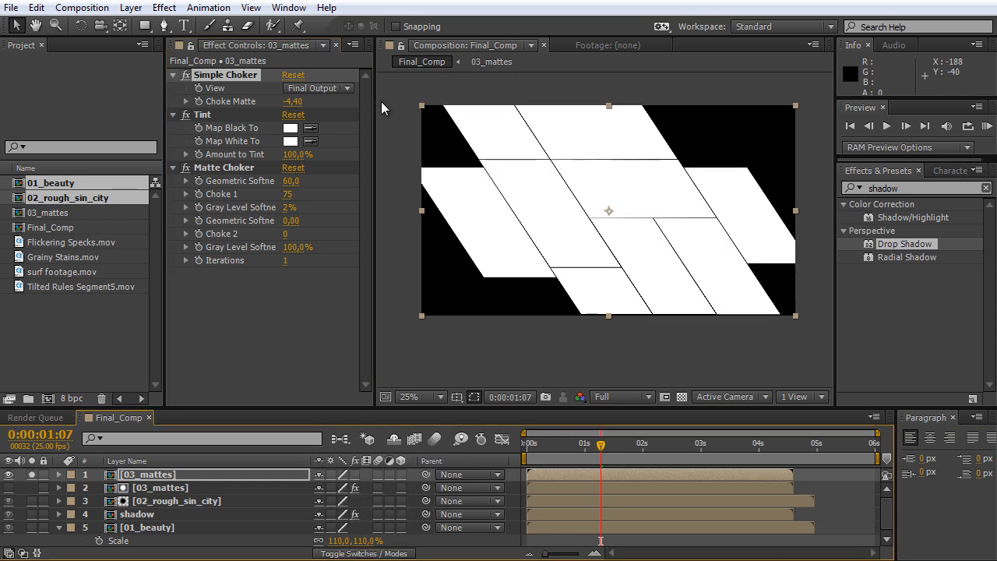
Widen the composition viewer, inspect the unrounded panels, and set the current time to 0:00:00:19.
scroll(645, 235, "up", 2)
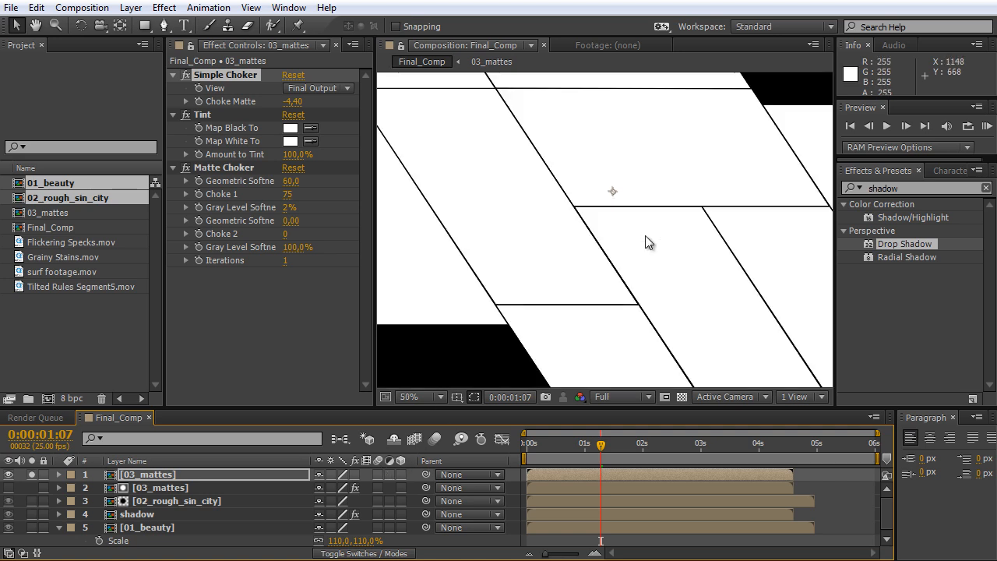
left_click_drag(375, 200, 221, 200)
key("h")
left_click_drag(366, 149, 415, 172)
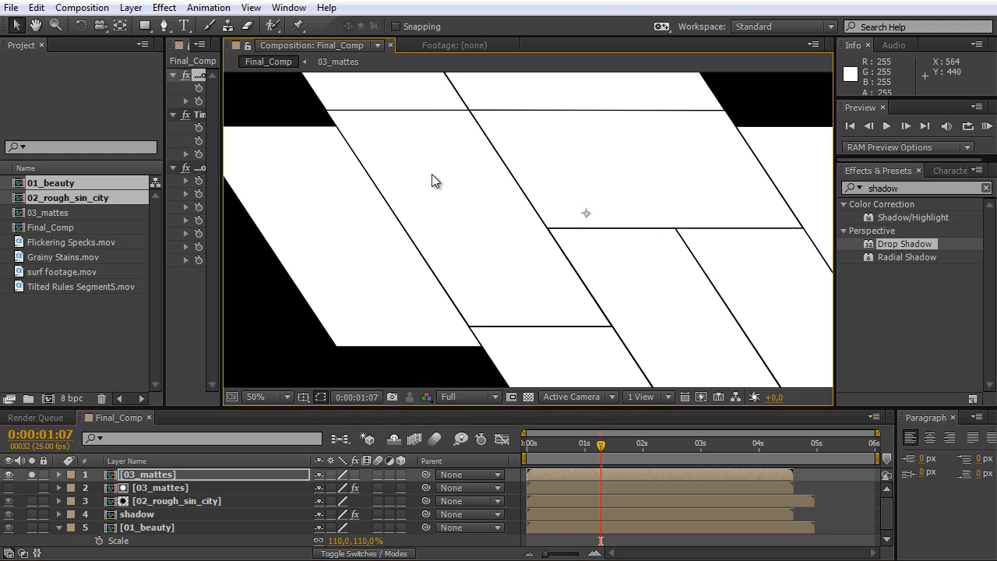
scroll(434, 180, "down", 2)
left_click_drag(554, 442, 651, 471)
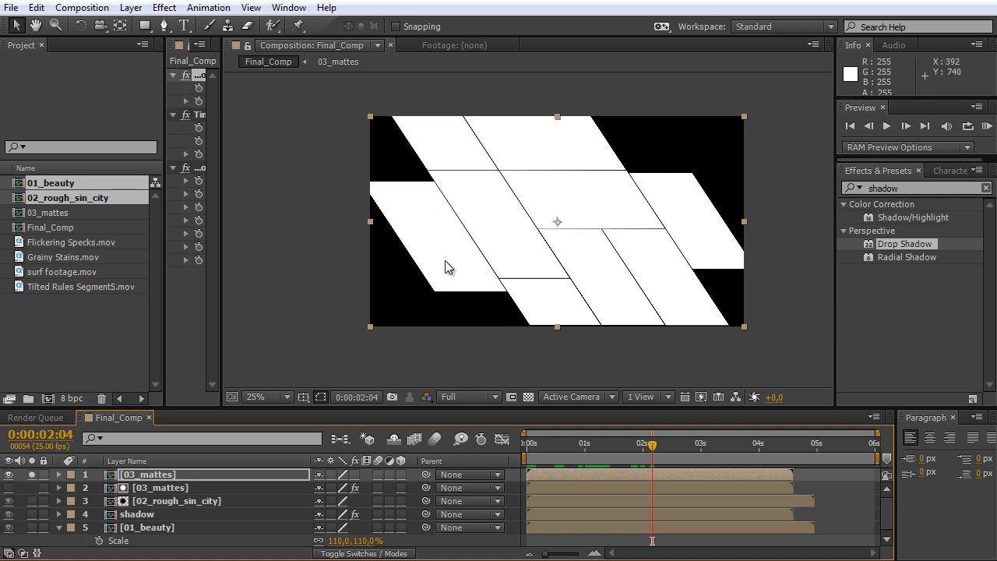
left_click_drag(652, 445, 571, 459)
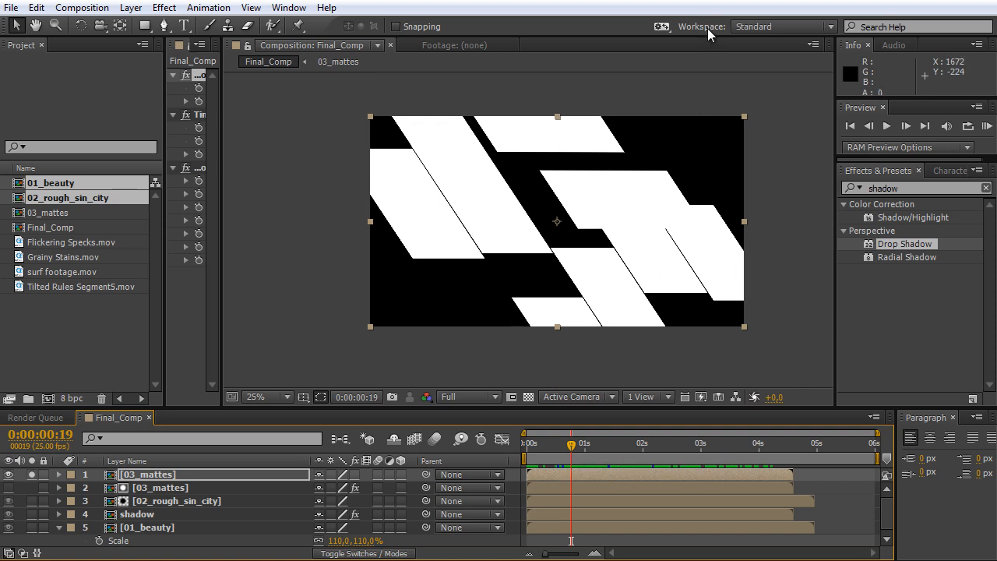
Switch to the Motion Tracking workspace and start Track Motion on the soloed 03_mattes layer.
left_click(784, 31)
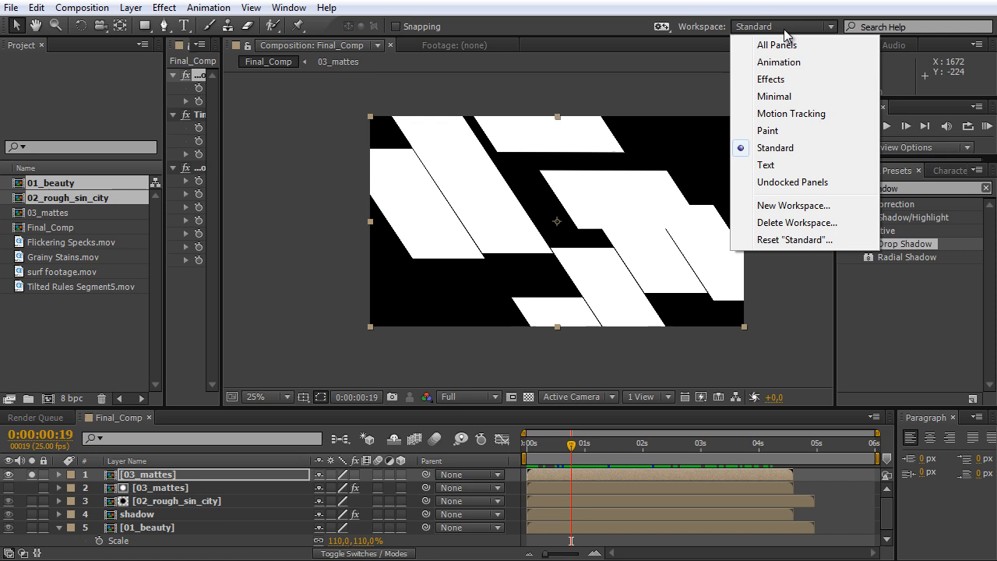
left_click(814, 115)
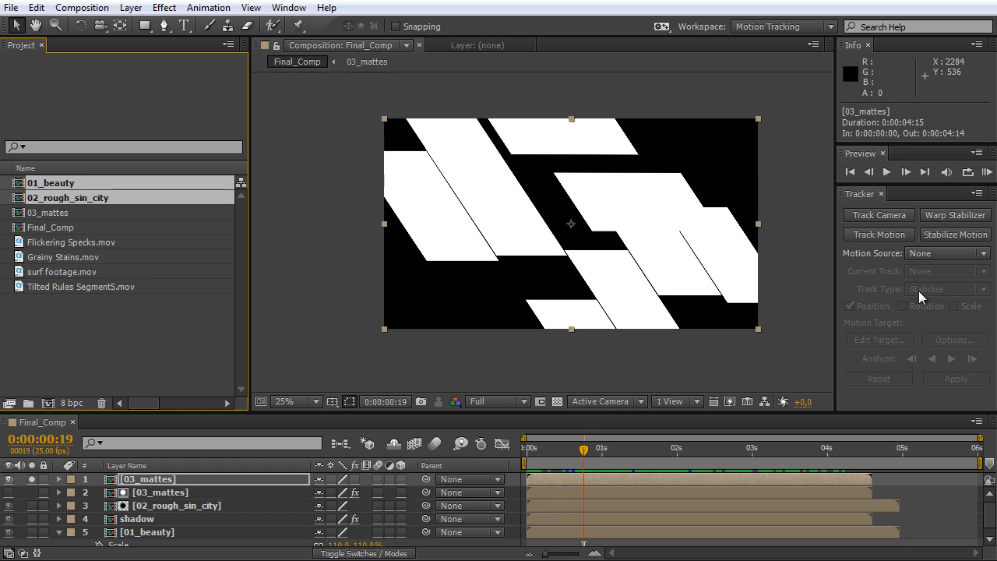
left_click(879, 234)
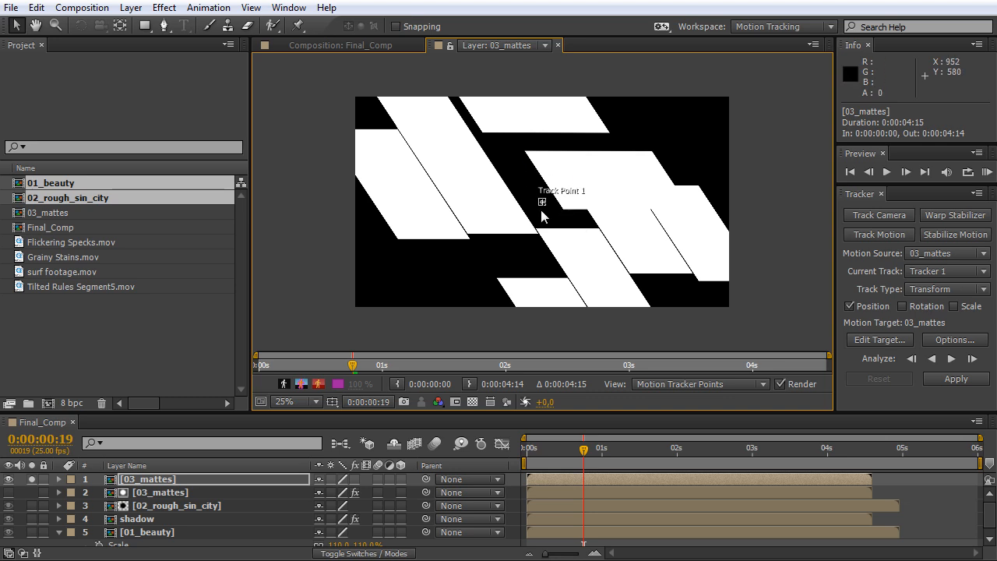
Place Track Point 1 on the lower-right tip of the leftmost white panel at frame 0:00:00:19.
key("period")
key("period")
key("period")
key("period")
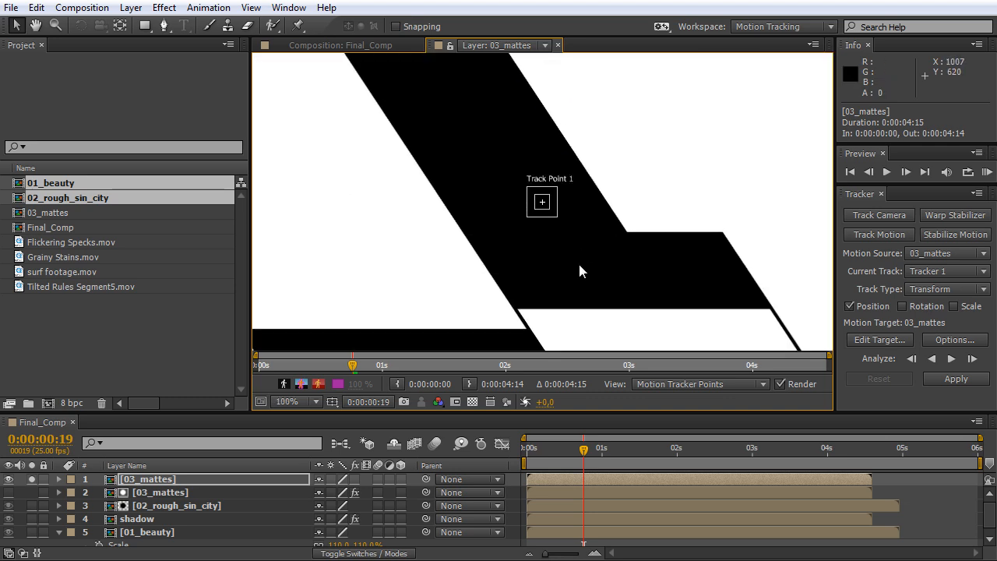
key("period")
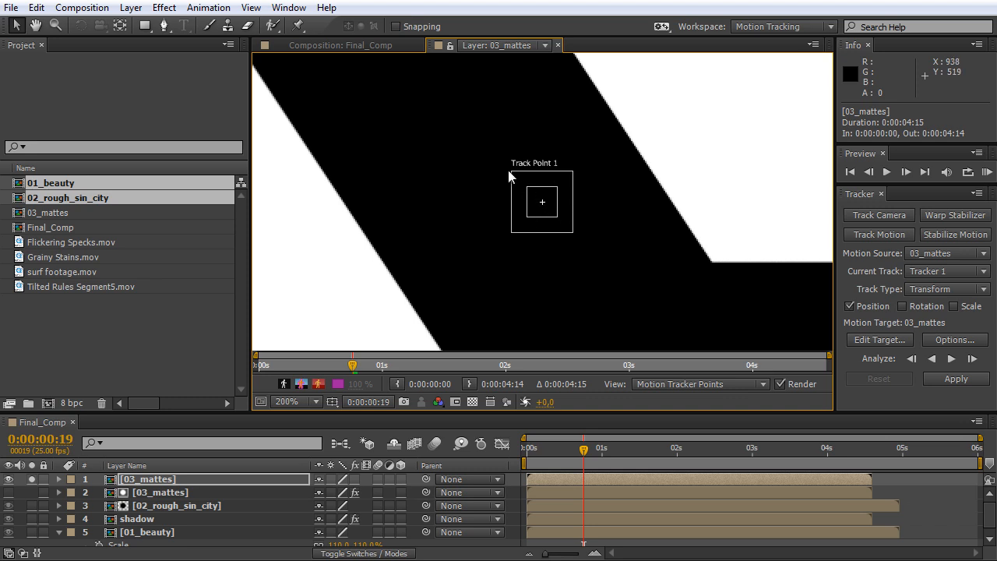
key("space")
left_click_drag(597, 300, 748, 205)
left_click_drag(695, 129, 416, 305)
left_click_drag(553, 276, 801, 121)
left_click_drag(655, 140, 363, 266)
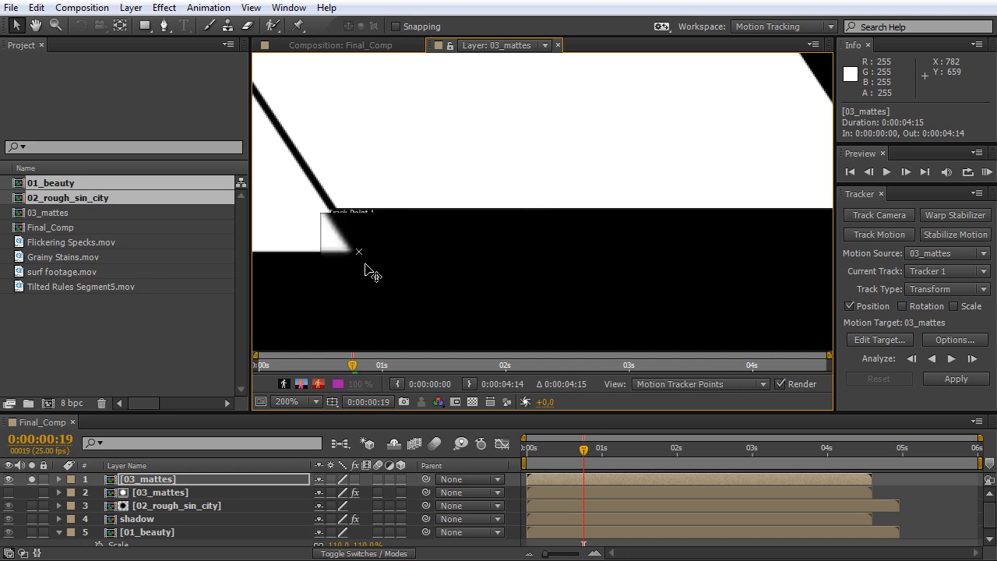
Fine-tune Track Point 1 on the panel's tip and shrink its feature region closely around that corner.
key("comma")
key("comma")
key("period")
key("period")
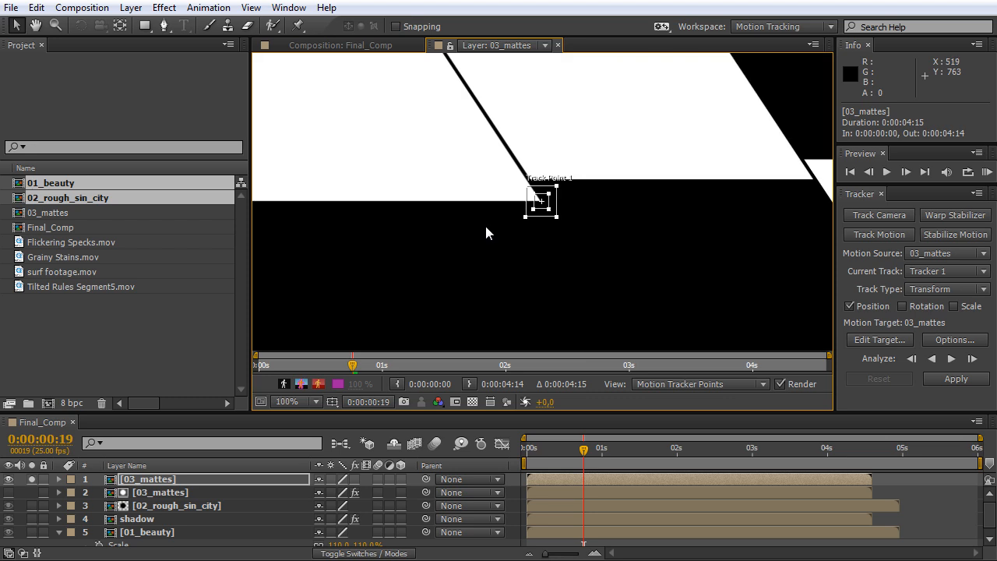
key("period")
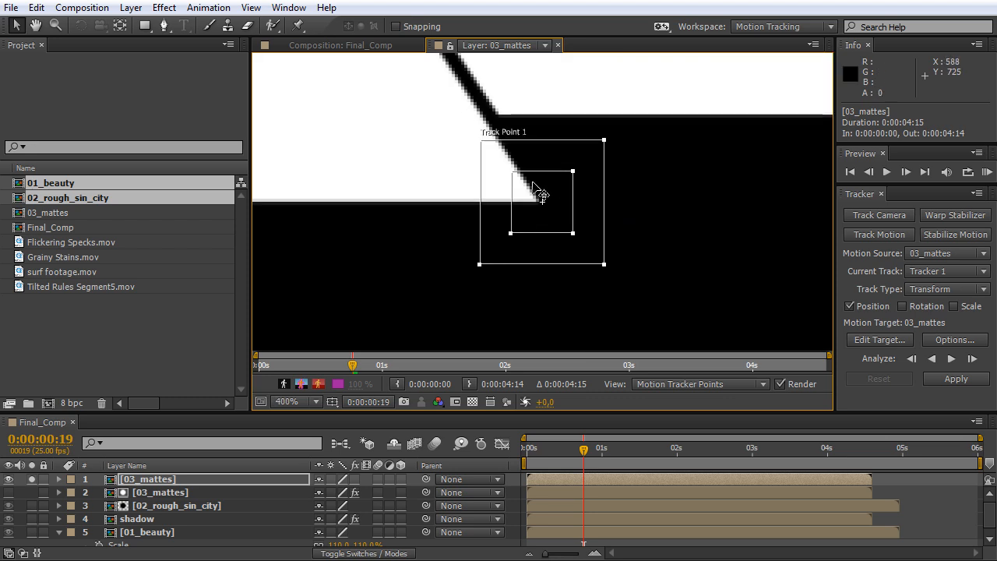
key("period")
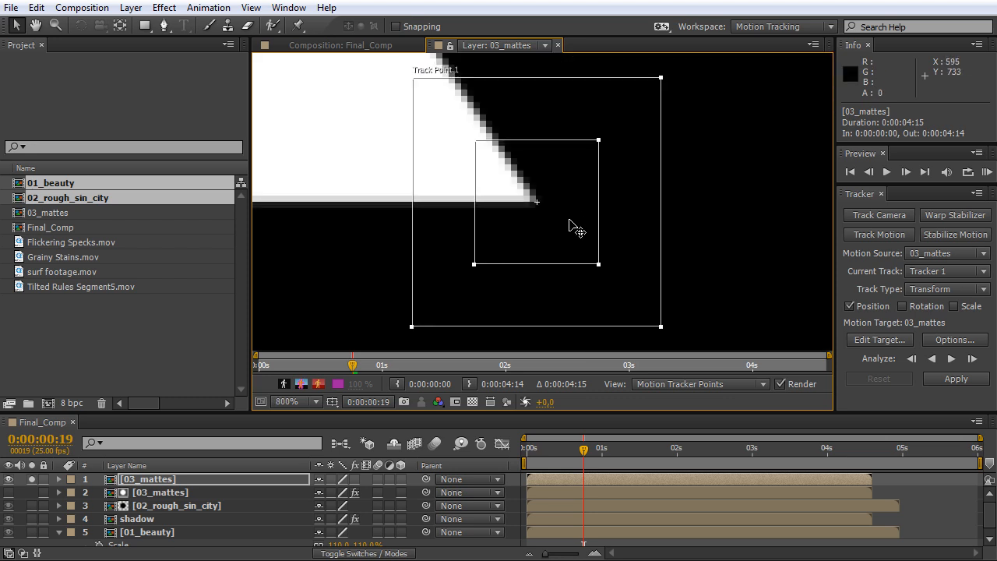
key("comma")
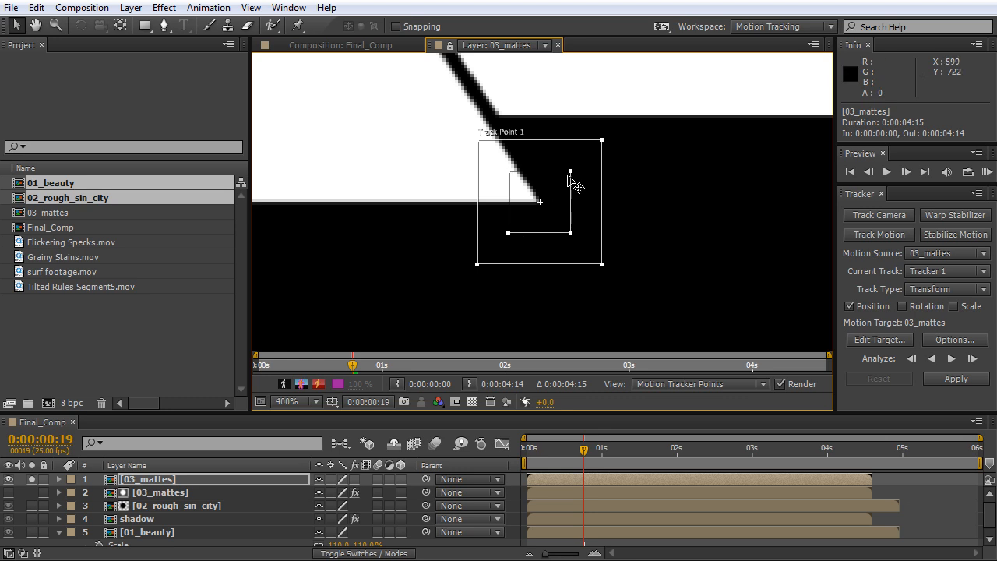
left_click_drag(569, 172, 554, 184)
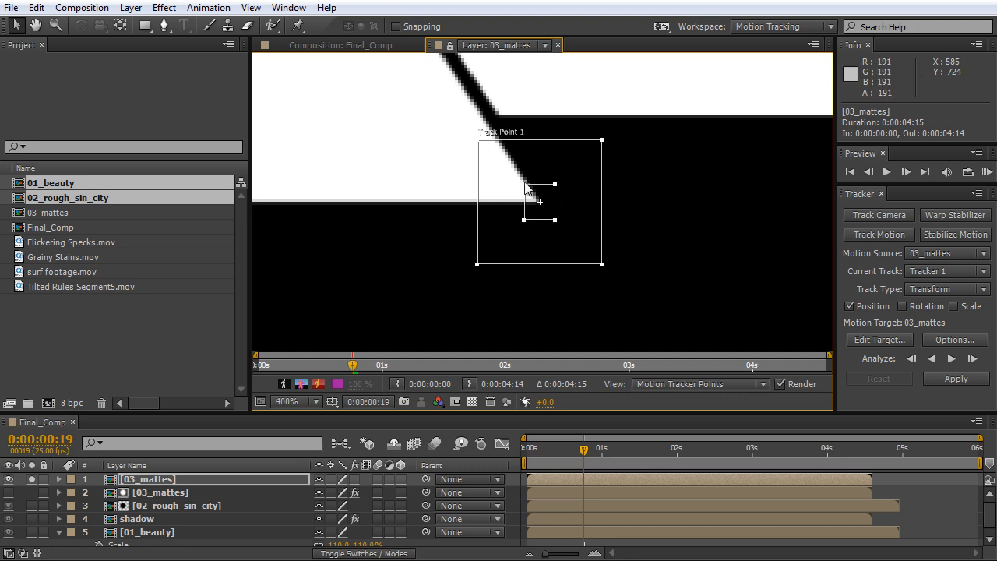
left_click_drag(525, 185, 522, 185)
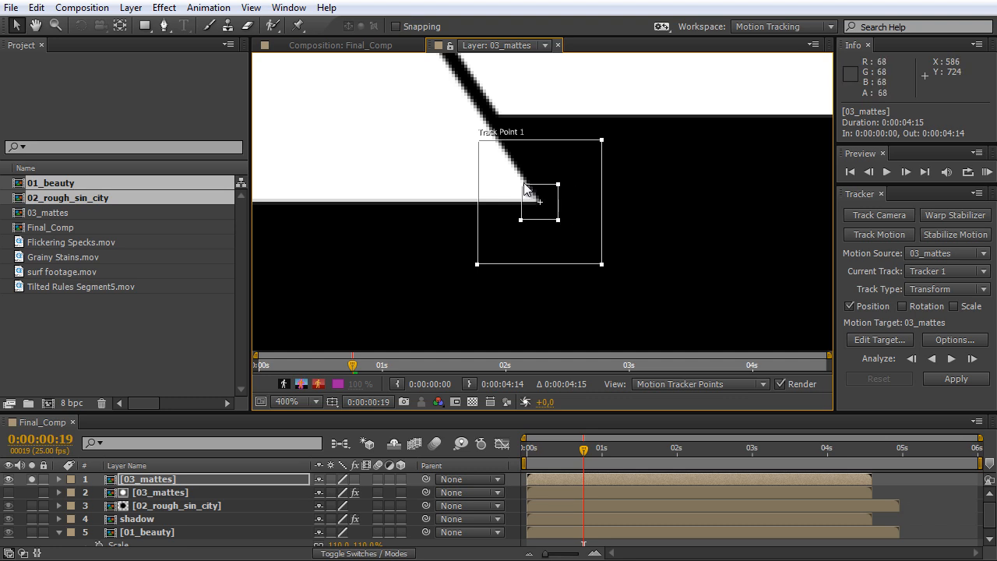
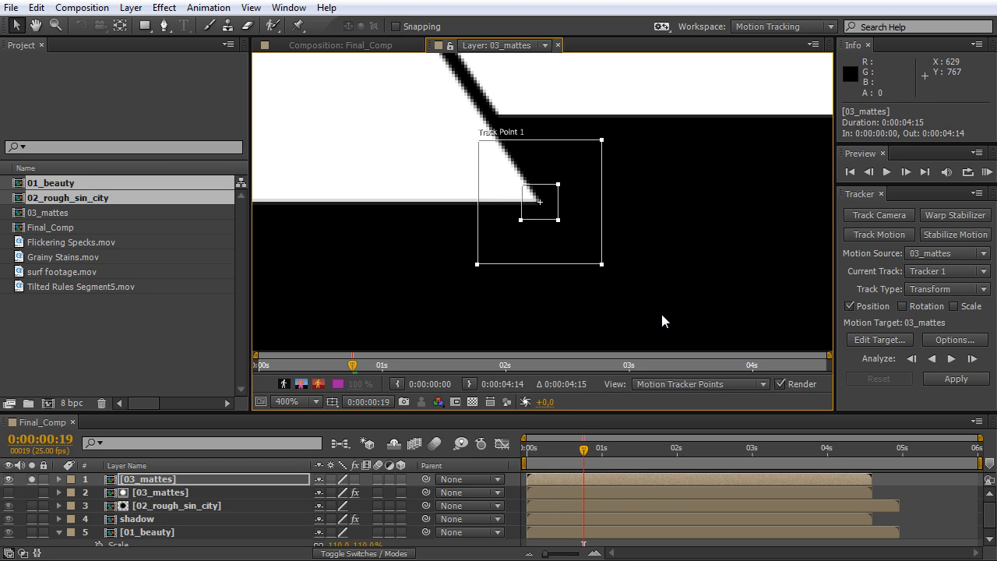
Compare the panel tip's position one frame ahead and enlarge Track Point 1's search region to cover that movement.
key("Page_Down")
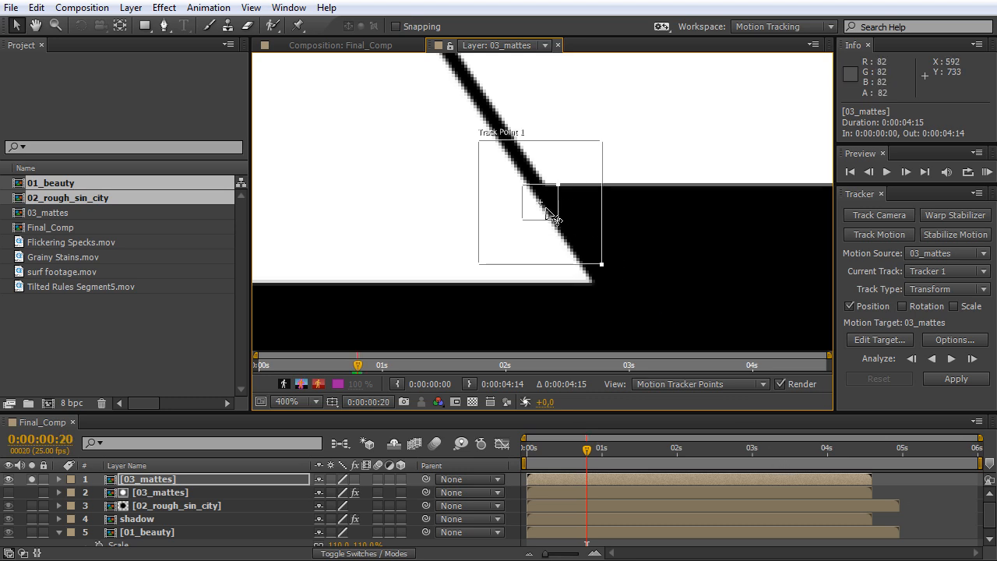
key("Page_Up")
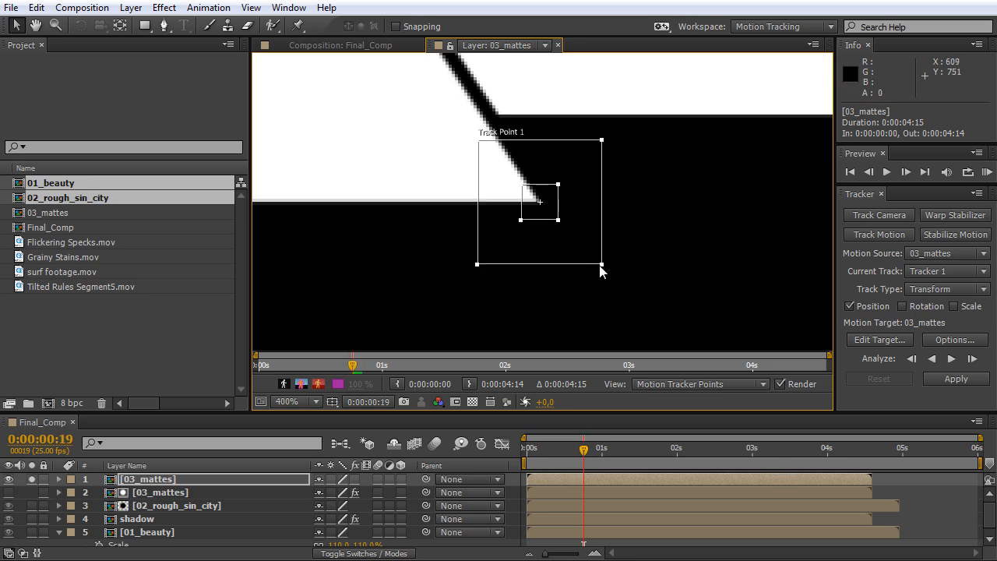
left_click_drag(601, 264, 660, 337)
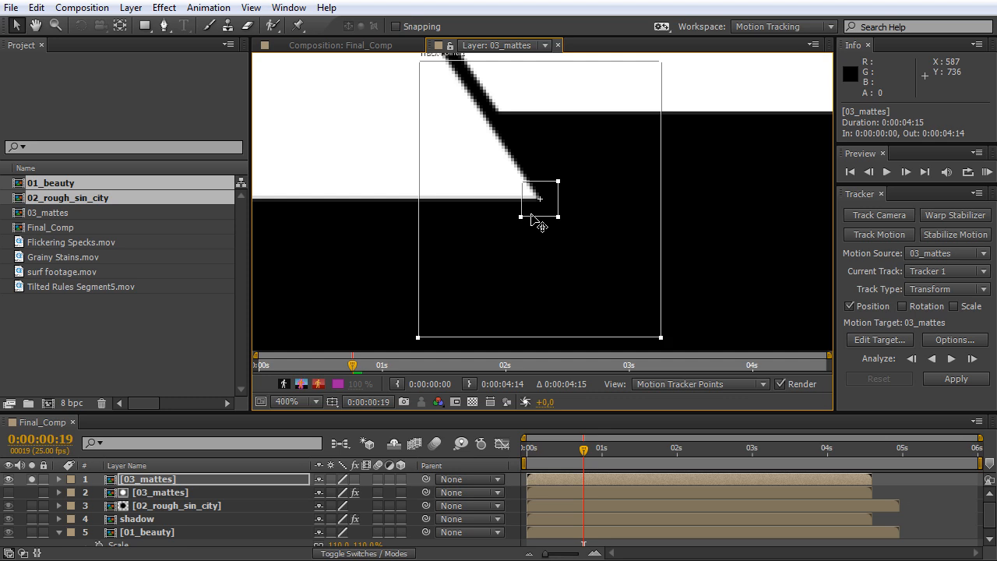
Create a null object in Final_Comp and rename it "tracking null".
left_click(131, 8)
mouse_move(160, 28)
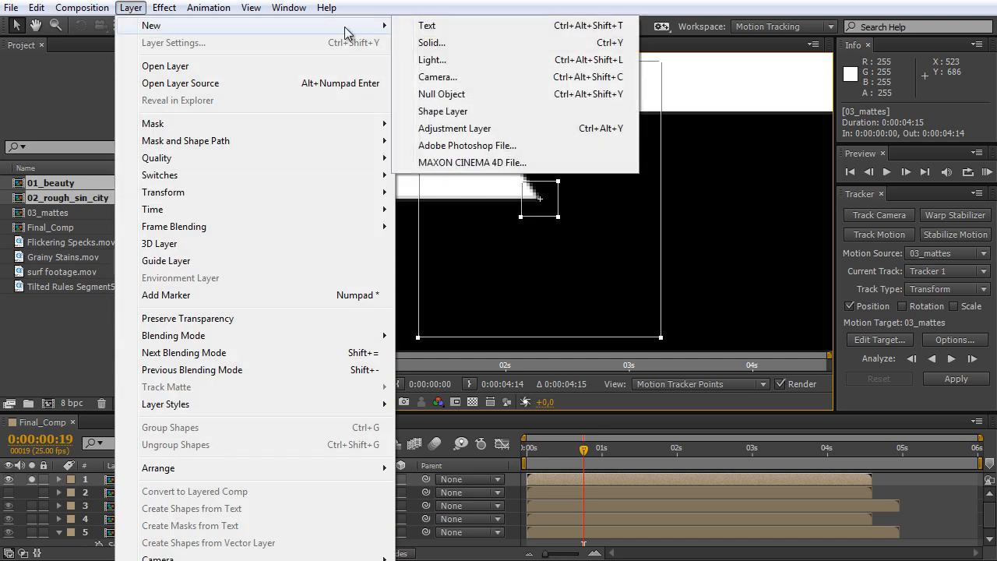
left_click(441, 94)
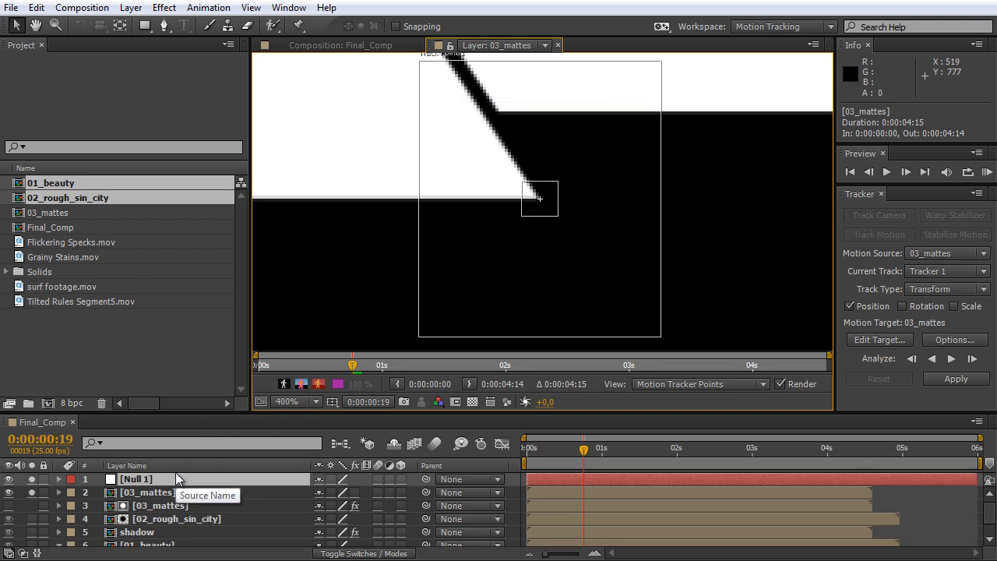
double_click(177, 478)
key("Return")
type("tracking null")
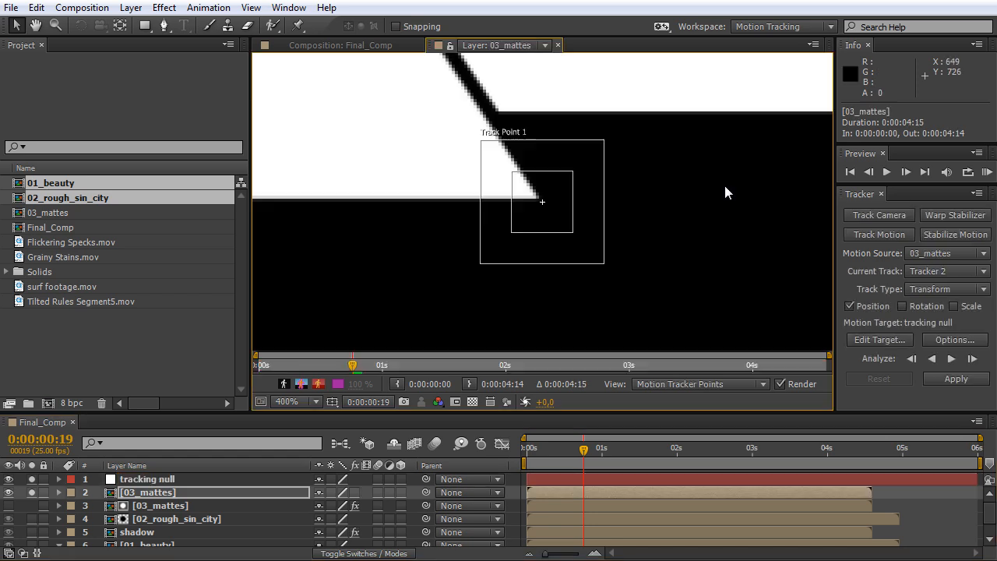
Set tracking null as the motion target for Tracker 2 on the 03_mattes layer.
scroll(566, 228, "up", 1)
left_click_drag(563, 222, 556, 219)
left_click(570, 491)
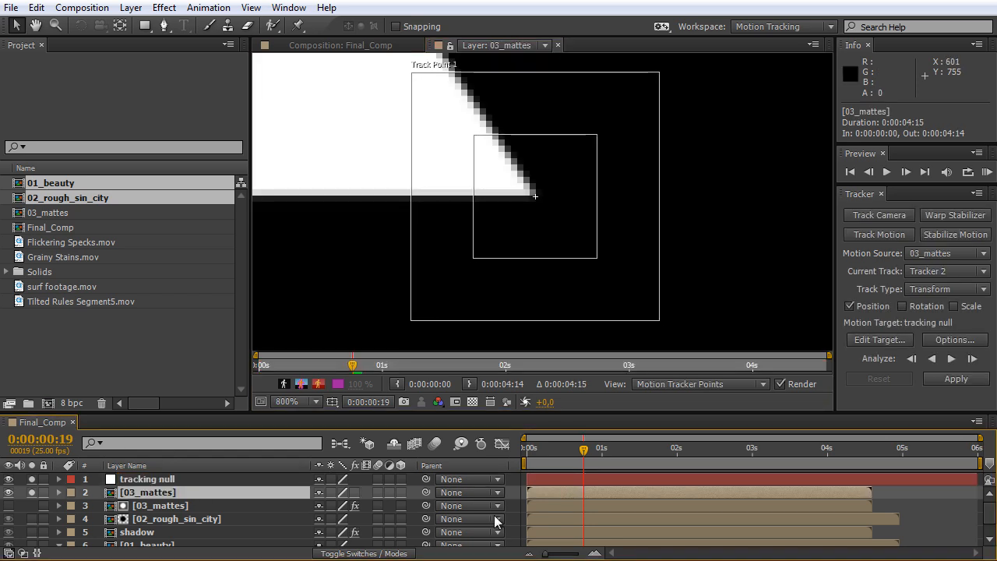
left_click(878, 336)
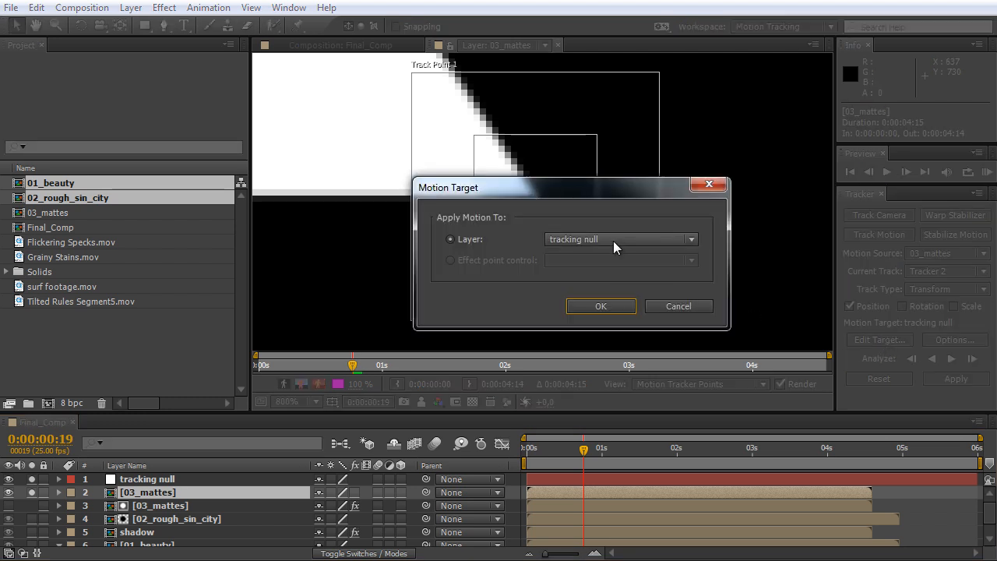
left_click(613, 241)
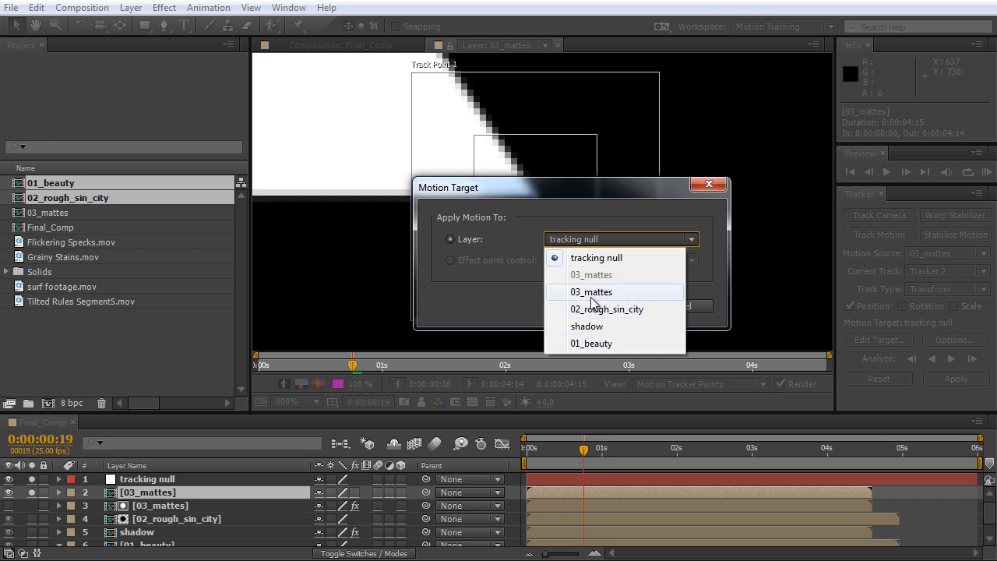
left_click(586, 257)
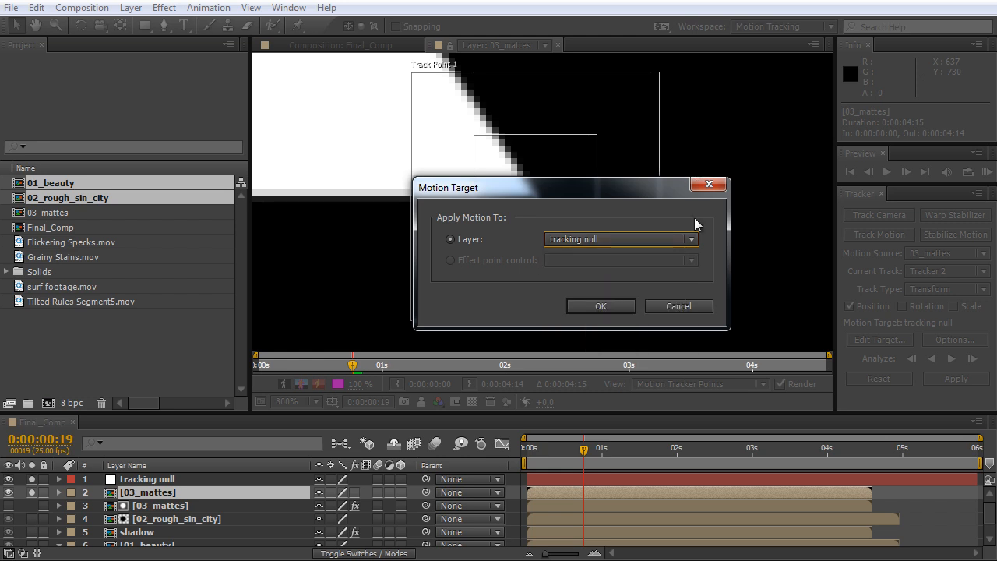
left_click(616, 306)
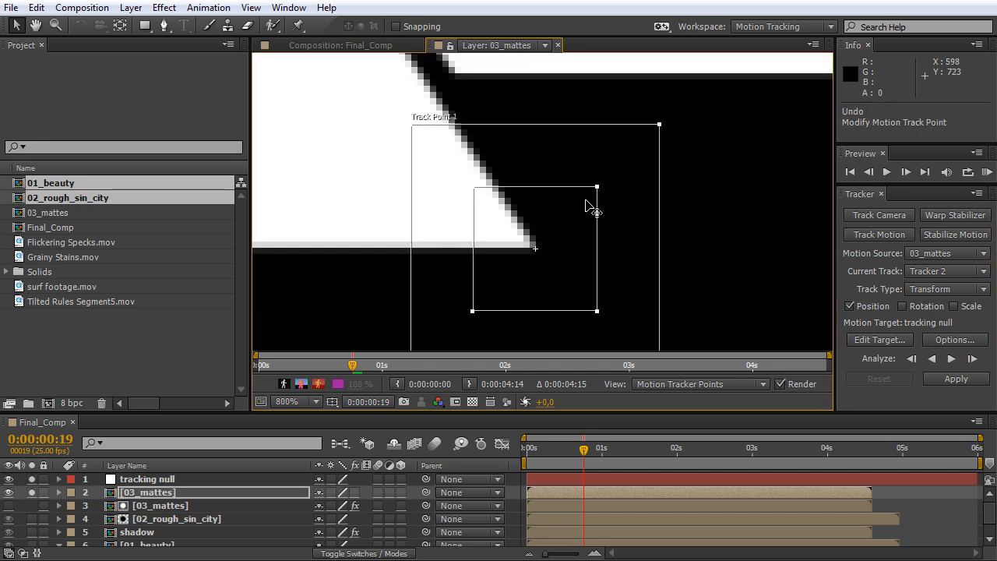
Shrink Track Point 1's feature region tightly around the panel's tip and slightly enlarge its search region.
left_click_drag(596, 187, 551, 238)
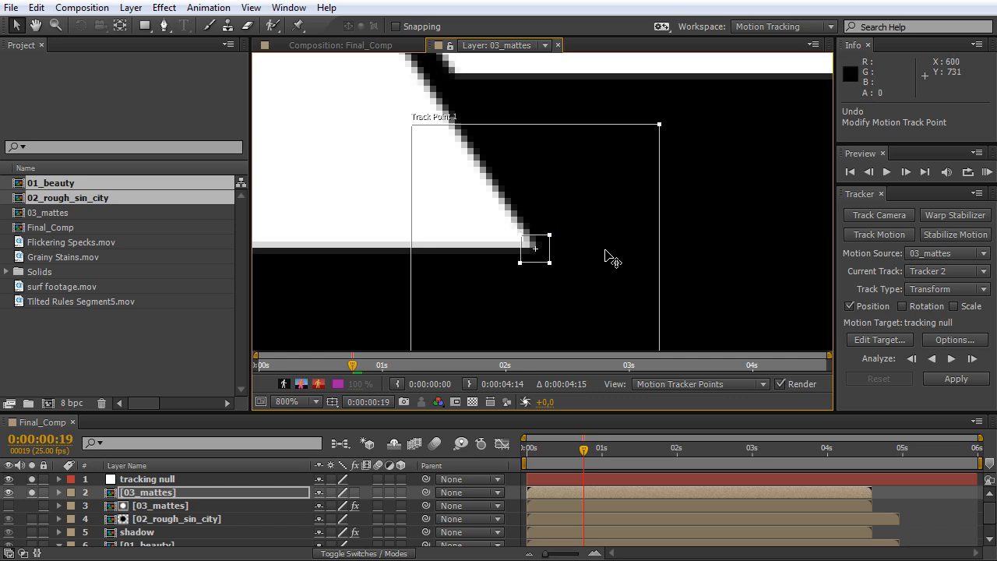
left_click_drag(549, 234, 546, 235)
left_click_drag(659, 125, 674, 115)
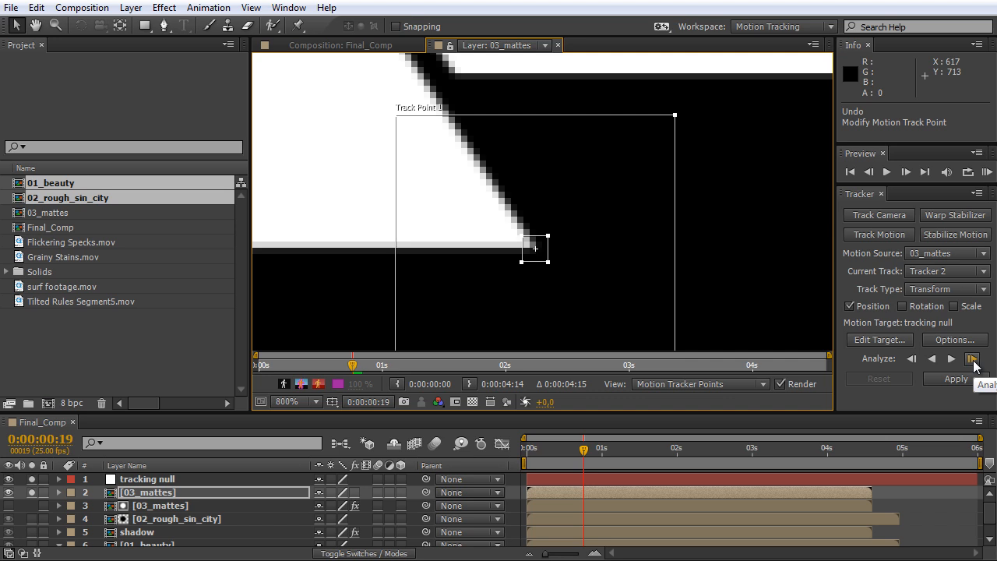
Analyze Track Point 1 forward frame by frame from 0:00:00:19, readjusting its regions around the panel's tip.
left_click(973, 365)
key("ctrl+z")
scroll(813, 267, "down", 1)
left_click_drag(545, 232, 552, 241)
left_click(971, 360)
left_click(971, 360)
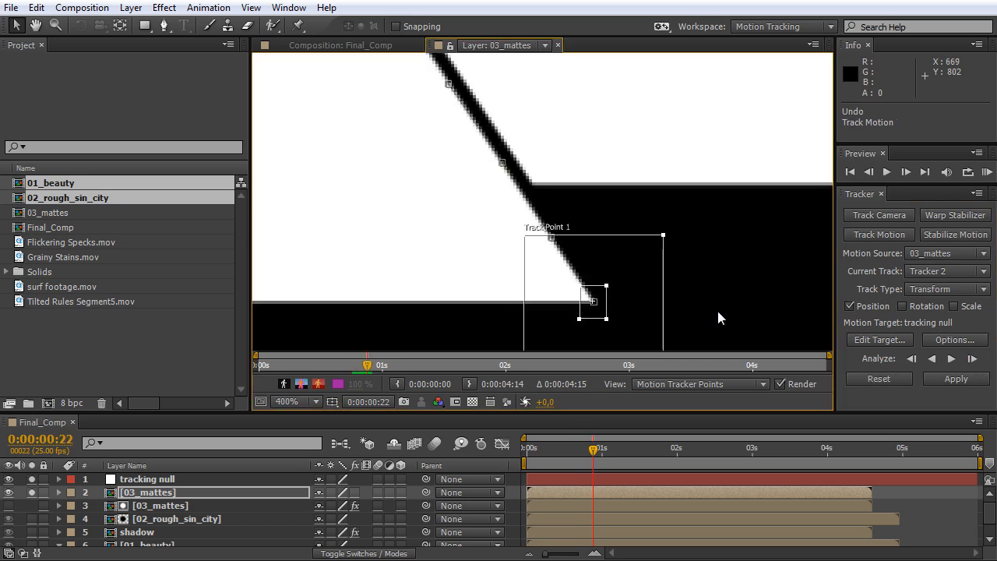
left_click(972, 360)
left_click(972, 361)
left_click(971, 362)
left_click(972, 362)
Continue analyzing Track Point 1 forward to 0:00:03:15, correcting its position and feature region as the panel moves.
scroll(561, 249, "up", 1)
key("ctrl+z")
left_click(971, 363)
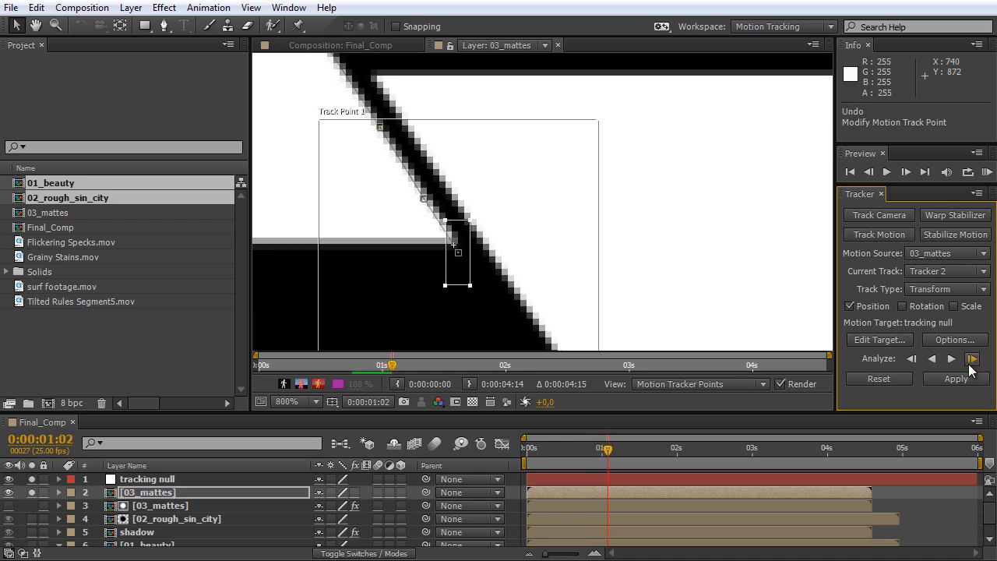
left_click(970, 363)
left_click_drag(662, 311, 522, 77)
left_click(972, 360)
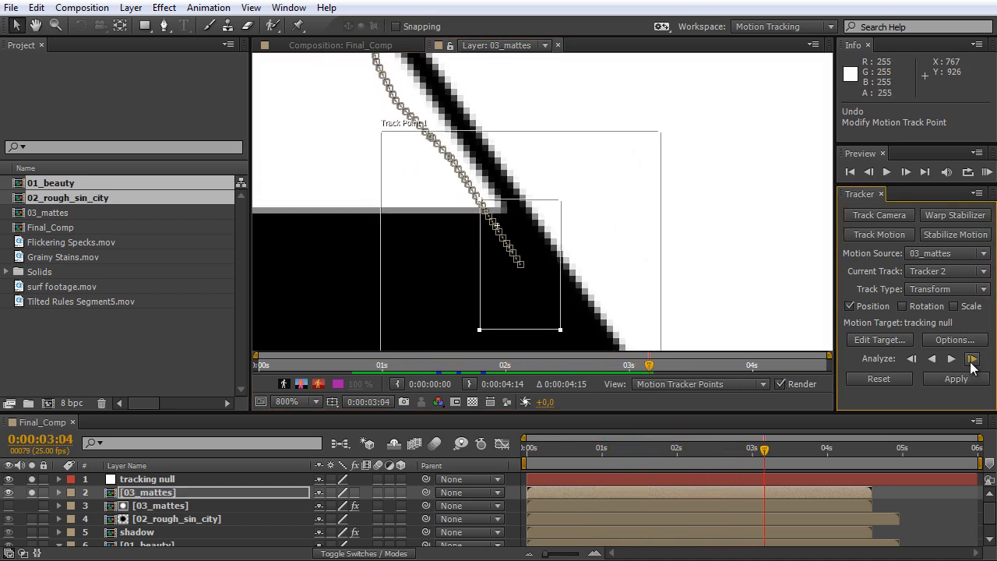
left_click(972, 362)
key("ctrl+z")
left_click_drag(505, 225, 634, 288)
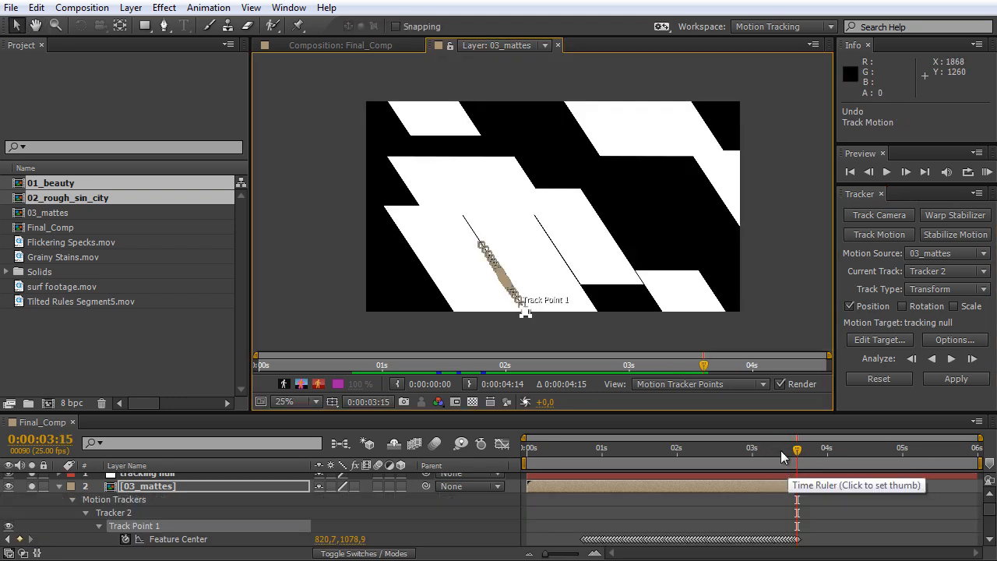
Review the forward motion path from 0:00:03:13 back to 0:00:01:10 and nudge Track Point 1 onto the panel's tip at 0:00:01:13.
scroll(673, 306, "up", 2)
left_click_drag(596, 148, 650, 257)
left_click_drag(789, 448, 790, 458)
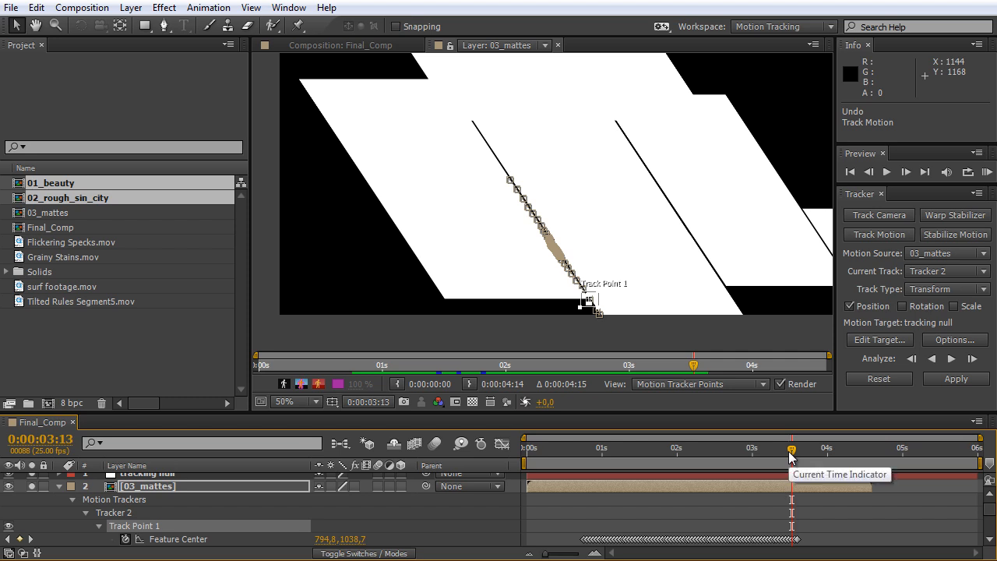
left_click_drag(790, 457, 631, 450)
scroll(574, 239, "up", 2)
scroll(574, 240, "up", 5)
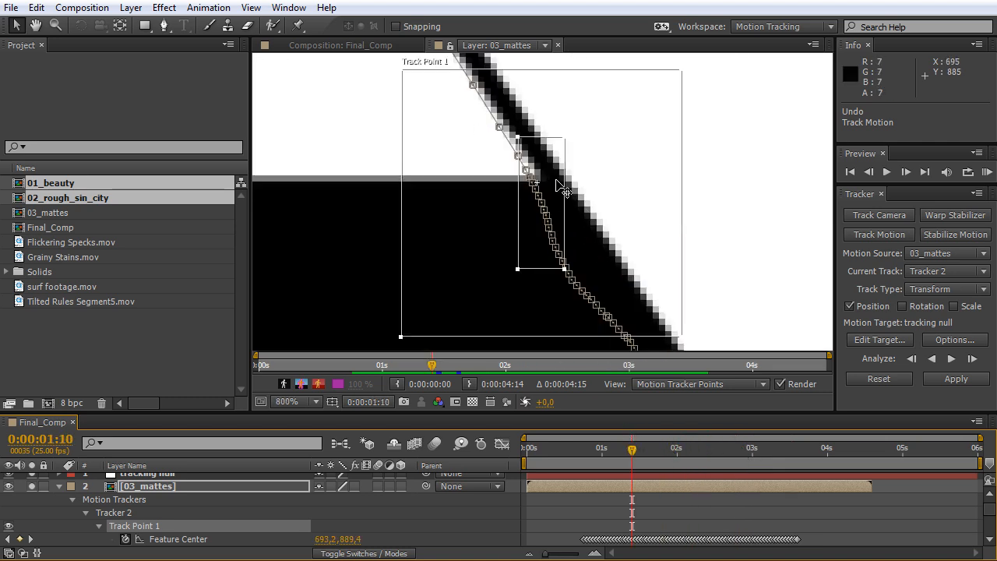
key("Page_Down")
key("Page_Down")
key("Page_Down")
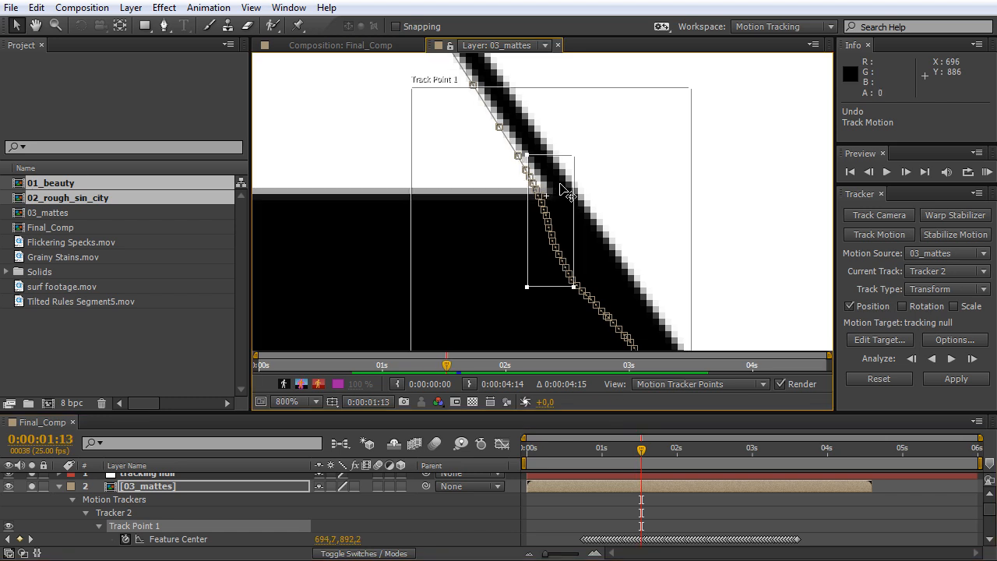
left_click_drag(566, 192, 563, 193)
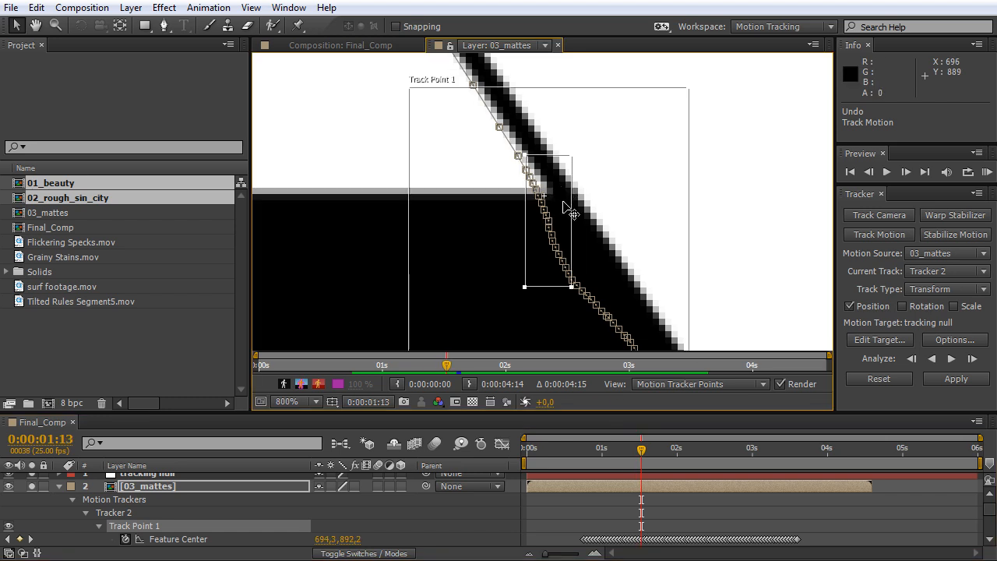
key("comma")
Return to 0:00:00:19 and start analyzing Track Point 1 backward one frame at a time.
left_click_drag(641, 451, 587, 475)
scroll(668, 329, "down", 4)
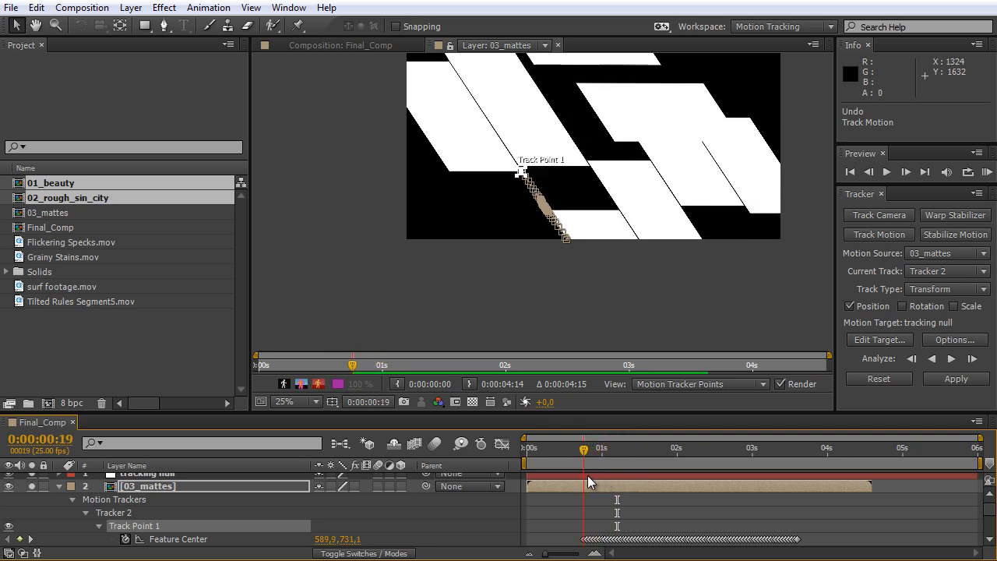
scroll(555, 171, "up", 6)
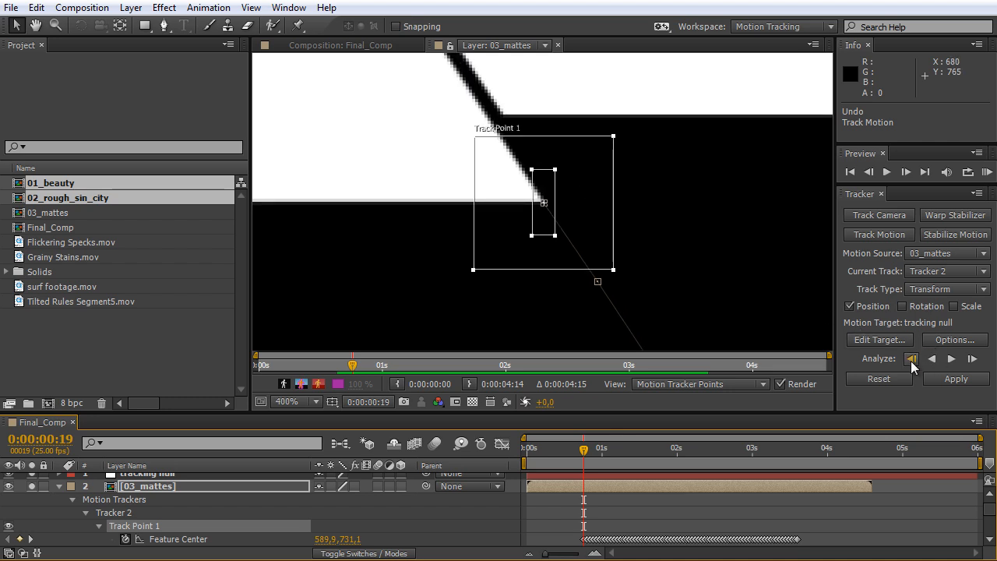
mouse_move(585, 449)
left_mouse_down()
mouse_move(594, 452)
mouse_move(585, 461)
left_mouse_up()
key("Page_Down")
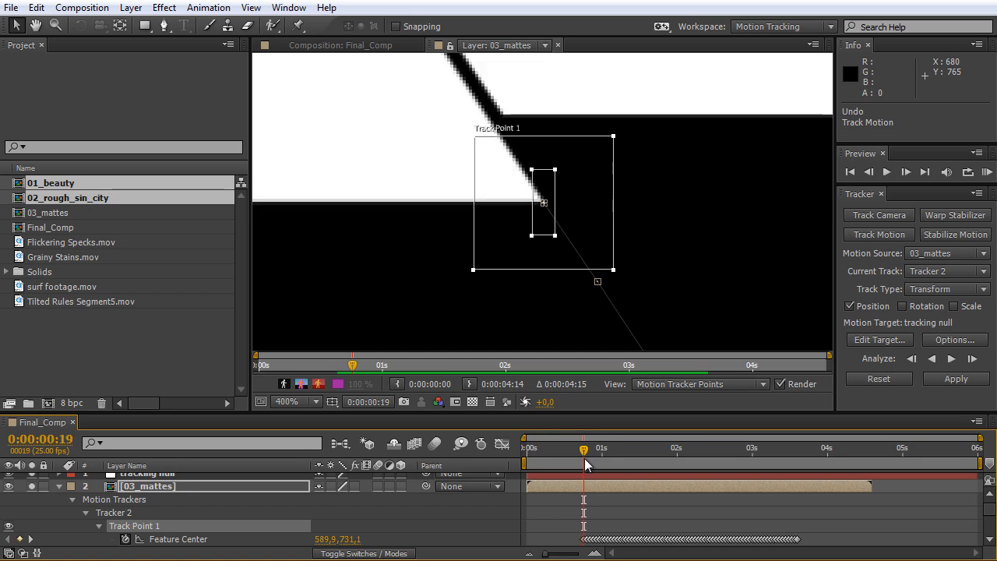
left_click(911, 361)
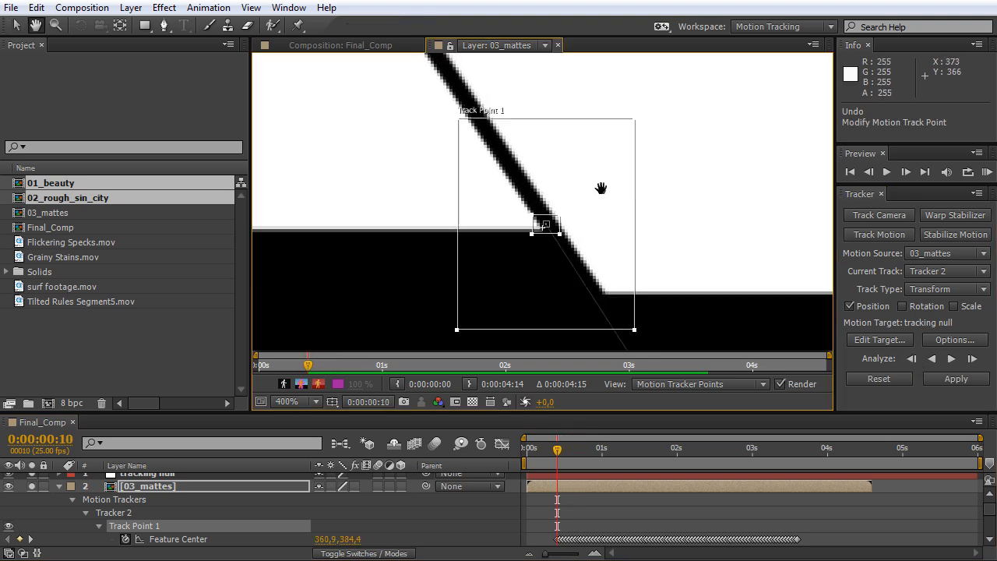
Analyze Track Point 1 backward to 0:00:00:03, keeping it on the panel's tip and undoing the tracking before that frame.
left_click_drag(600, 188, 670, 309)
key("Page_Up")
key("Page_Up")
left_click_drag(678, 174, 740, 285)
key("Page_Up")
left_click_drag(647, 117, 730, 223)
key("Page_Up")
left_click_drag(577, 167, 683, 314)
left_click(911, 359)
left_click_drag(574, 145, 679, 303)
left_click(911, 359)
left_click_drag(556, 133, 661, 286)
key("ctrl+z")
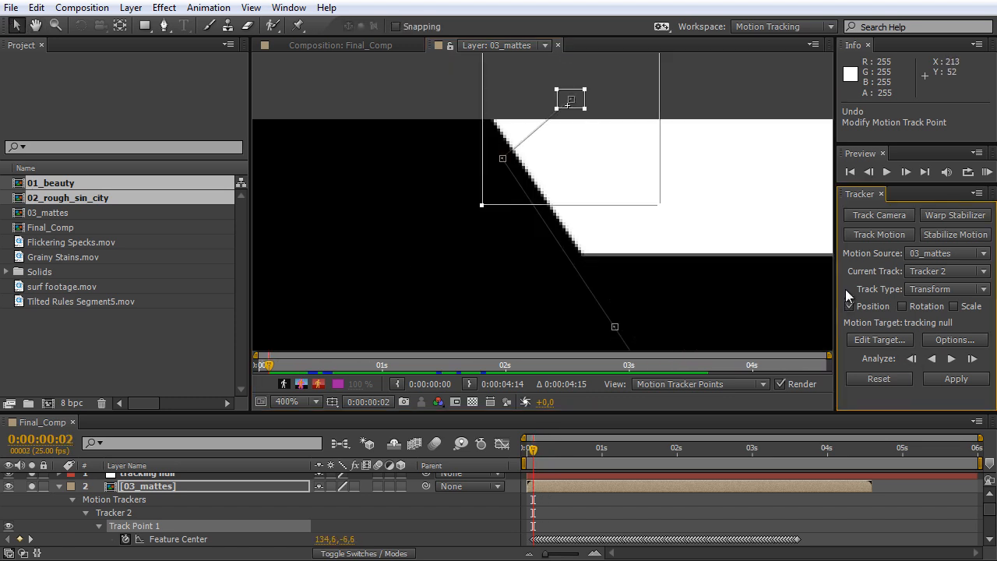
key("ctrl+z")
Check the complete motion path and apply the tracked motion to tracking null in X and Y.
scroll(725, 287, "down", 5)
key("space")
key("space")
left_click_drag(635, 236, 631, 240)
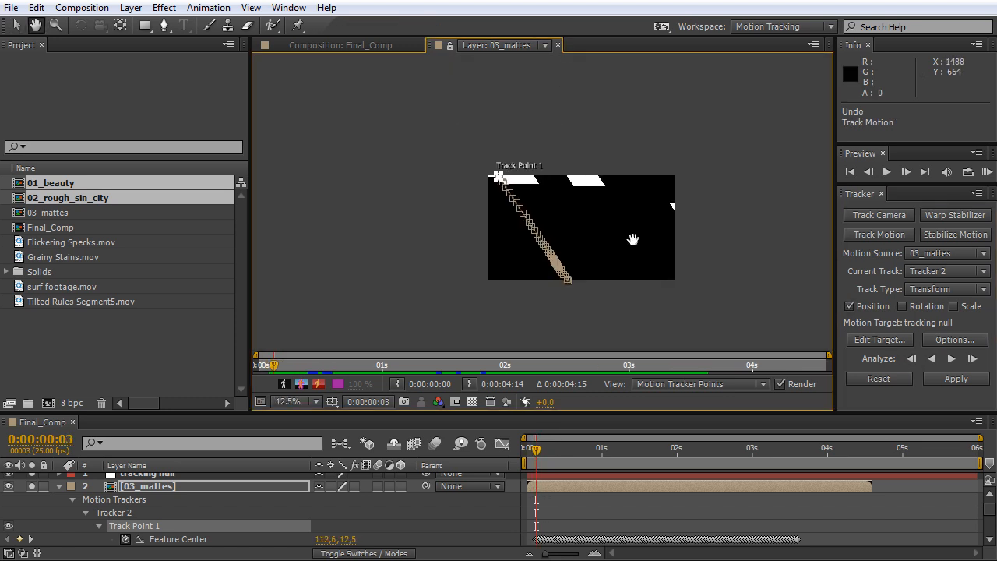
scroll(702, 333, "up", 1)
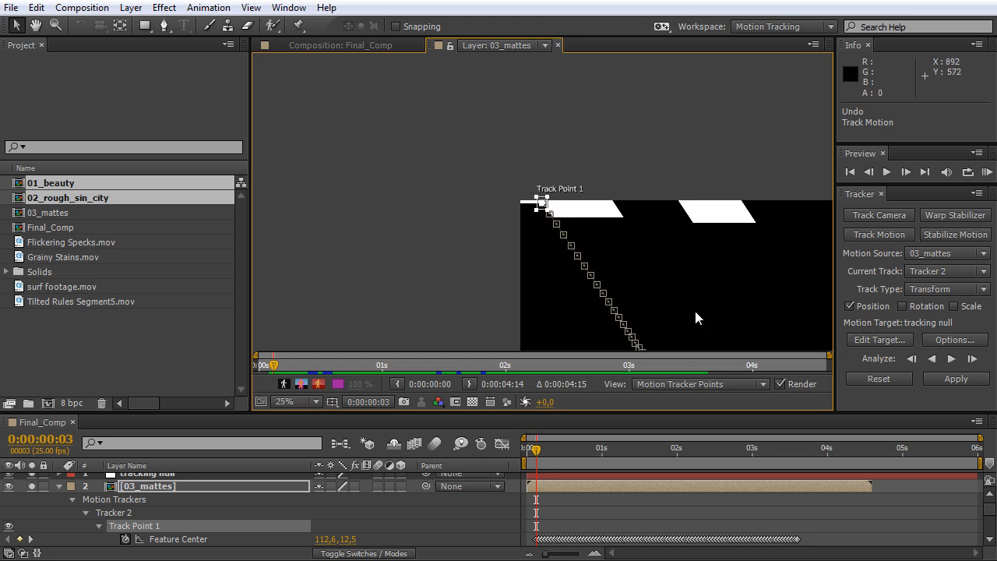
left_click_drag(741, 312, 605, 184)
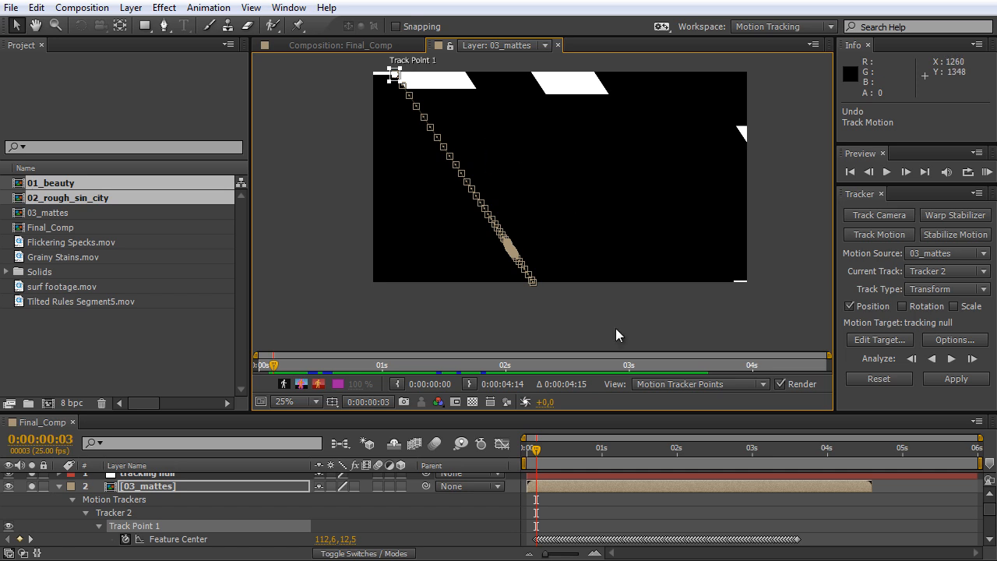
scroll(545, 266, "up", 2)
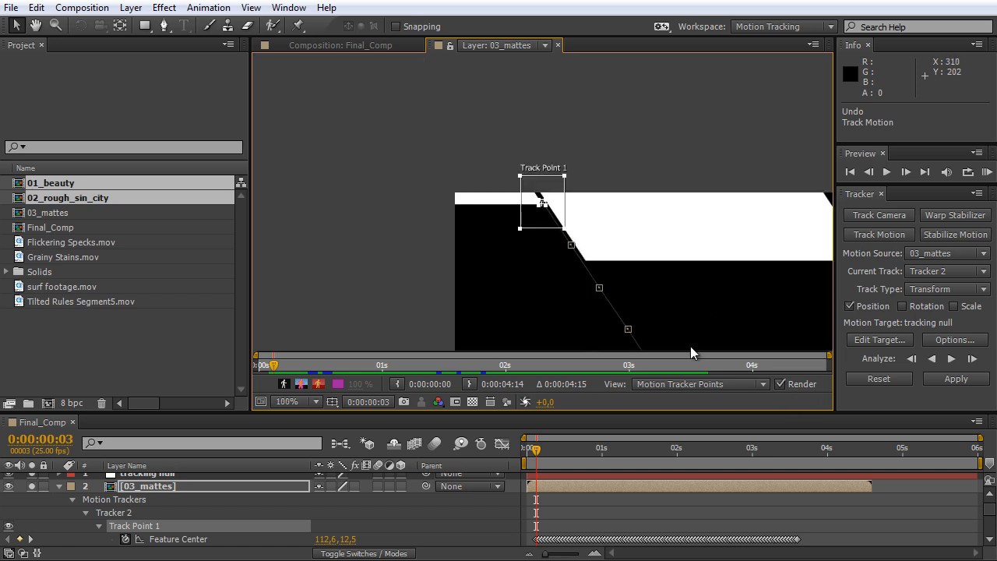
left_click(971, 379)
left_click_drag(589, 216, 532, 153)
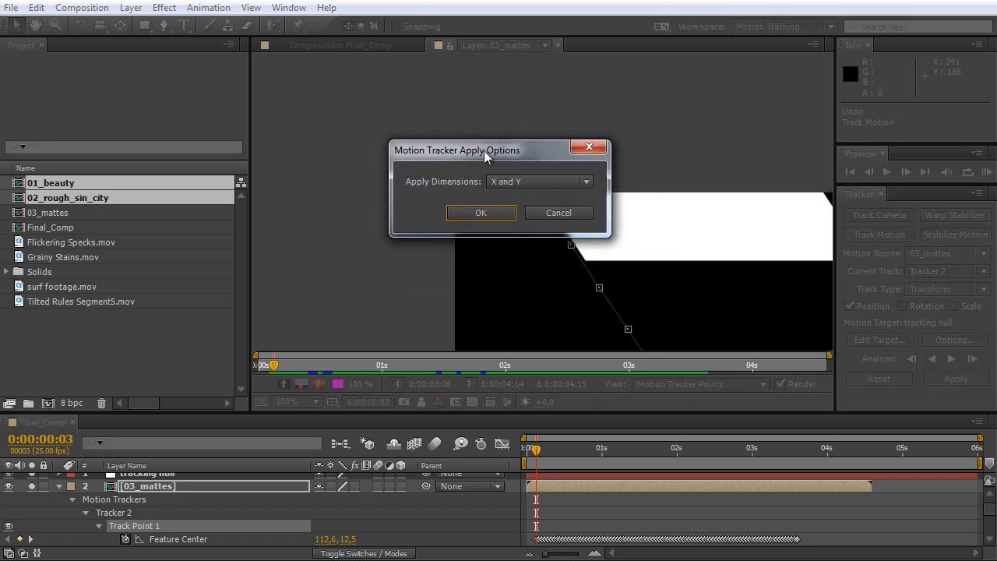
left_click(480, 213)
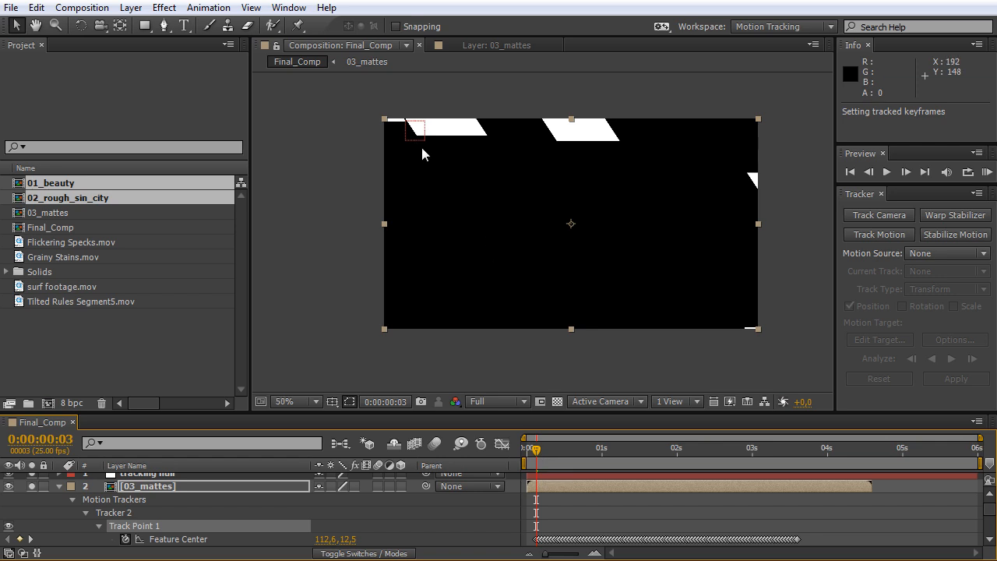
Preview Final_Comp to check how tracking null follows the moving panel's tip.
key("period")
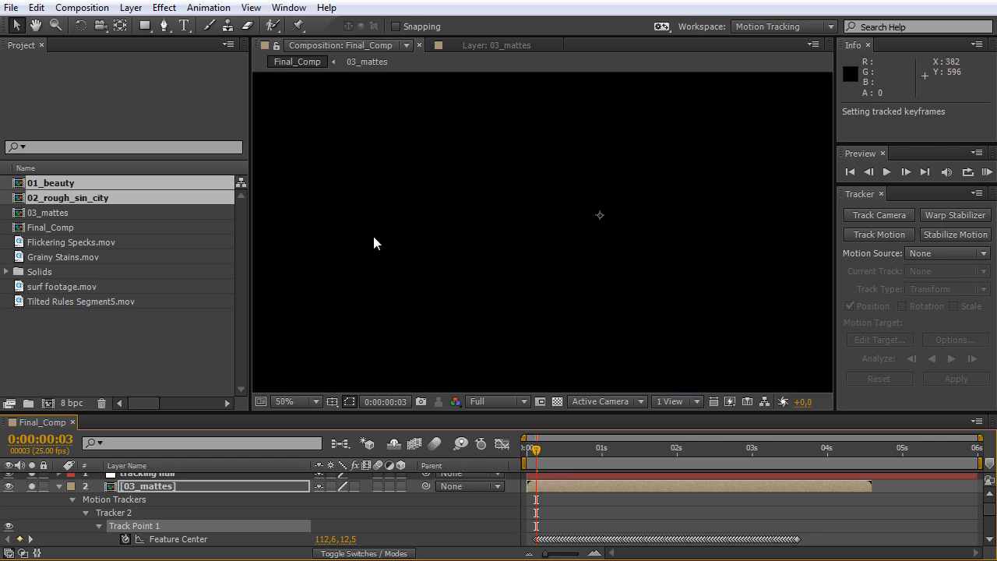
left_click_drag(338, 161, 480, 246)
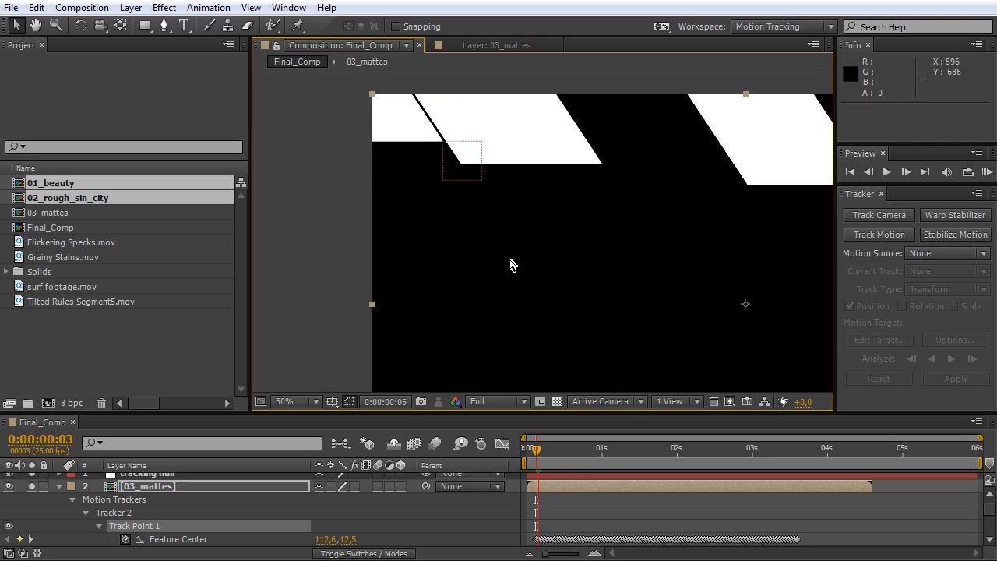
key("comma")
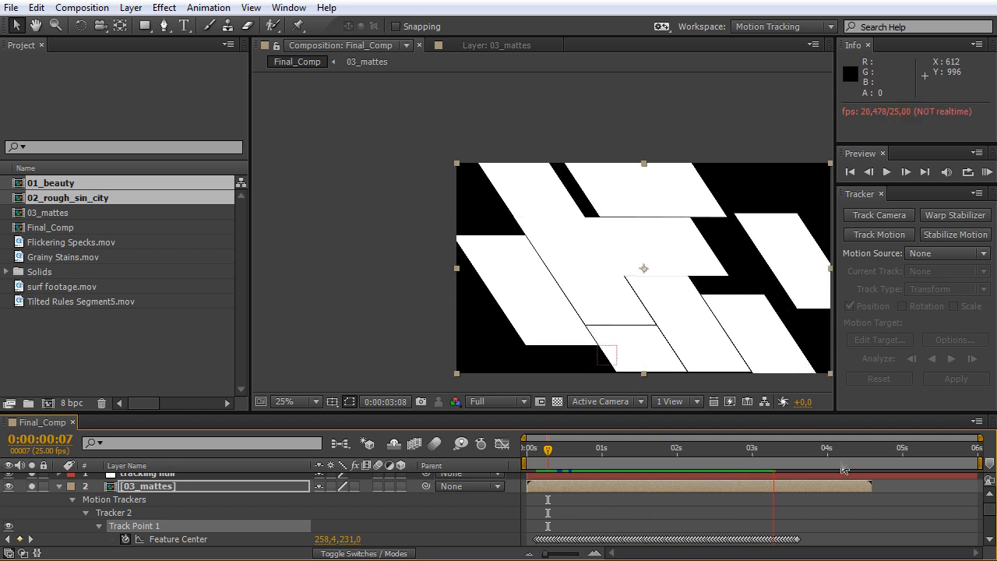
At 0:00:01:05, turn off solo and hide both the tracked 03_mattes layer and tracking null so the finished composite shows.
key("space")
left_click_drag(802, 459, 617, 456)
left_click_drag(578, 418, 182, 286)
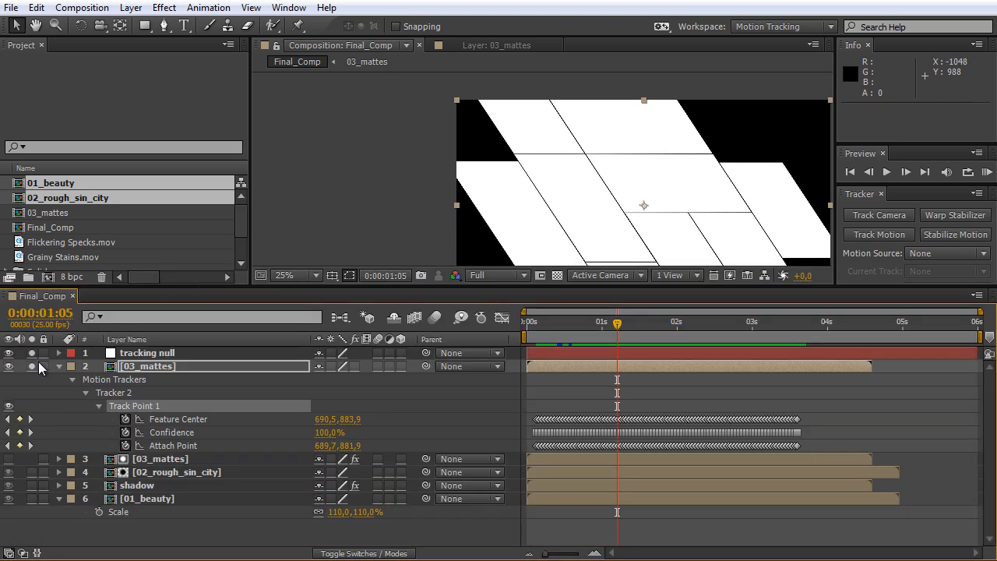
left_click(132, 366)
left_click(32, 367)
left_click(8, 366)
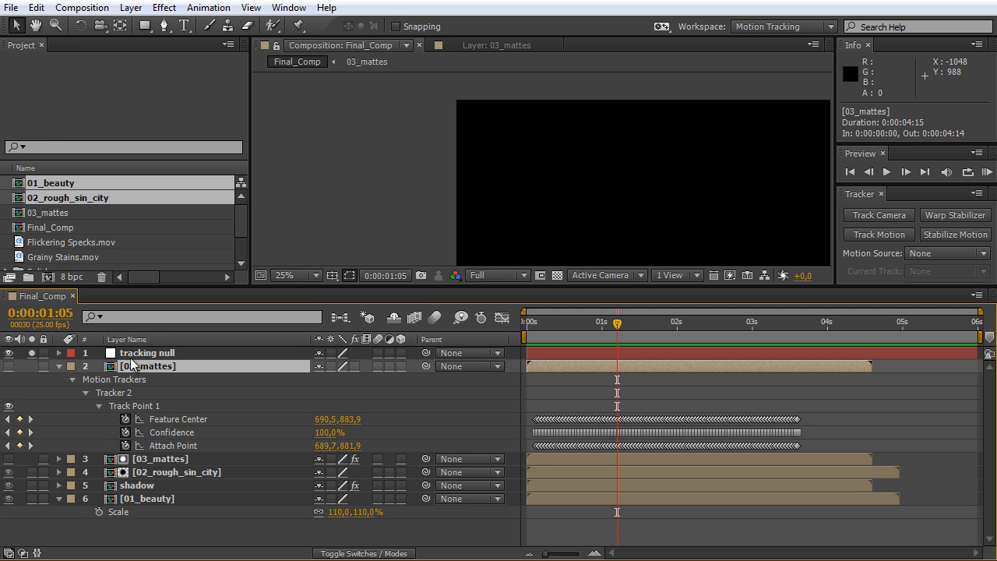
left_click(32, 354)
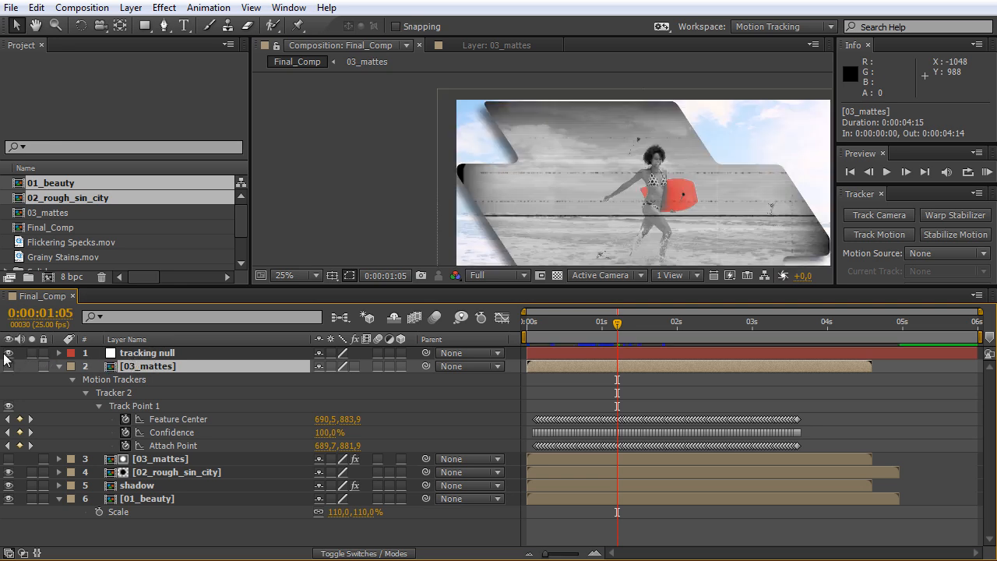
left_click(8, 352)
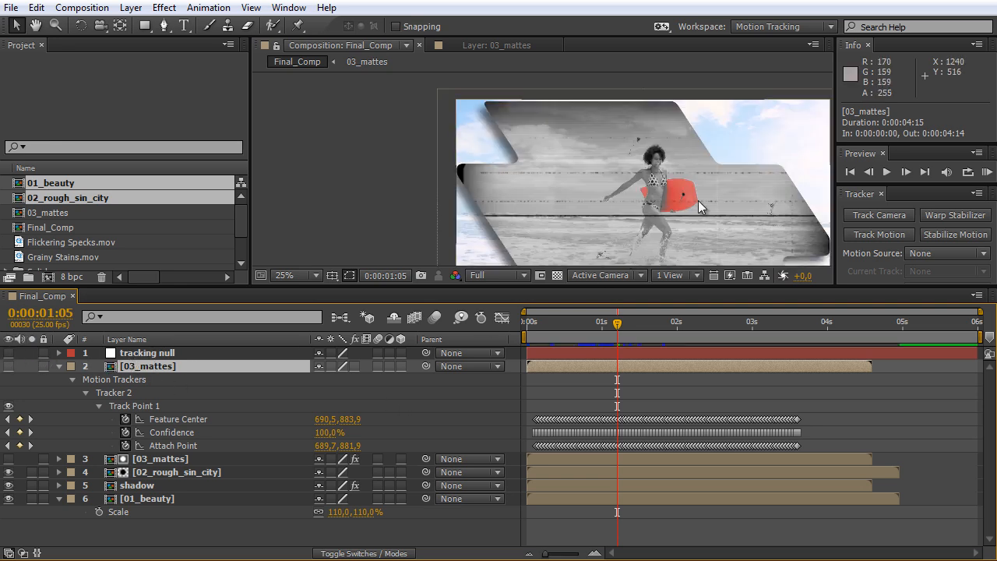
Add a text layer reading "Surfing is fun" in black CabinSketch Bold at 113 px on the grey panel.
left_click_drag(699, 285, 695, 386)
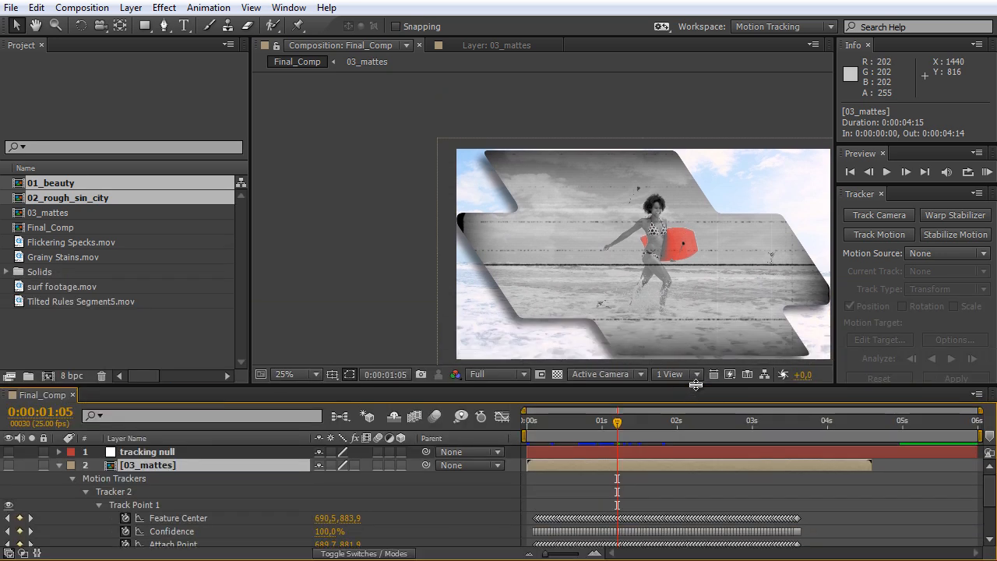
left_click_drag(734, 304, 638, 264)
left_click(185, 24)
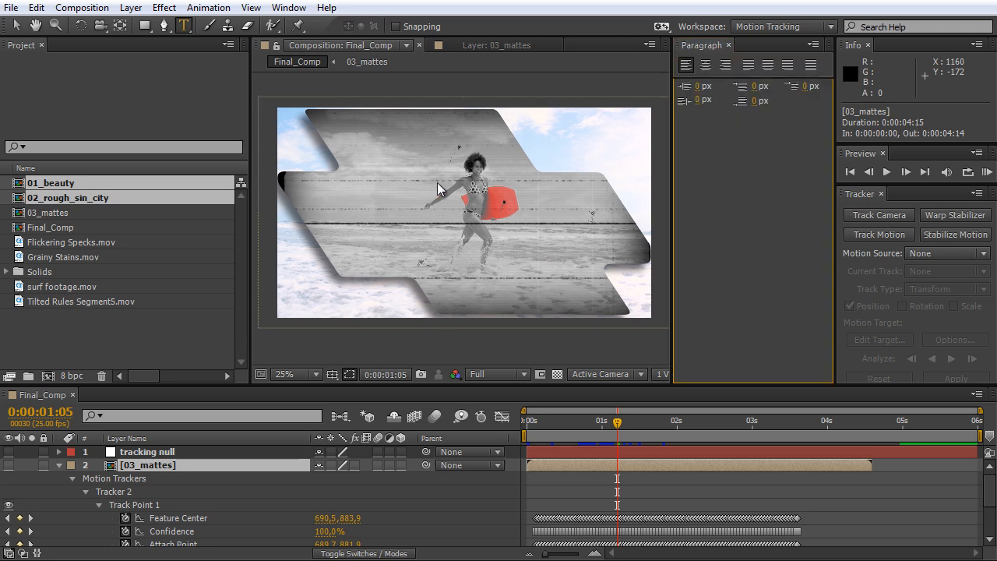
left_click(343, 213)
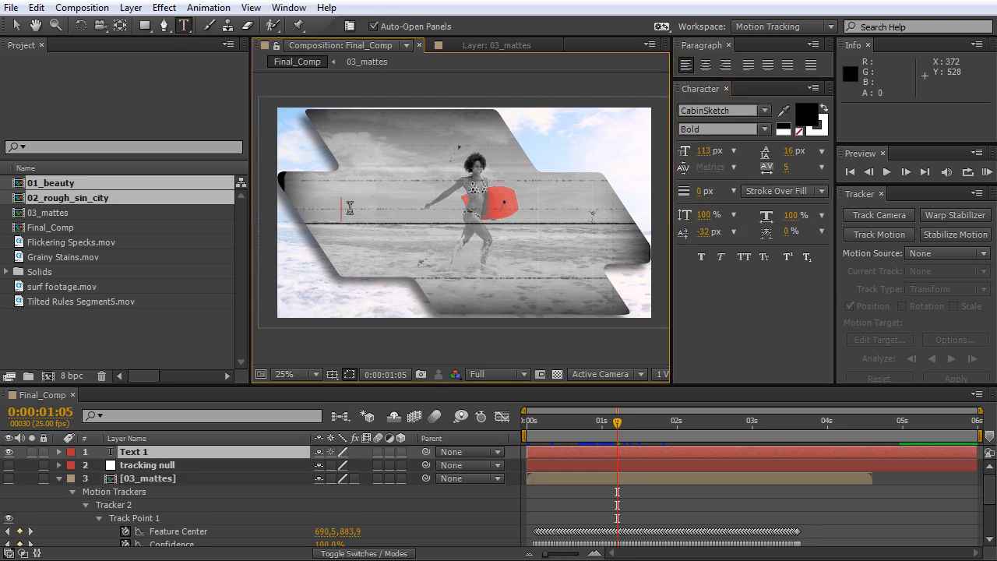
type("Surfing")
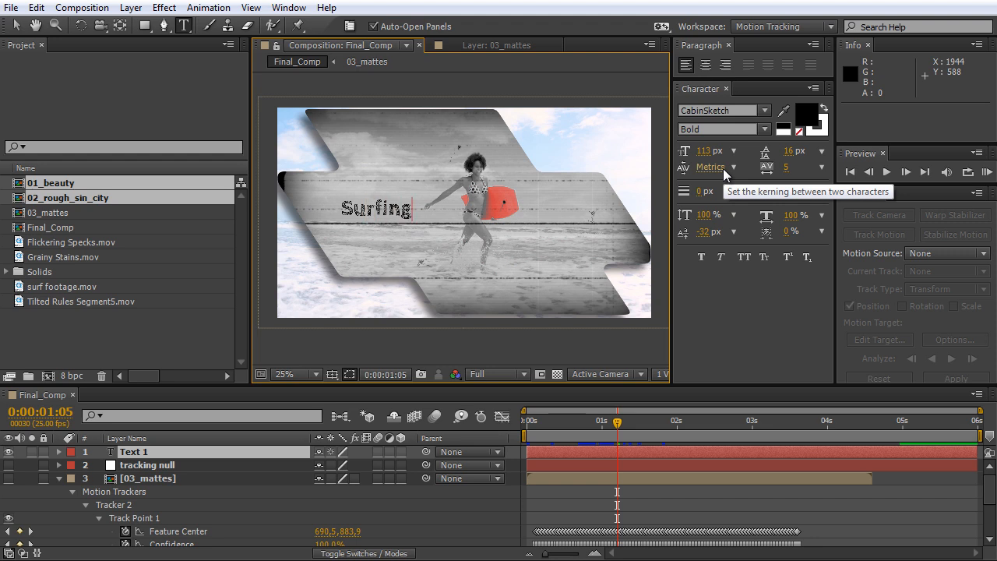
type(" is fu")
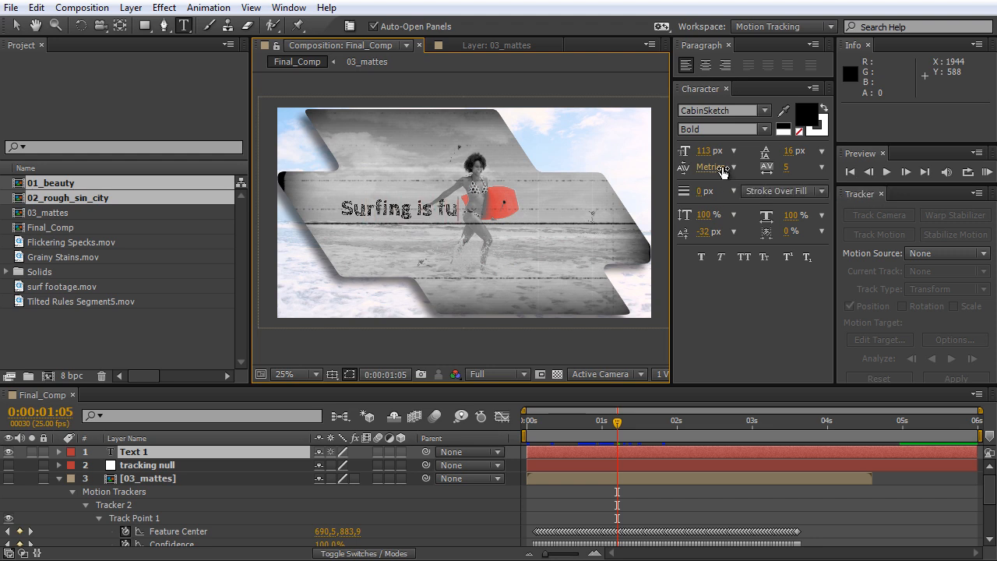
type("n")
left_click(17, 25)
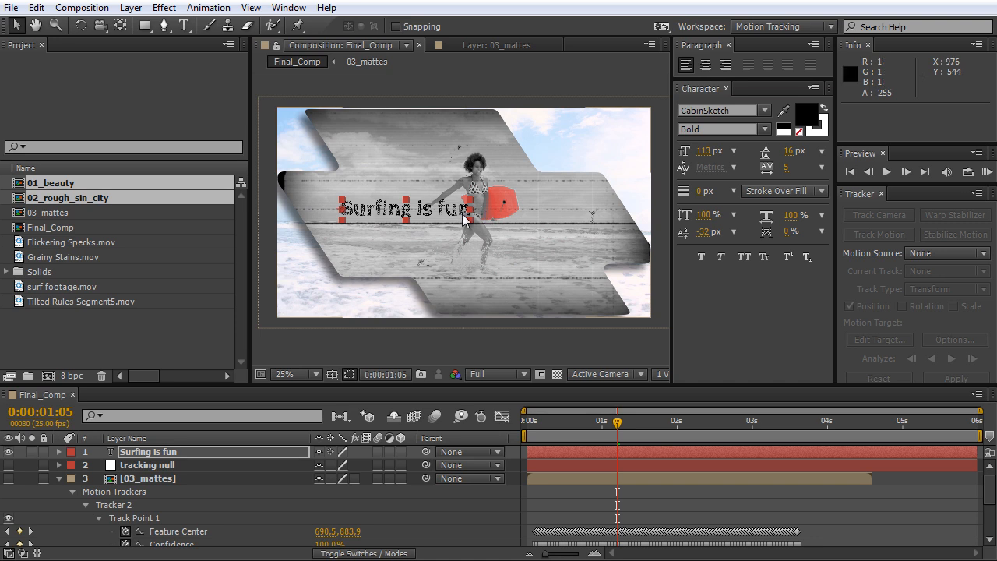
Move the Surfing is fun text beside the panel's slanted edge, at a position of about 152, 556.
left_click_drag(446, 220, 414, 226)
key("period")
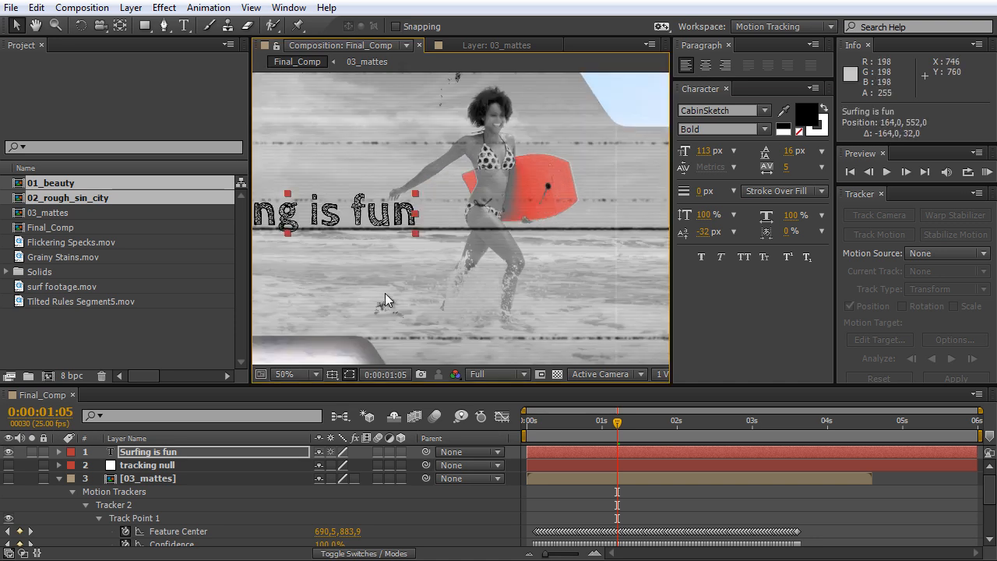
left_click_drag(378, 286, 546, 316)
left_click_drag(556, 255, 551, 256)
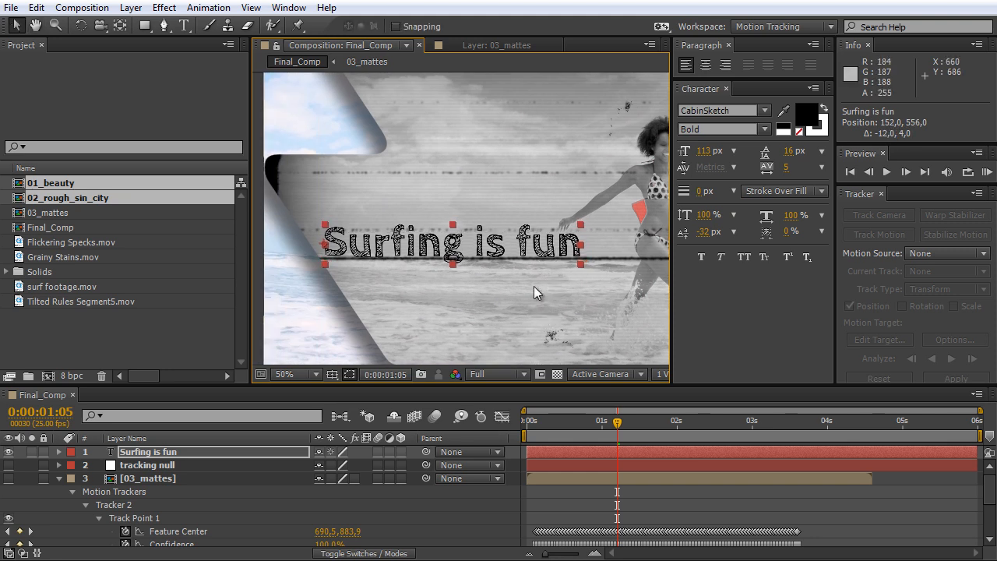
key("comma")
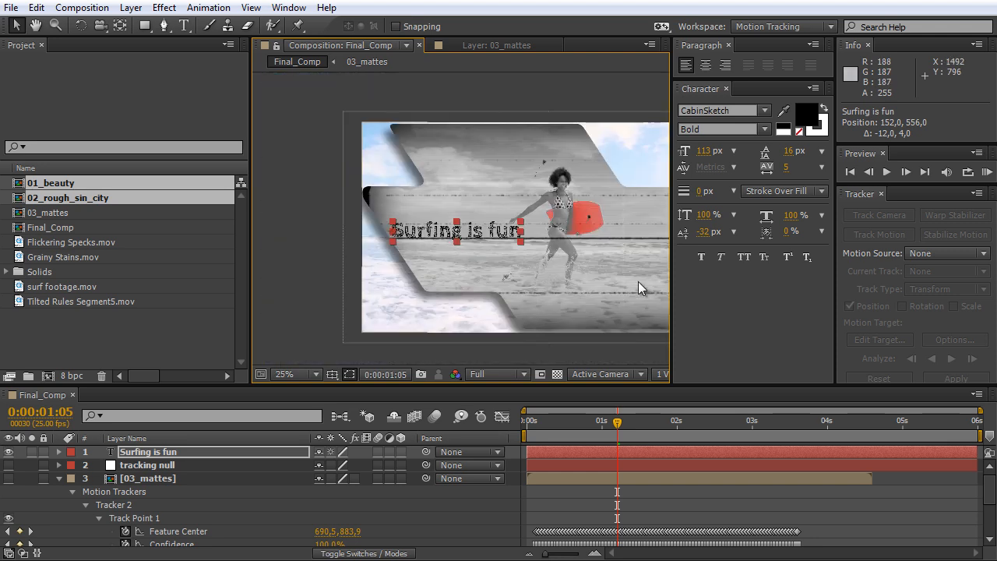
left_click_drag(638, 281, 577, 282)
Parent the Surfing is fun text layer to tracking null.
left_click(173, 464)
left_click(170, 452)
left_click(166, 464)
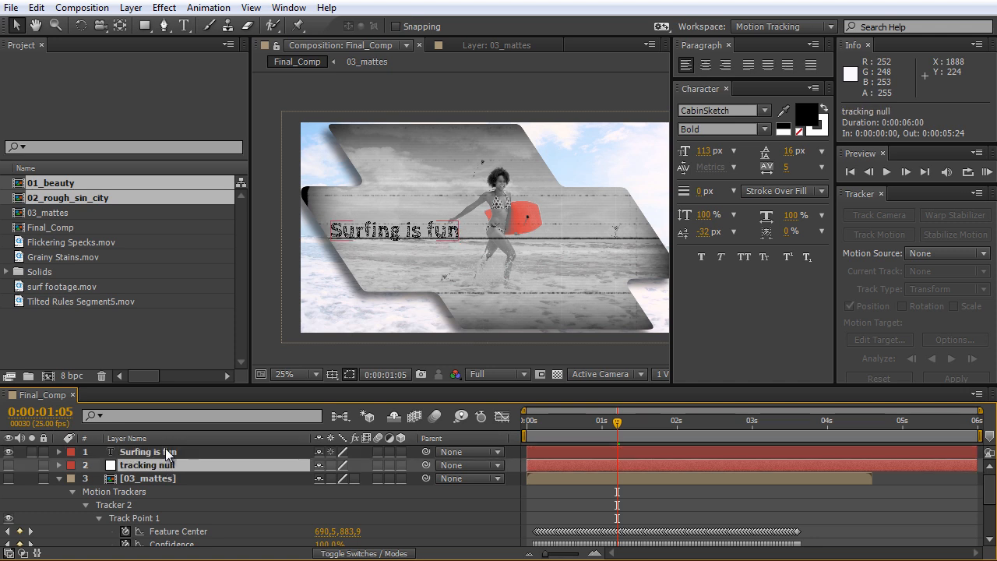
left_click(174, 452)
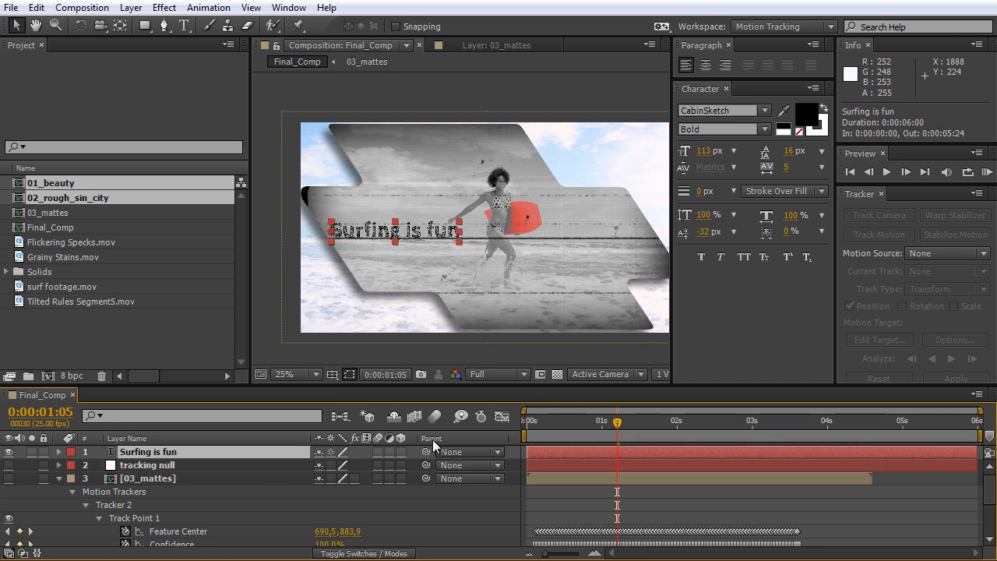
left_click_drag(427, 454, 167, 472)
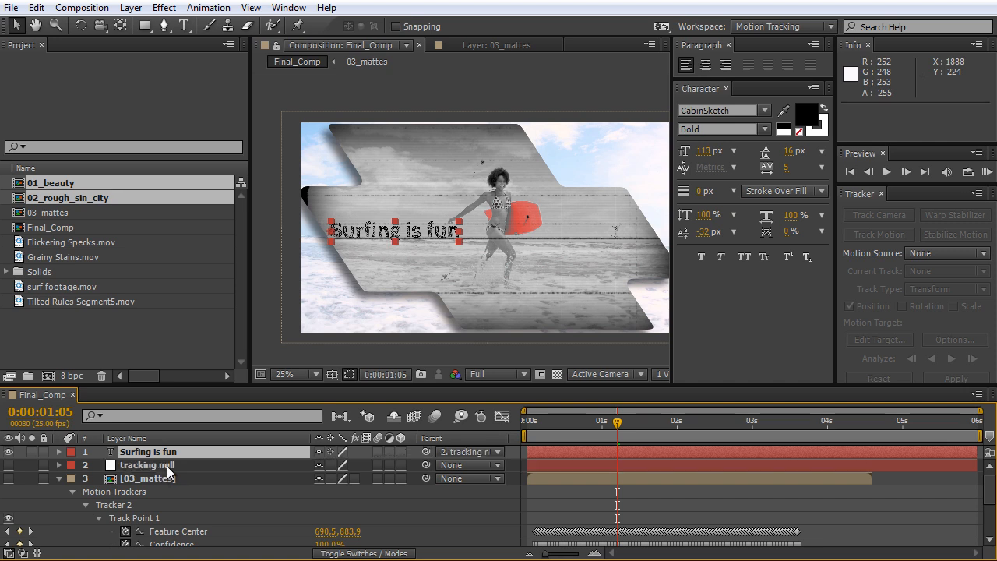
Preview Final_Comp from 0:00:00:12 to check how the text moves with the panel.
left_click_drag(618, 433, 563, 438)
key("space")
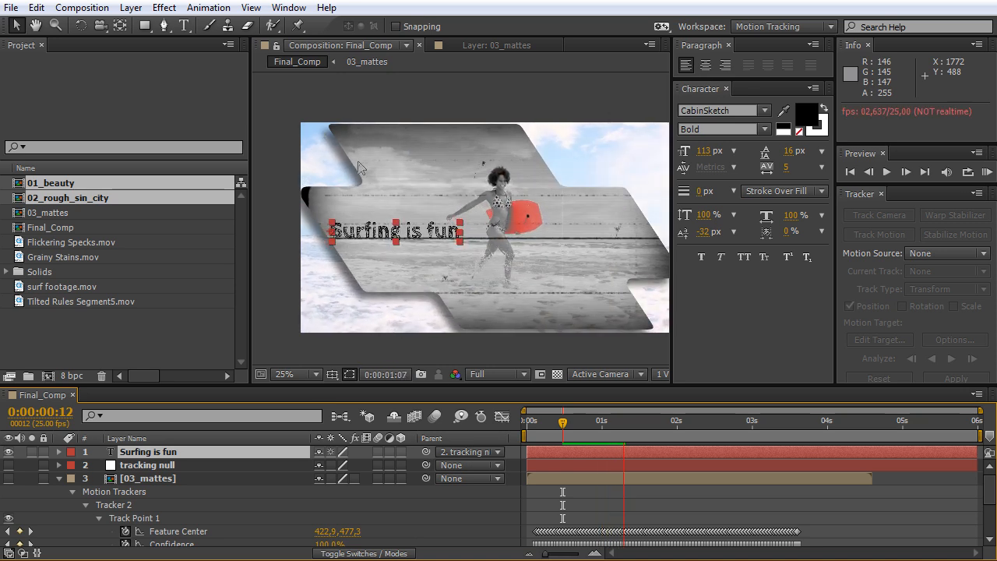
key("space")
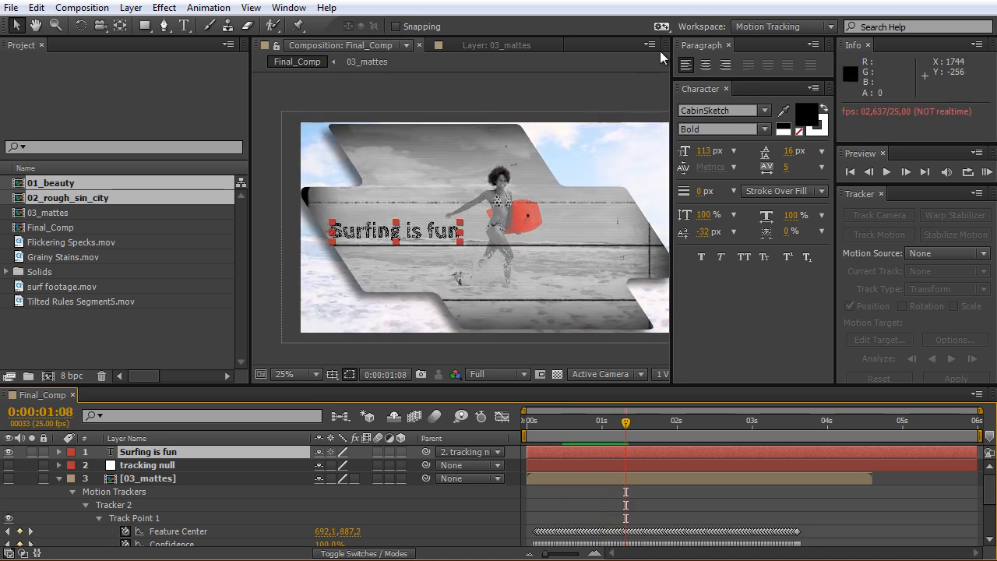
Switch from the Motion Tracking workspace to Standard and RAM-preview Final_Comp from its first frame.
left_click(727, 88)
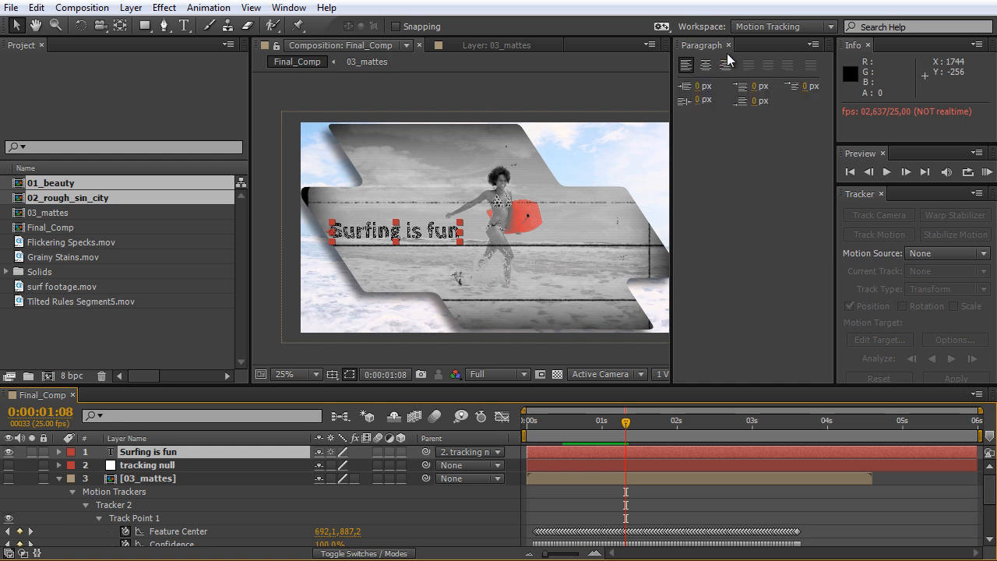
left_click(727, 44)
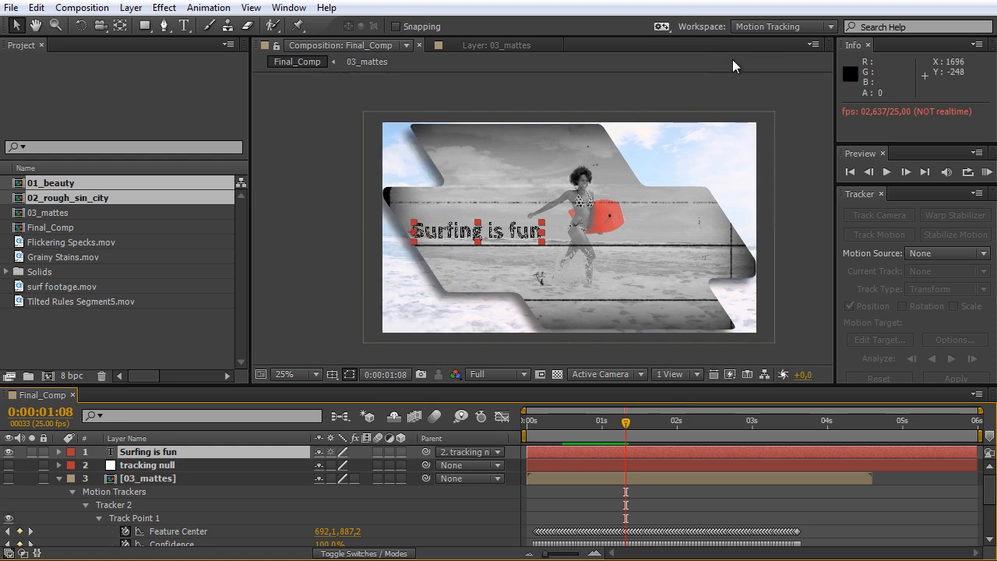
left_click(773, 27)
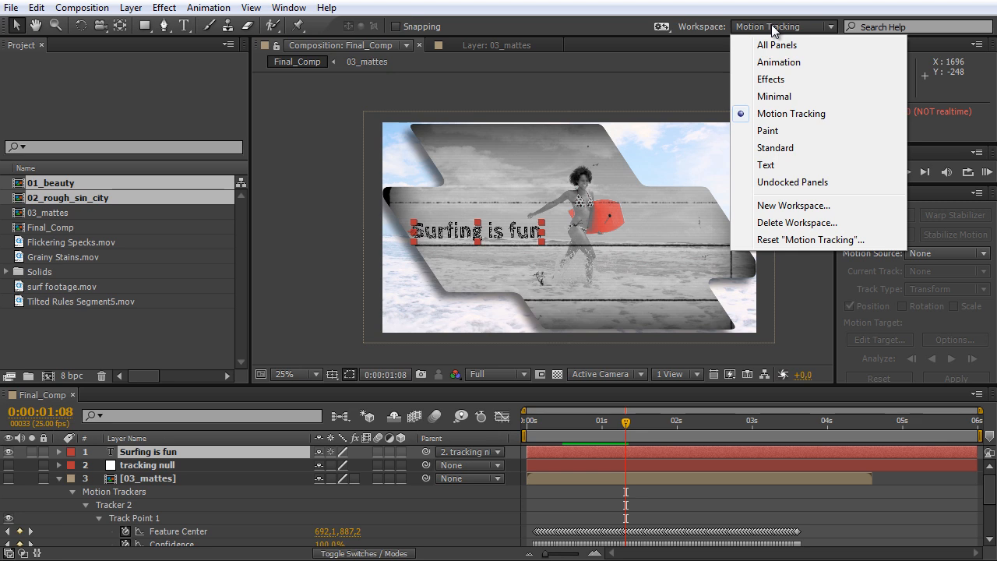
left_click(793, 147)
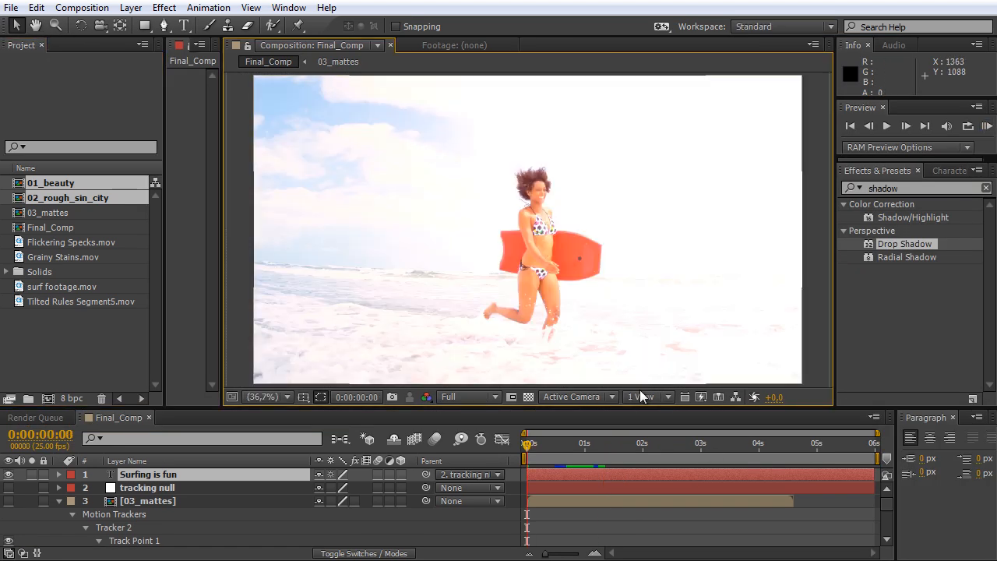
left_click(985, 127)
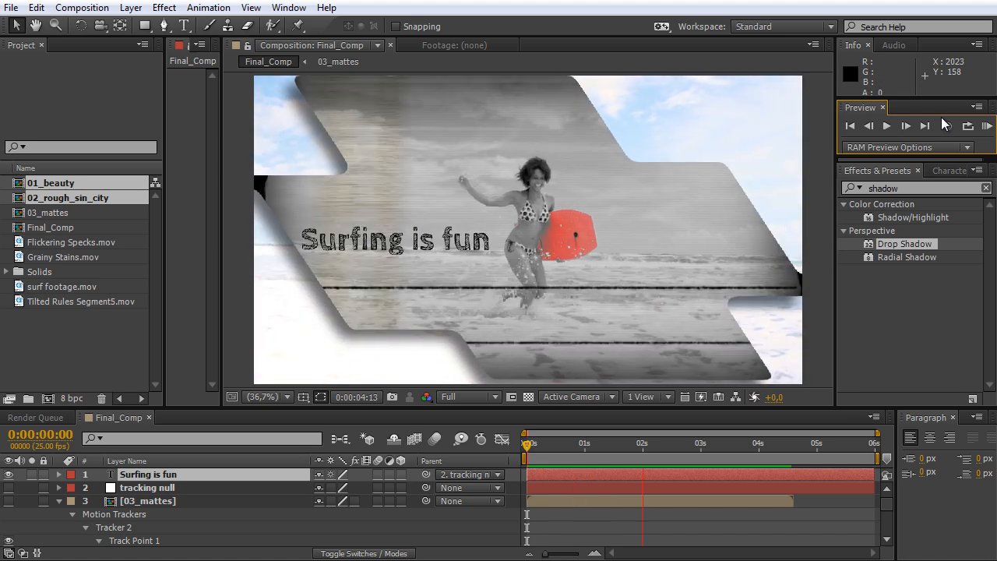
key("space")
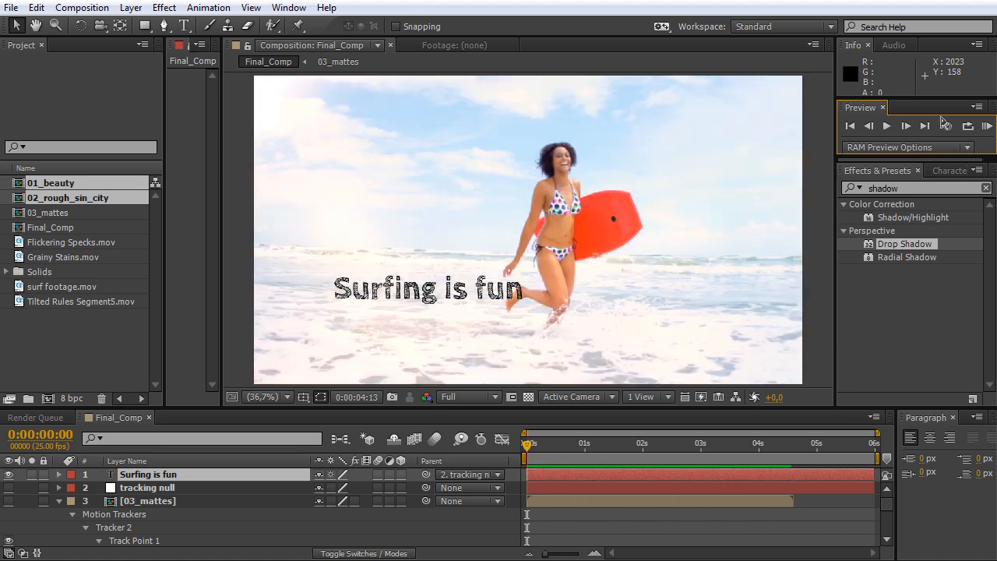
End the work area at 0:00:04:23, where 02_rough_sin_city ends, and trim Final_Comp to it.
left_click(787, 444)
left_click_drag(787, 446, 791, 446)
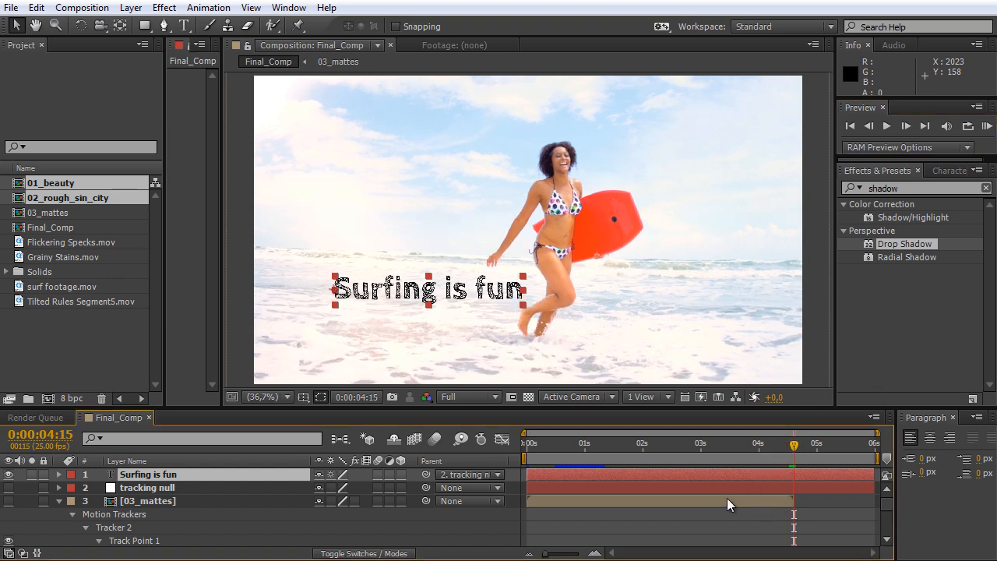
left_click(59, 500)
left_click(813, 448)
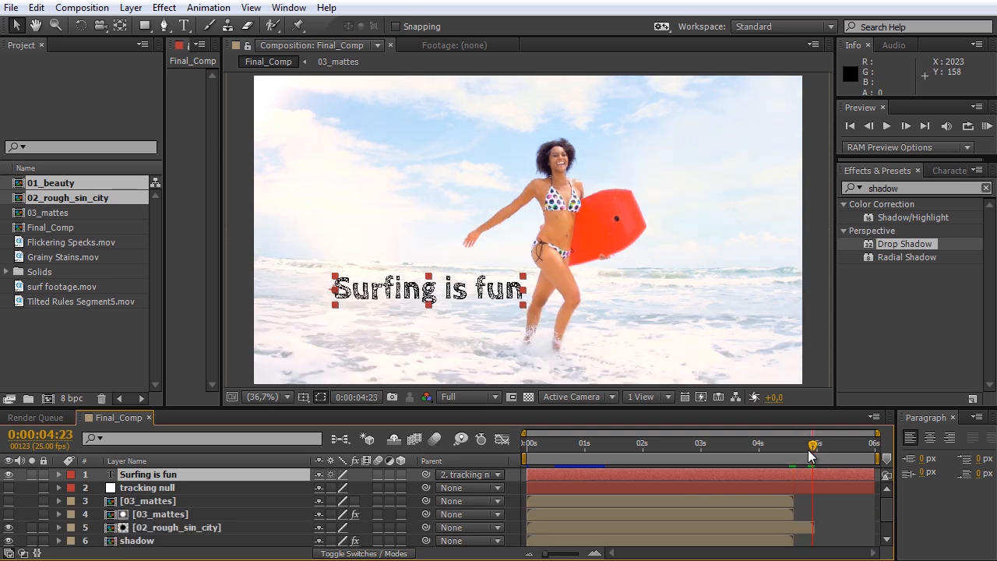
key("n")
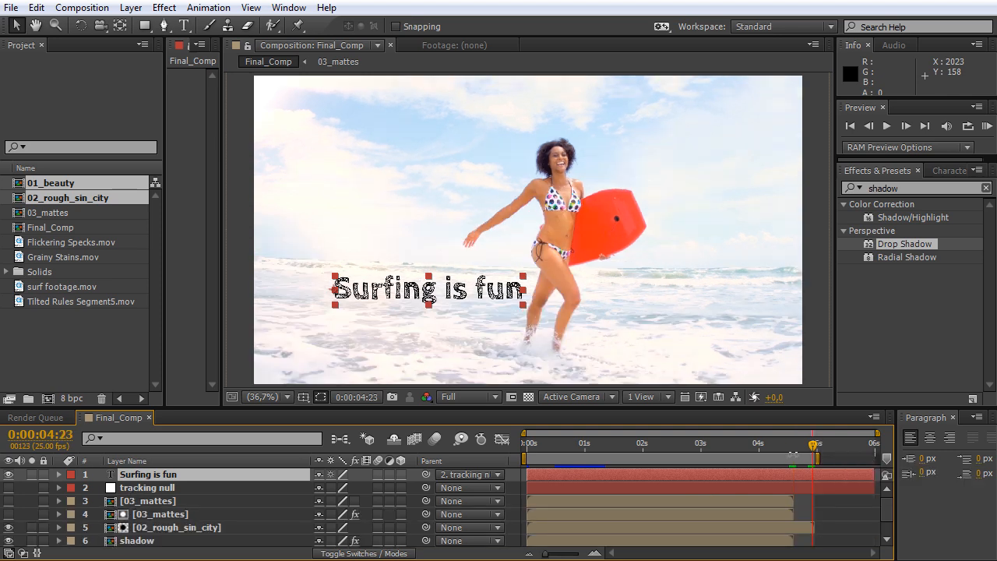
right_click(796, 455)
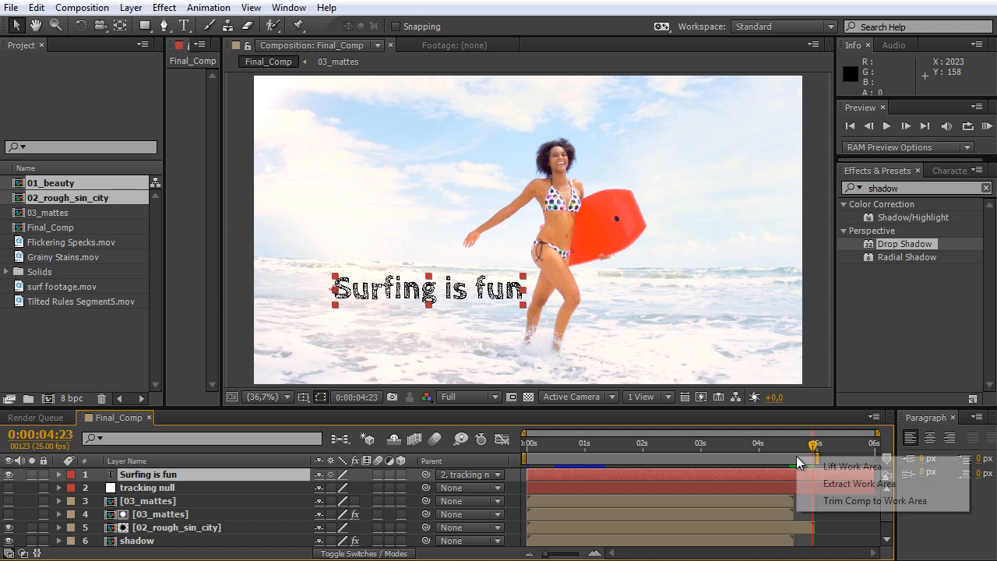
left_click(857, 501)
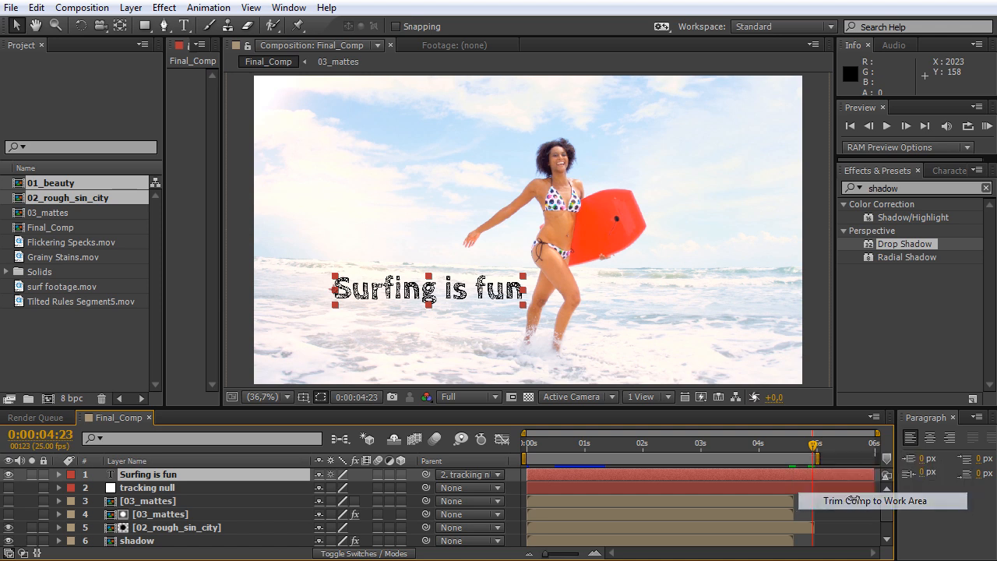
left_click(654, 247)
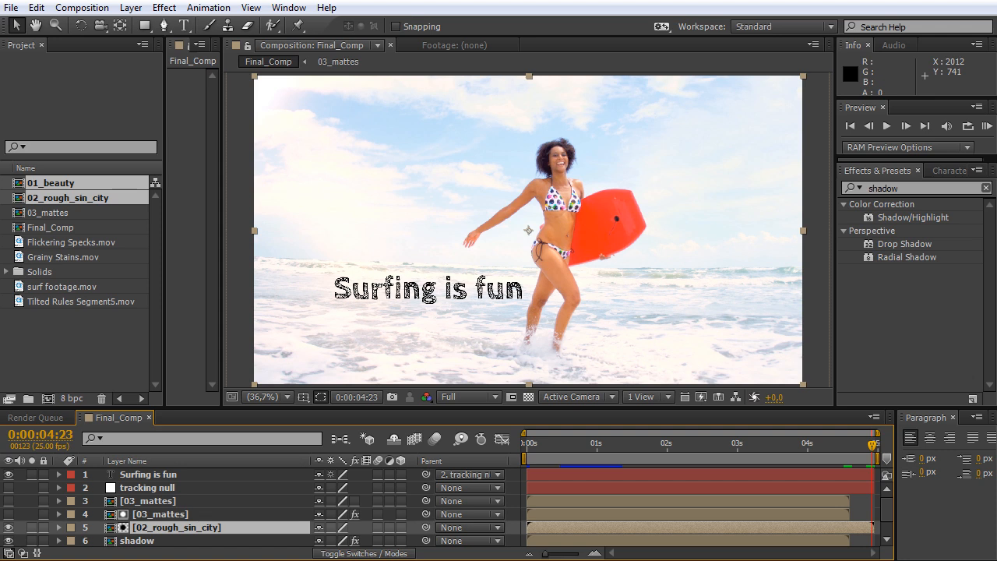
At 0:00:01:12, apply the Curves effect to the 01_beauty layer.
left_click_drag(586, 453, 630, 448)
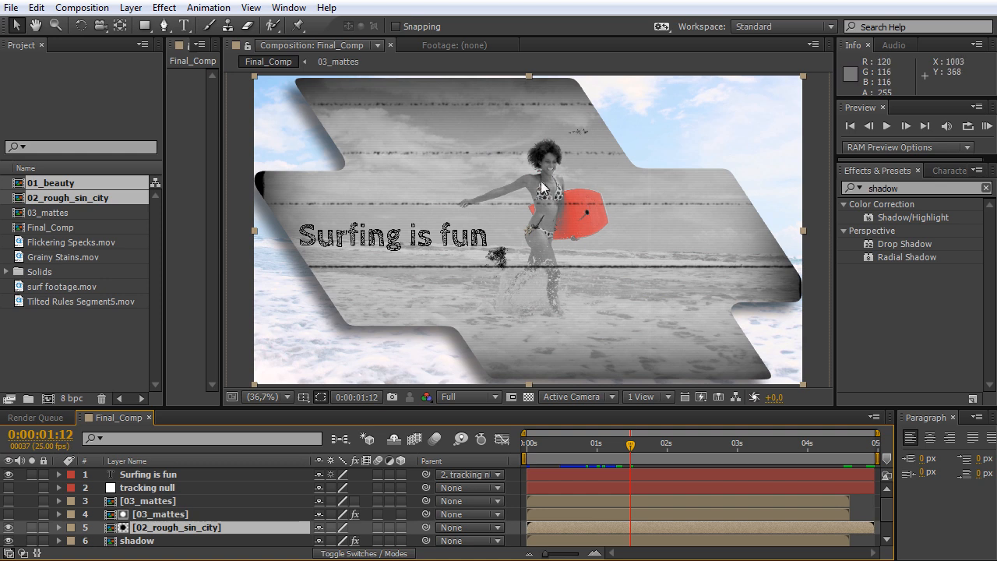
left_click(142, 542)
scroll(160, 534, "down", 2)
left_click(161, 528)
left_click_drag(215, 407, 213, 404)
left_click_drag(915, 193, 838, 176)
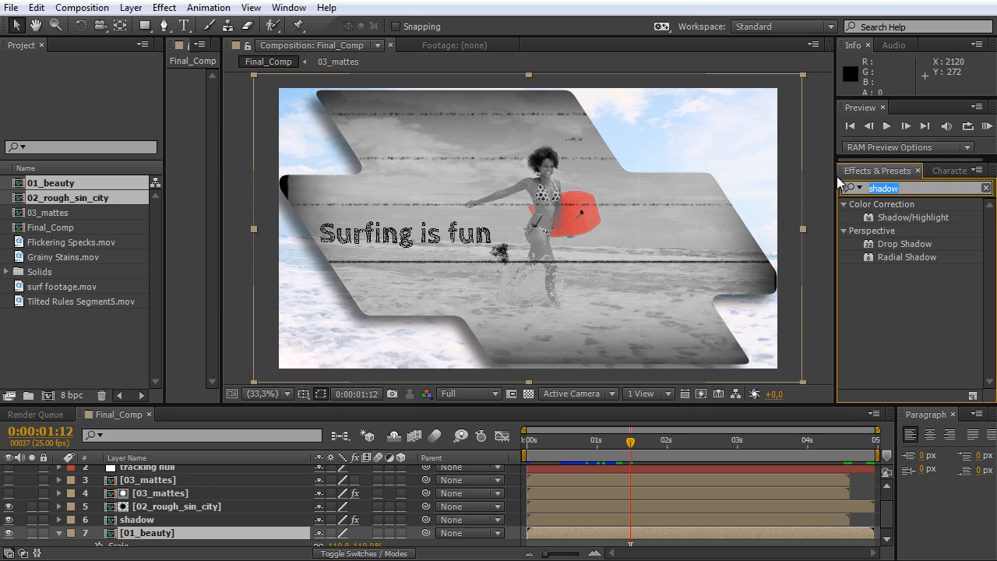
type("curves")
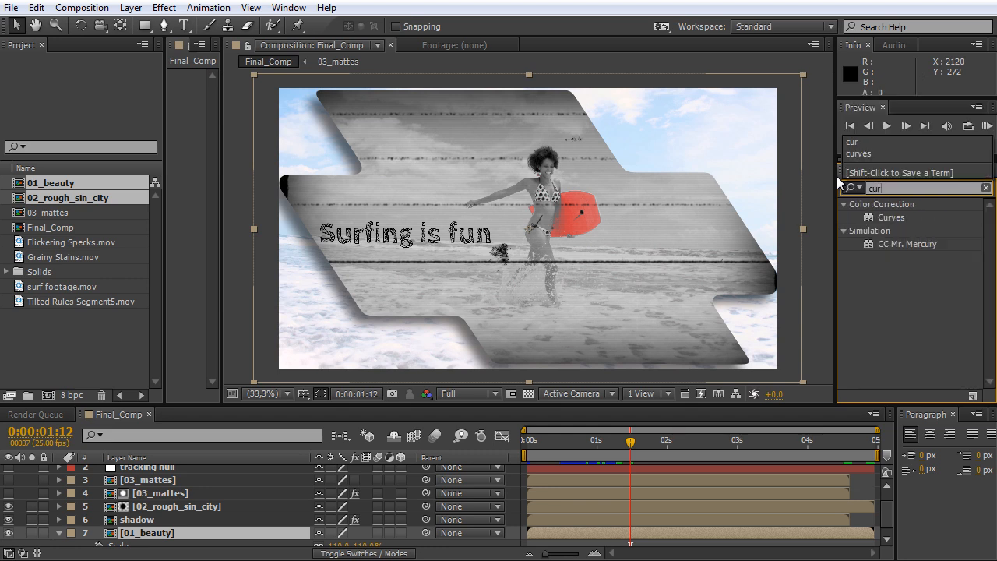
double_click(885, 218)
Apply the Hue/Saturation effect to the 01_beauty layer.
left_click(878, 191)
type("hue")
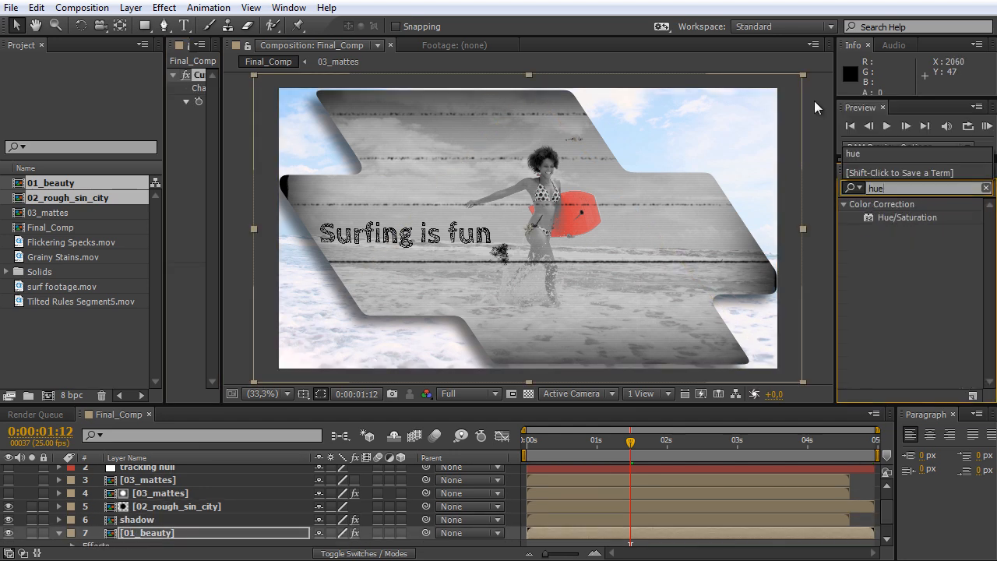
left_click_drag(902, 215, 165, 532)
Widen the effect controls and bend the RGB curve of 01_beauty slightly below the diagonal with three points, comparing Curves off and on.
left_click_drag(222, 152, 362, 153)
scroll(450, 169, "up", 2)
left_click_drag(371, 141, 694, 251)
scroll(303, 221, "up", 3)
left_click(303, 222)
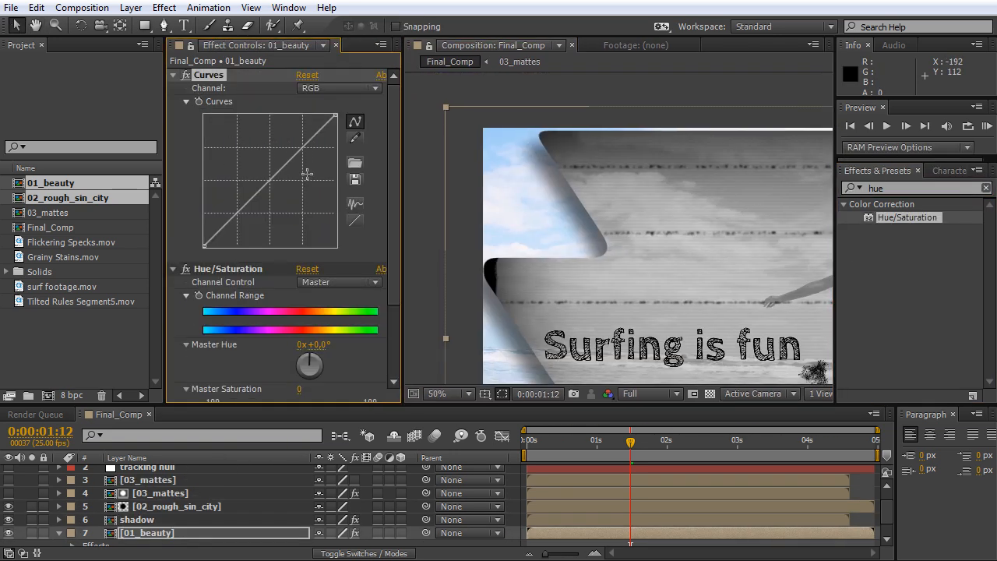
left_click_drag(267, 182, 276, 188)
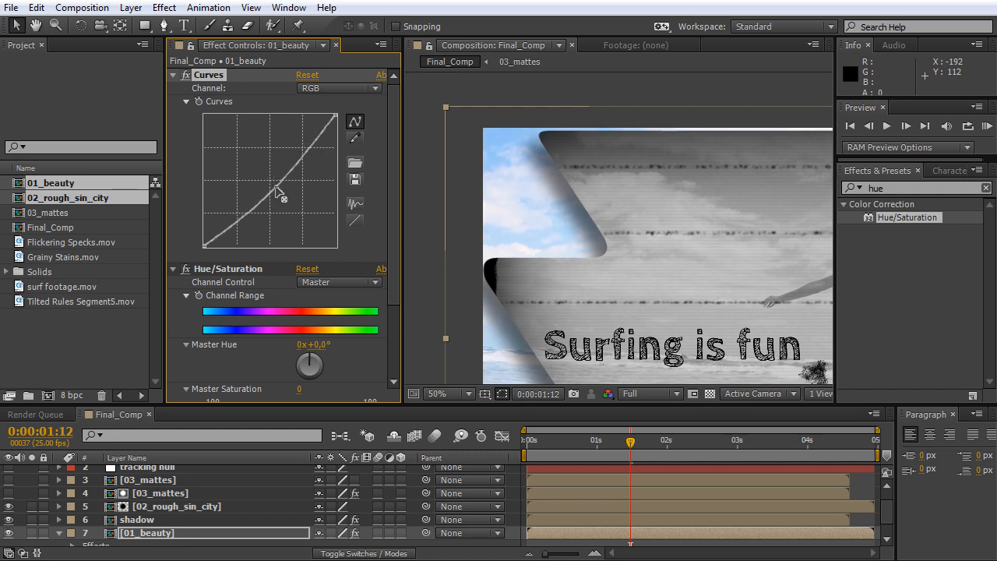
left_click(310, 150)
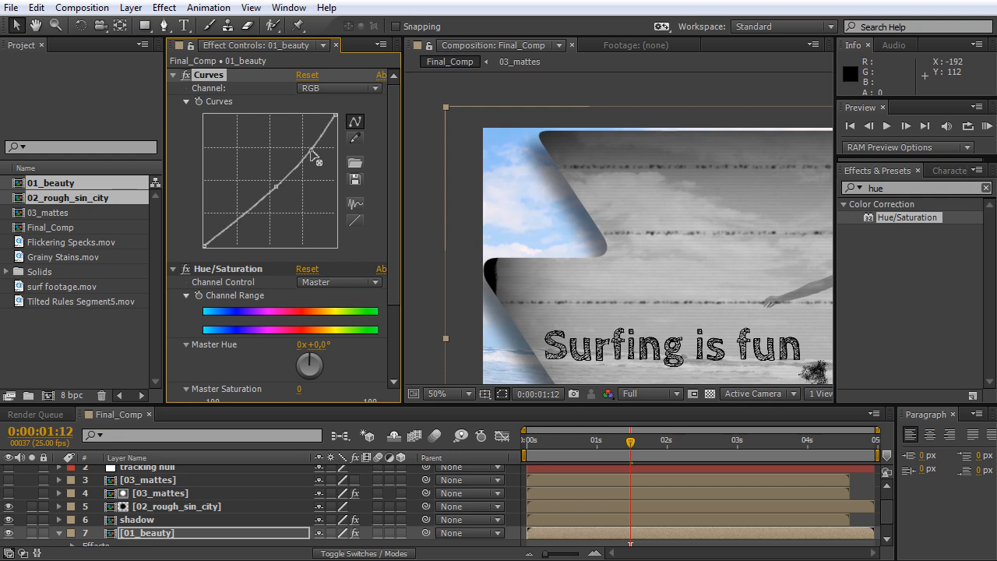
left_click_drag(234, 222, 239, 228)
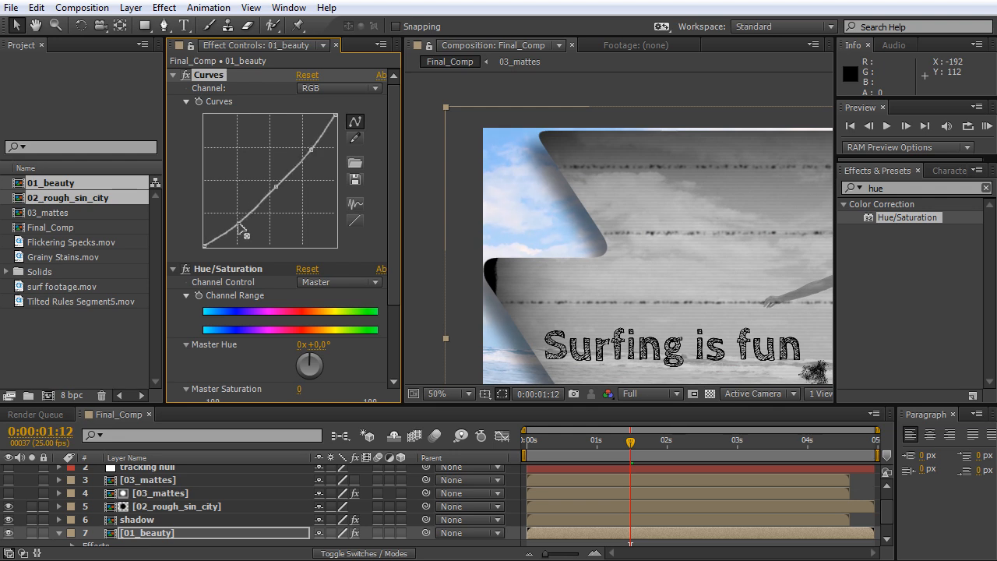
left_click(185, 74)
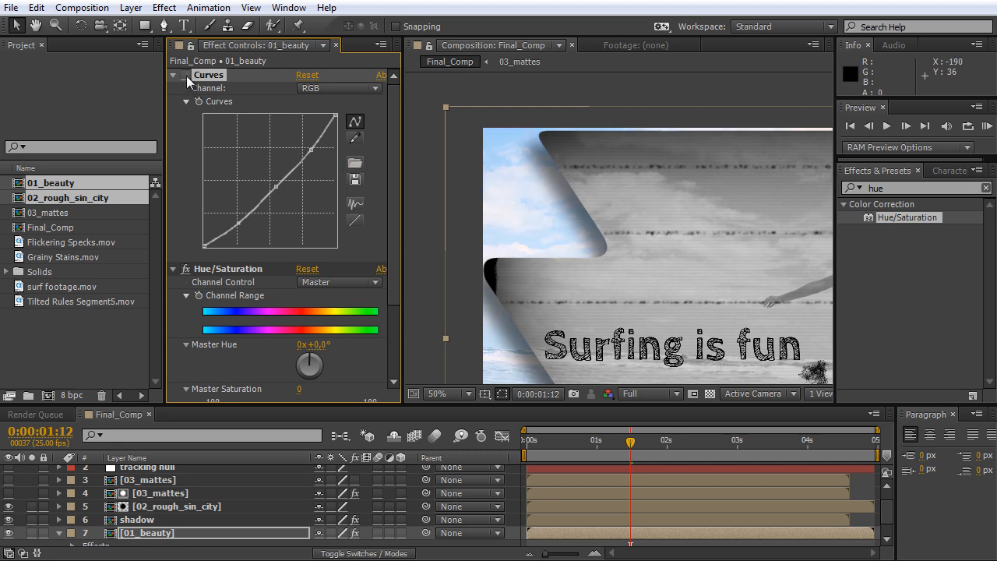
left_click(186, 76)
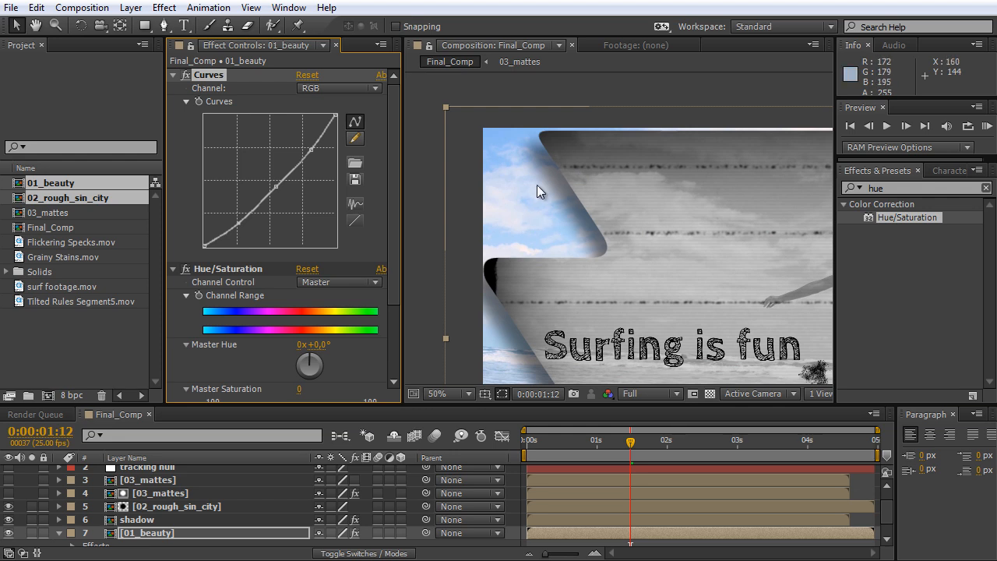
left_click(173, 75)
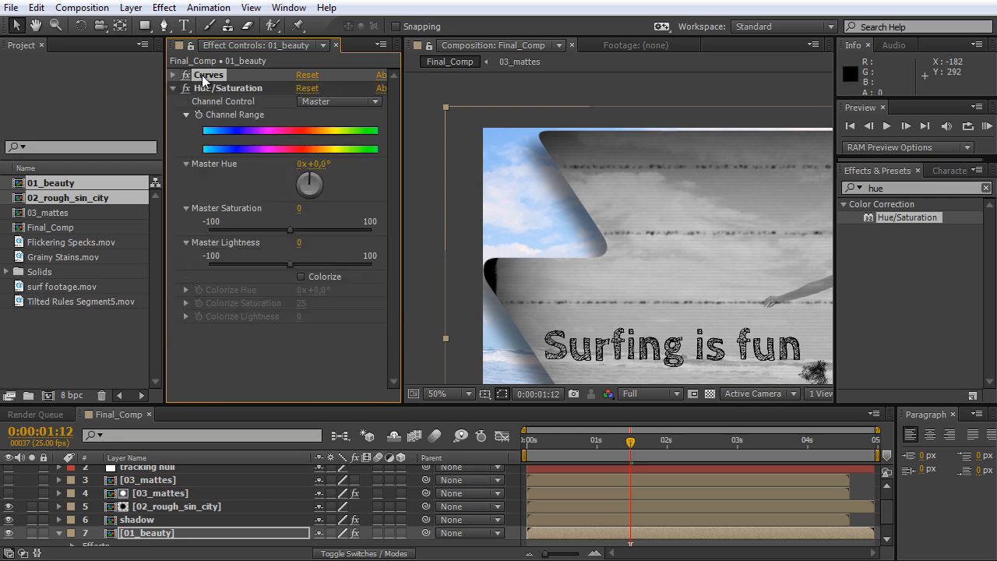
At 0:00:00:11, set the Master Saturation of the Hue/Saturation effect on 01_beauty to 12 and collapse the effect.
left_click_drag(534, 439, 539, 440)
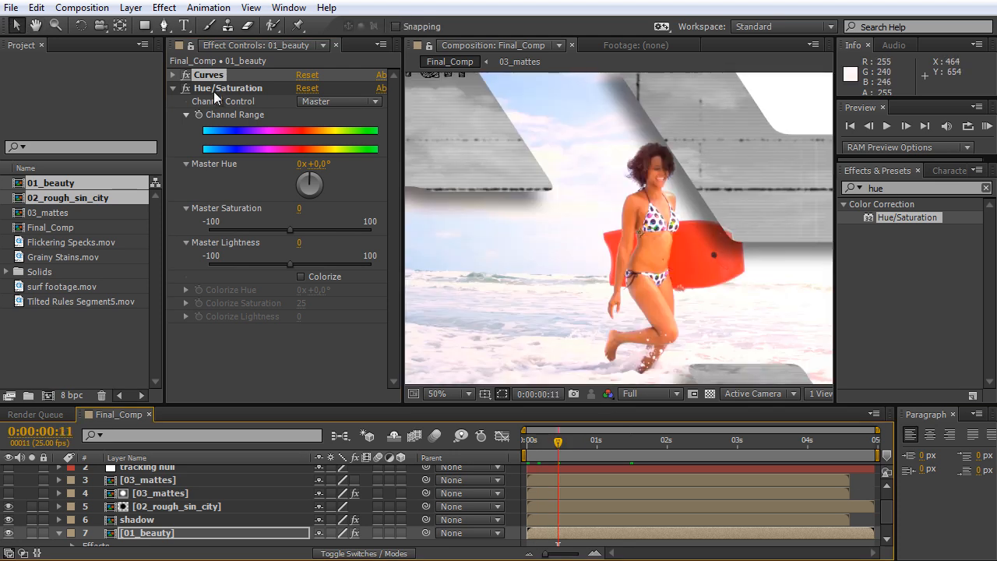
left_click(213, 91)
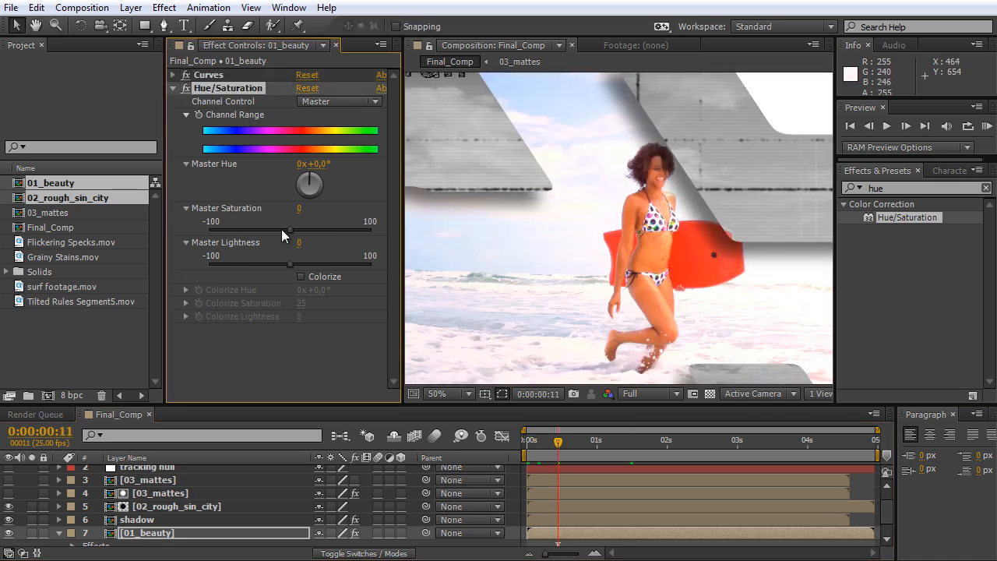
left_click(299, 208)
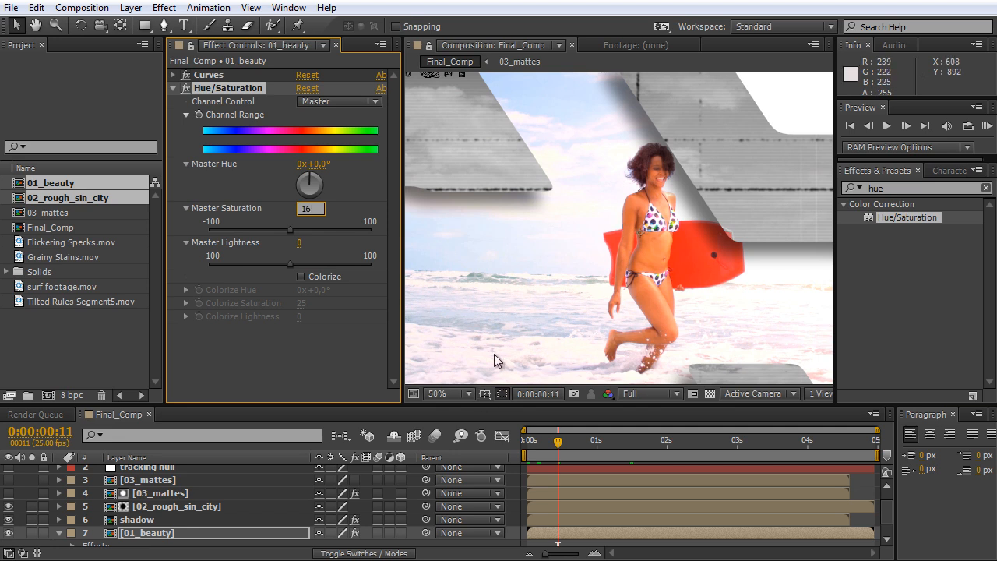
key("Return")
left_click(297, 209)
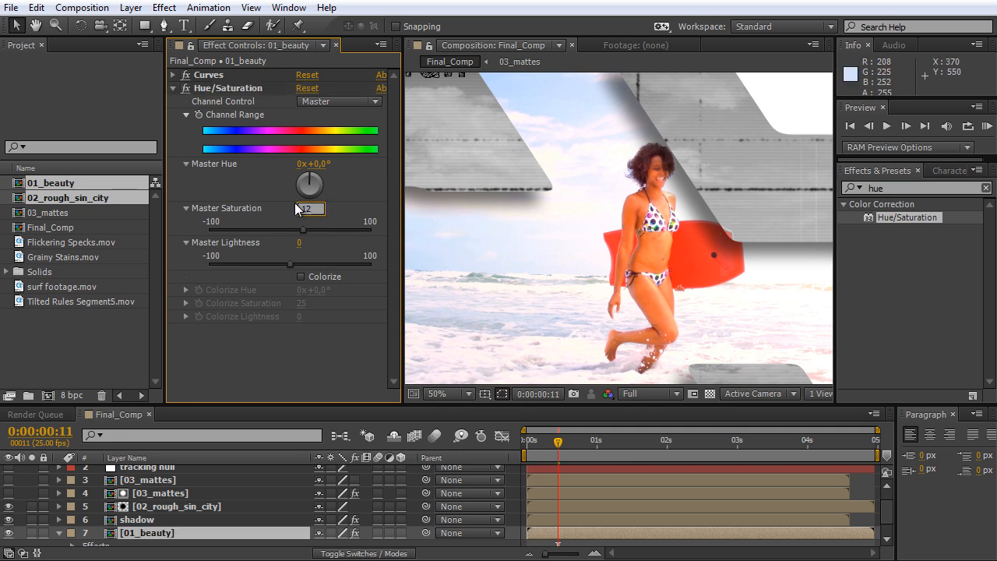
key("Return")
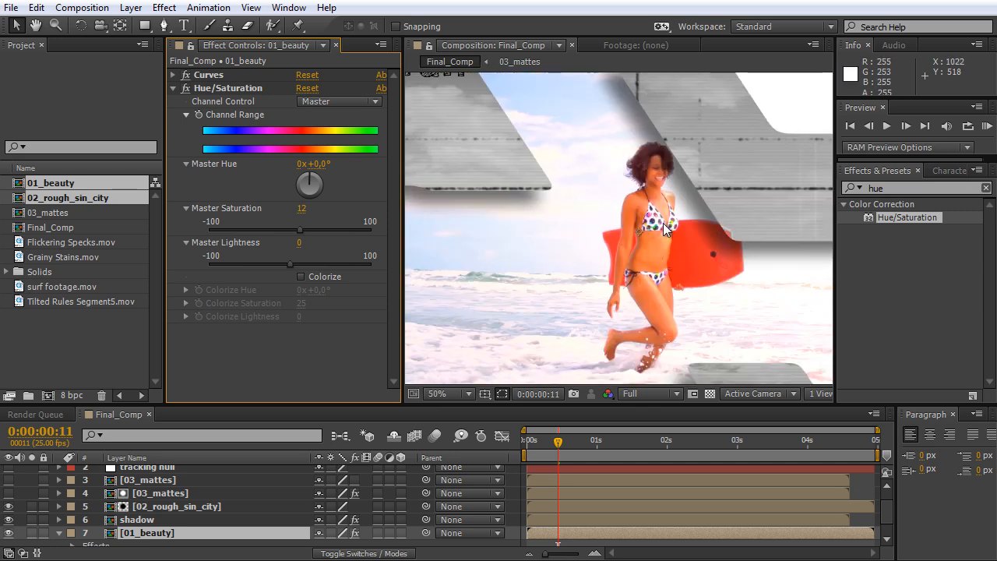
scroll(662, 222, "down", 2)
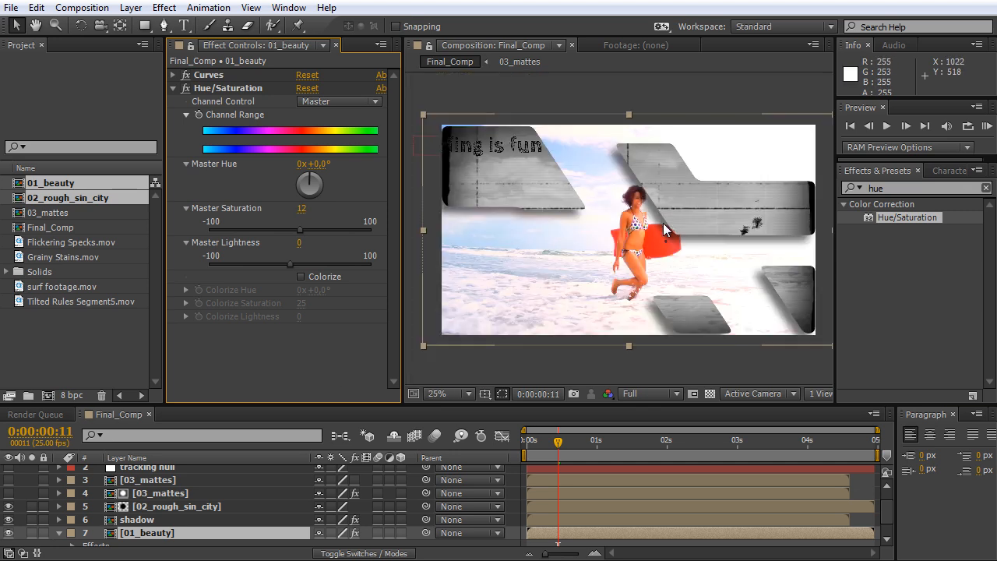
left_click(173, 88)
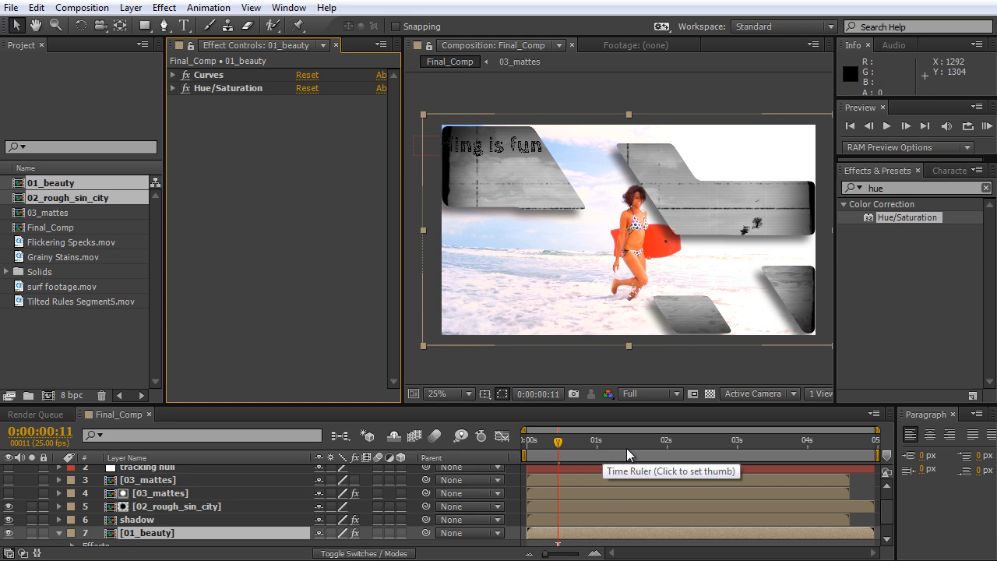
At 0:00:01:24, find the Find Edges effect and apply it to the 02_rough_sin_city layer.
left_click(665, 448)
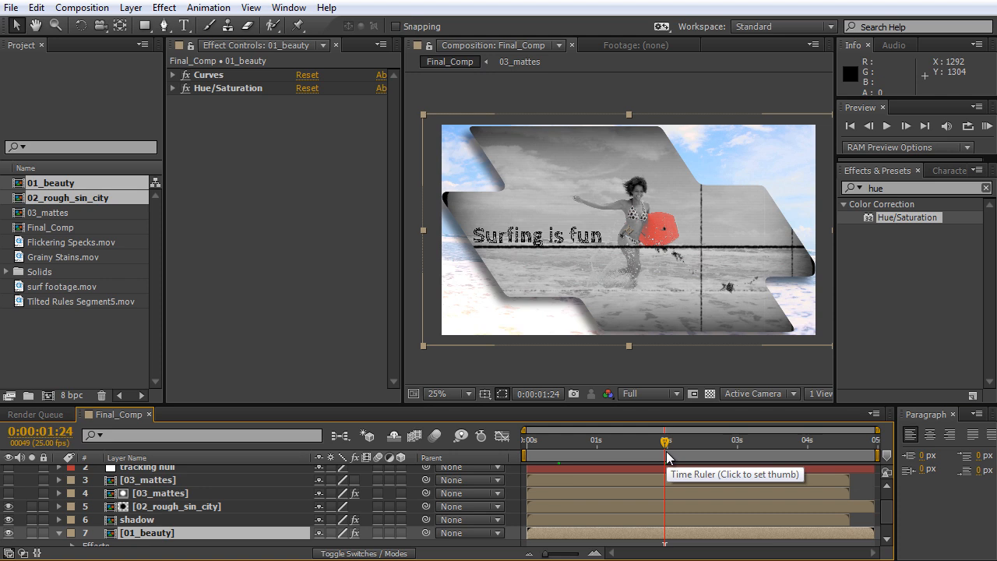
key("period")
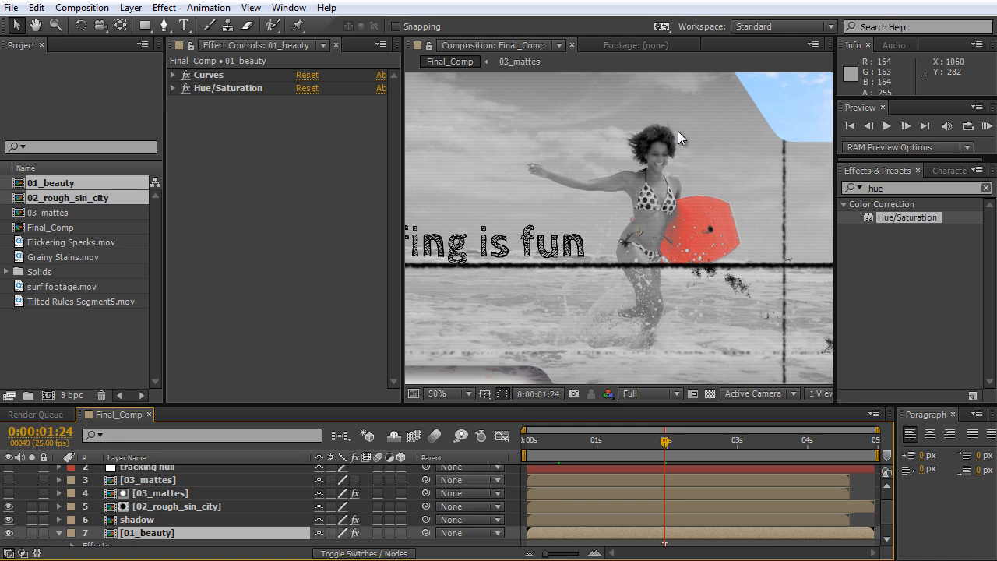
left_click(858, 188)
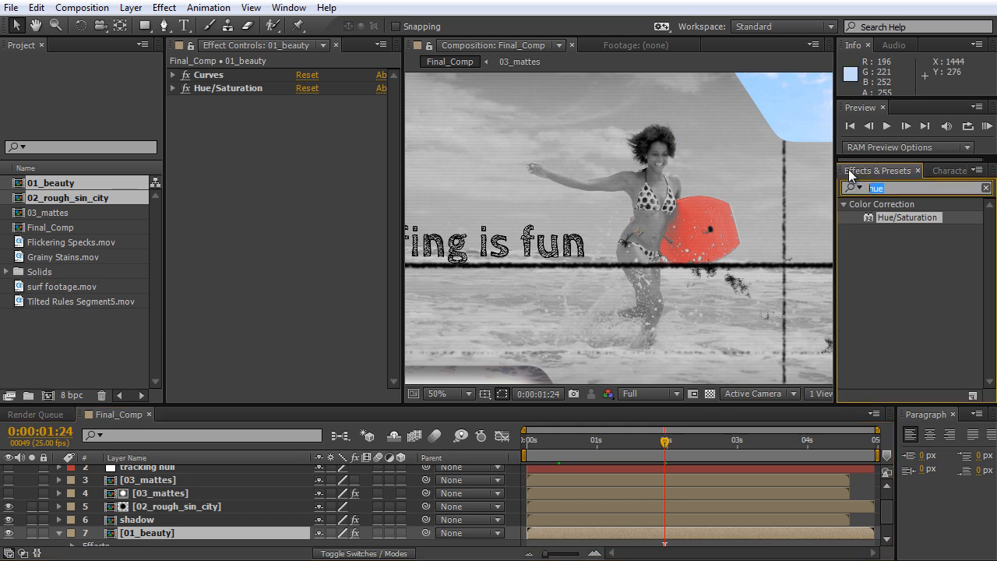
type("find e")
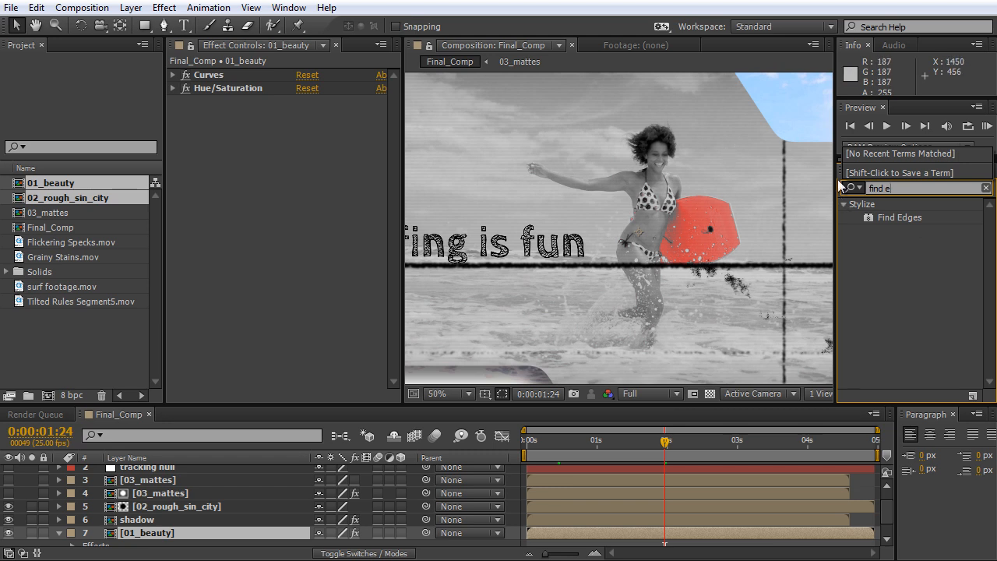
left_click(900, 217)
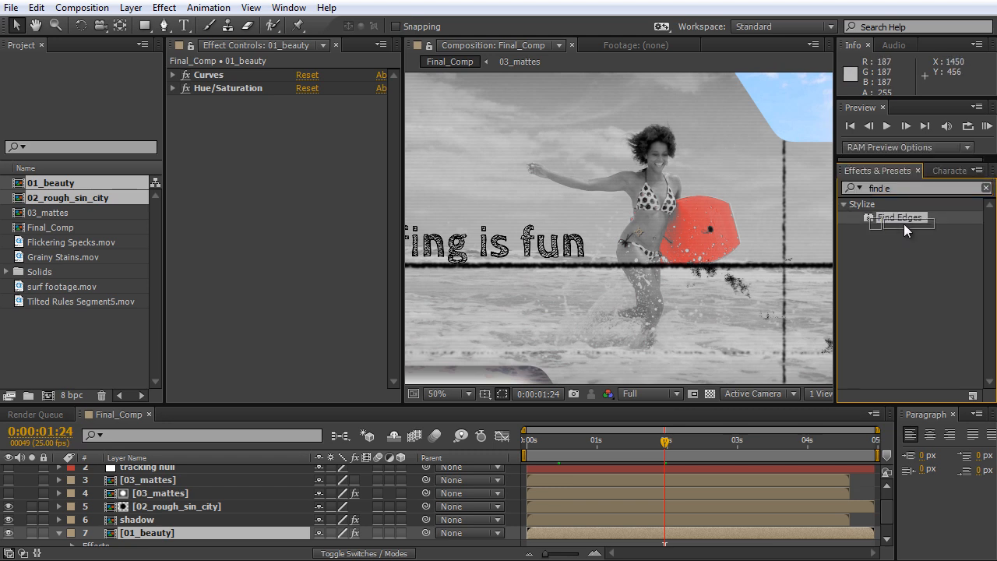
left_click(176, 508)
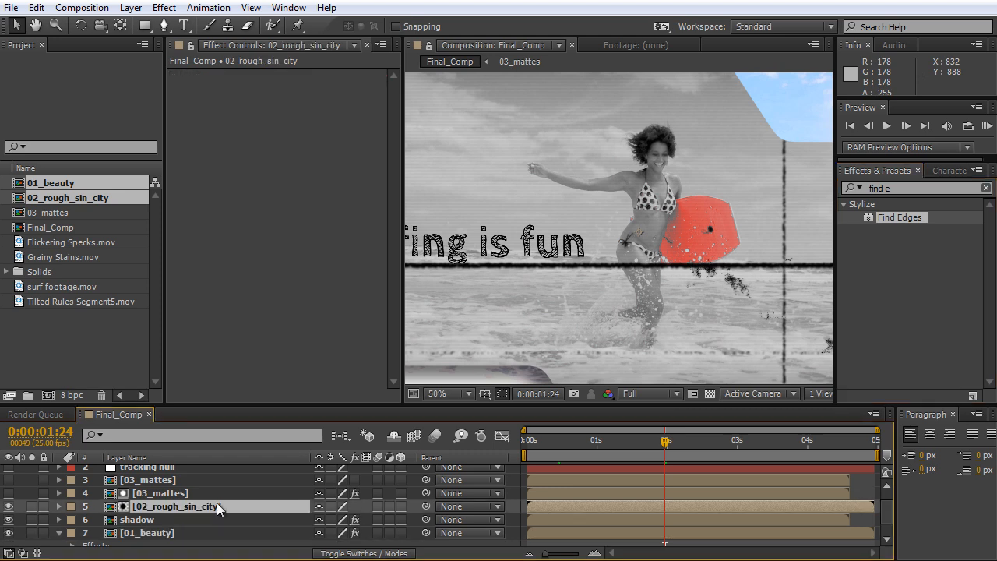
left_click_drag(879, 217, 638, 234)
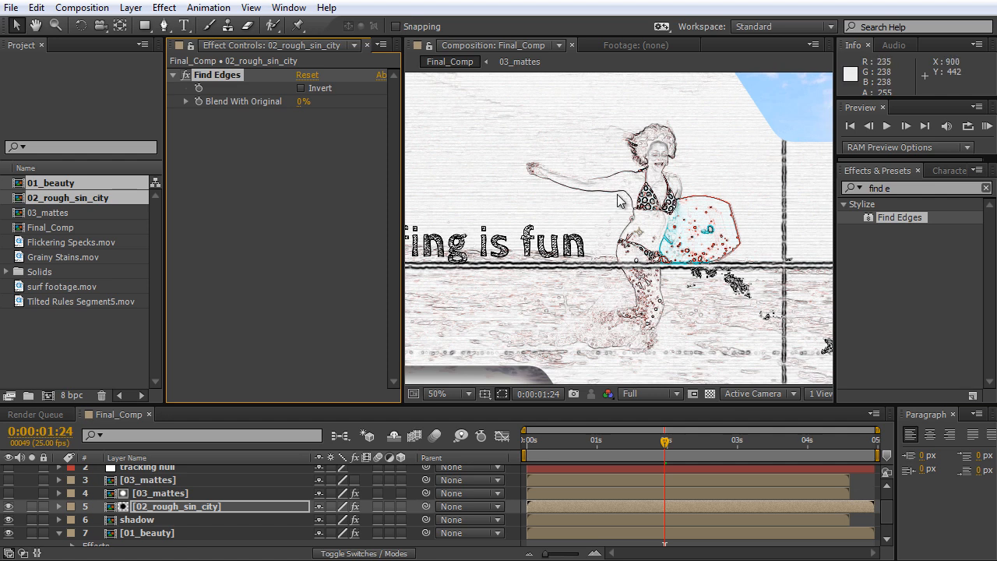
Set Blend With Original of the Find Edges effect on 02_rough_sin_city to 80%.
scroll(634, 230, "up", 2)
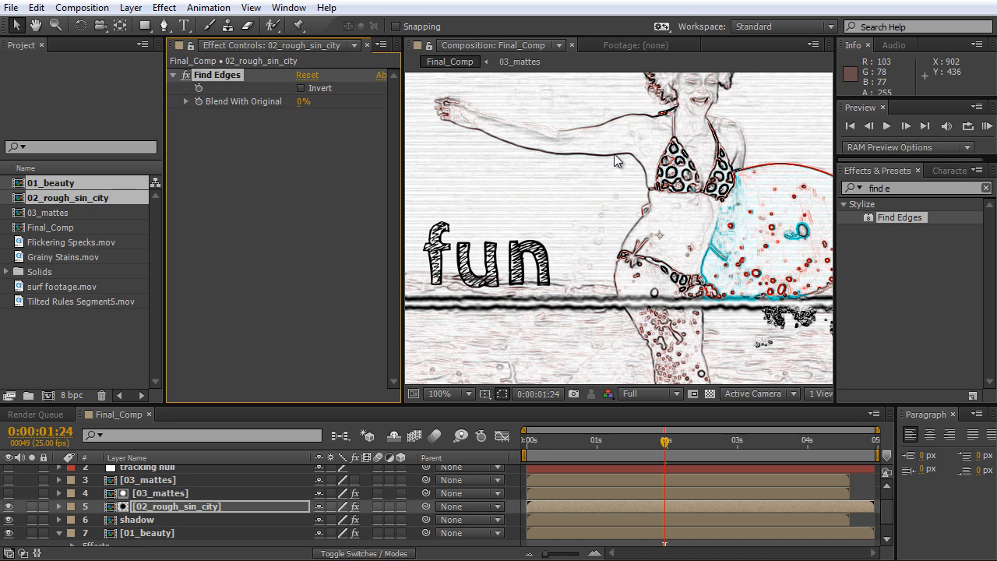
scroll(623, 167, "down", 2)
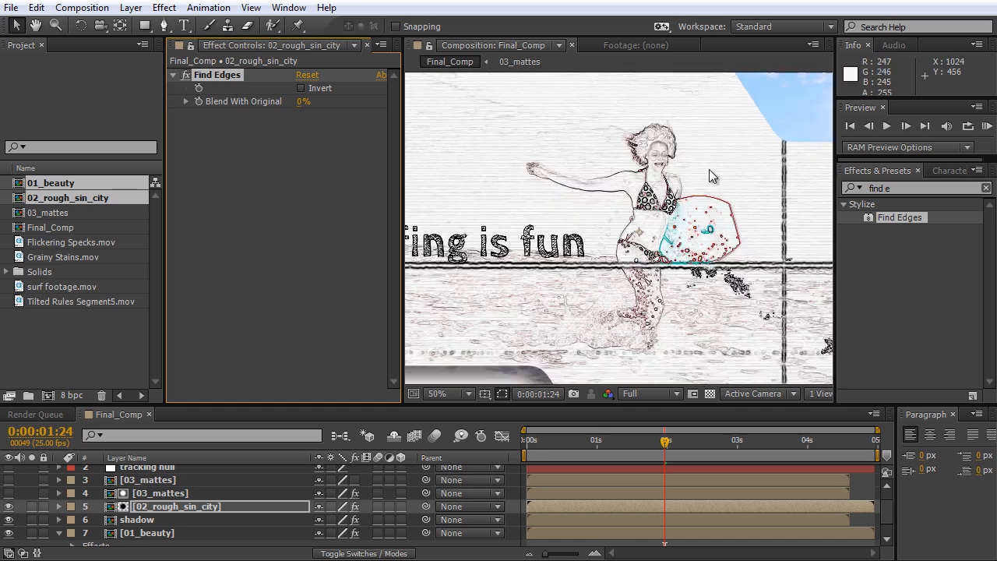
left_click_drag(302, 102, 380, 126)
left_click(305, 102)
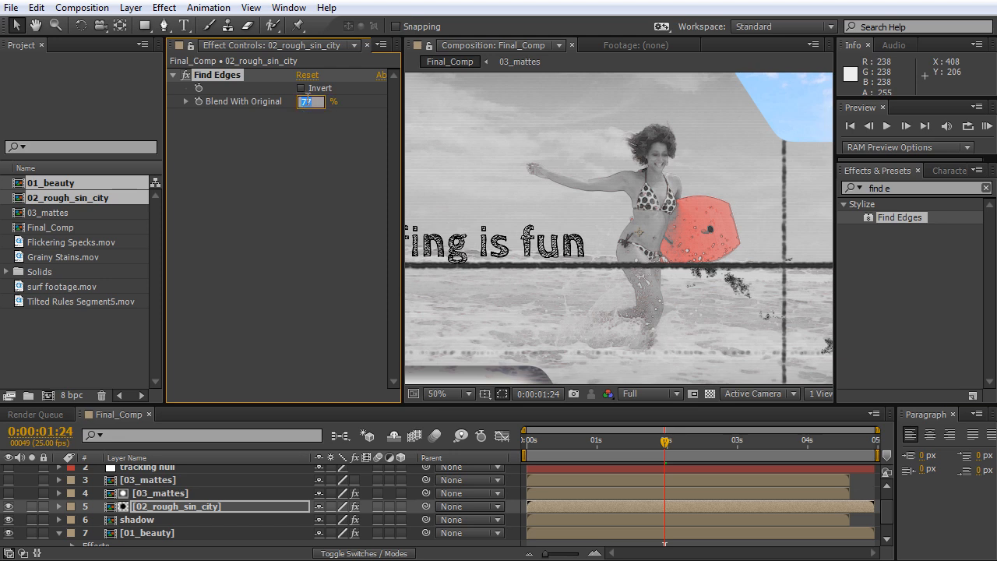
left_click(342, 149)
key("period")
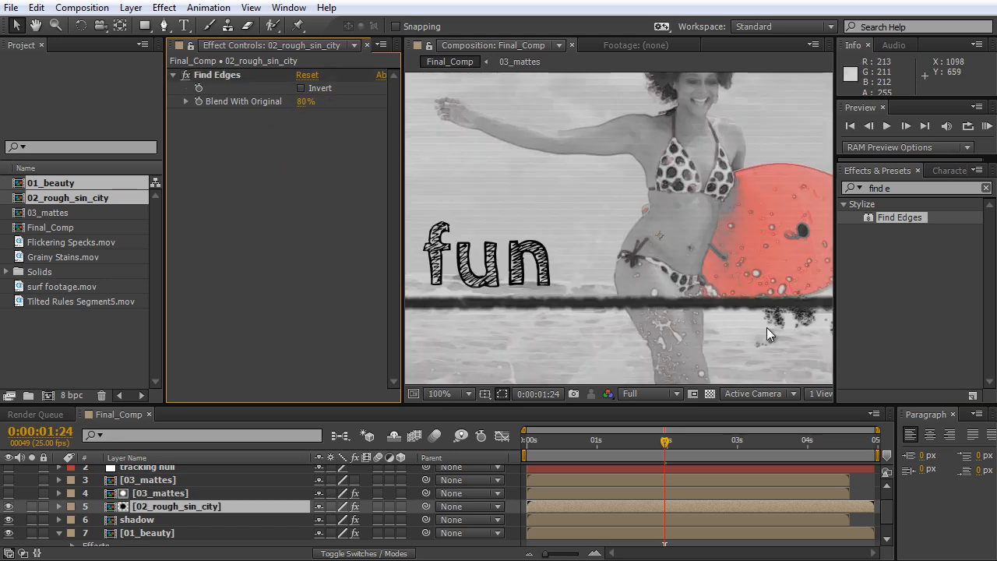
Compare the 02_rough_sin_city panels with the Find Edges effect switched off and on, in close-up and in the full frame.
left_click(190, 75)
left_click(191, 76)
left_click(191, 76)
left_click(191, 75)
left_click(191, 75)
left_click(190, 76)
left_click(190, 76)
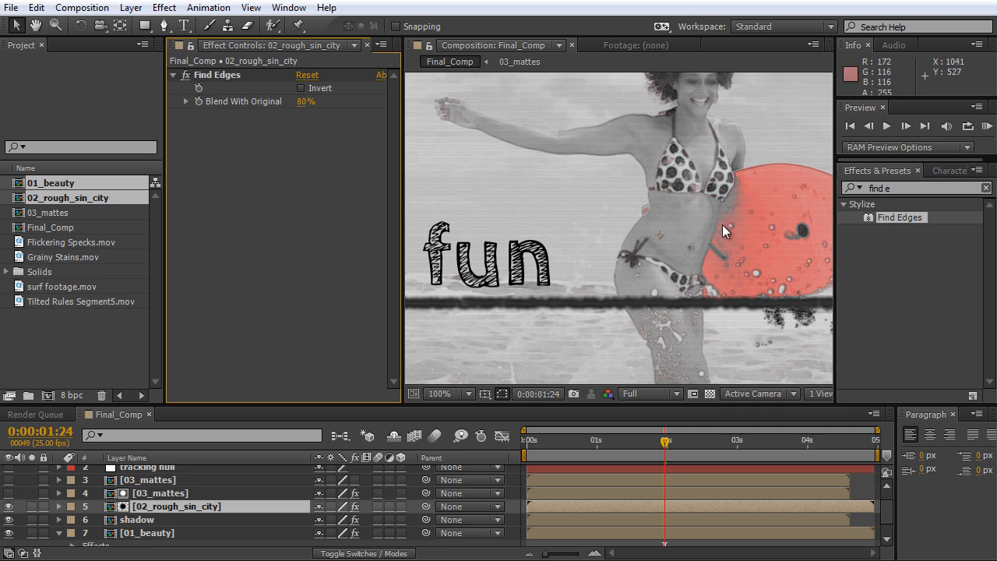
scroll(722, 224, "down", 4)
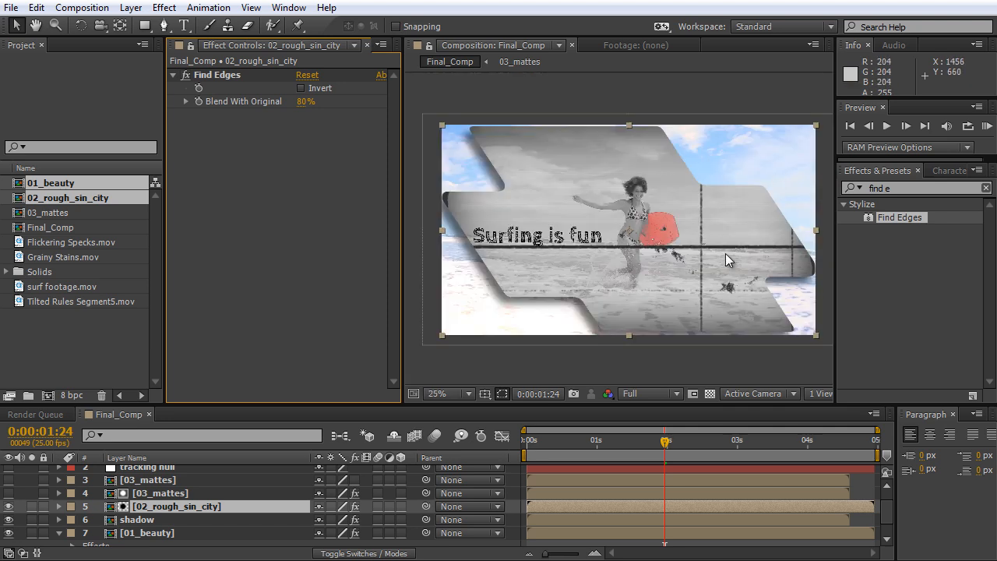
scroll(725, 253, "up", 2)
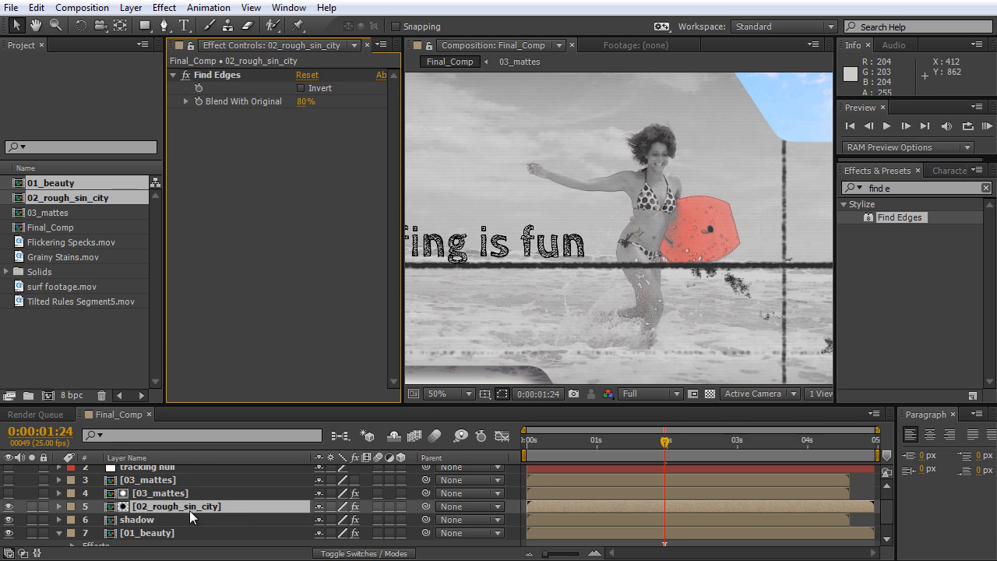
Examine the outlines on the surfboard, water drops and stains in close-up, with Find Edges off and on.
scroll(749, 248, "up", 2)
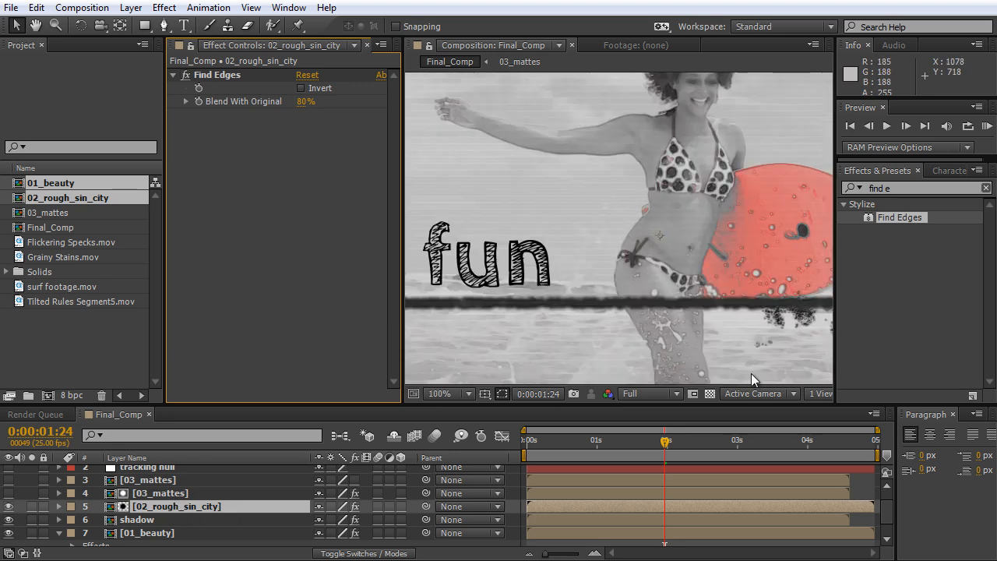
key("h")
left_click_drag(762, 345, 559, 292)
key("v")
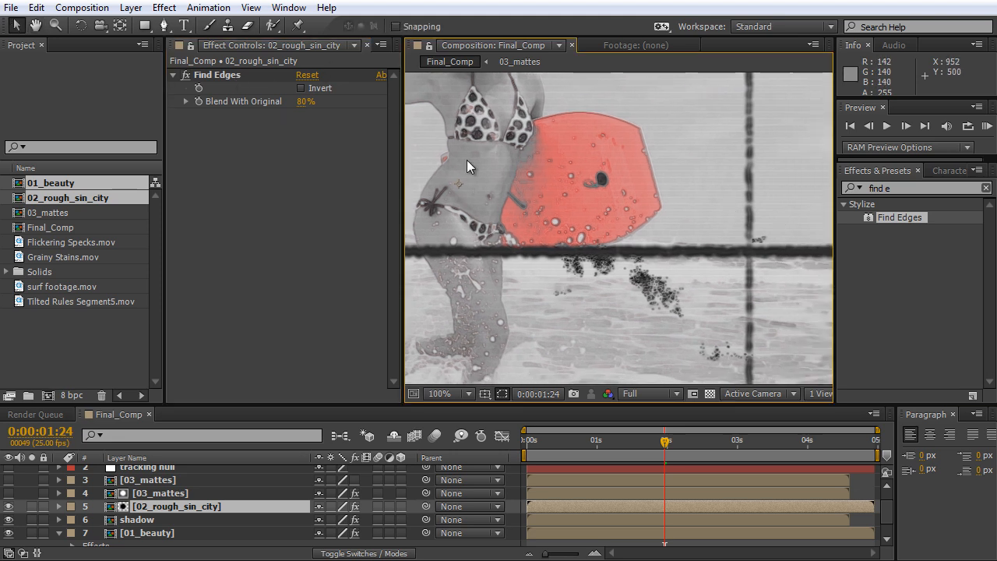
key("comma")
key("comma")
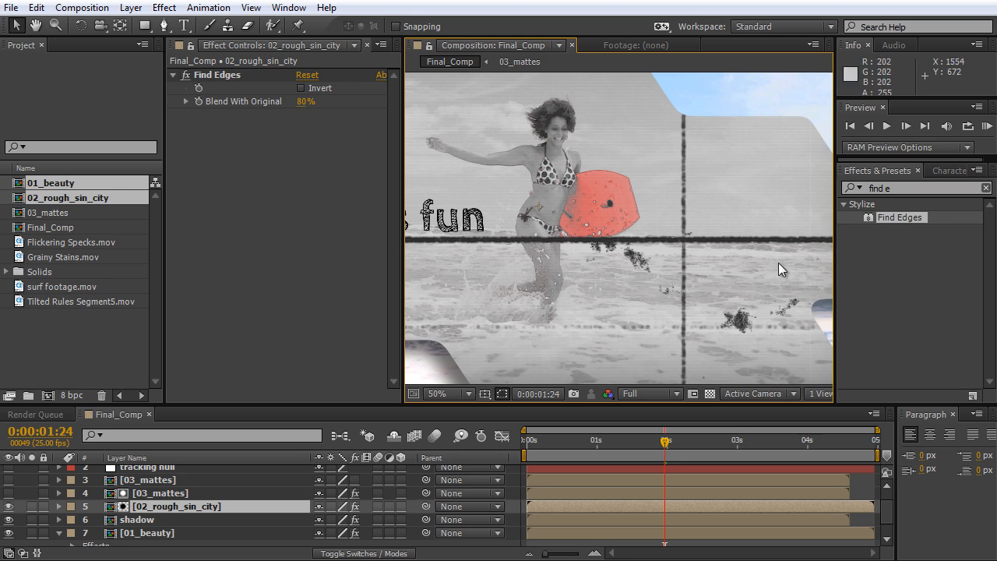
key("period")
left_click(186, 77)
left_click(186, 77)
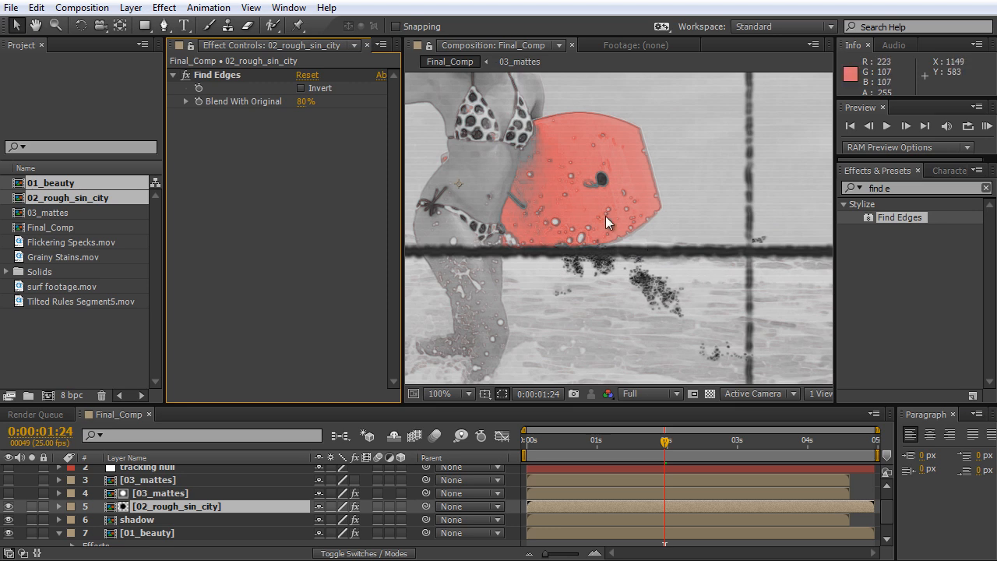
key("comma")
key("comma")
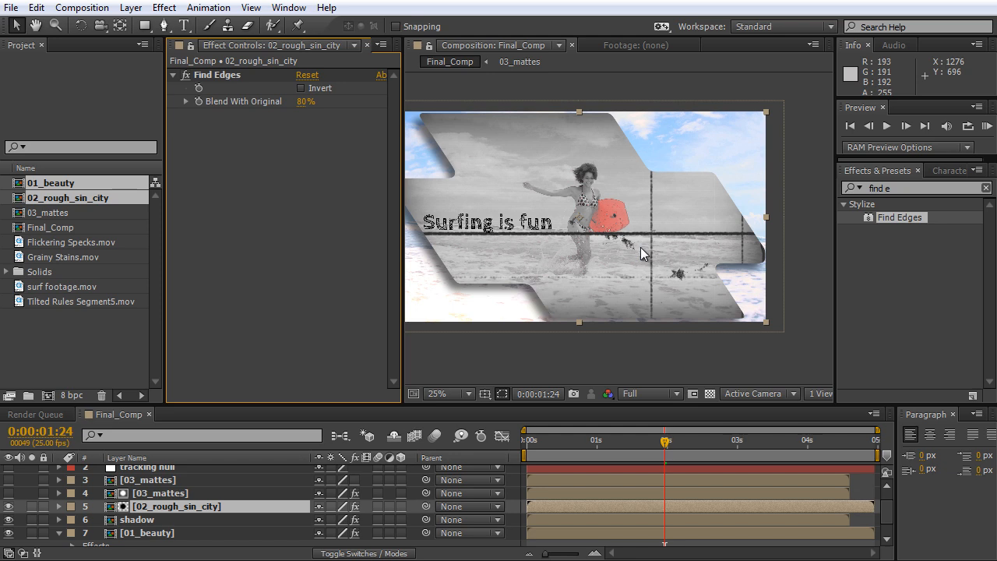
Add a black 1920 x 1080 px solid named "vignette" as the uppermost layer of Final_Comp.
left_click_drag(475, 208, 523, 246)
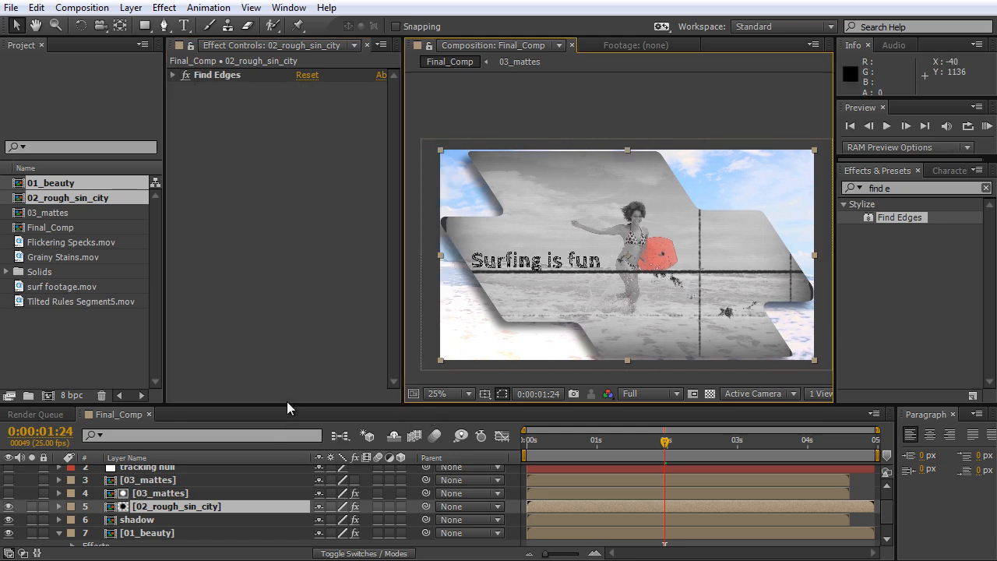
left_click_drag(292, 407, 284, 346)
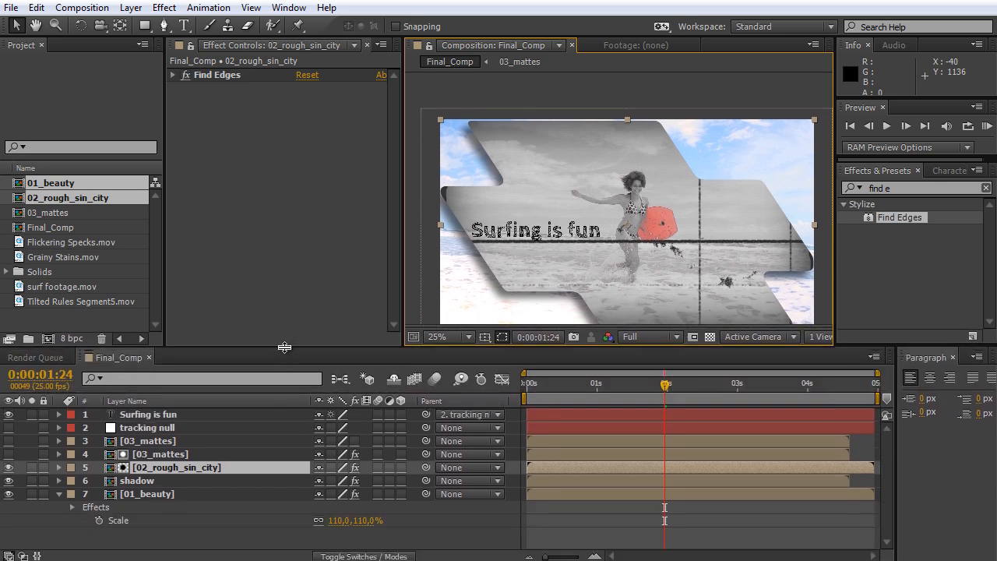
left_click(212, 524)
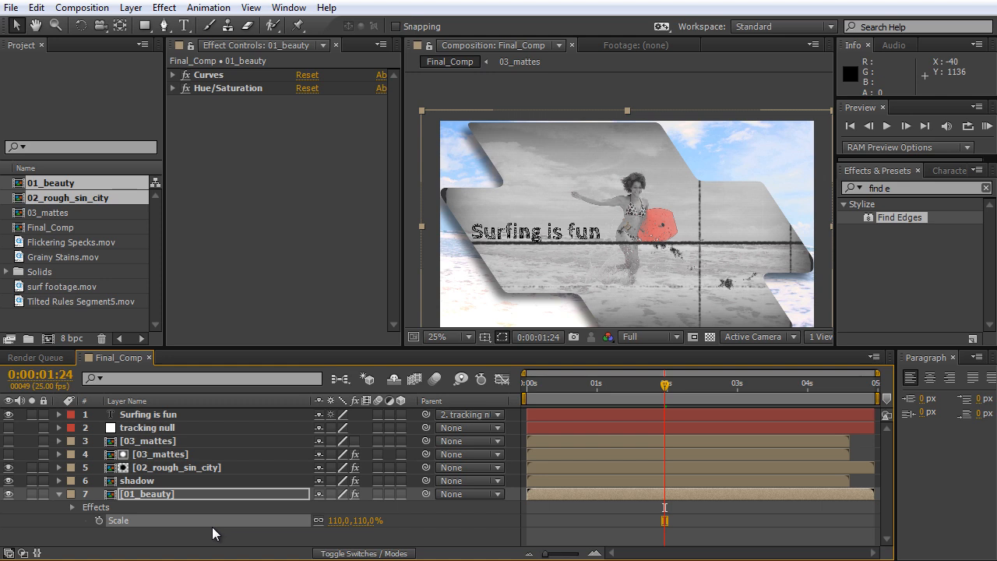
key("ctrl+y")
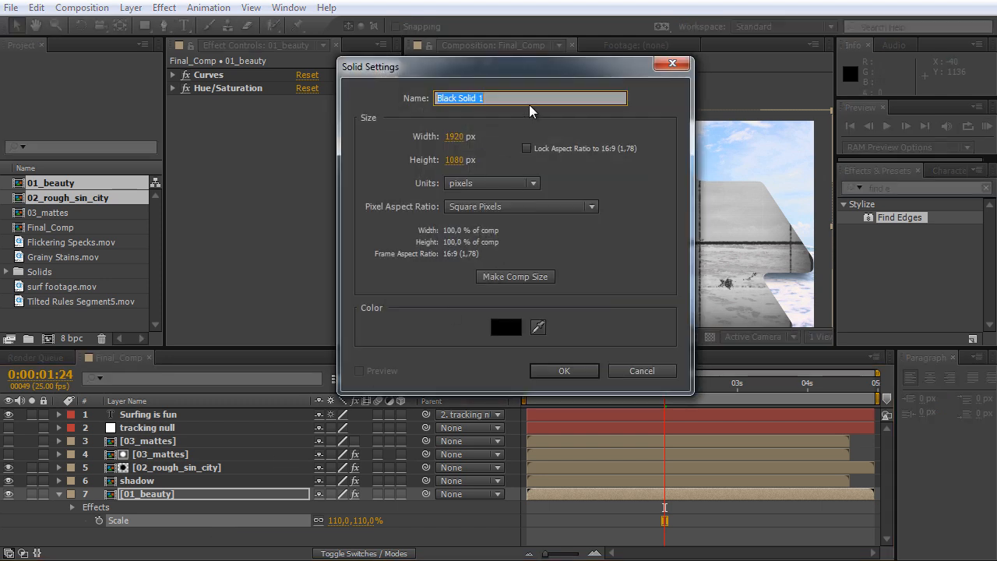
type("vignette")
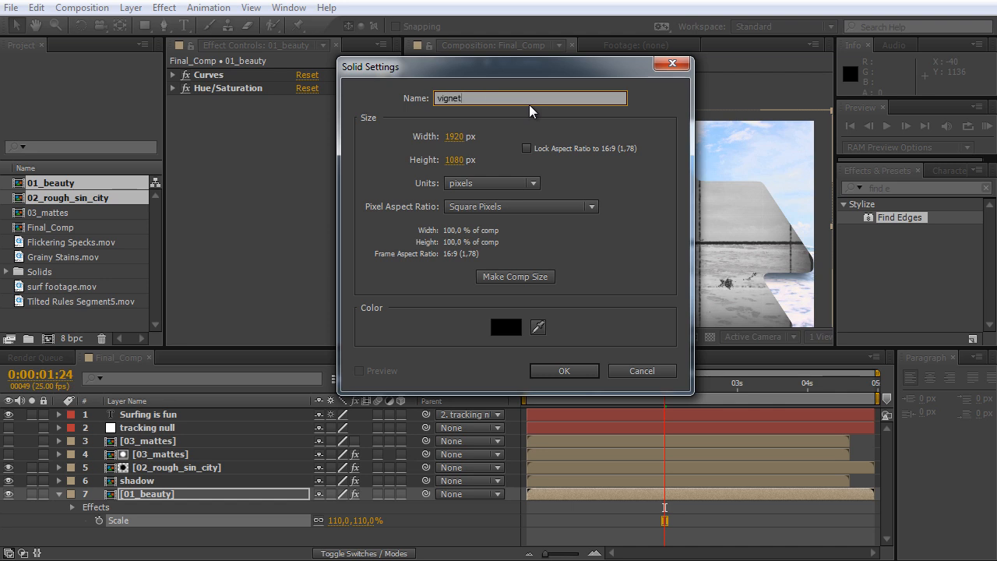
left_click(548, 369)
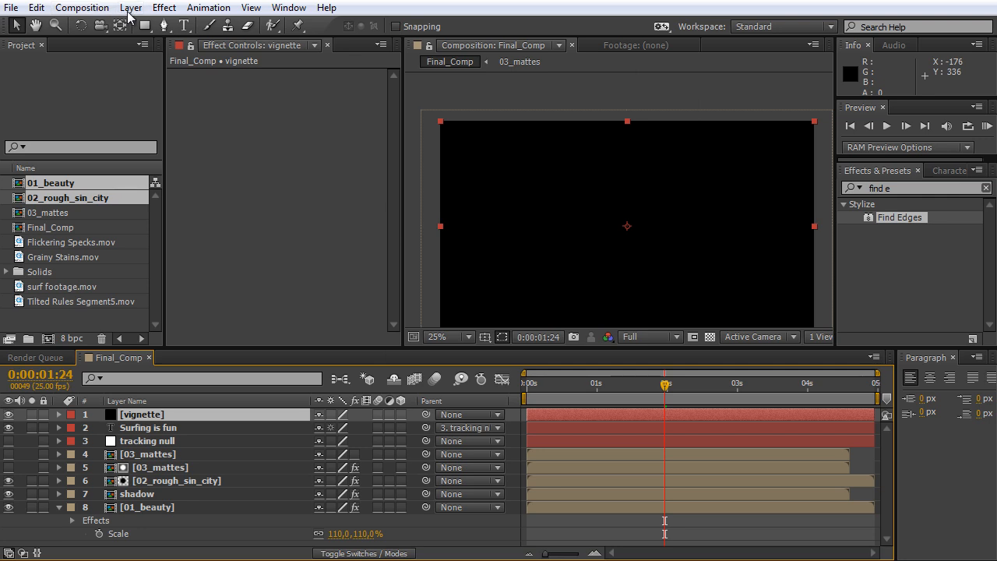
With the Pen tool, draw a closed, rounded mask on the vignette solid around the central picture area, just inside the frame edges.
left_click(131, 10)
mouse_move(160, 25)
left_click(130, 9)
key("g")
left_click(555, 157)
left_click(508, 168)
left_click_drag(503, 176, 497, 182)
left_click_drag(469, 234, 469, 267)
left_click_drag(480, 295, 489, 300)
left_click_drag(627, 306, 630, 309)
left_click_drag(751, 307, 755, 302)
left_click_drag(781, 251, 782, 234)
left_click_drag(760, 175, 749, 161)
left_click_drag(679, 144, 644, 153)
left_click(555, 158)
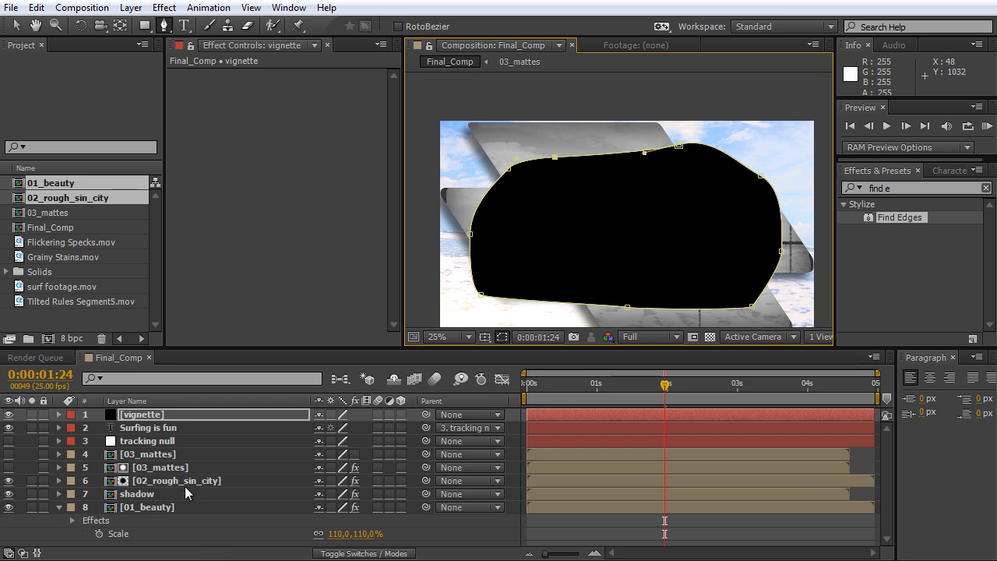
Set the vignette layer's mask mode to Subtract and its Mask Feather to 340 pixels.
left_click(160, 417)
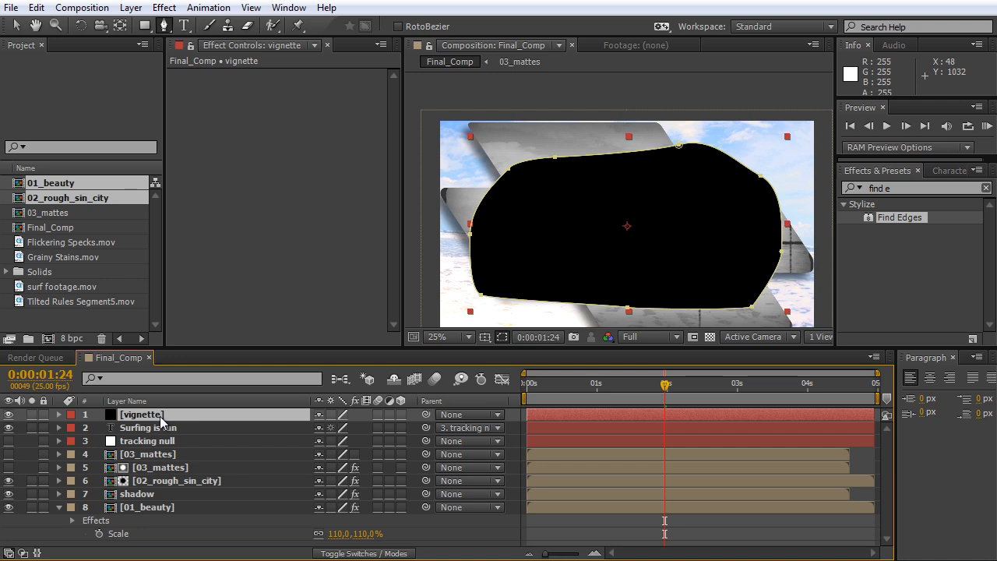
key("m")
key("m")
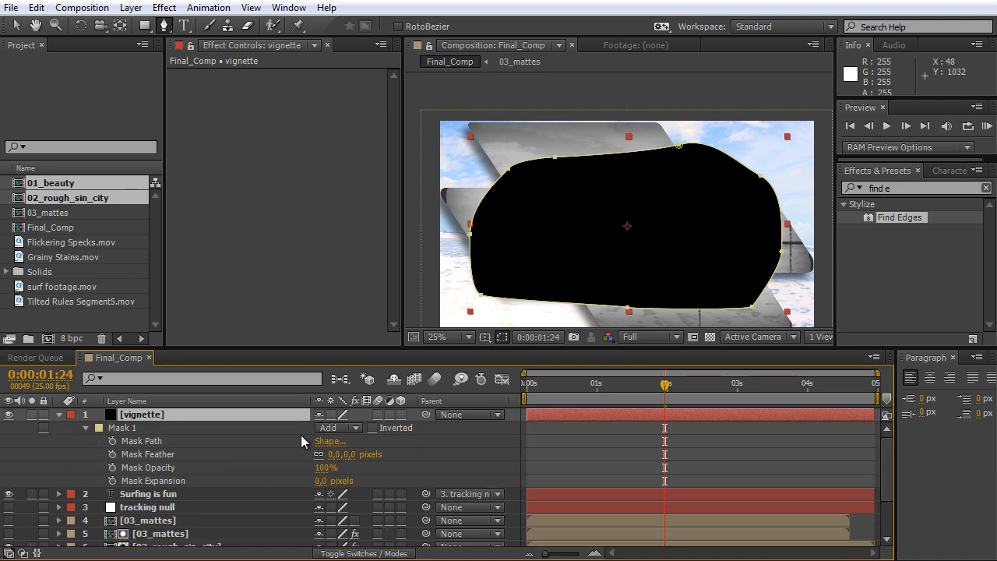
left_click(343, 429)
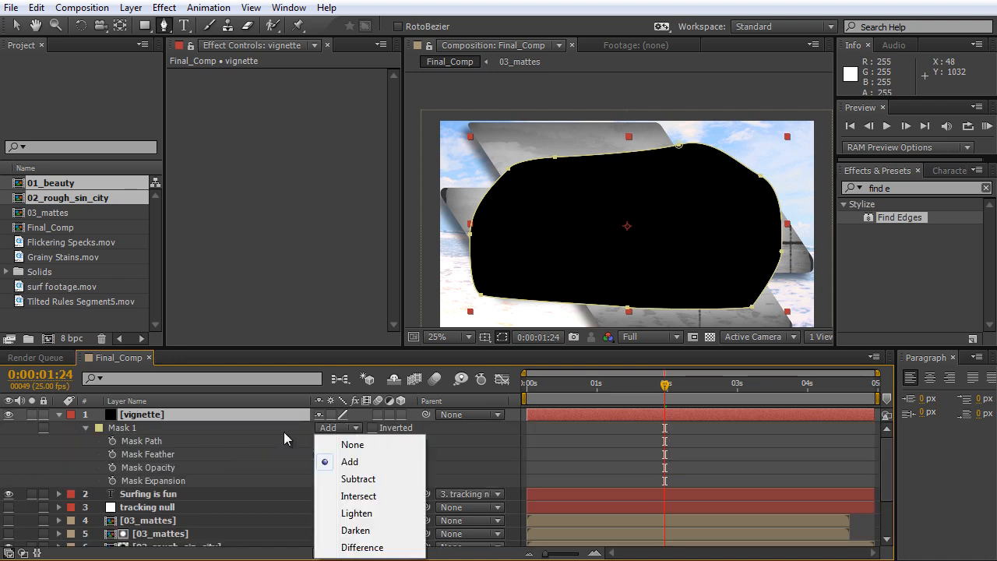
left_click(371, 487)
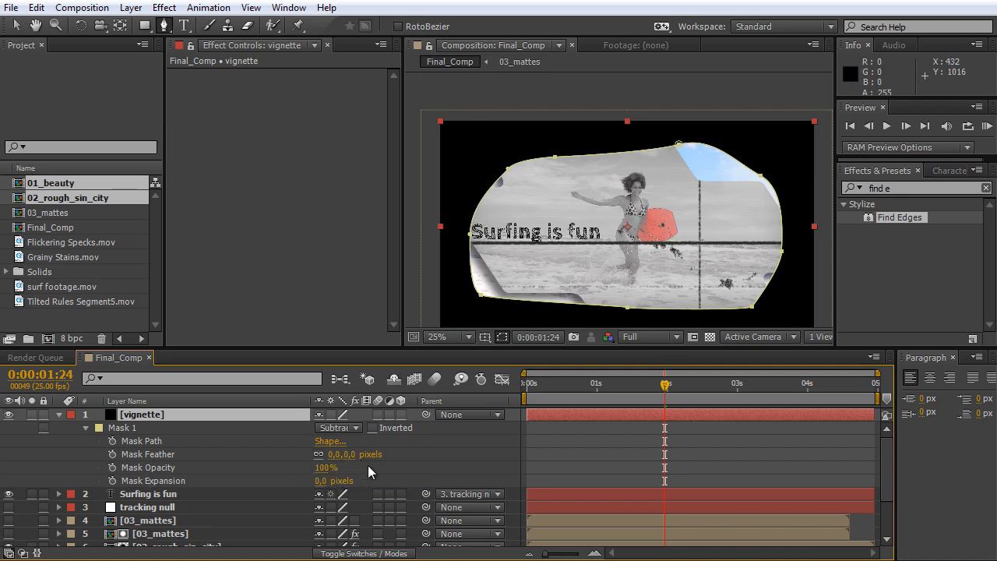
left_click_drag(343, 455, 632, 473)
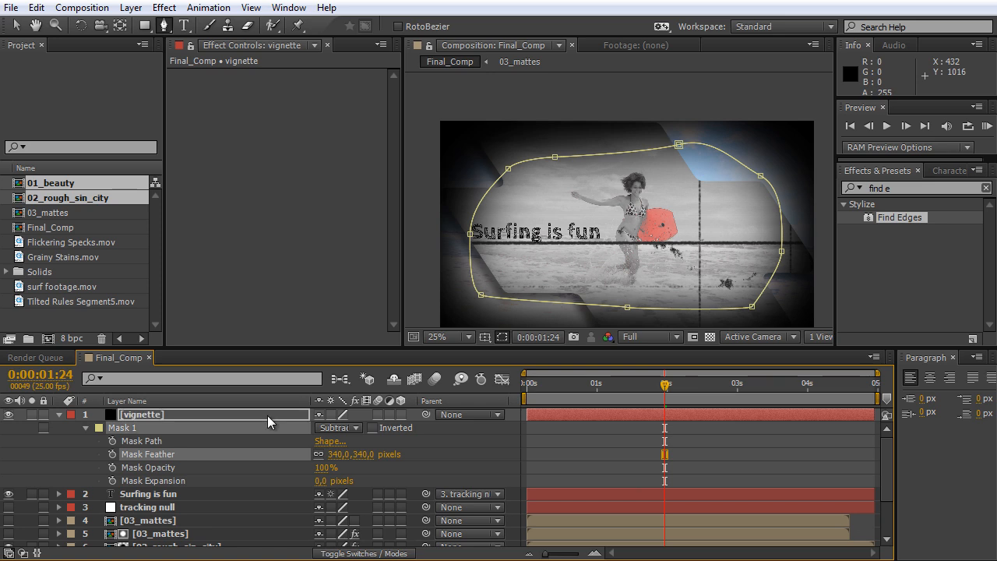
Set the opacity of the vignette layer to 40%.
left_click(172, 417)
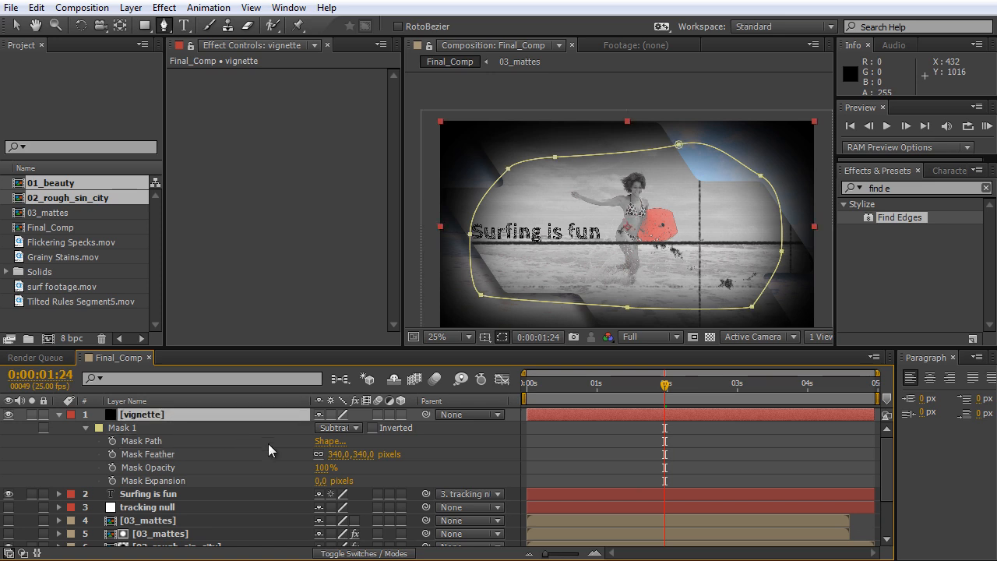
key("t")
left_click(324, 428)
type("5")
Compare the composition with the vignette layer hidden and shown, and play a preview of Final_Comp from the start.
left_click(8, 415)
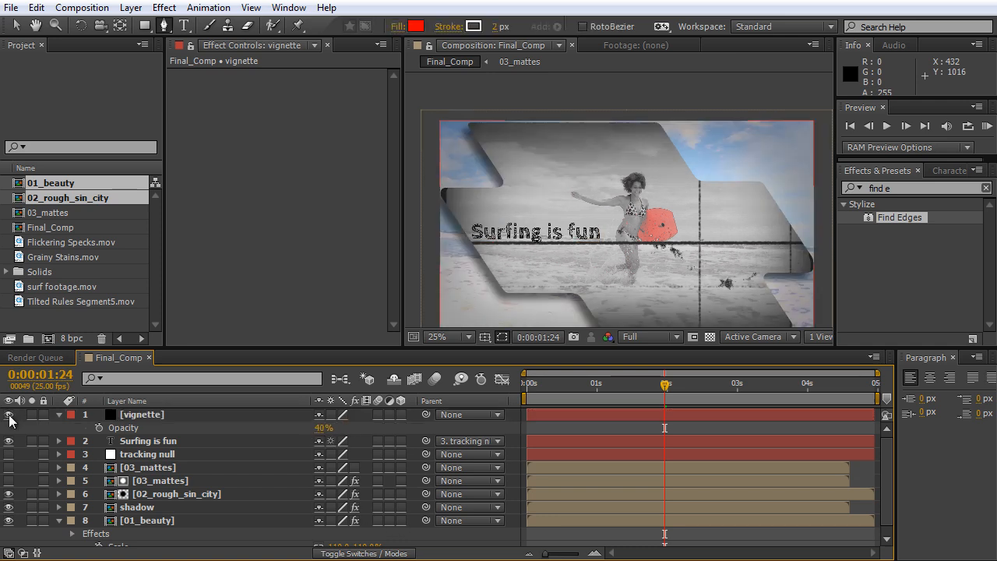
left_click(9, 415)
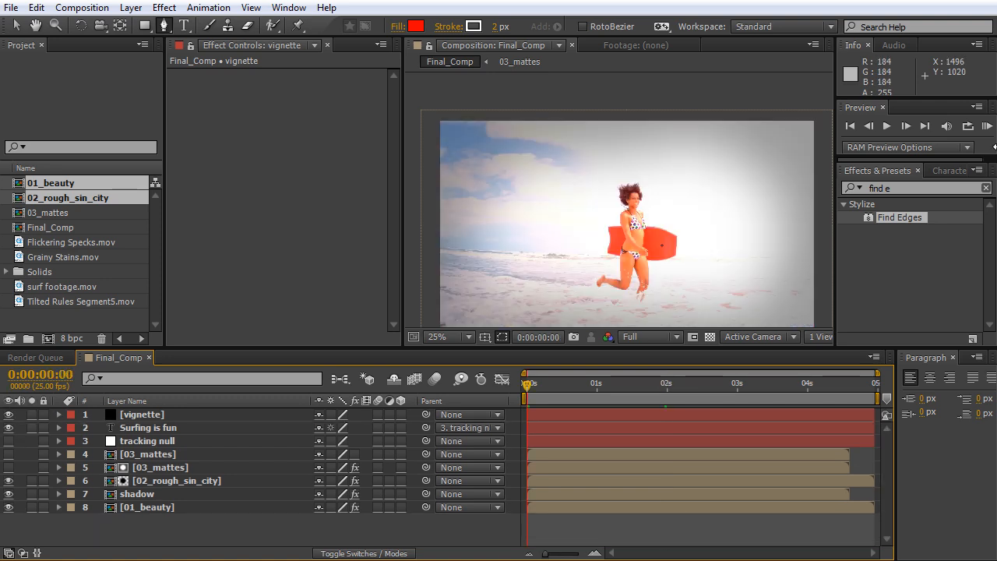
key("space")
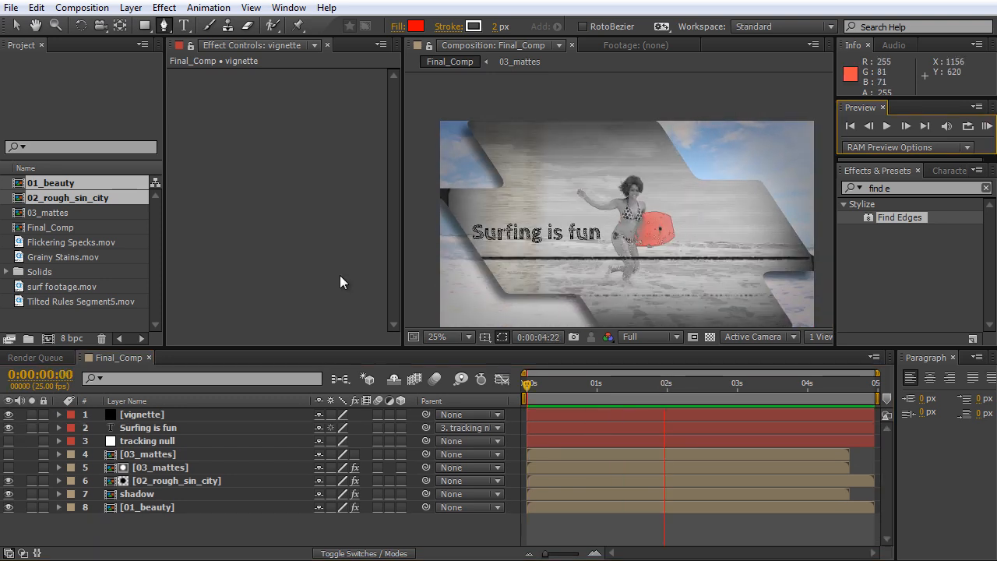